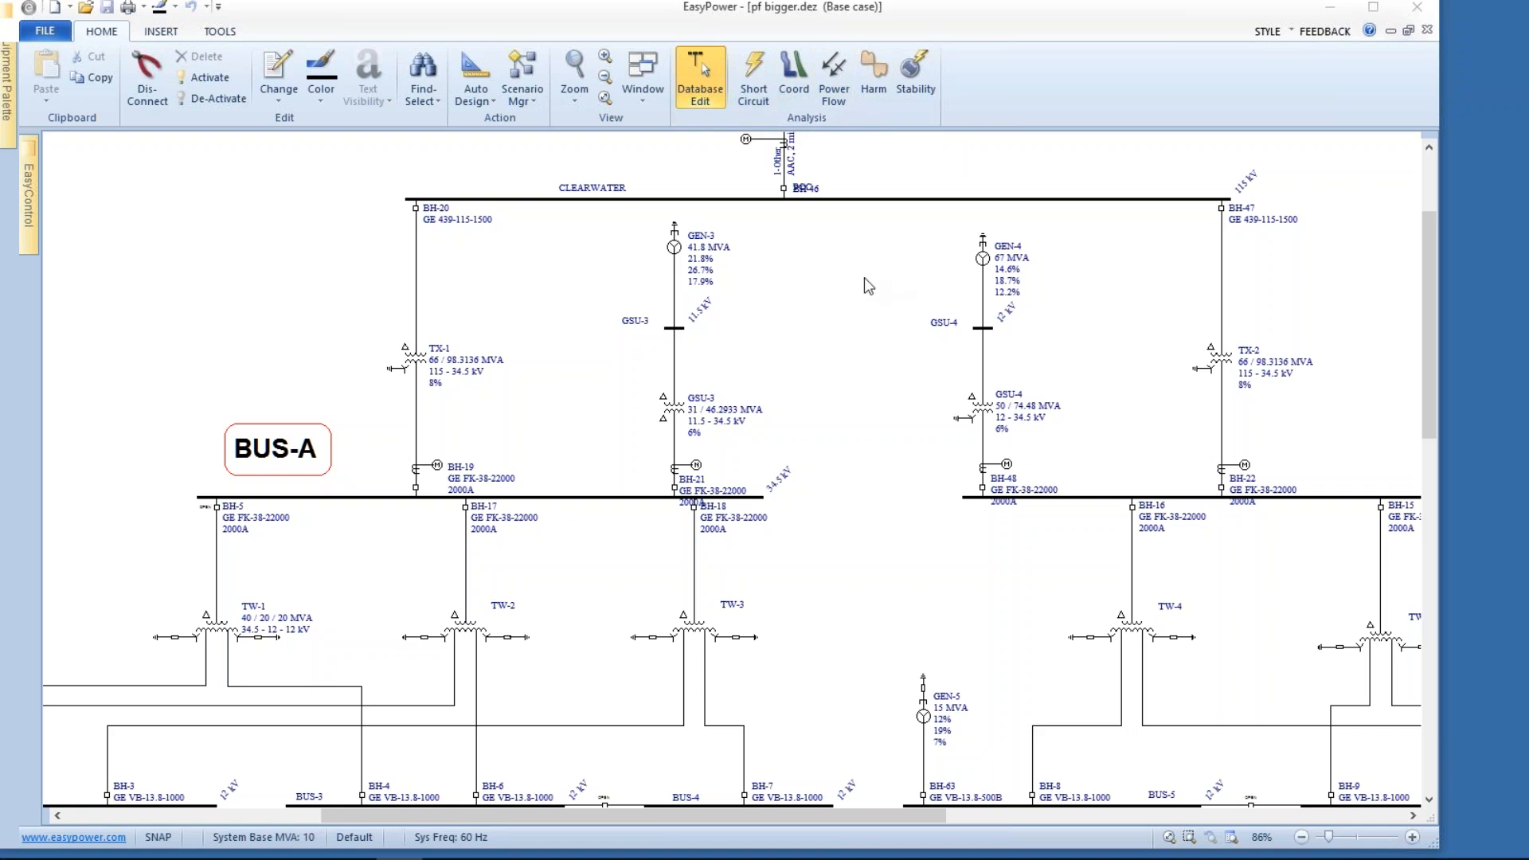
# Step: Solve the power flow for the base case and maximize the one-line diagram window
pyautogui.moveTo(864, 278); pyautogui.dragTo(853, 422)
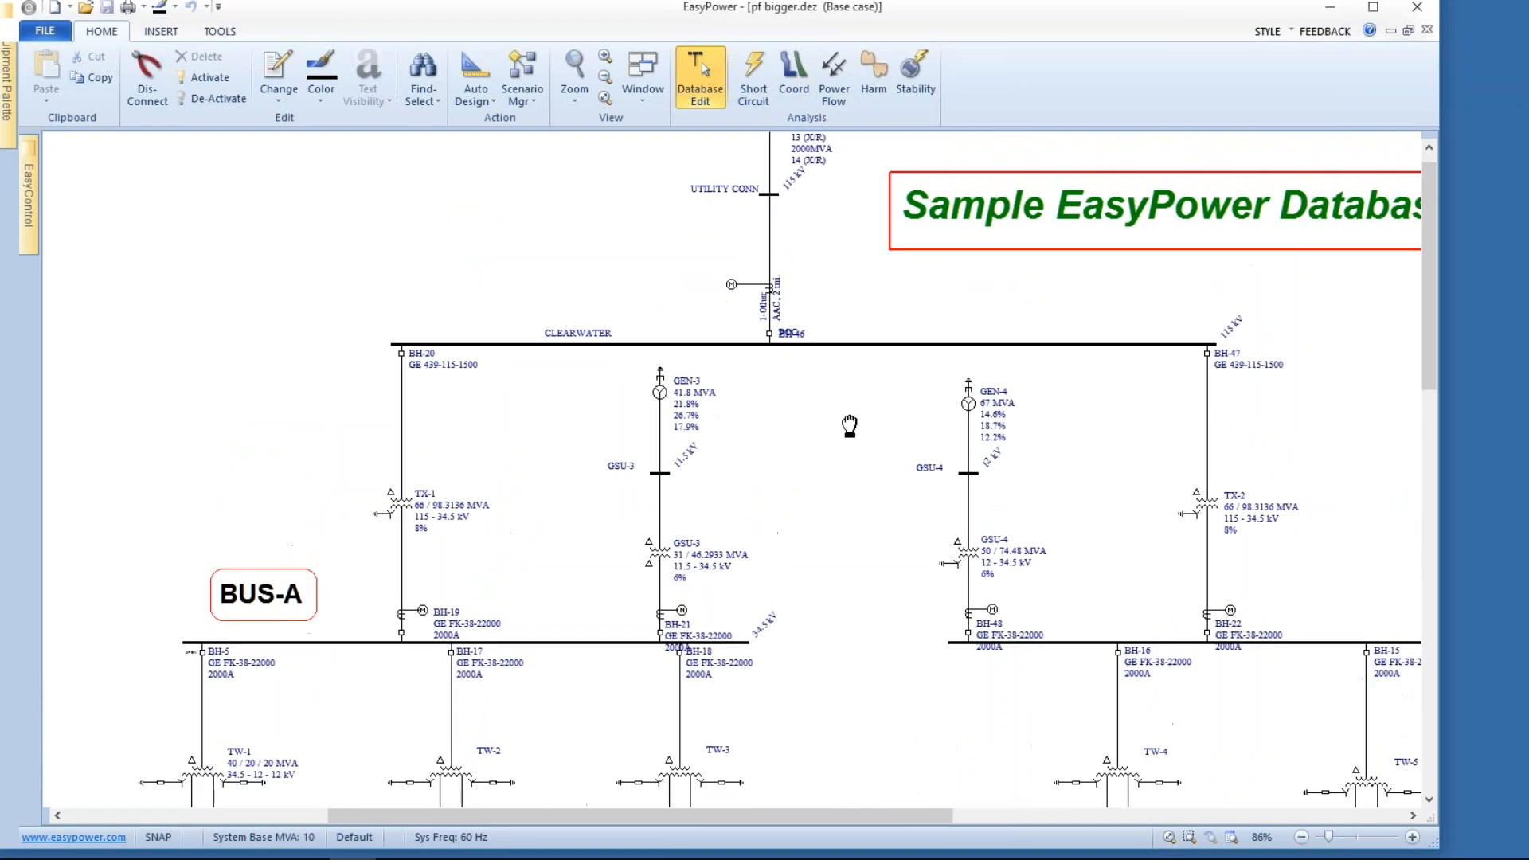
pyautogui.click(834, 76)
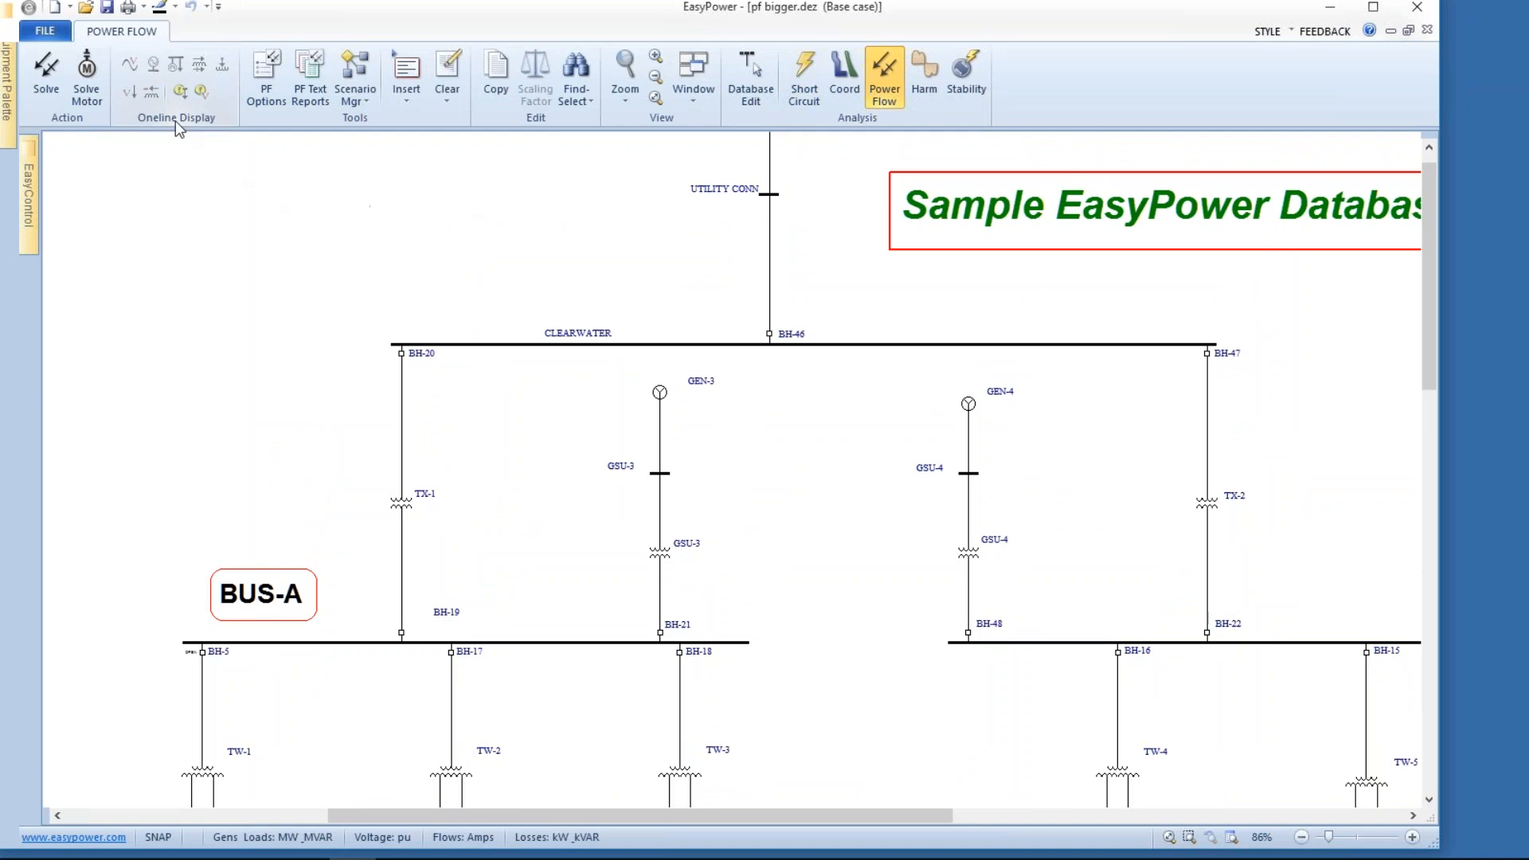
pyautogui.click(49, 72)
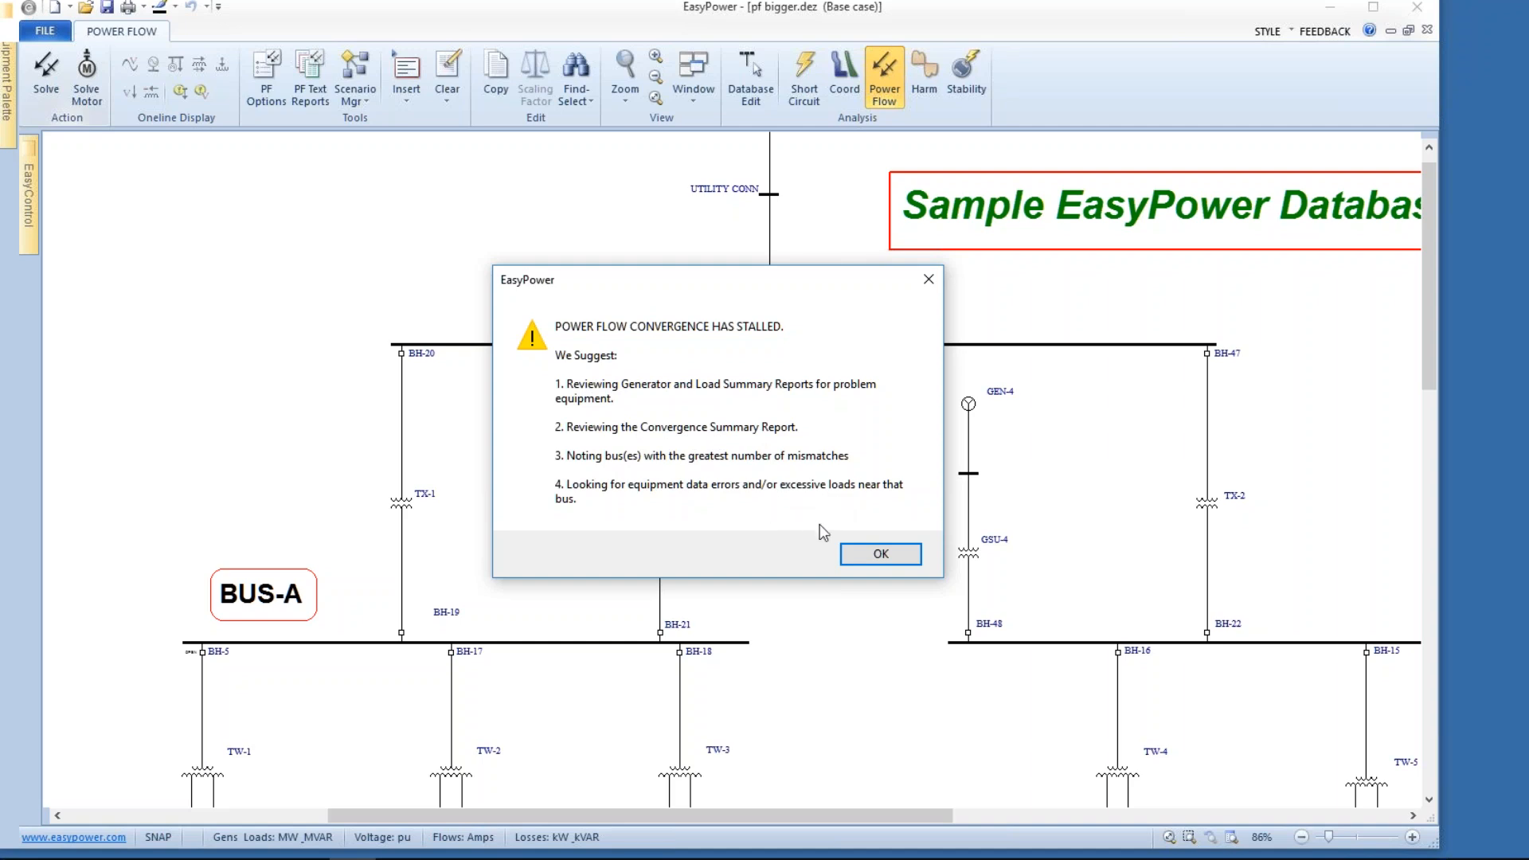
pyautogui.click(851, 548)
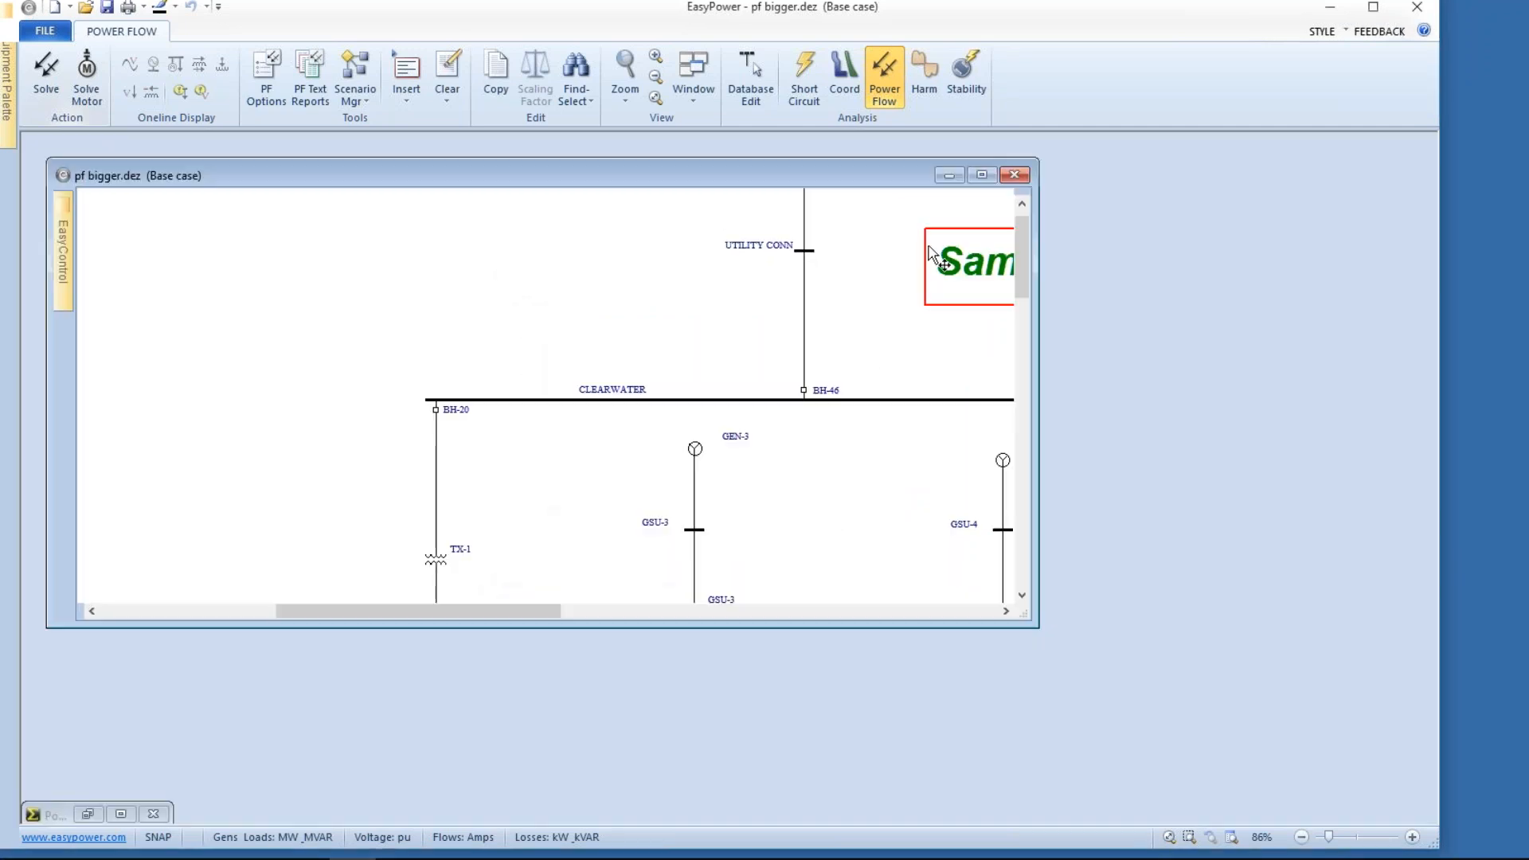
pyautogui.click(981, 174)
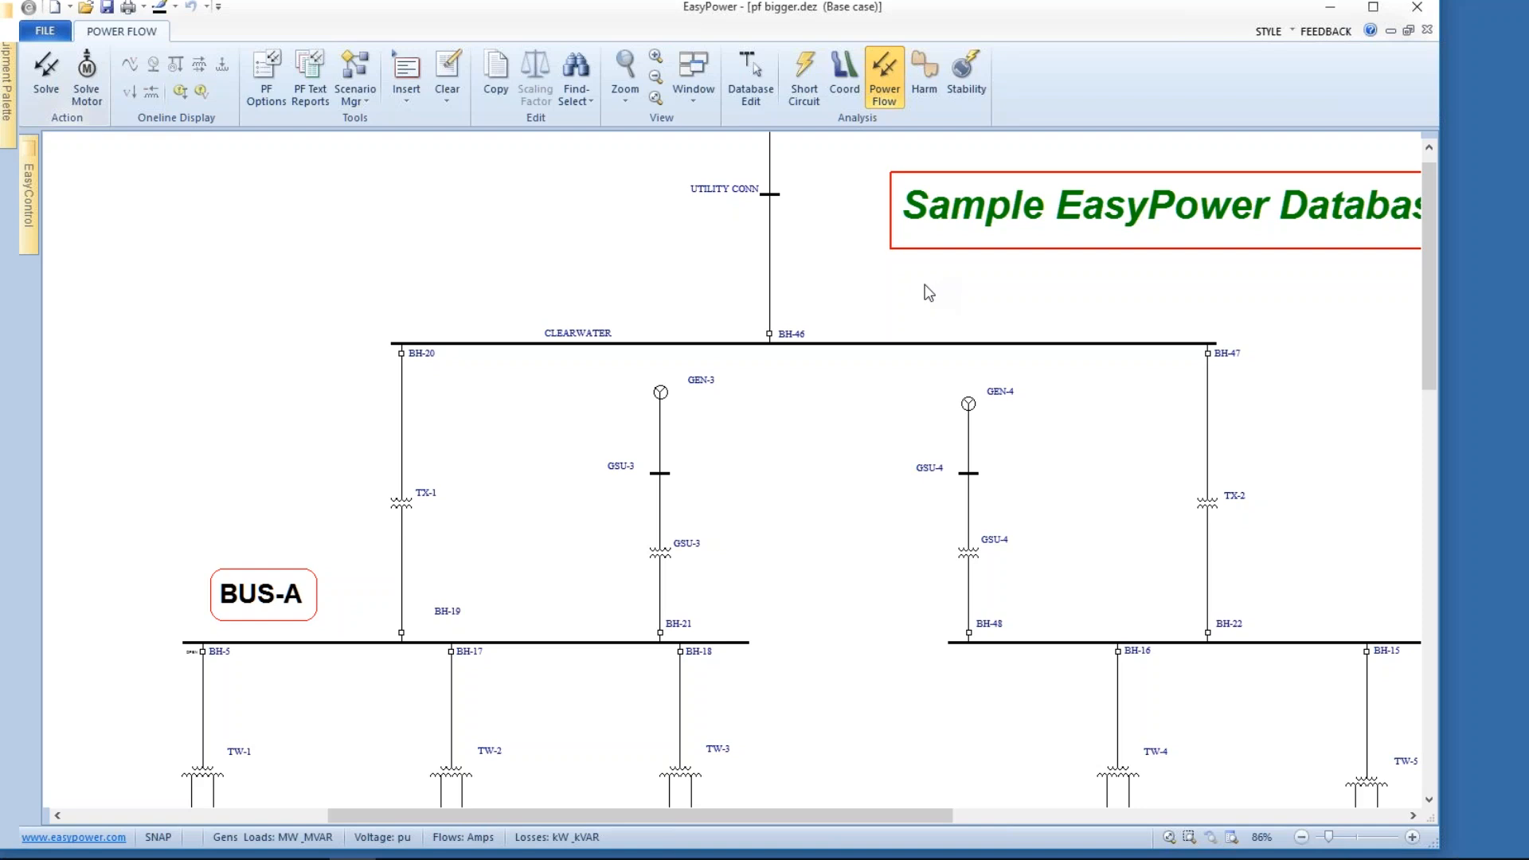
# Step: Open the Power Flow Summary Report, review its mismatch and generator summary tables, and close the report
pyautogui.click(698, 101)
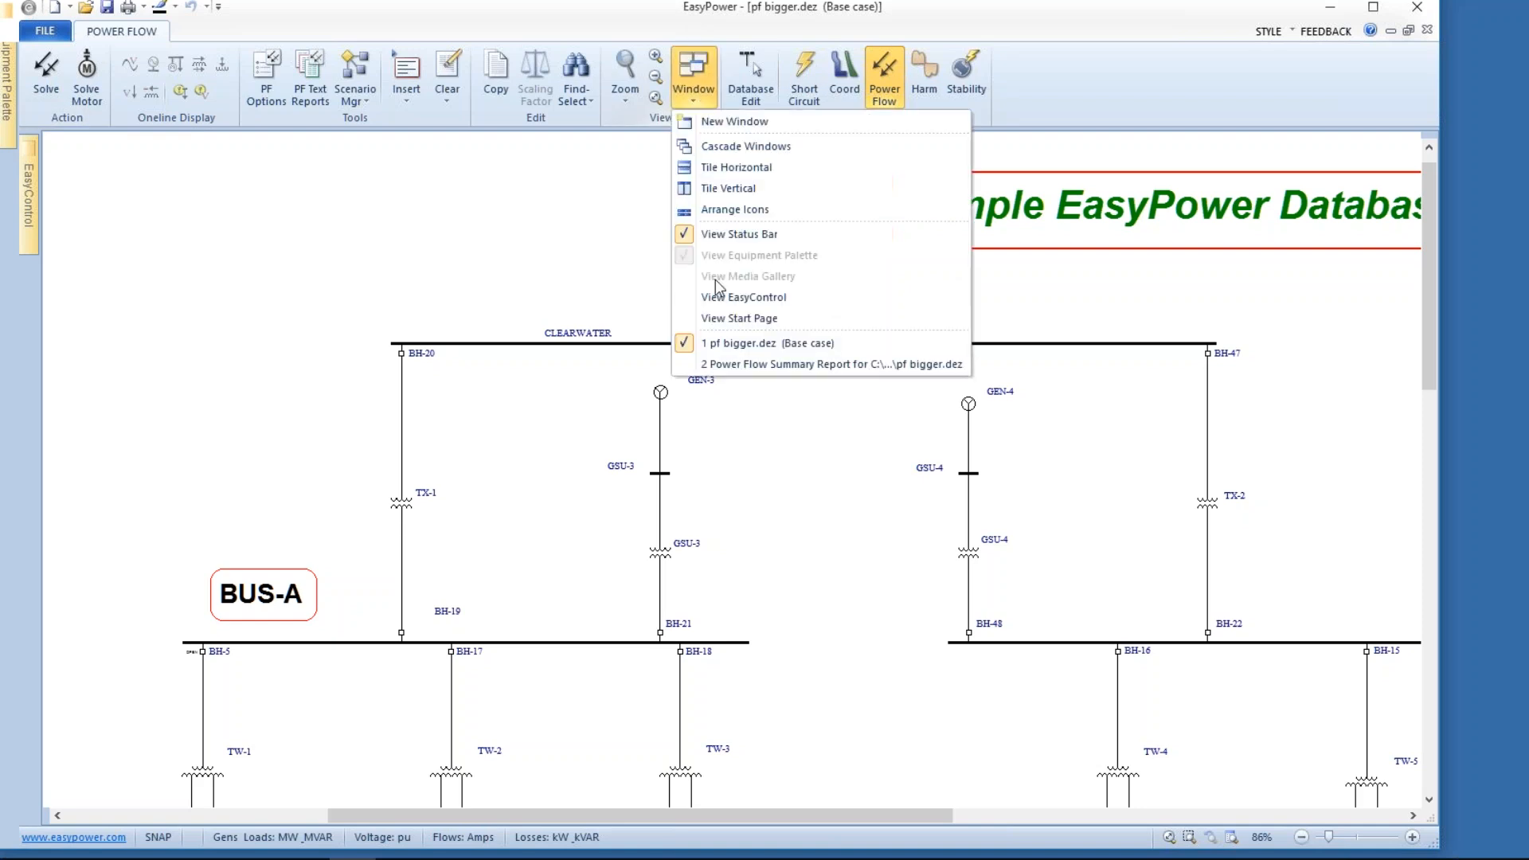
pyautogui.click(735, 363)
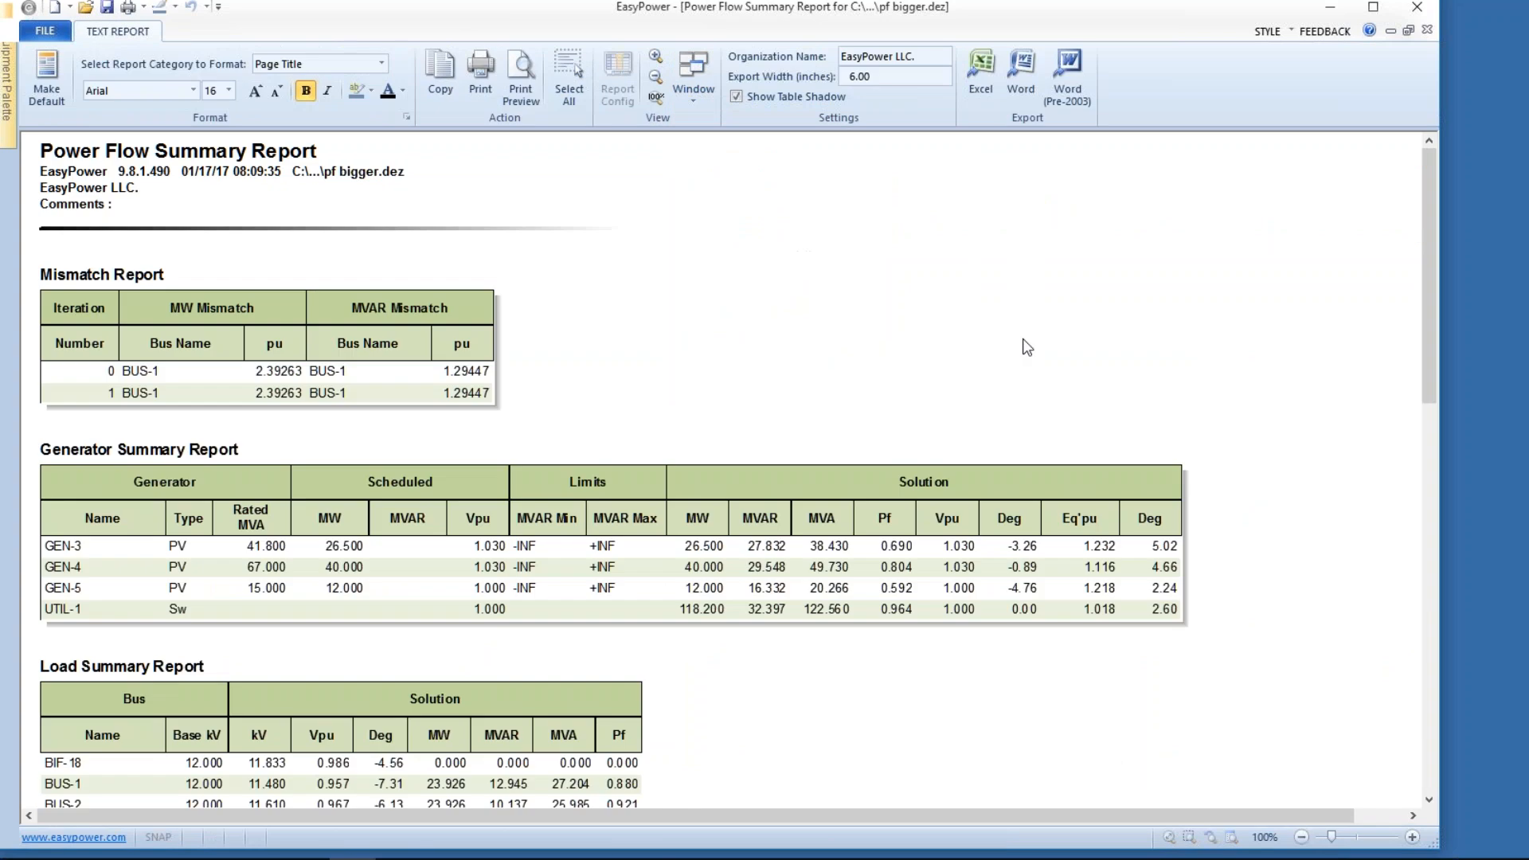
pyautogui.moveTo(1422, 250); pyautogui.dragTo(1404, 279)
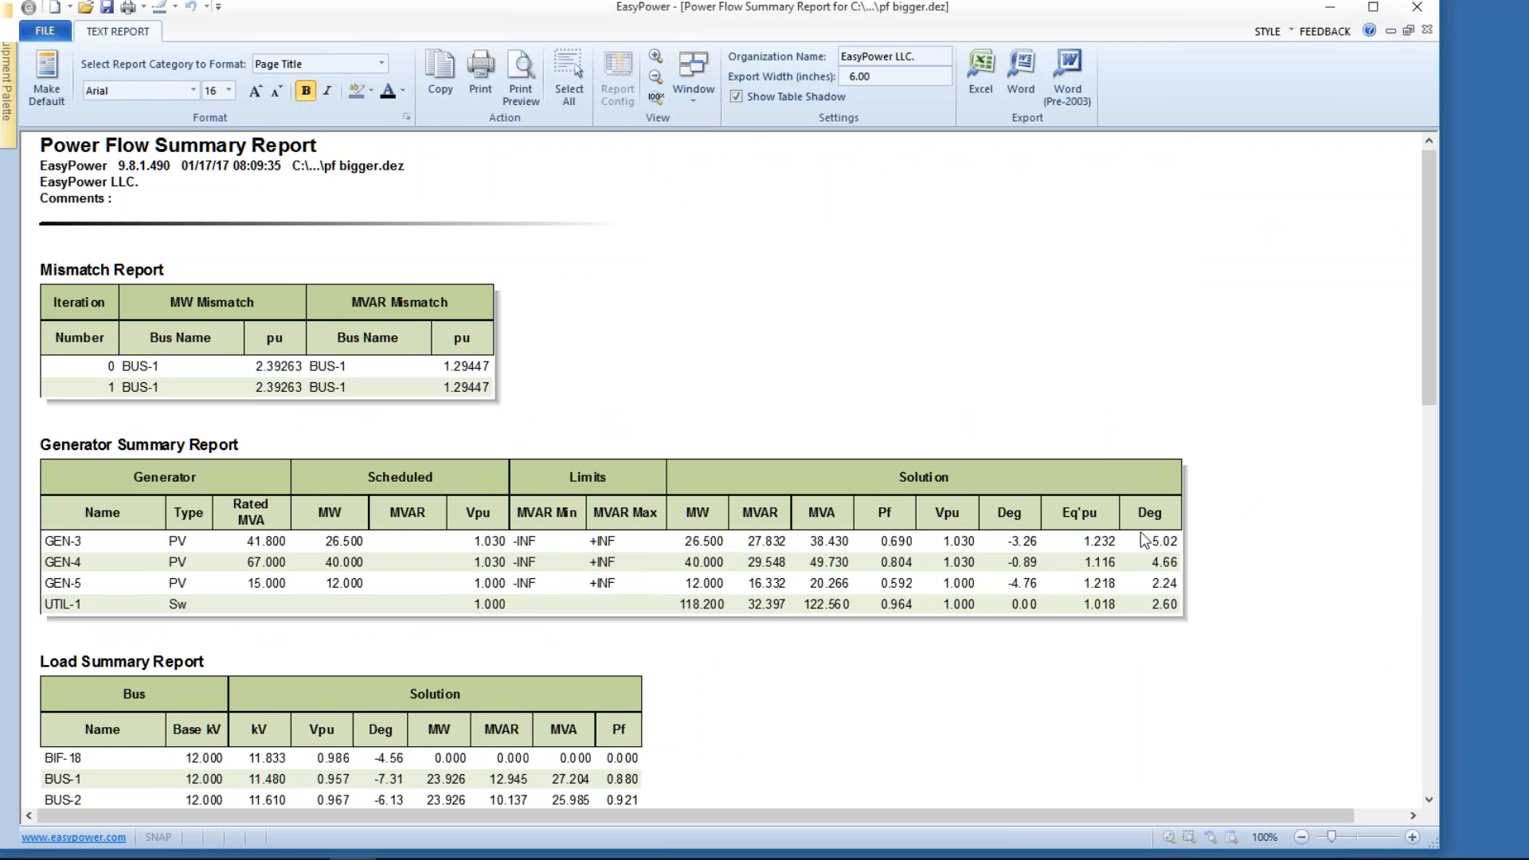
pyautogui.click(45, 30)
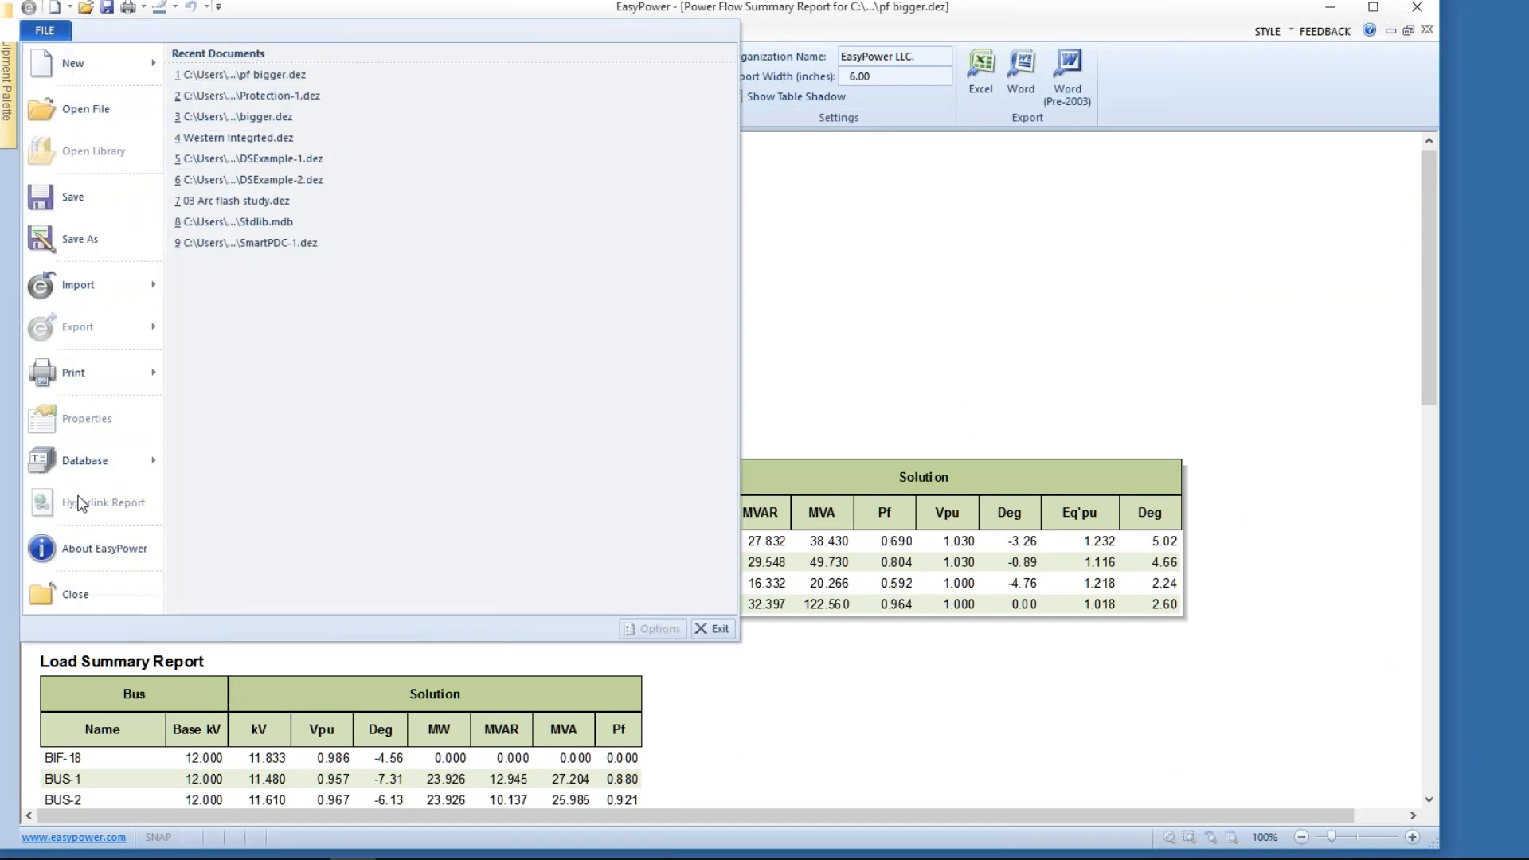
pyautogui.click(76, 593)
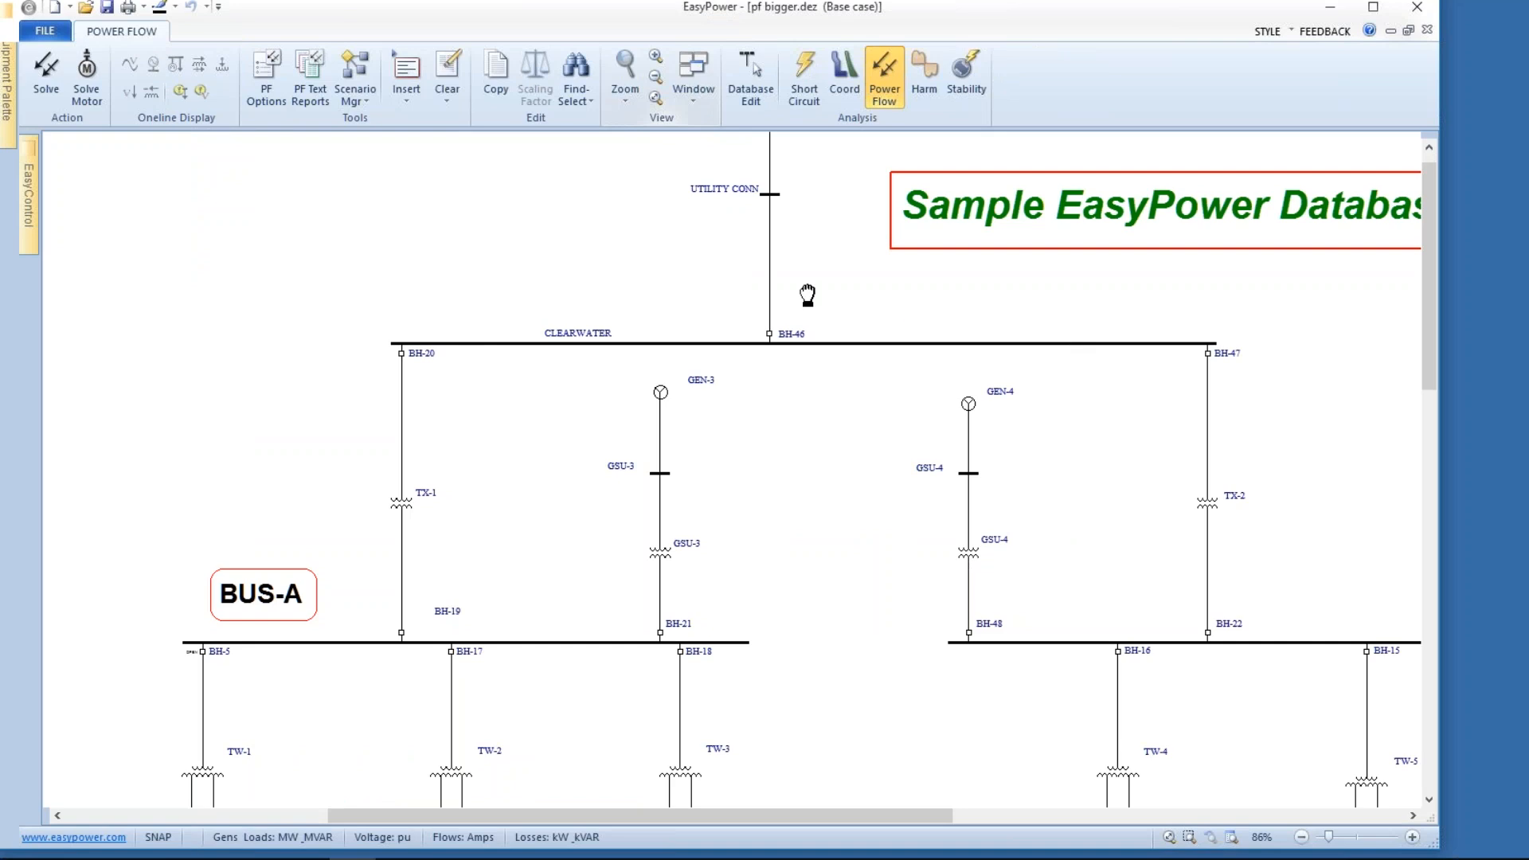
# Step: Open breakers BH-20 and BH-47 on the CLEARWATER bus and solve the power flow
pyautogui.moveTo(808, 295); pyautogui.dragTo(809, 401)
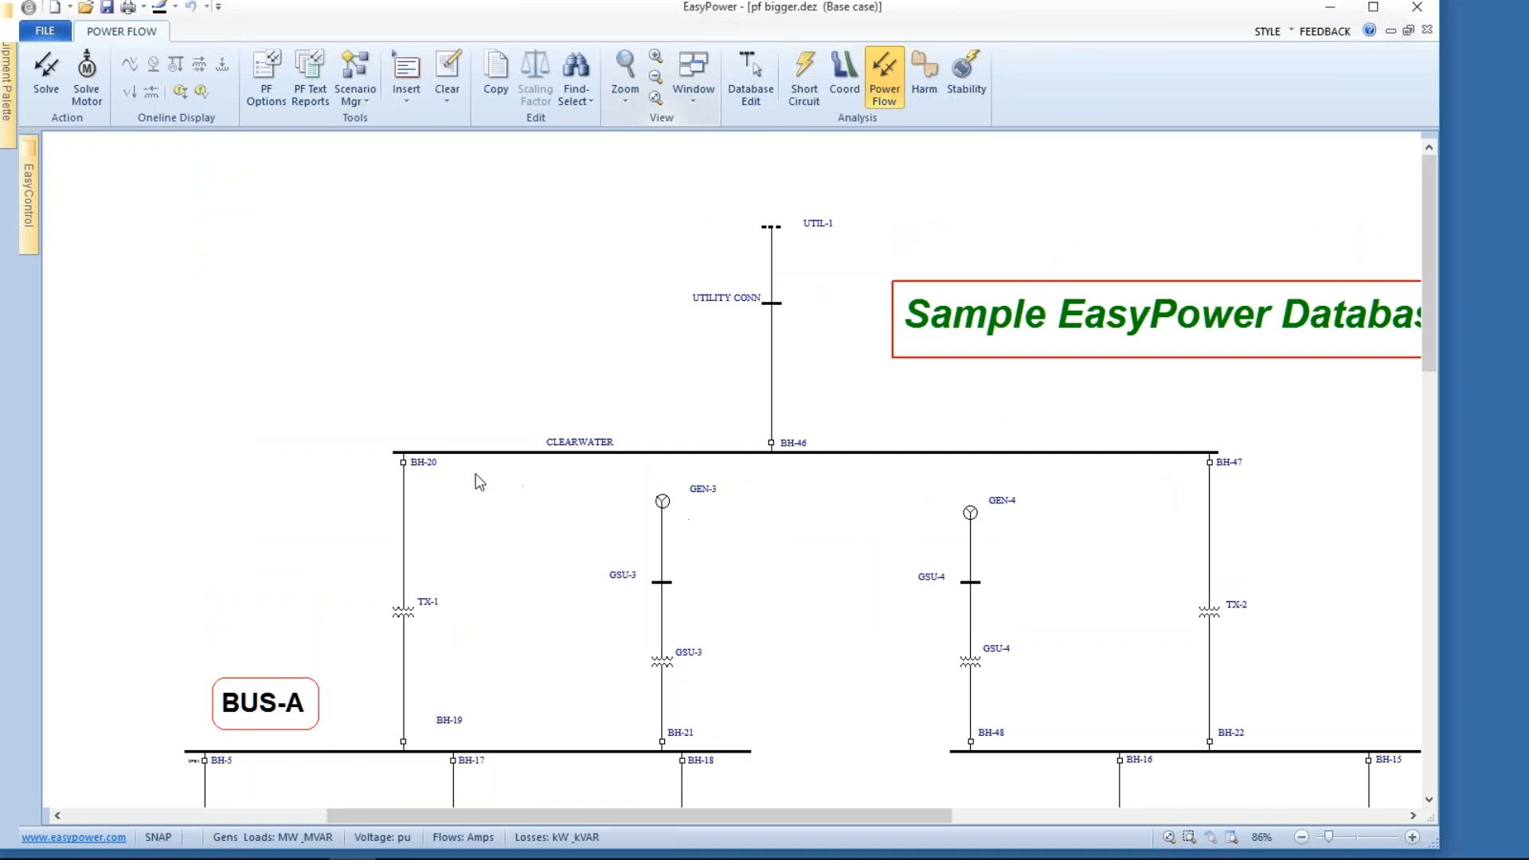
pyautogui.doubleClick(403, 464)
pyautogui.doubleClick(1209, 463)
pyautogui.click(43, 74)
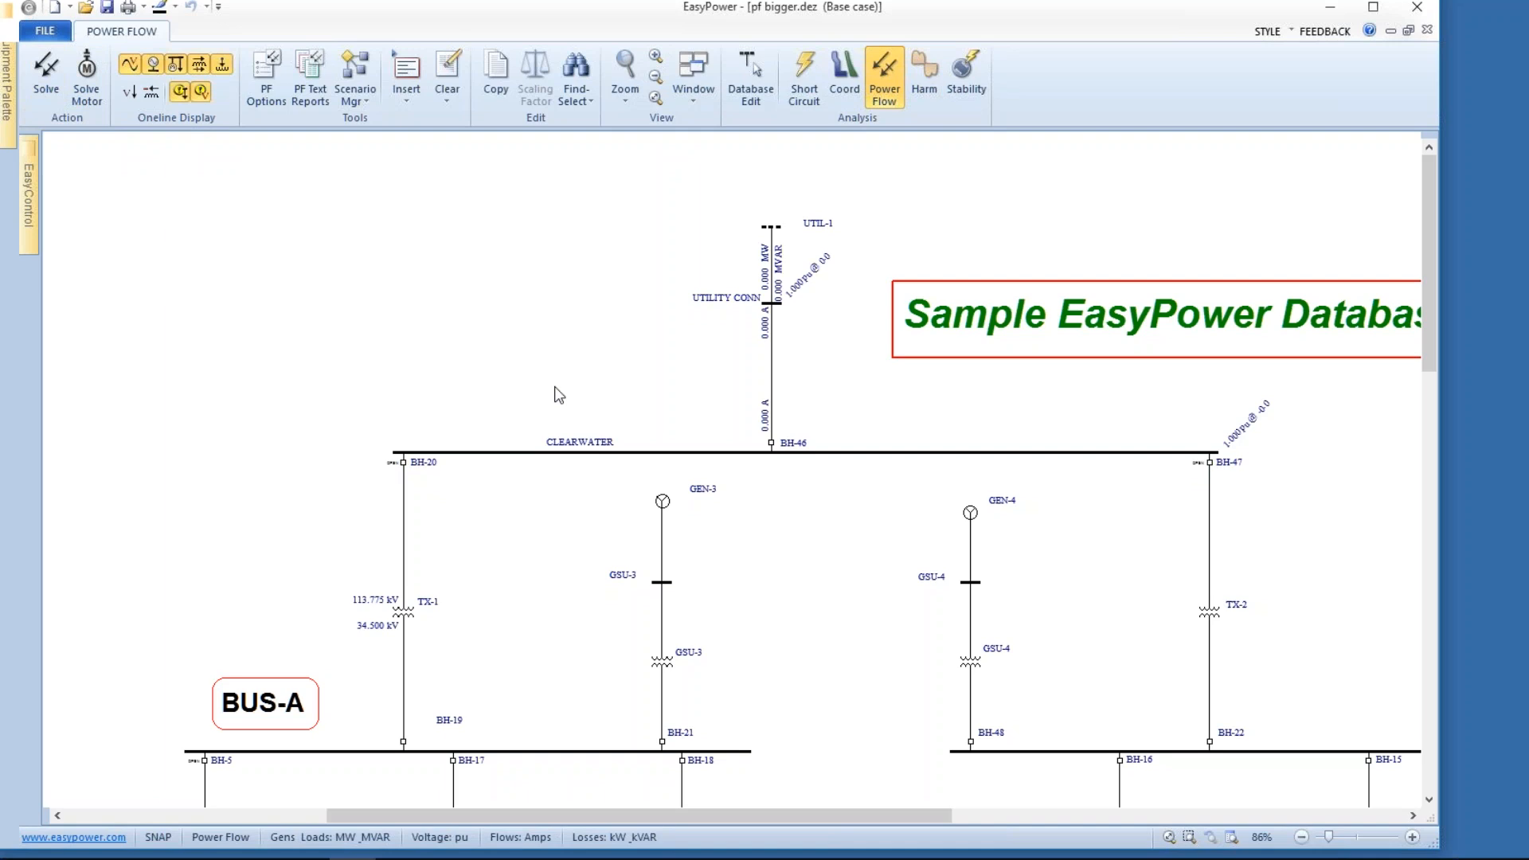
# Step: Close breaker BH-47 above transformer TX-2 and inspect the resulting flows on the BUS-B side
pyautogui.moveTo(805, 370); pyautogui.dragTo(798, 363)
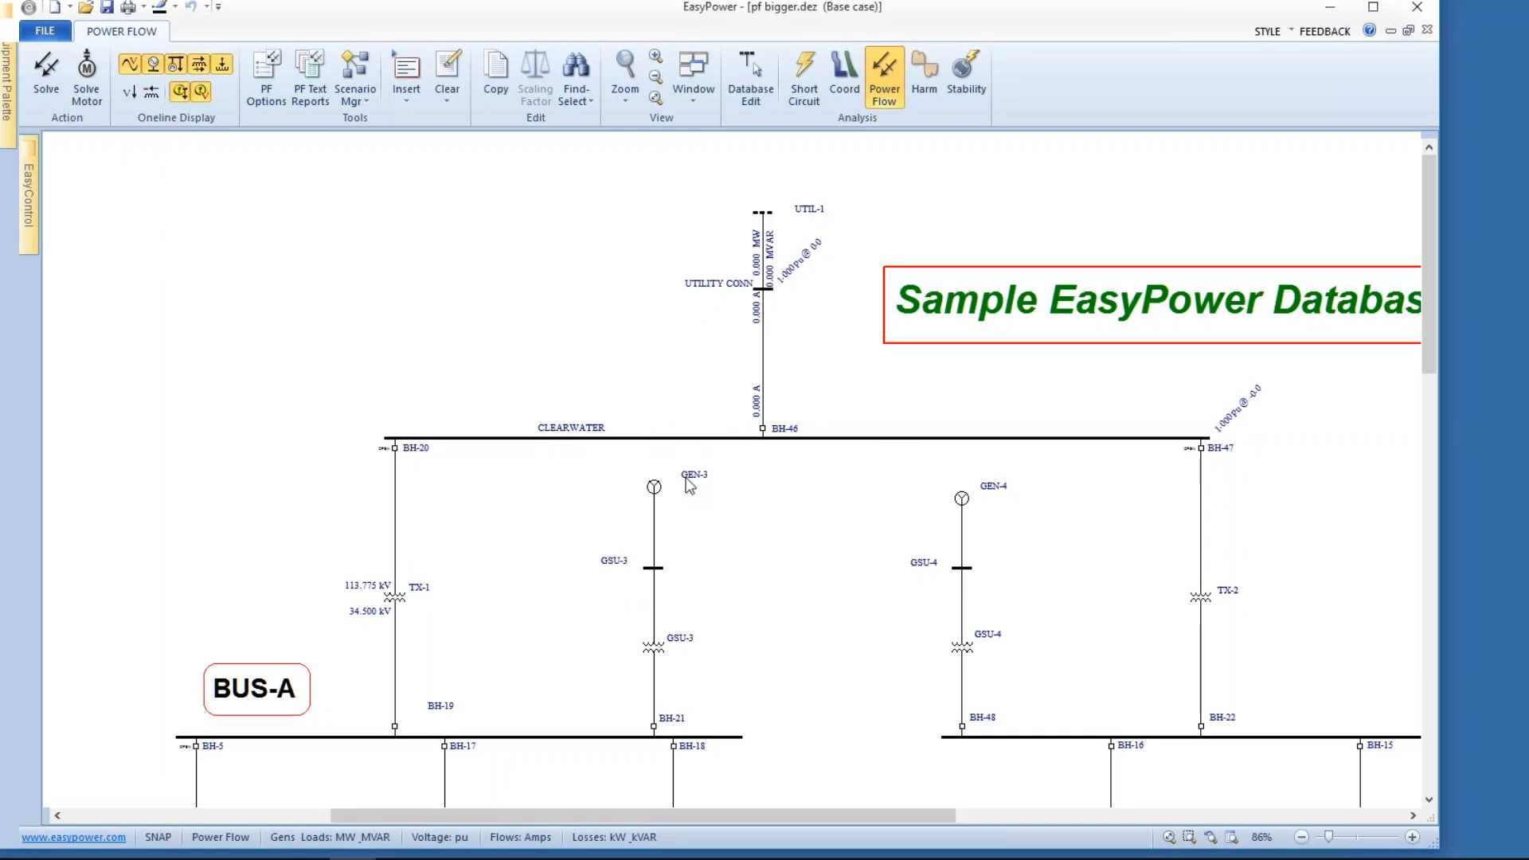
pyautogui.click(1199, 451)
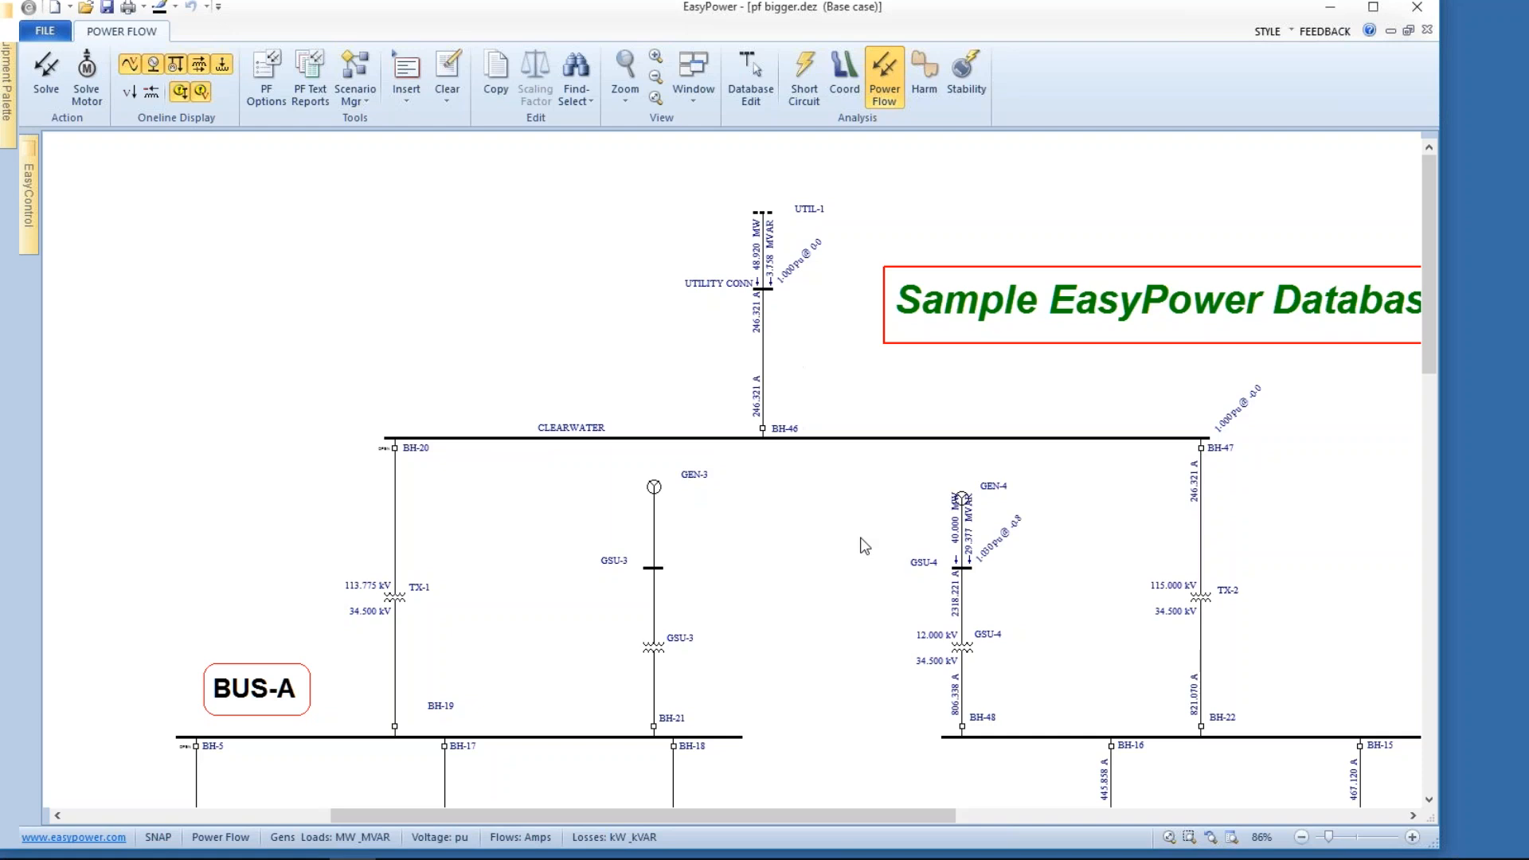
pyautogui.moveTo(867, 539); pyautogui.dragTo(591, 294)
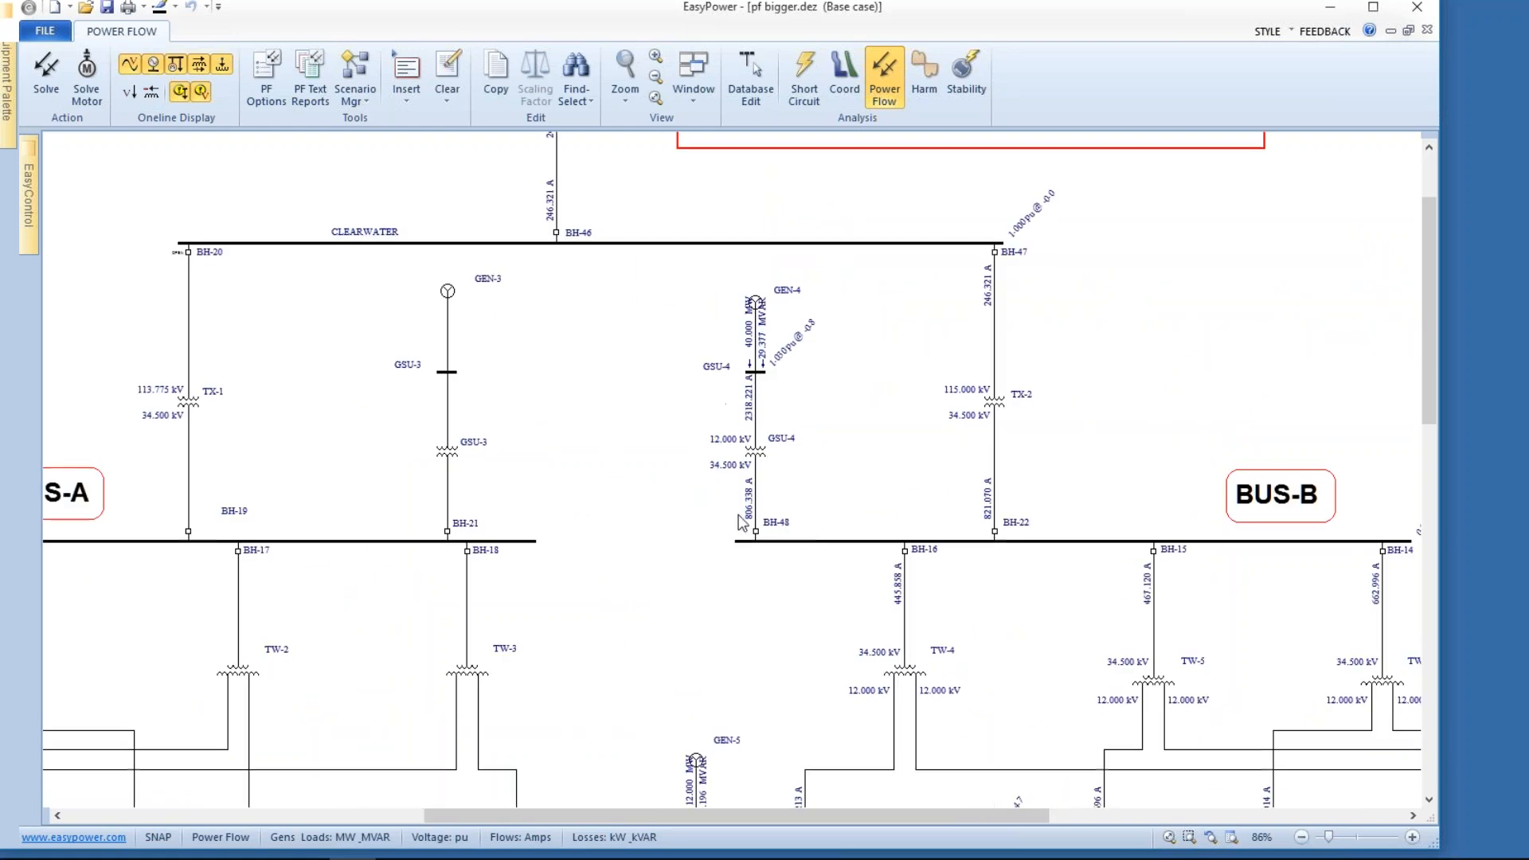
pyautogui.moveTo(797, 630); pyautogui.dragTo(669, 479)
# Step: Close breaker BH-20 on the CLEARWATER bus to reconnect transformer TX-1 and BUS-A
pyautogui.moveTo(592, 359); pyautogui.dragTo(962, 544)
pyautogui.moveTo(632, 405); pyautogui.dragTo(819, 440)
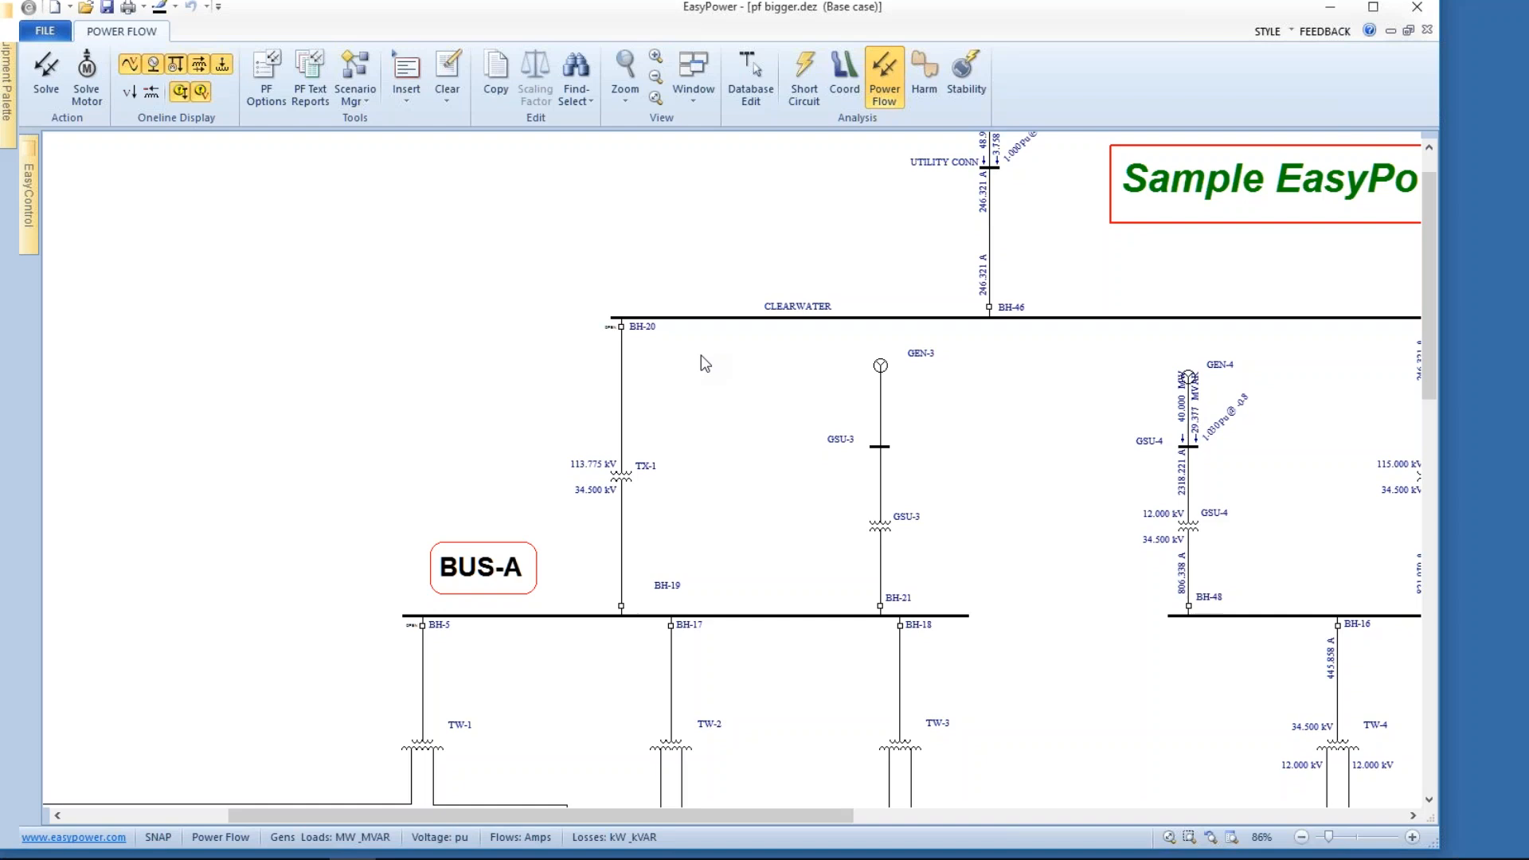
pyautogui.doubleClick(622, 328)
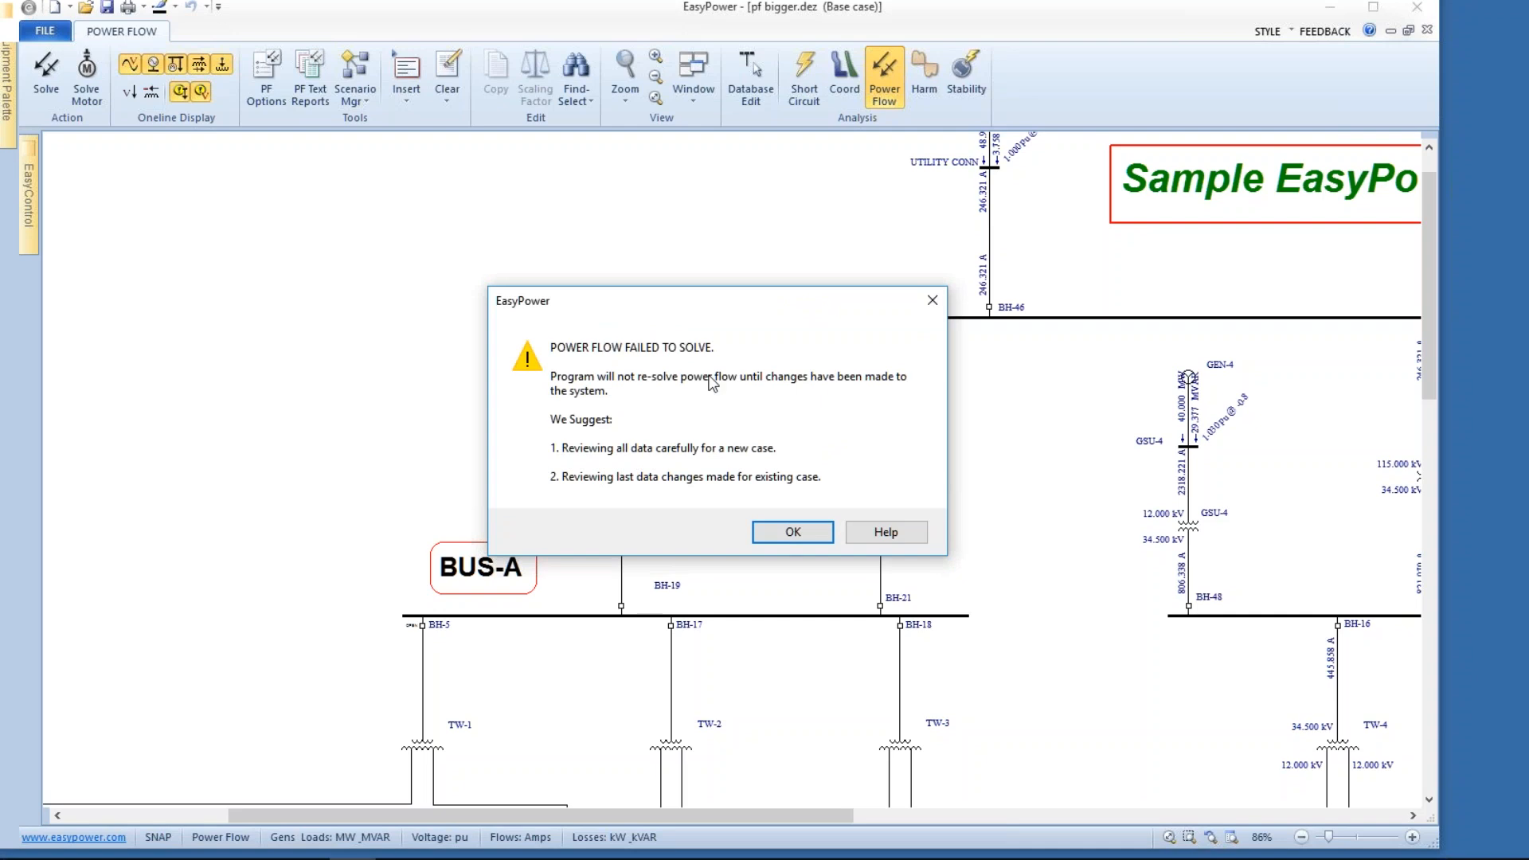
pyautogui.click(792, 535)
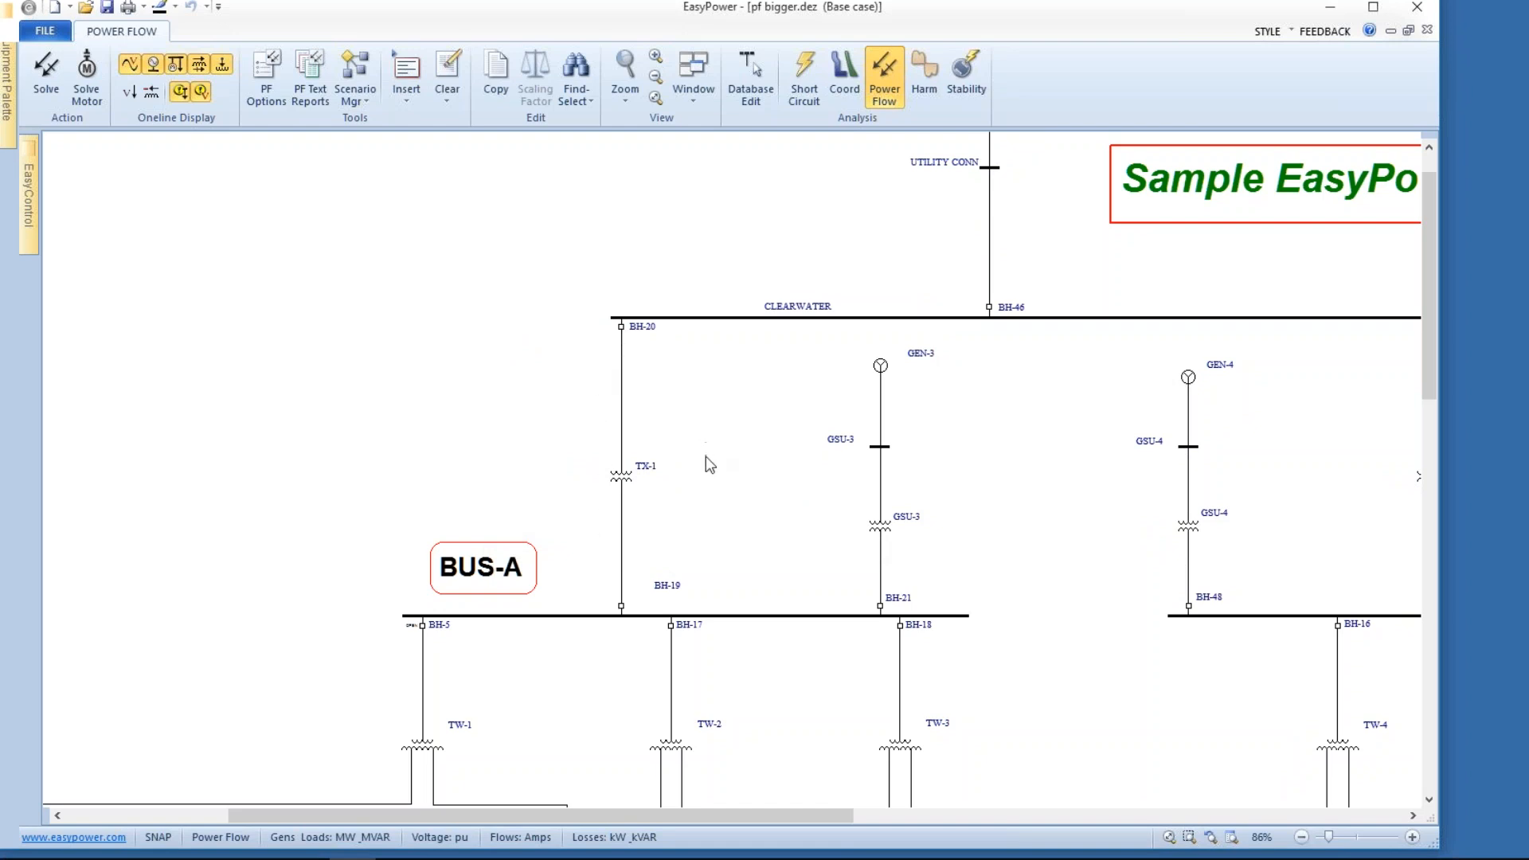
# Step: Open breakers BH-17 and BH-18 below BUS-A and switch to database edit, saving the temporary changes to the database
pyautogui.moveTo(706, 456); pyautogui.dragTo(724, 318)
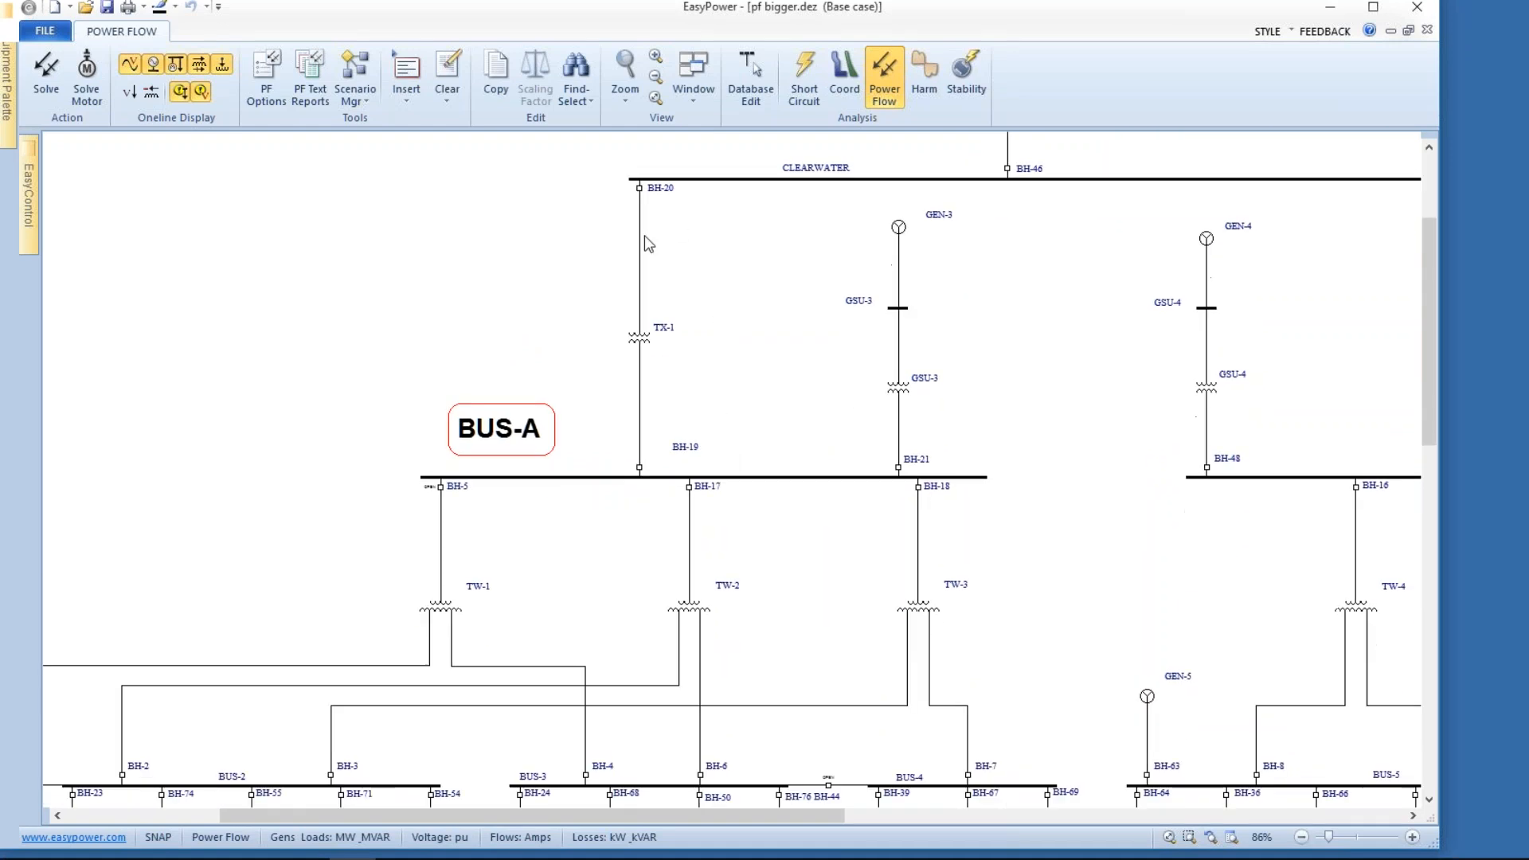
pyautogui.doubleClick(690, 489)
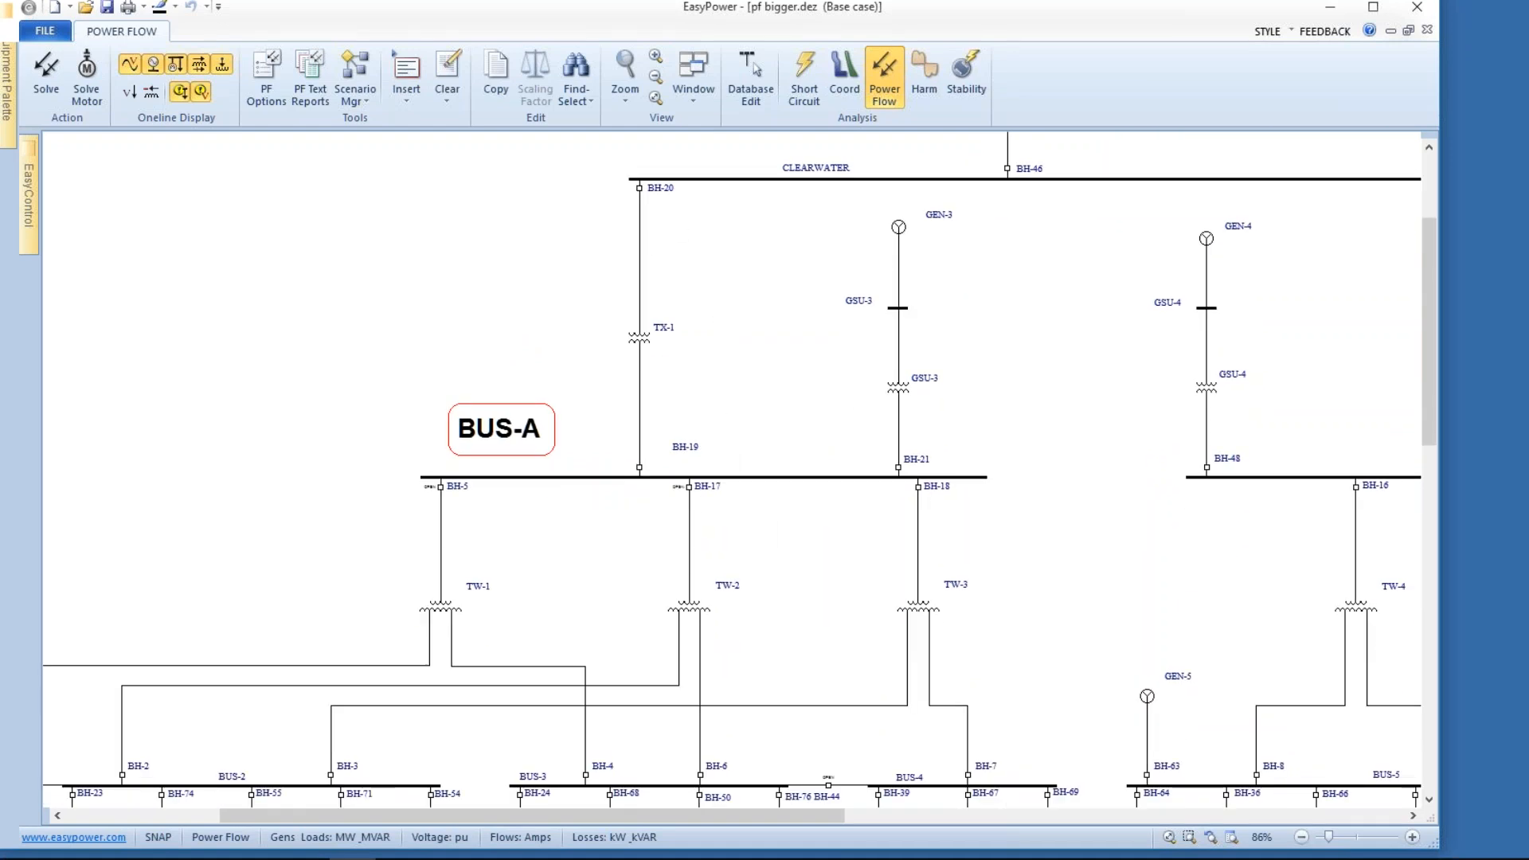
pyautogui.doubleClick(917, 486)
pyautogui.click(739, 75)
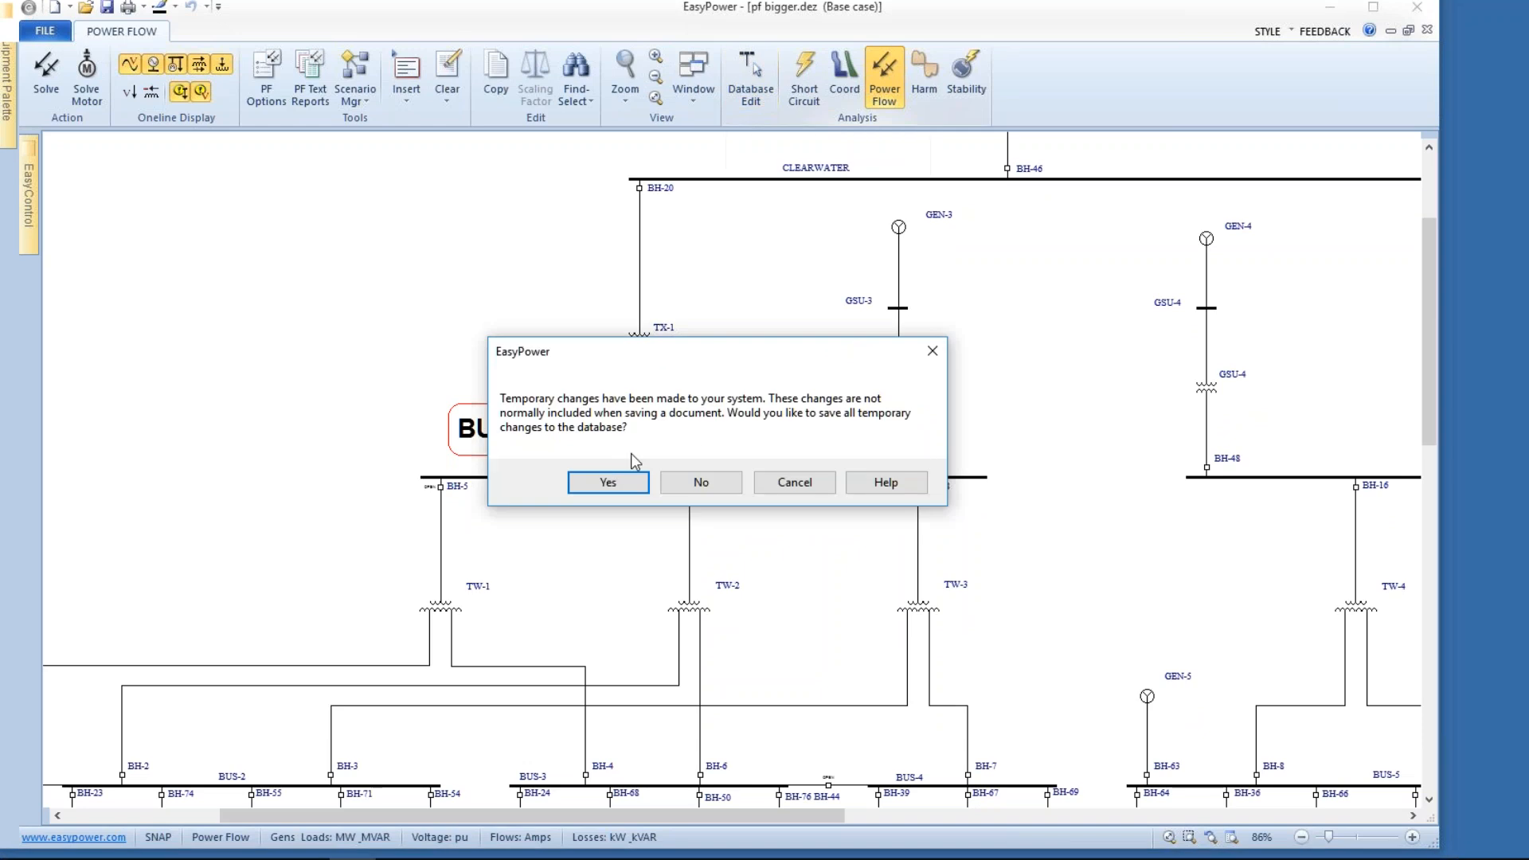
pyautogui.click(598, 484)
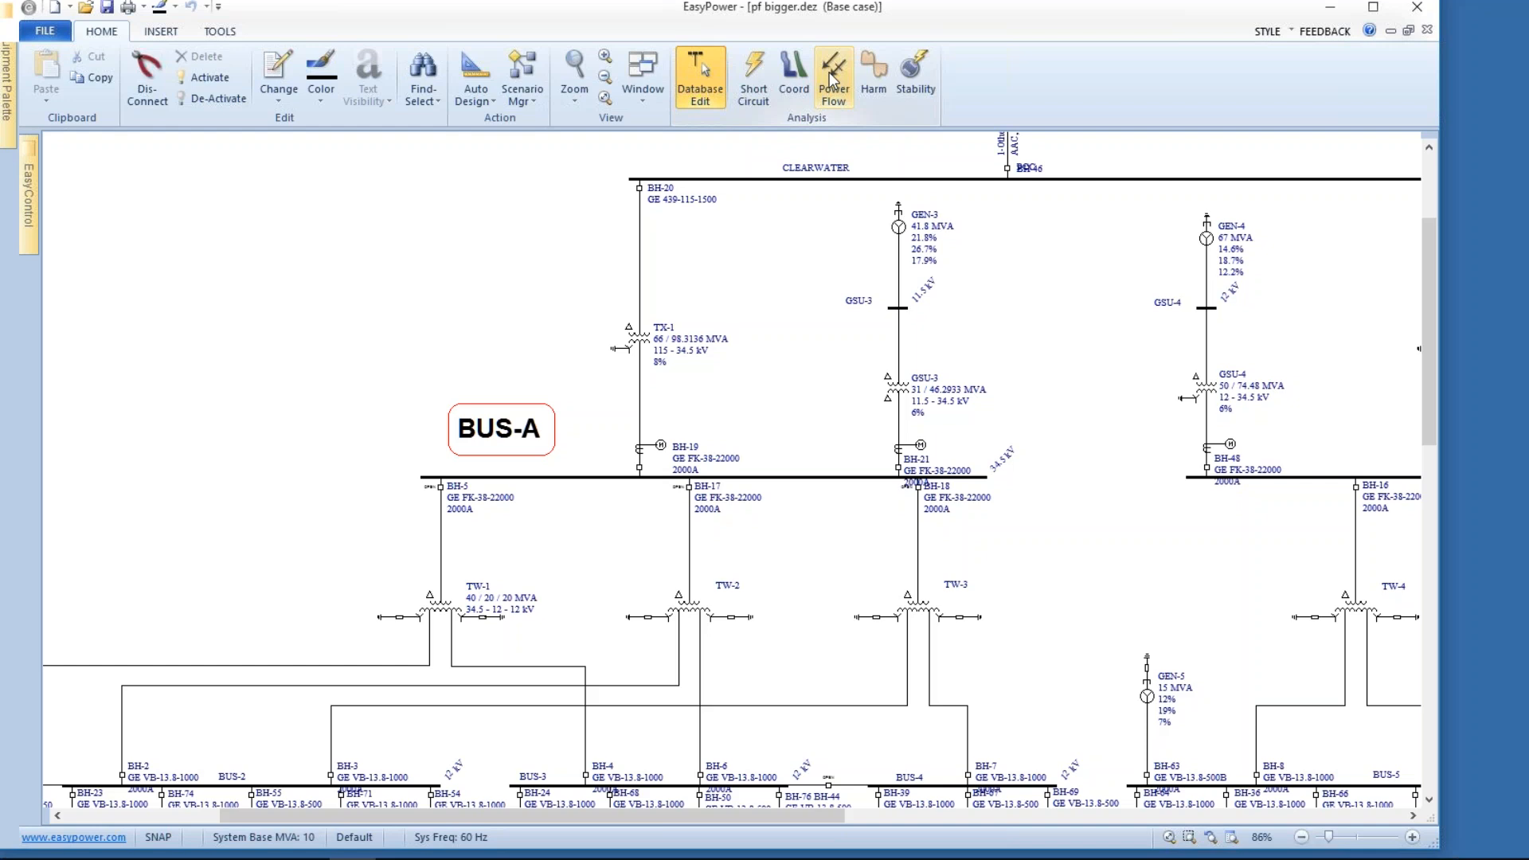
# Step: Return to power flow analysis, solve the case and inspect the open feeders and de-energized buses below BUS-A
pyautogui.click(831, 79)
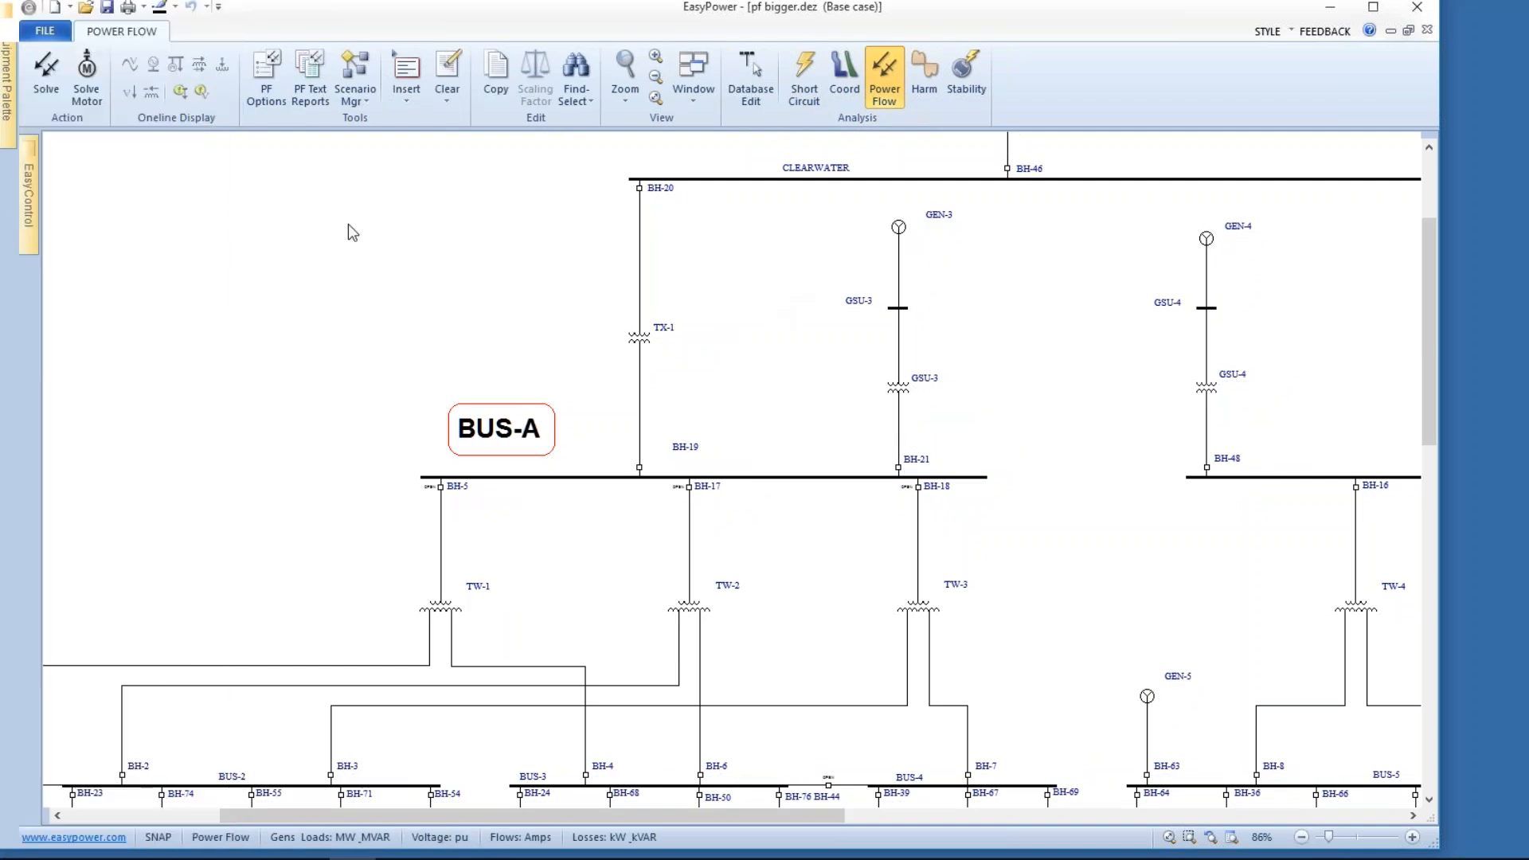
pyautogui.click(46, 70)
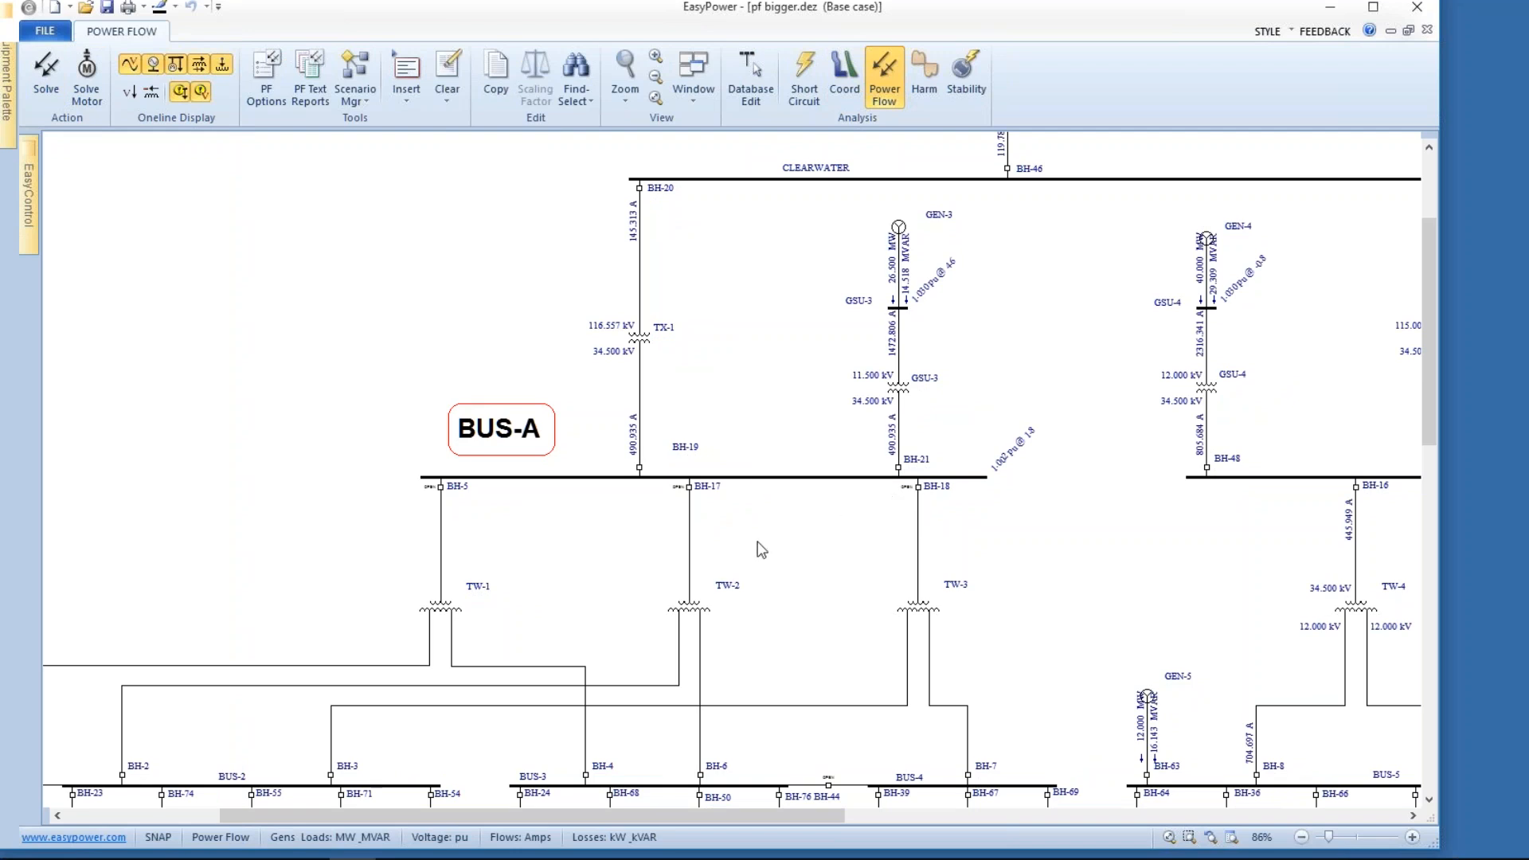
pyautogui.moveTo(760, 549); pyautogui.dragTo(809, 246)
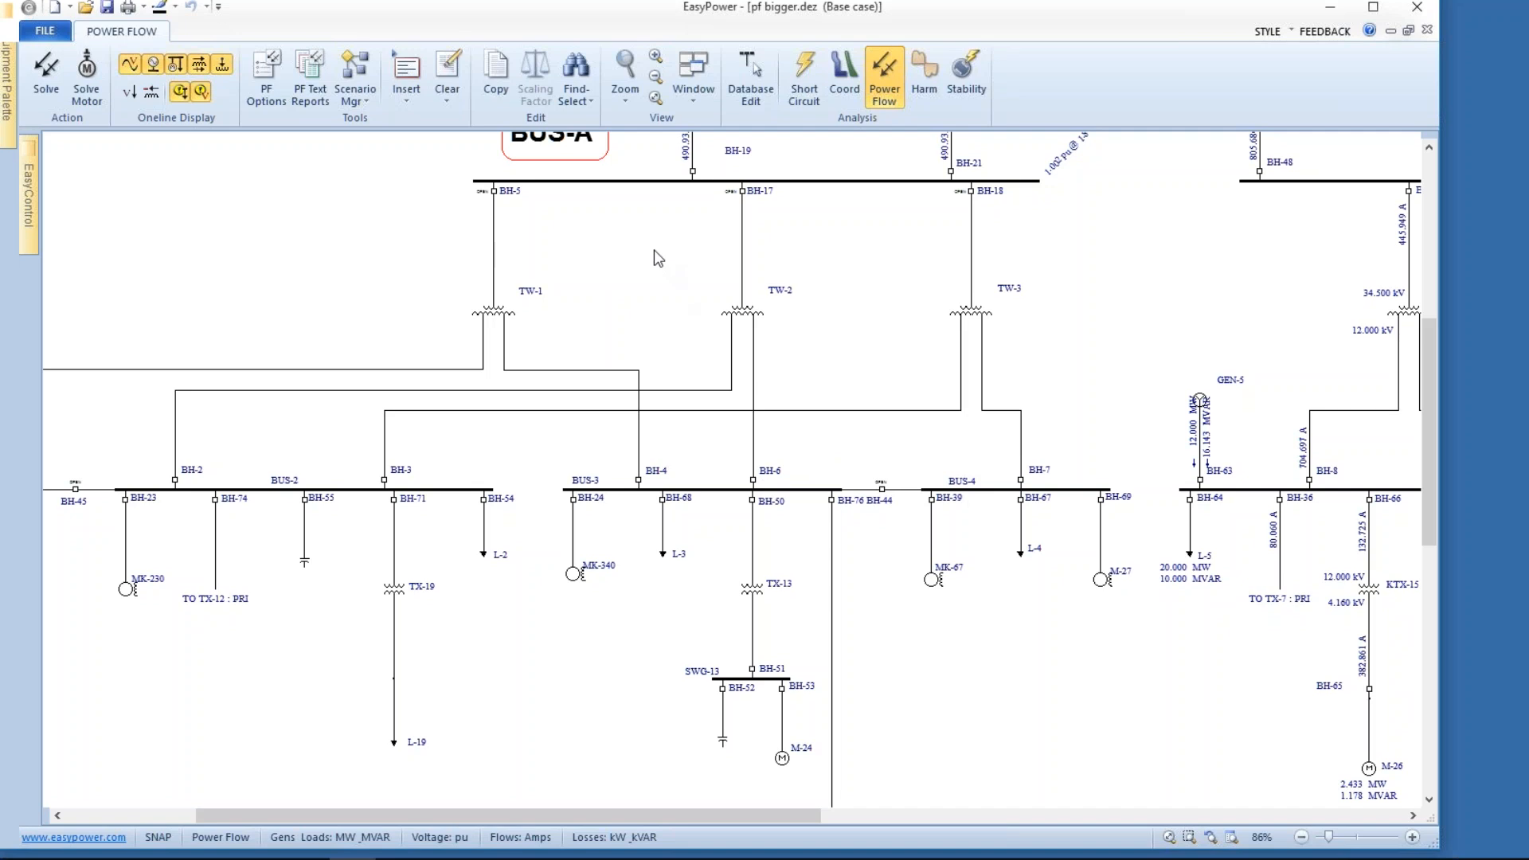
pyautogui.moveTo(658, 259); pyautogui.dragTo(666, 388)
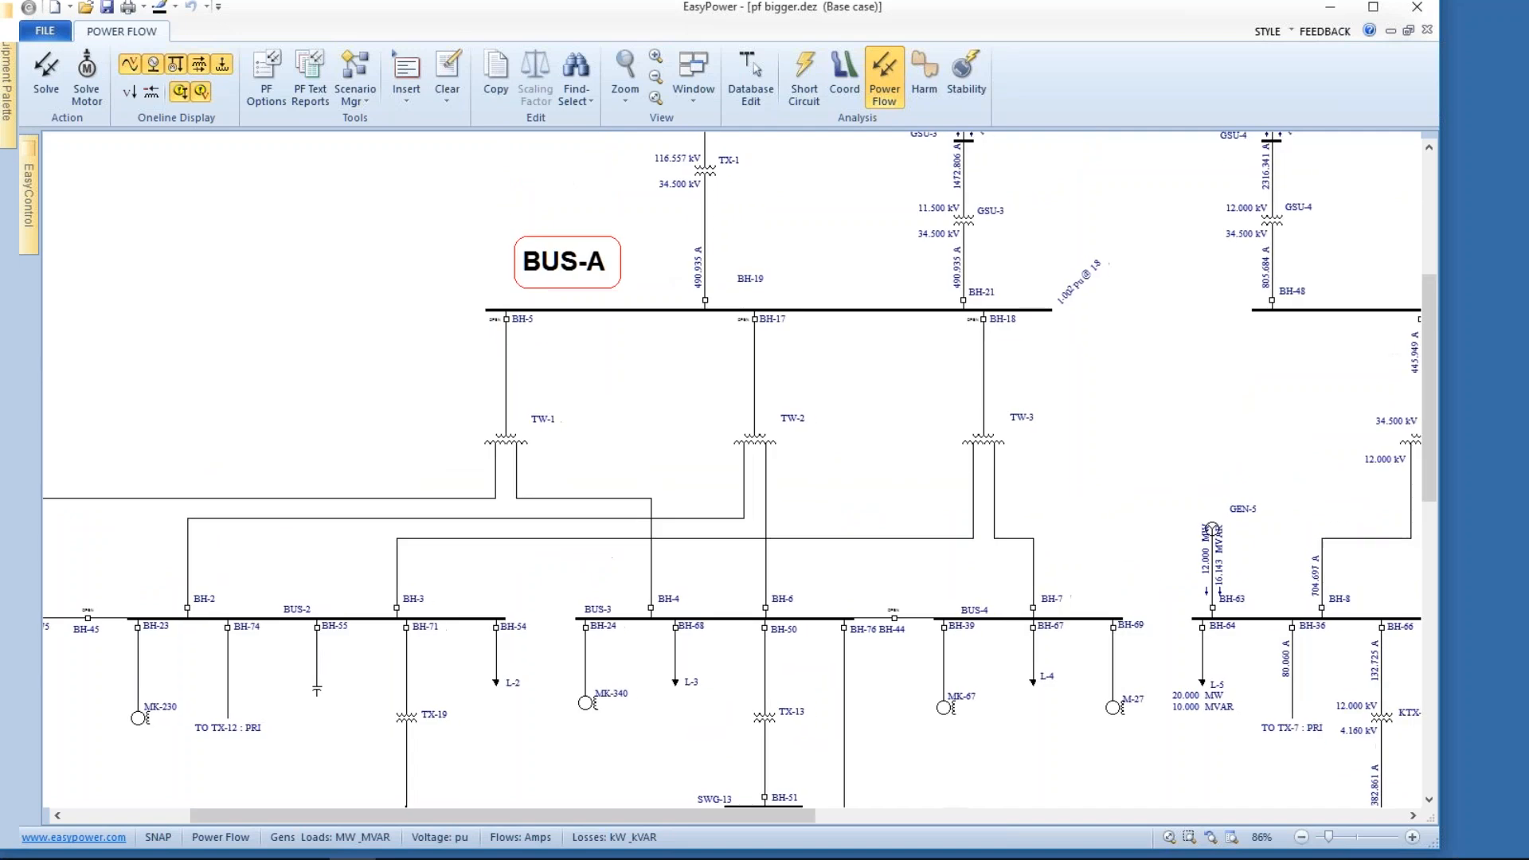
pyautogui.scroll(1, 688, 420)
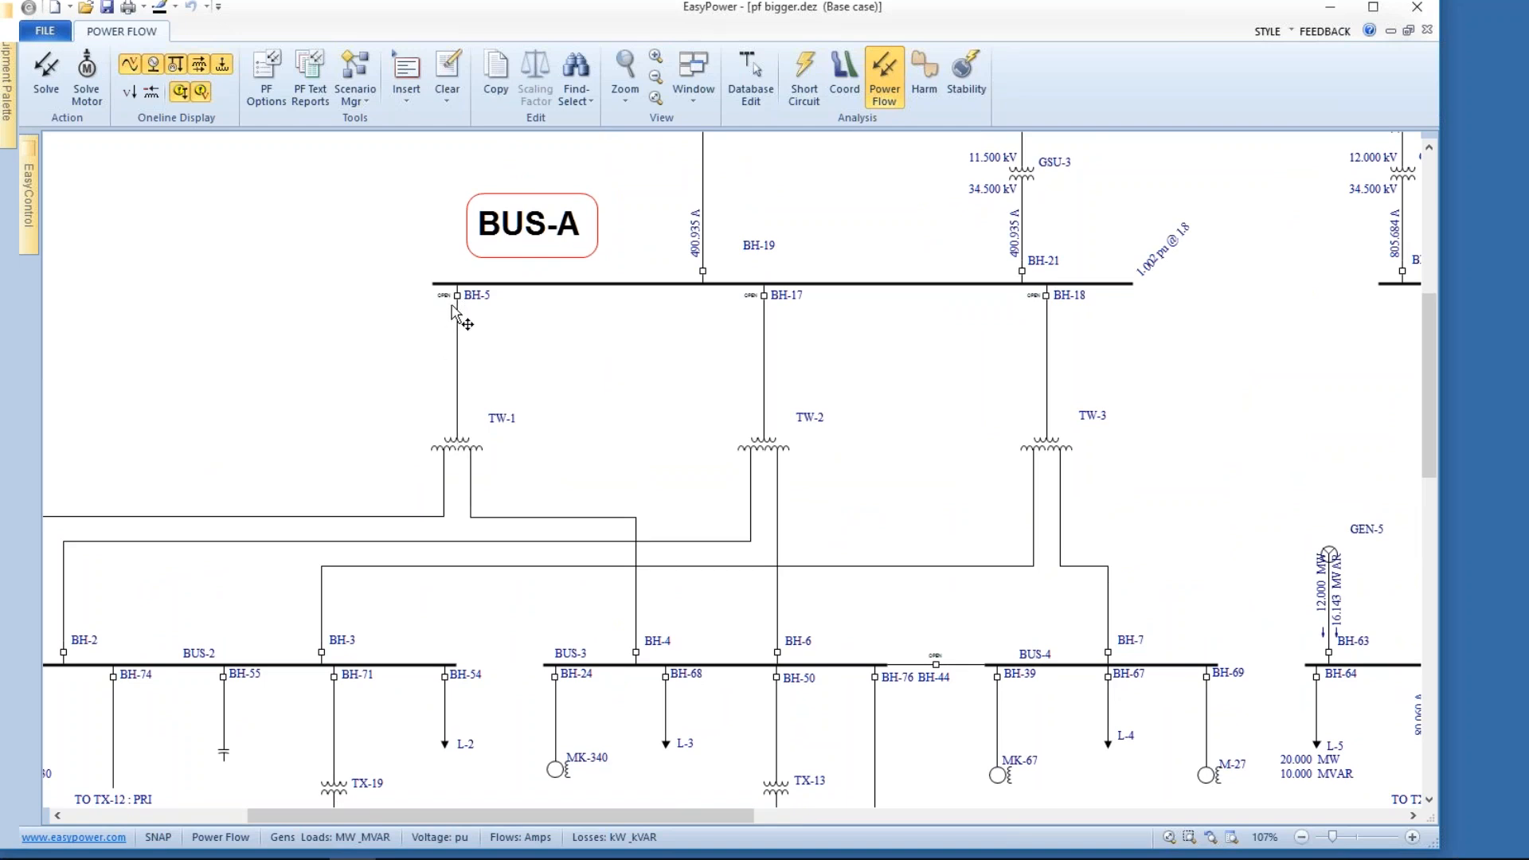
pyautogui.moveTo(457, 301)
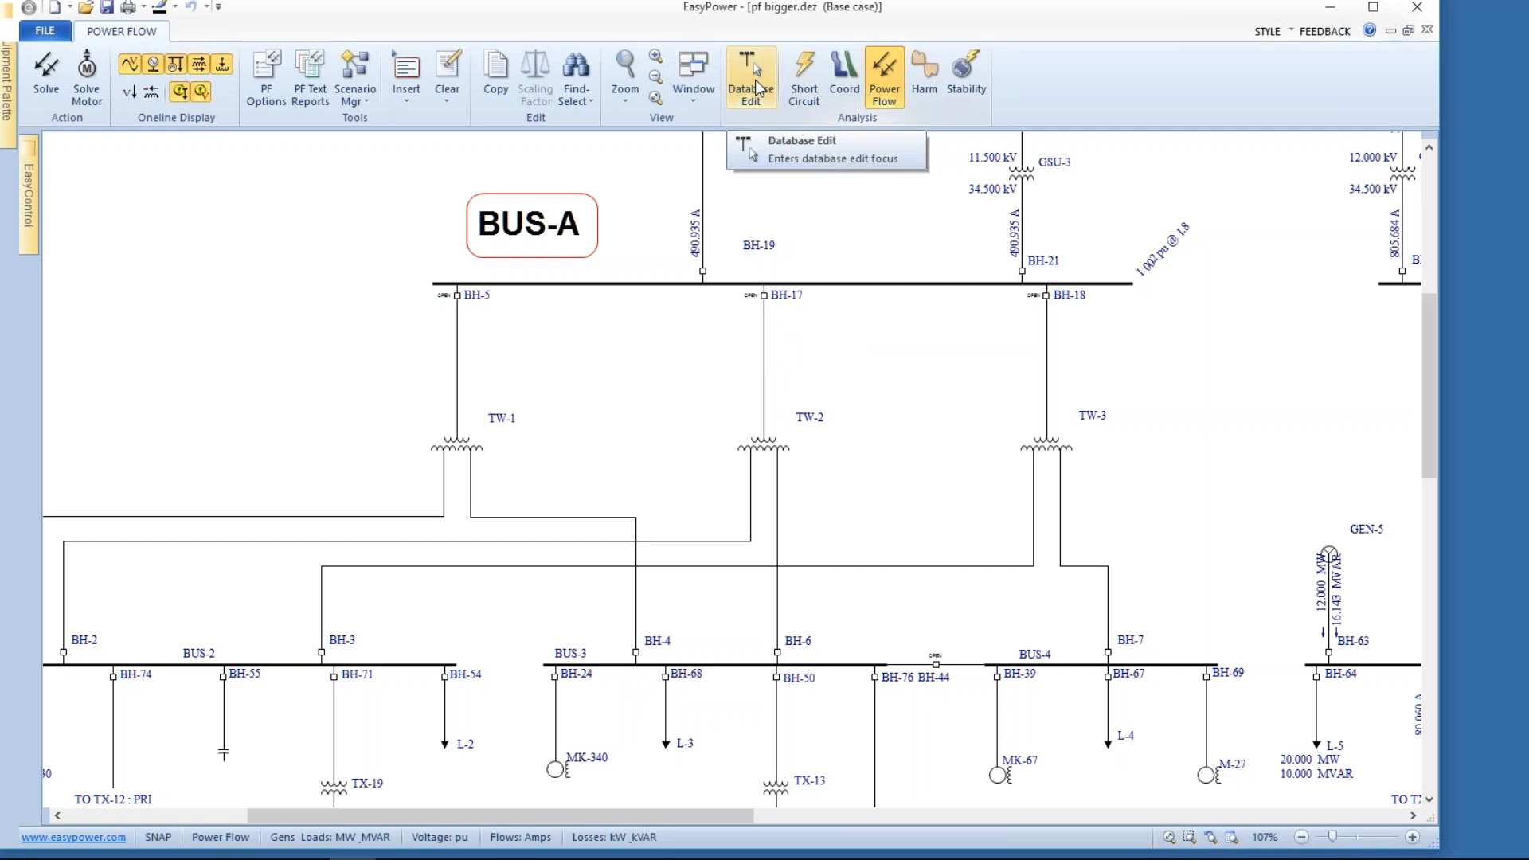
# Step: Close breakers BH-18, BH-17 and BH-5 on BUS-A and save the temporary changes to the database
pyautogui.doubleClick(1046, 297)
pyautogui.click(811, 529)
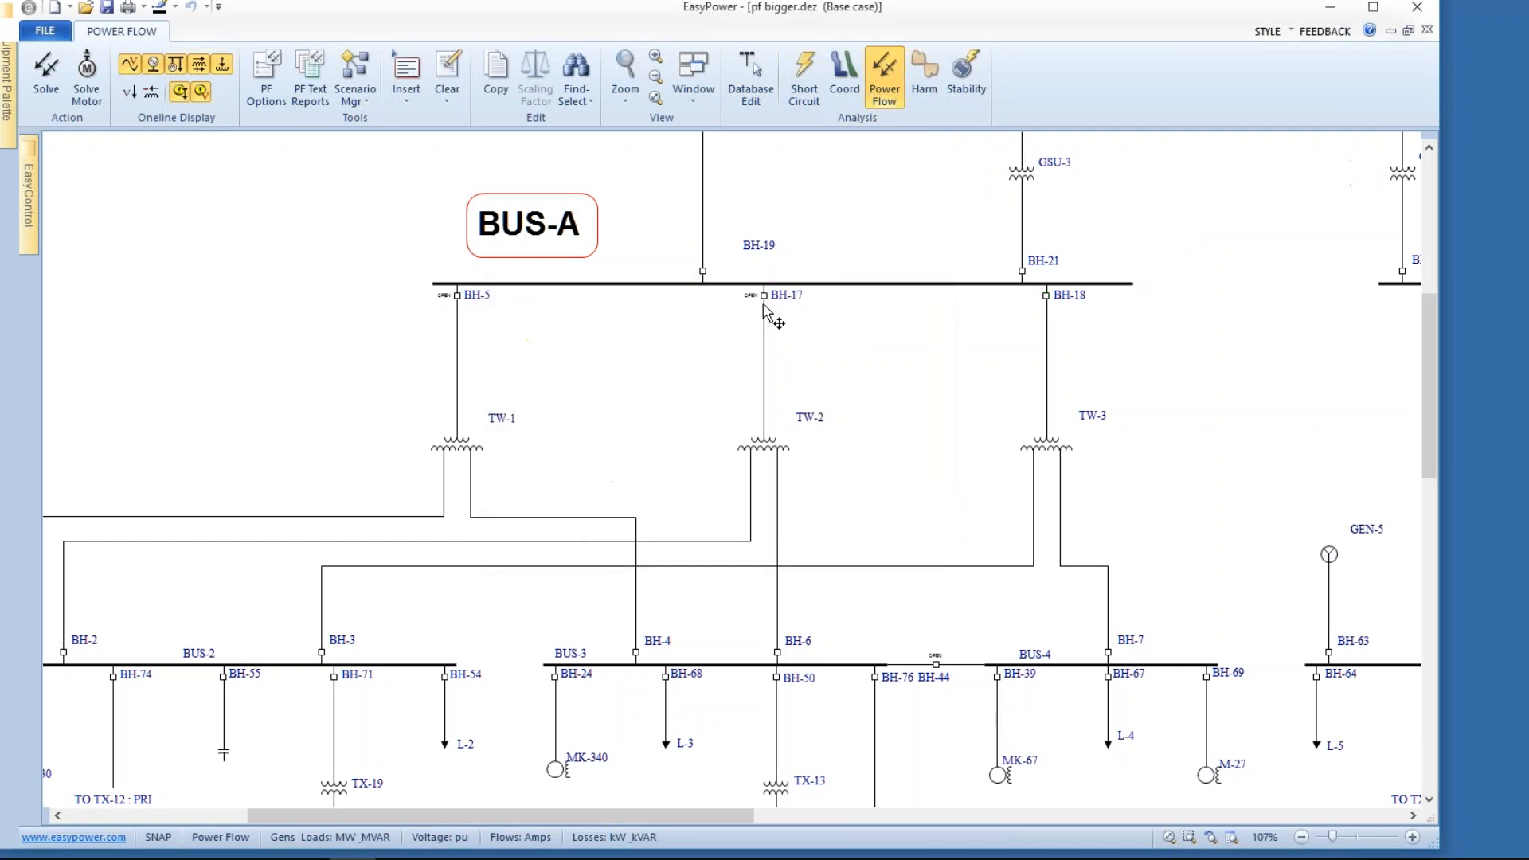
pyautogui.doubleClick(763, 299)
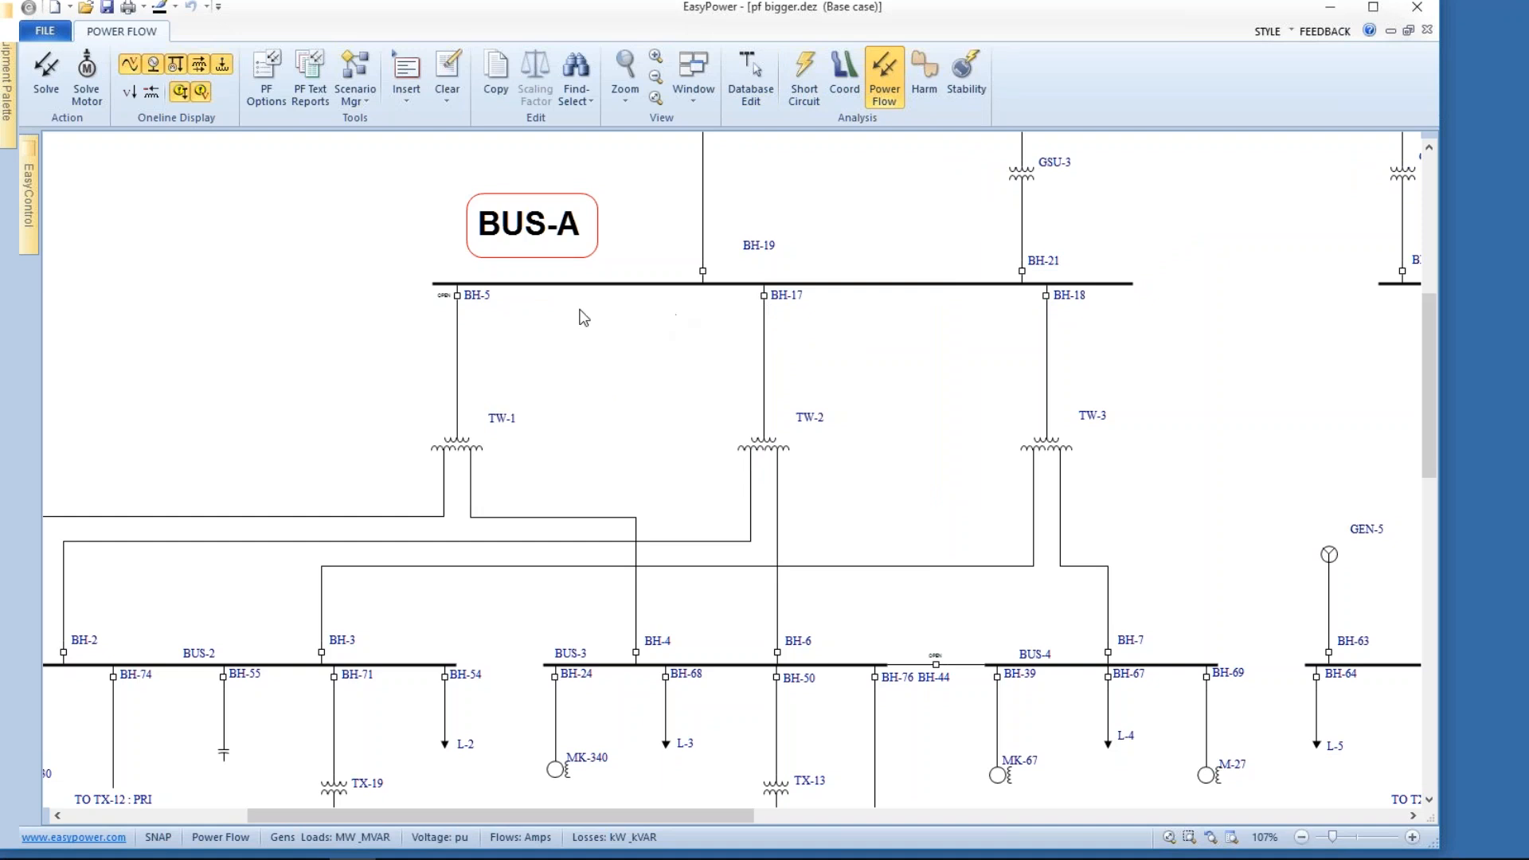
pyautogui.doubleClick(464, 292)
pyautogui.click(771, 79)
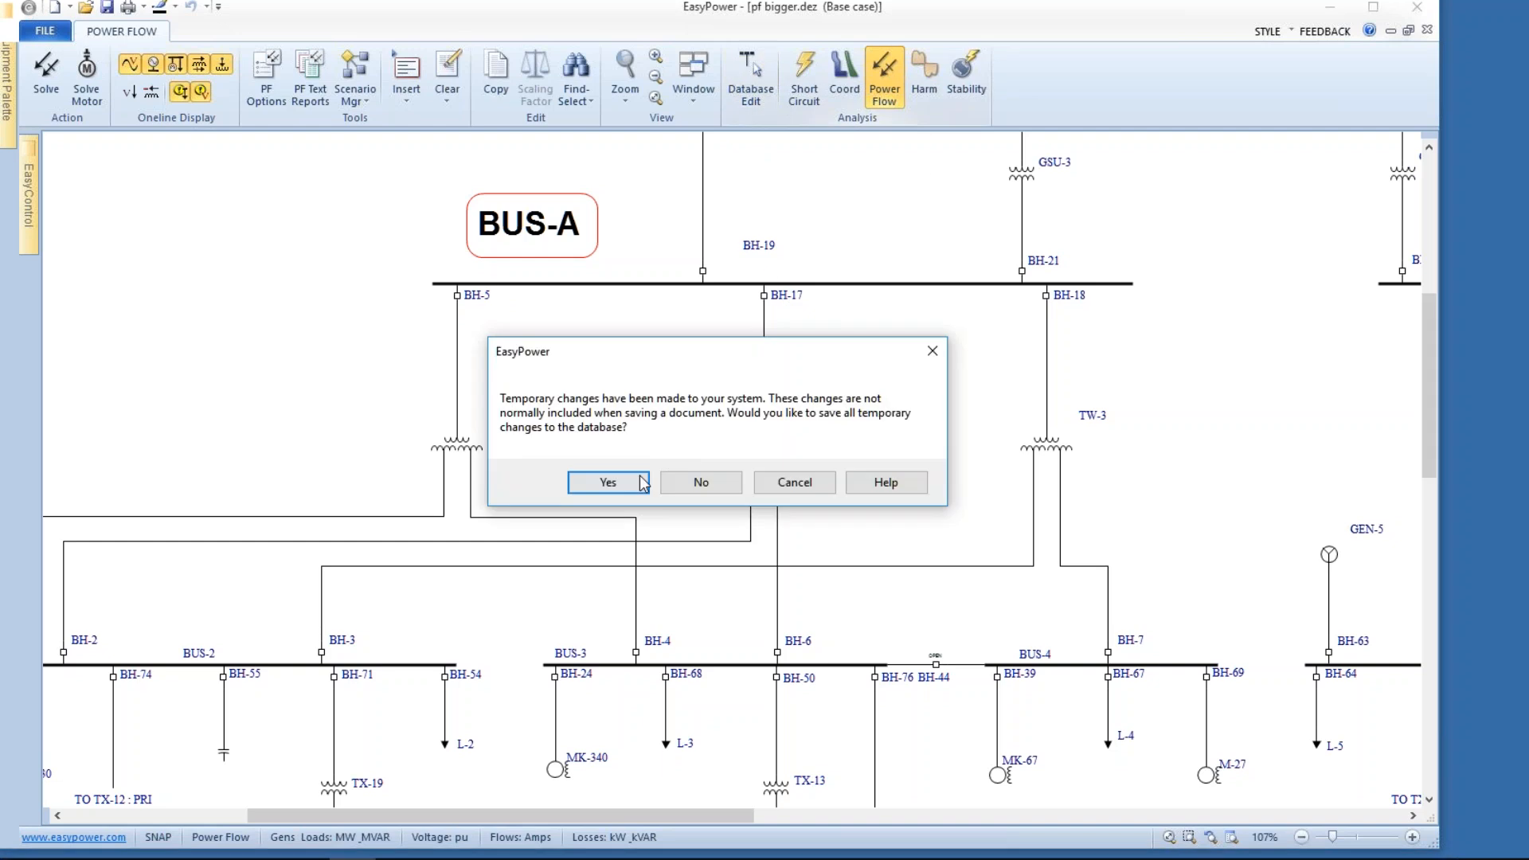
pyautogui.click(634, 483)
# Step: Return to power flow analysis, solve the case and examine the loading of TW-1, TW-2, TW-3 and breaker BH-5
pyautogui.click(832, 84)
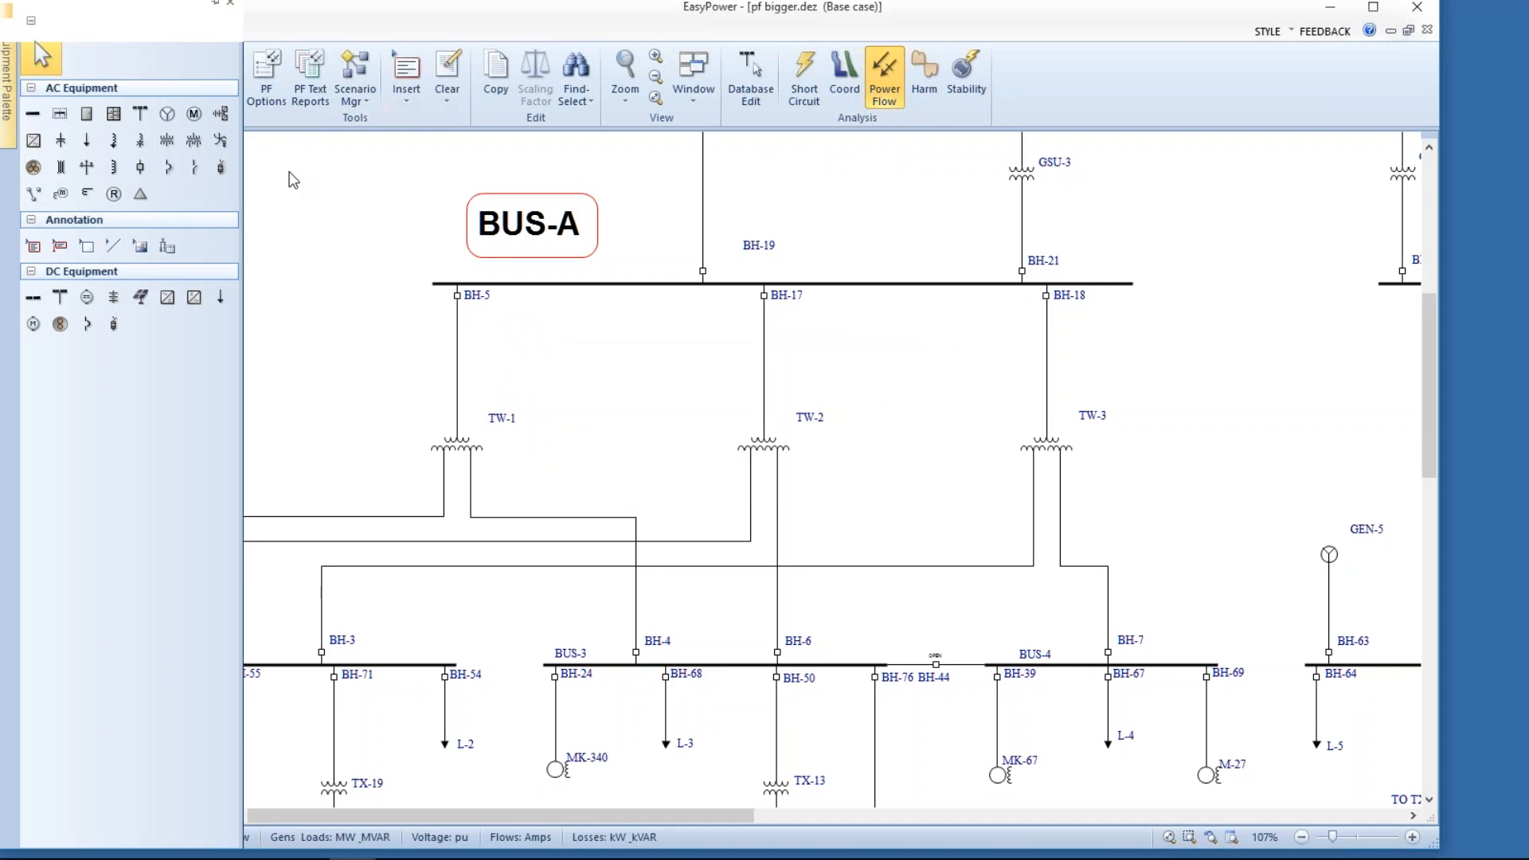
pyautogui.click(48, 68)
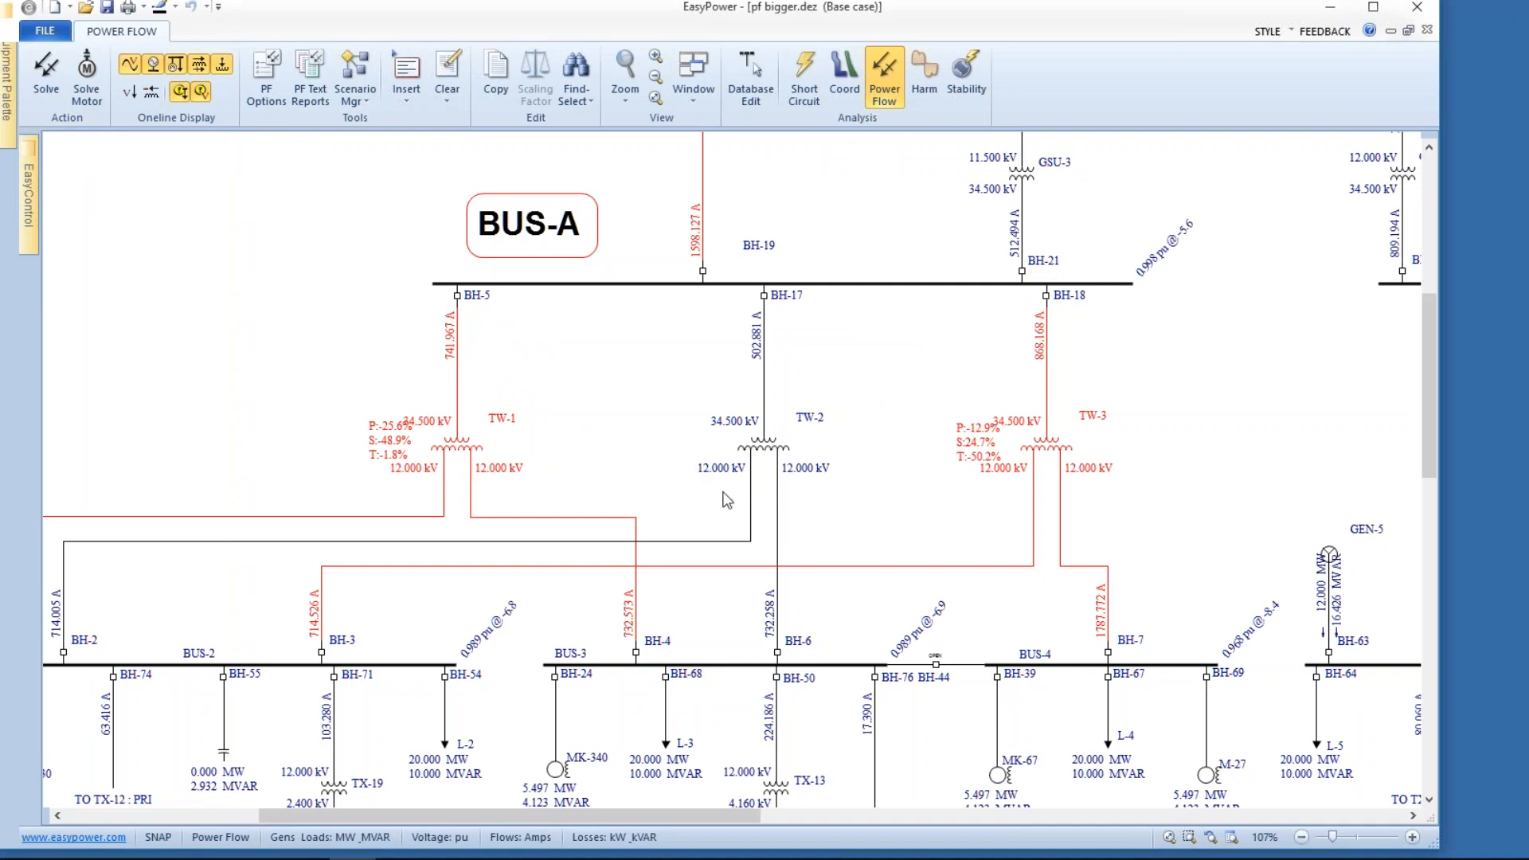
pyautogui.hscroll(1, 727, 498)
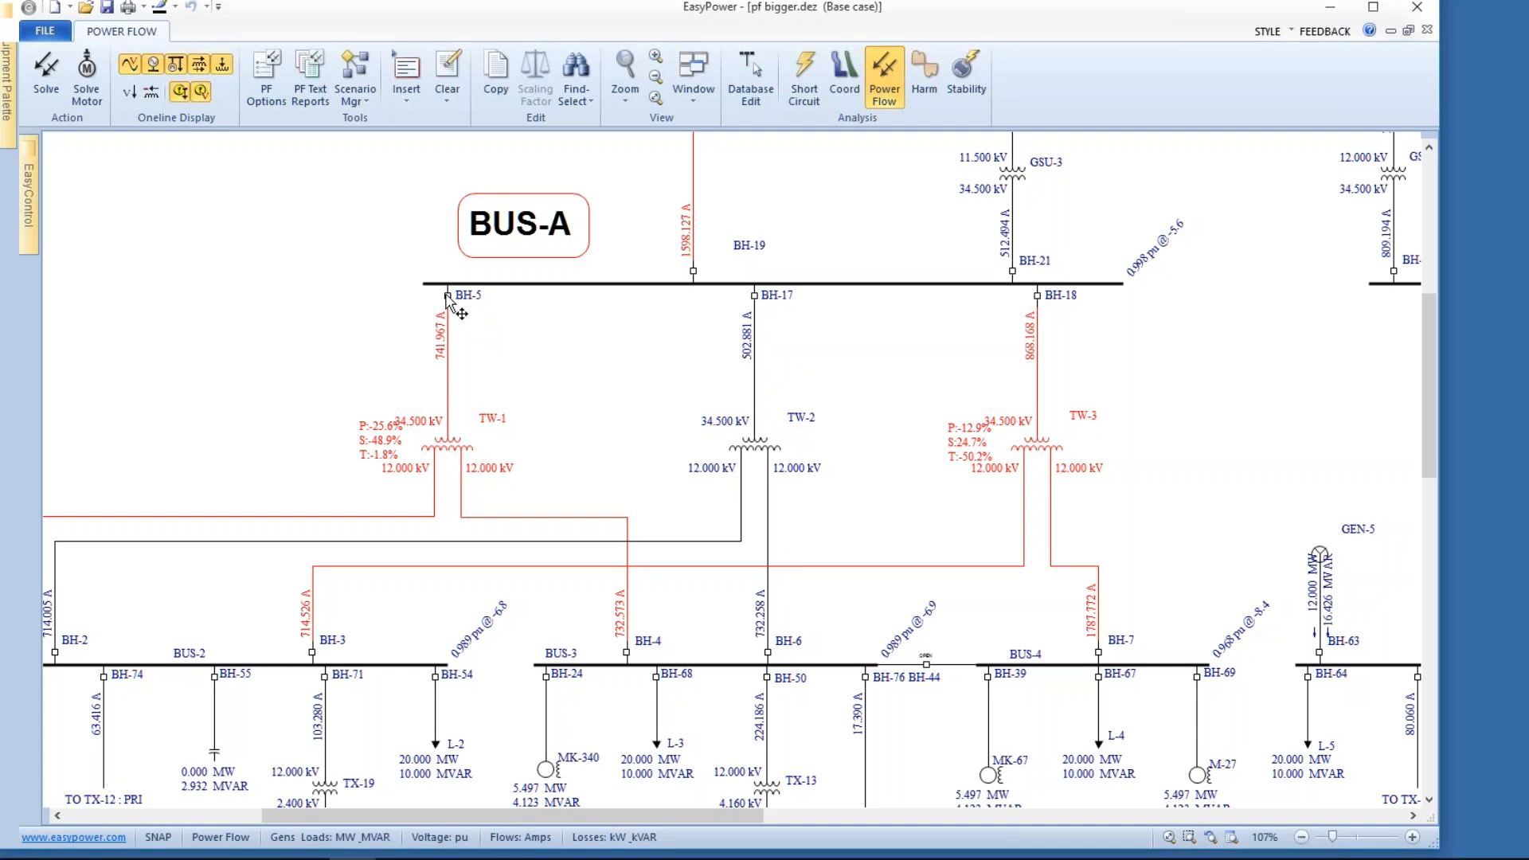
pyautogui.moveTo(447, 298)
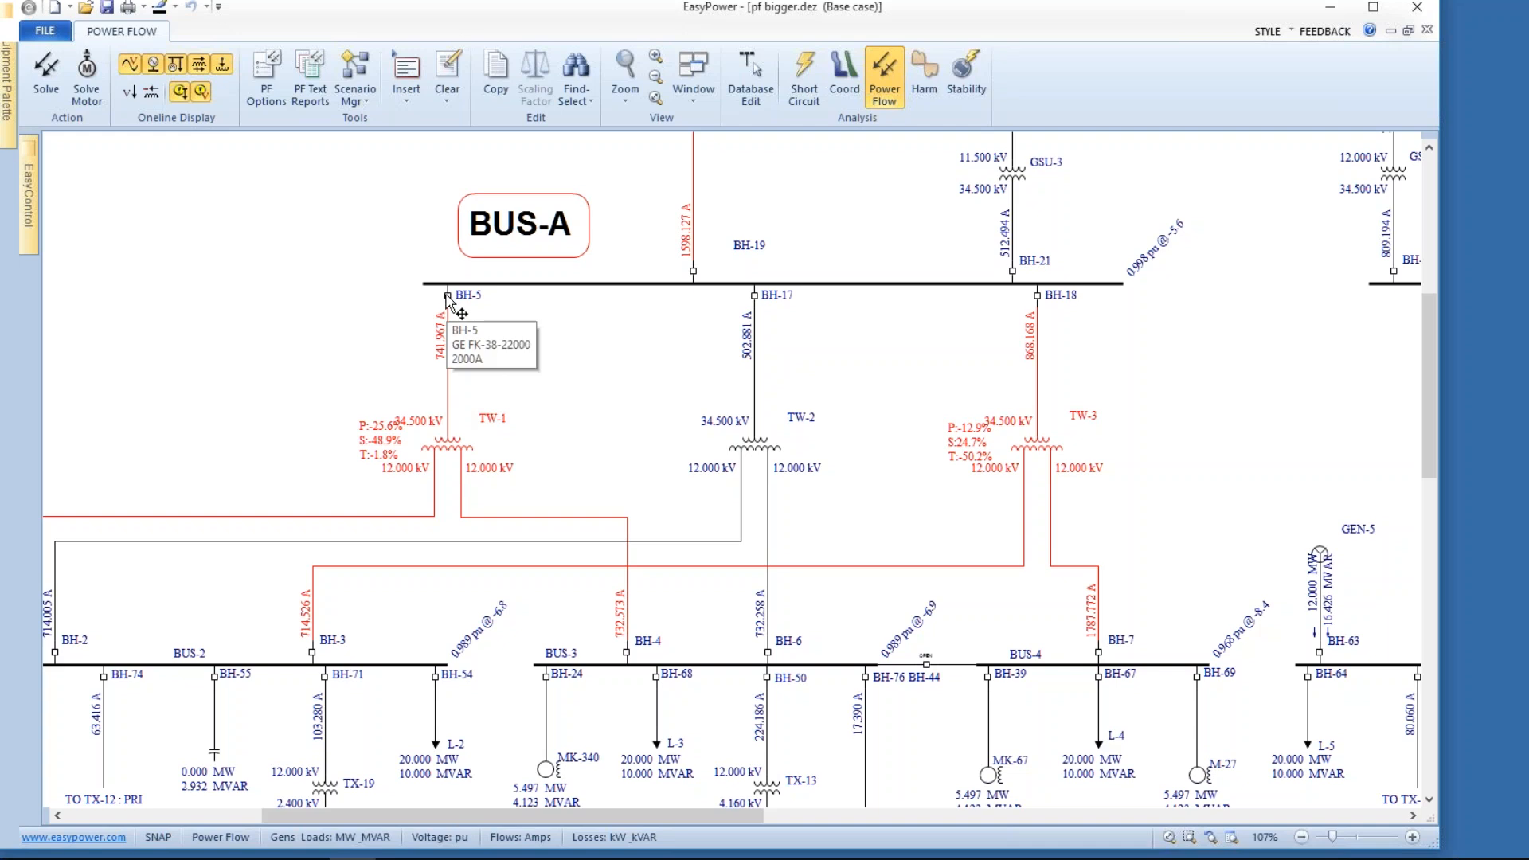
# Step: Hide the overload, transformer tap, branch flow, load and generator results on the one-line, keeping only the bus voltages displayed
pyautogui.click(201, 92)
pyautogui.click(181, 91)
pyautogui.click(221, 66)
pyautogui.click(199, 66)
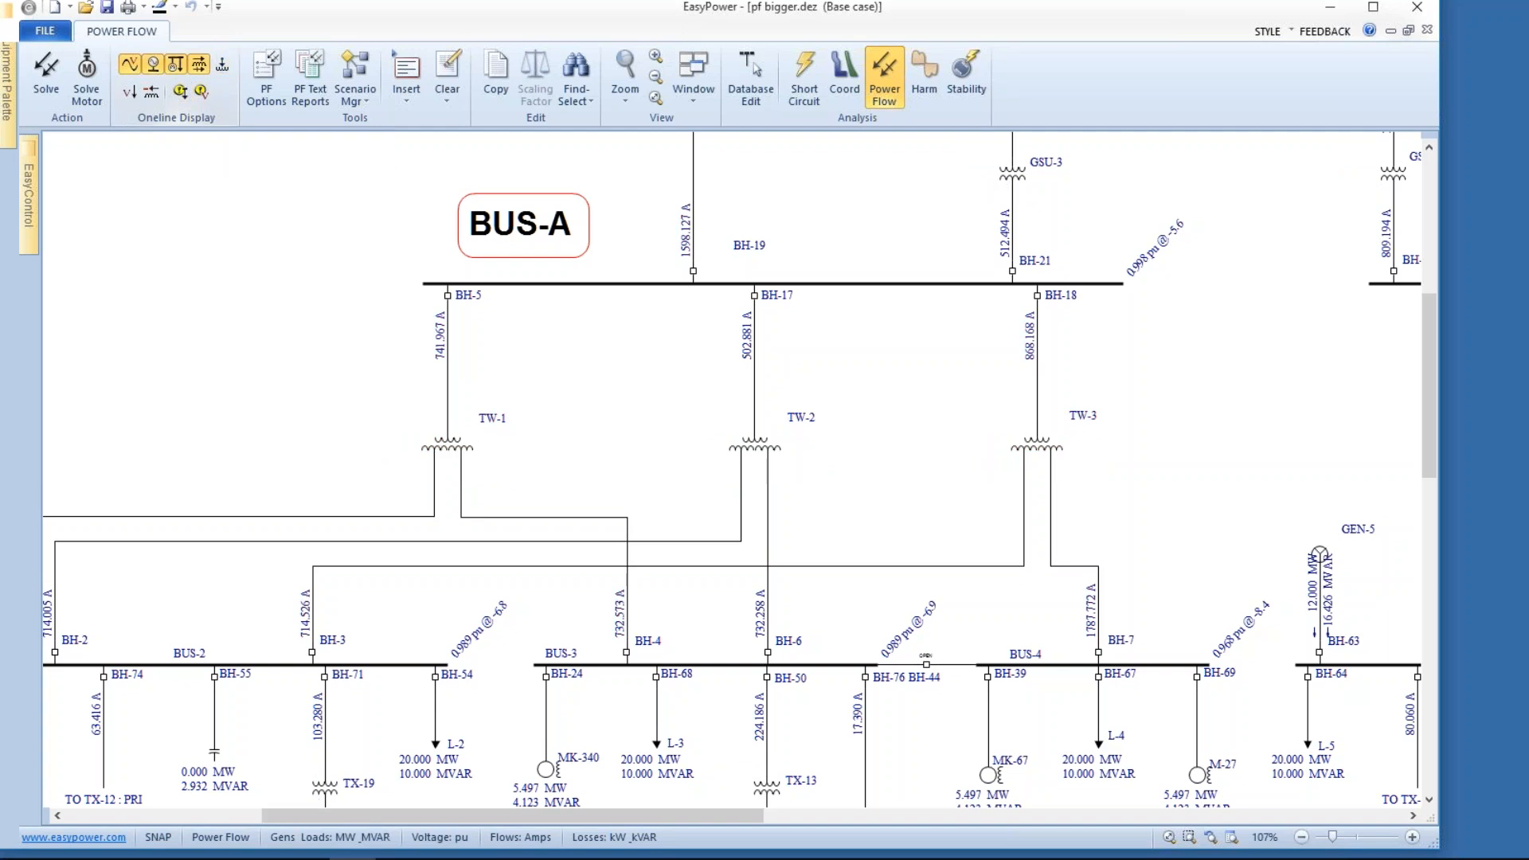
pyautogui.click(176, 65)
pyautogui.click(153, 65)
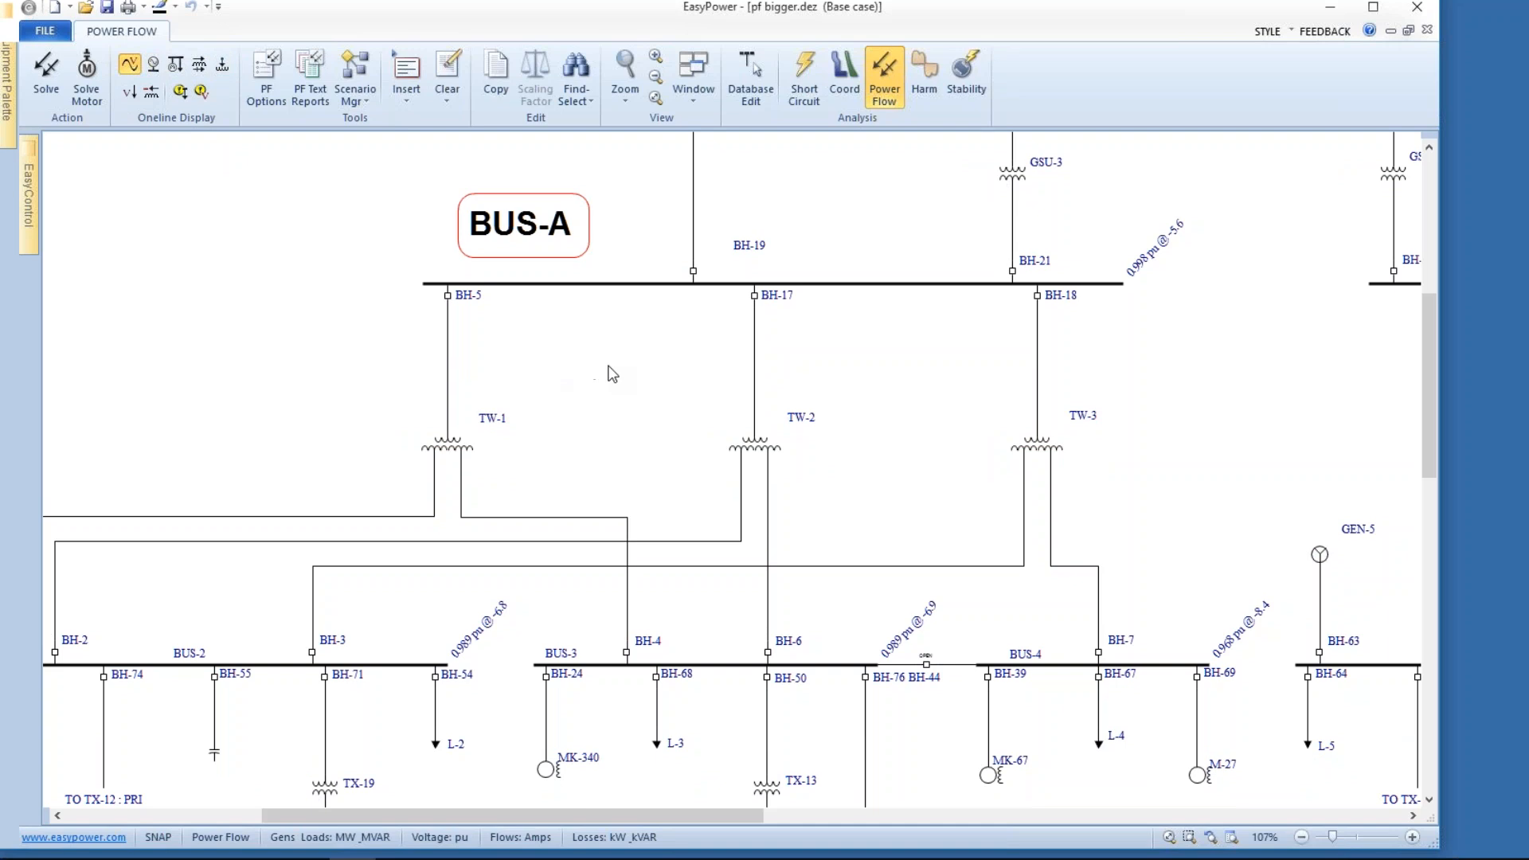
pyautogui.moveTo(612, 374); pyautogui.dragTo(516, 390)
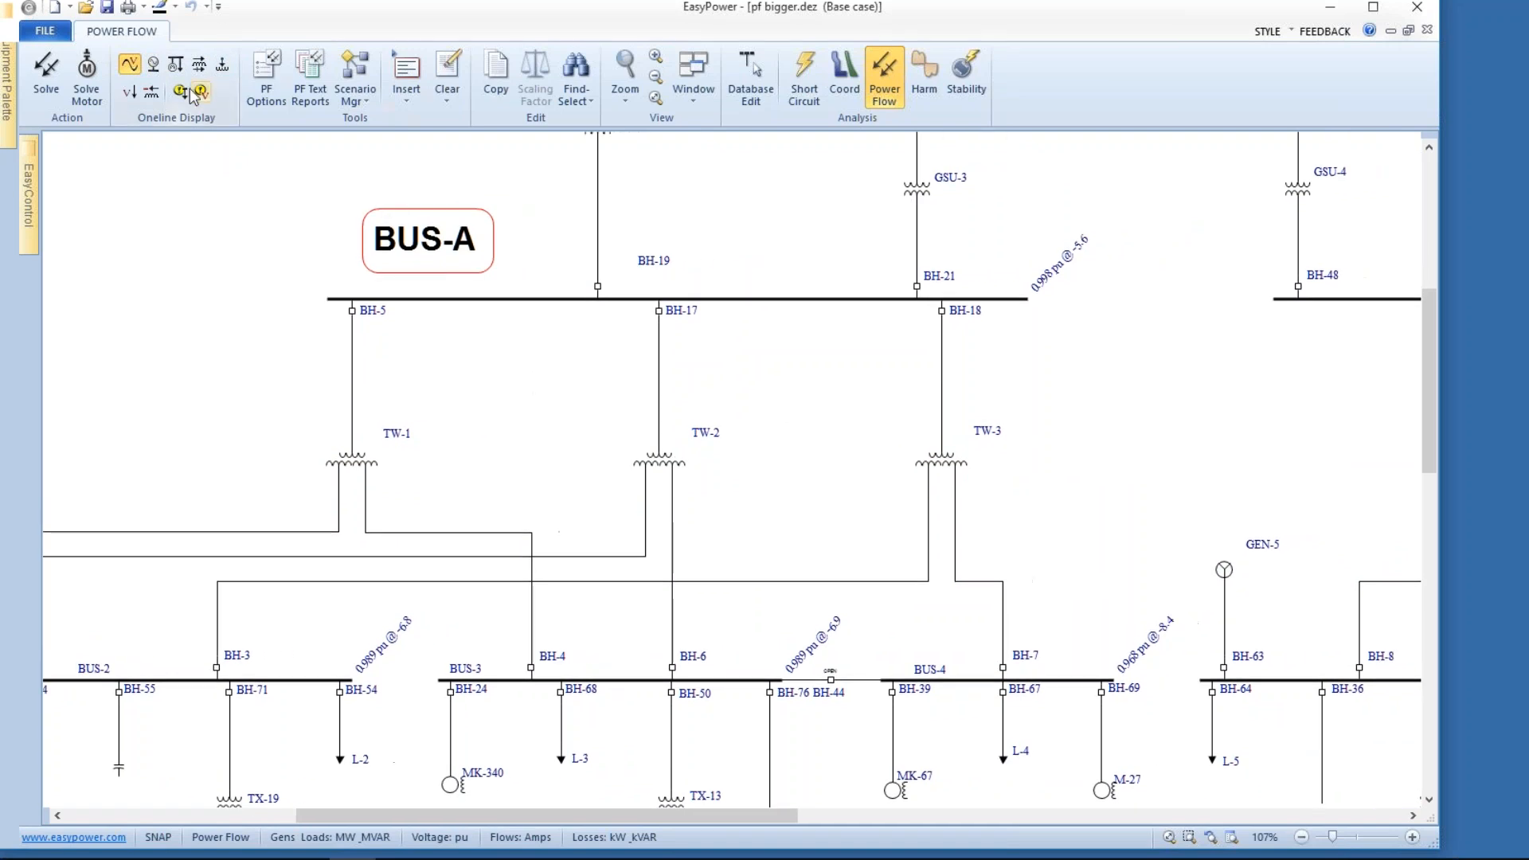
pyautogui.click(132, 65)
pyautogui.click(132, 66)
pyautogui.moveTo(1013, 347); pyautogui.dragTo(1004, 348)
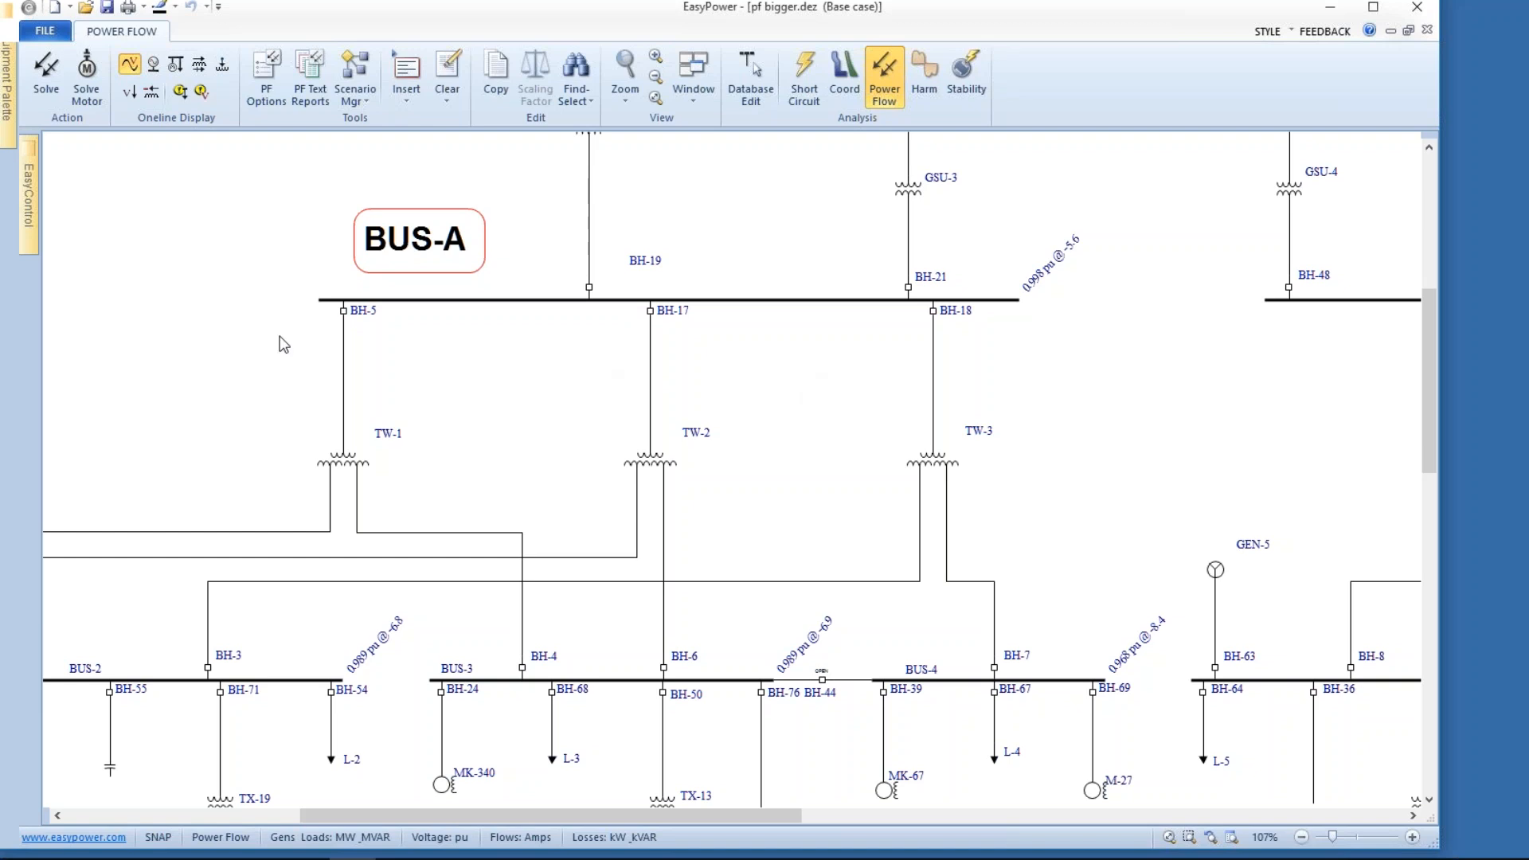
# Step: Set the Bus Voltage display unit to kV (LL) in the one-line output options of the power flow and apply it
pyautogui.rightClick(210, 268)
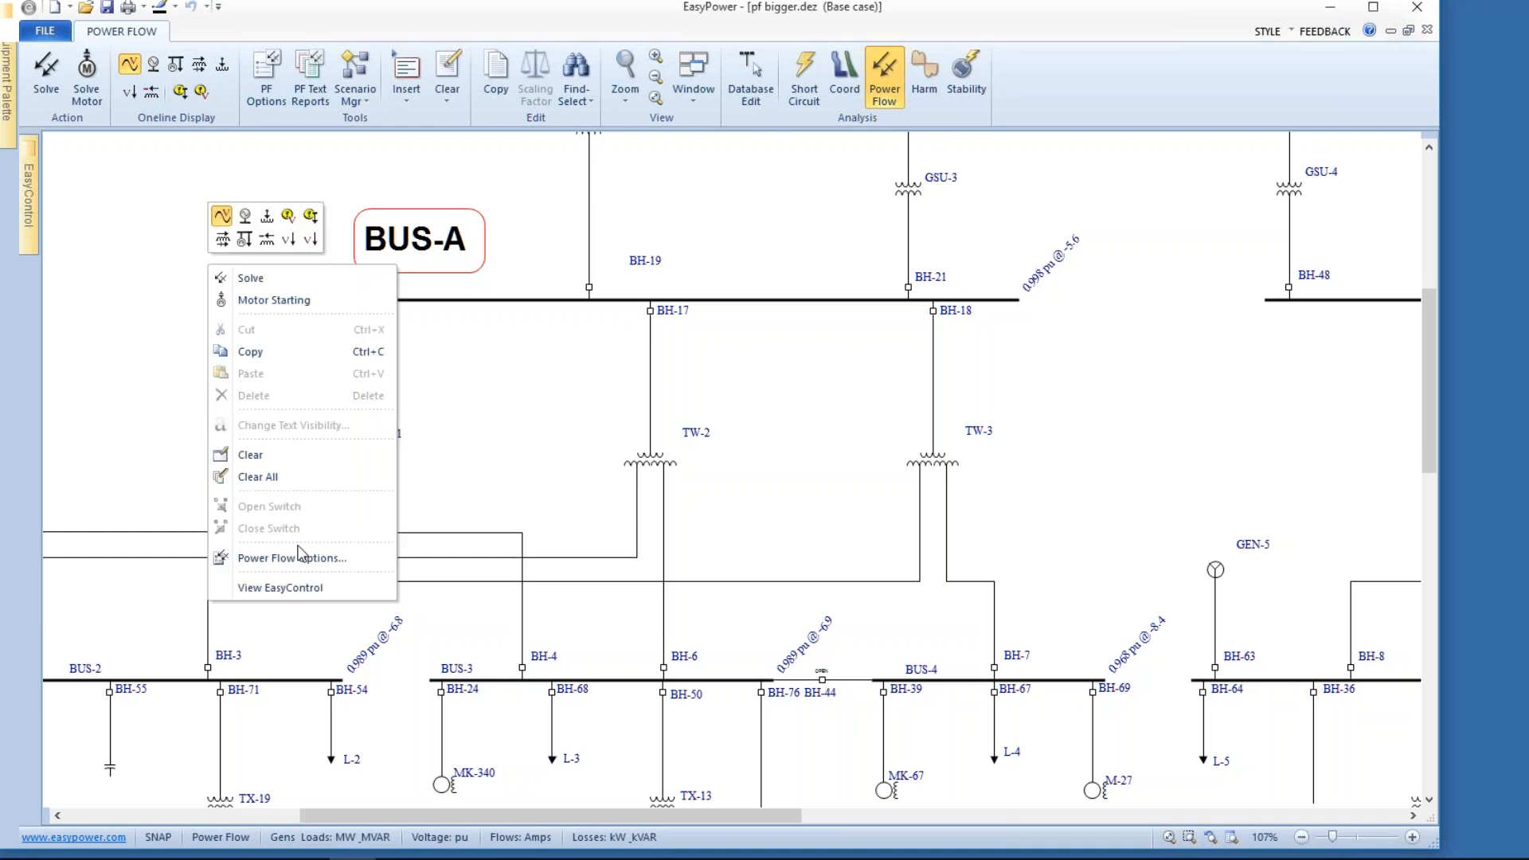
pyautogui.click(298, 557)
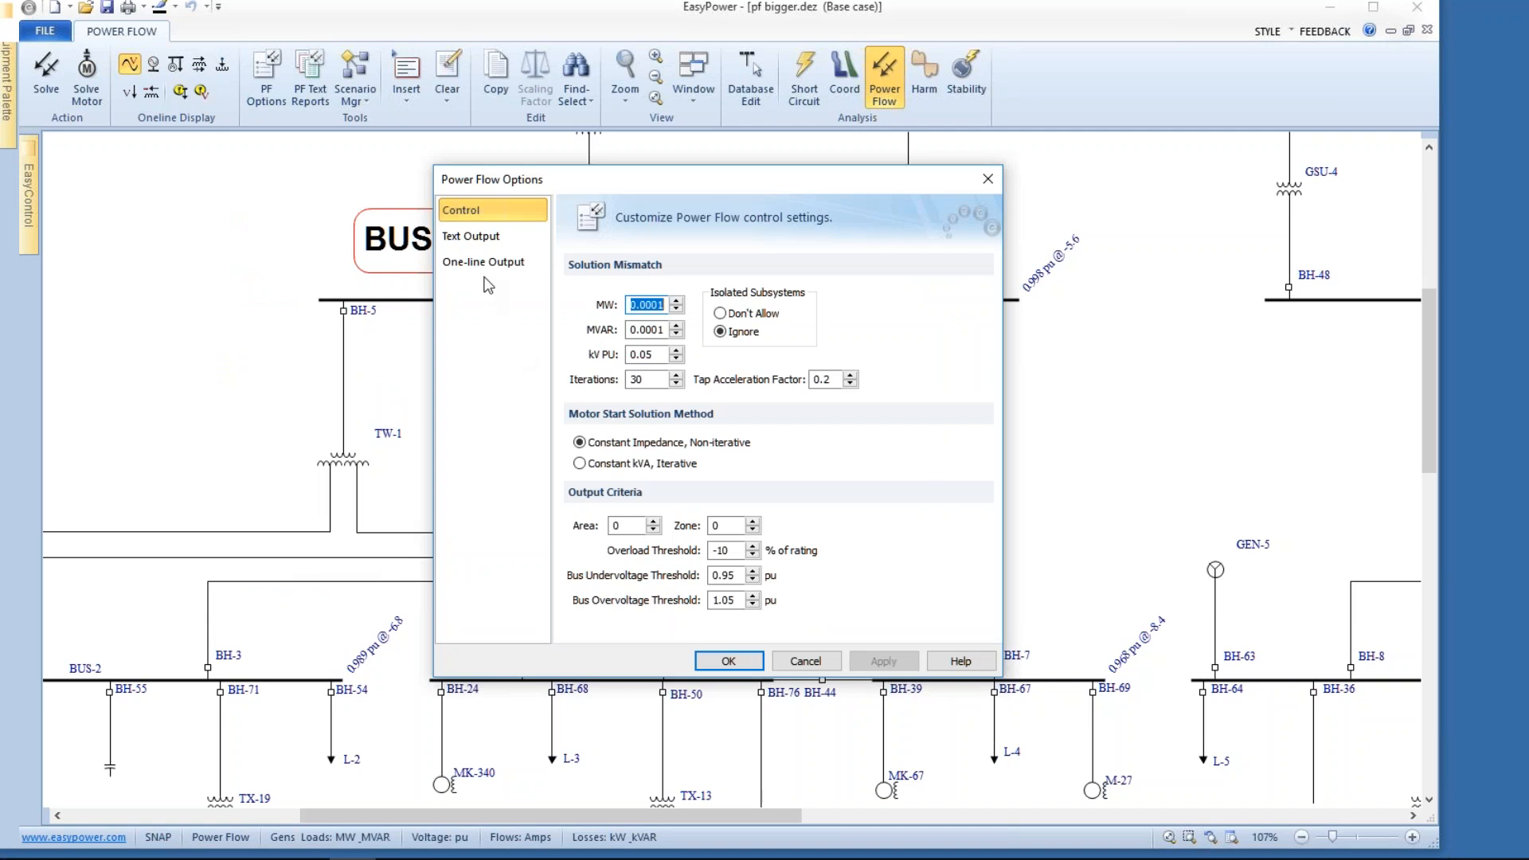
pyautogui.click(481, 263)
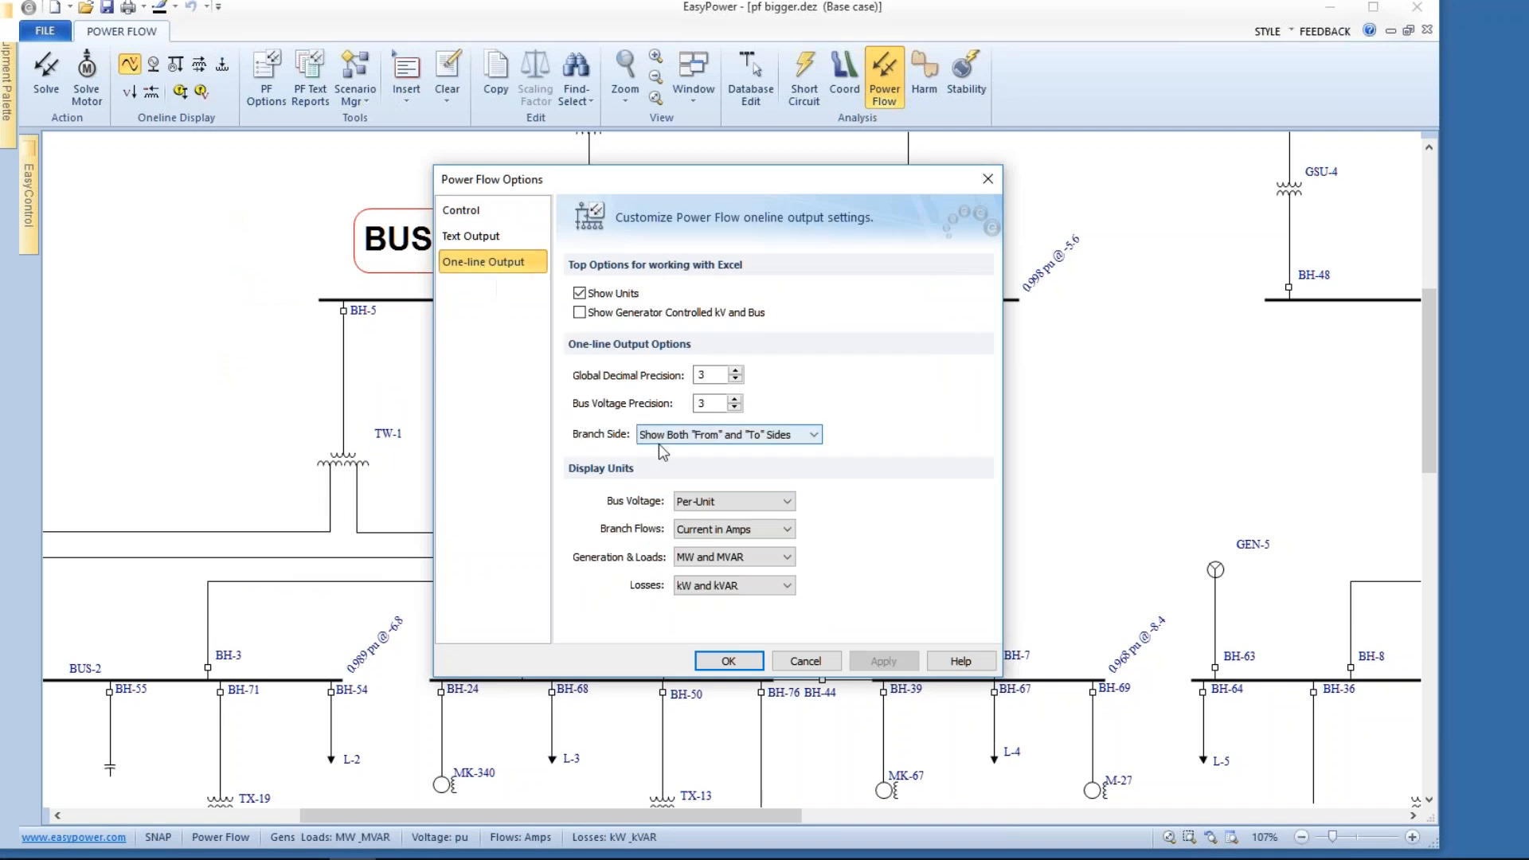
pyautogui.click(746, 510)
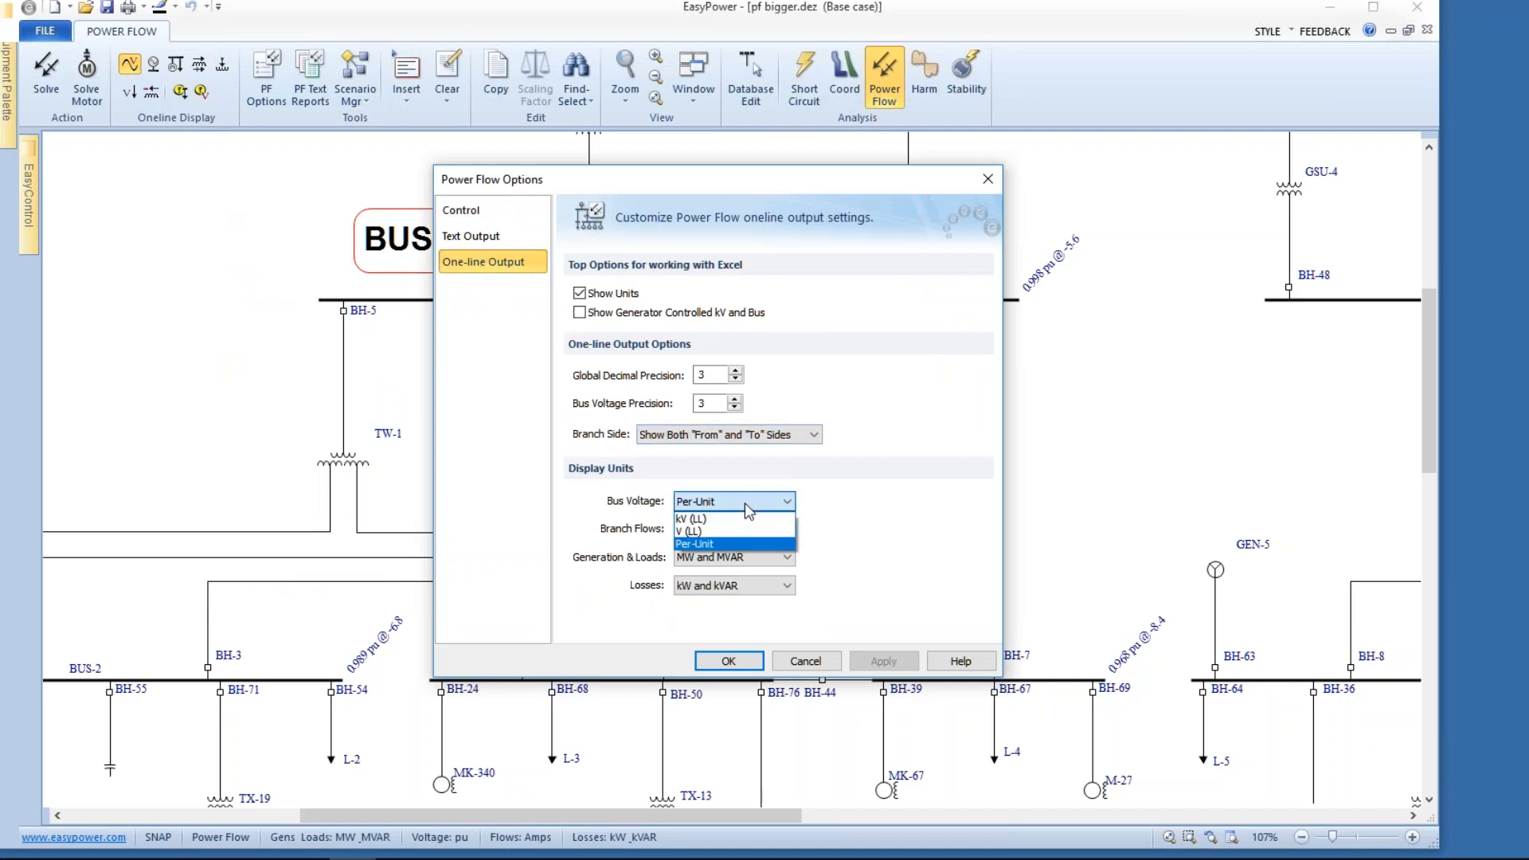
pyautogui.click(699, 519)
pyautogui.click(875, 662)
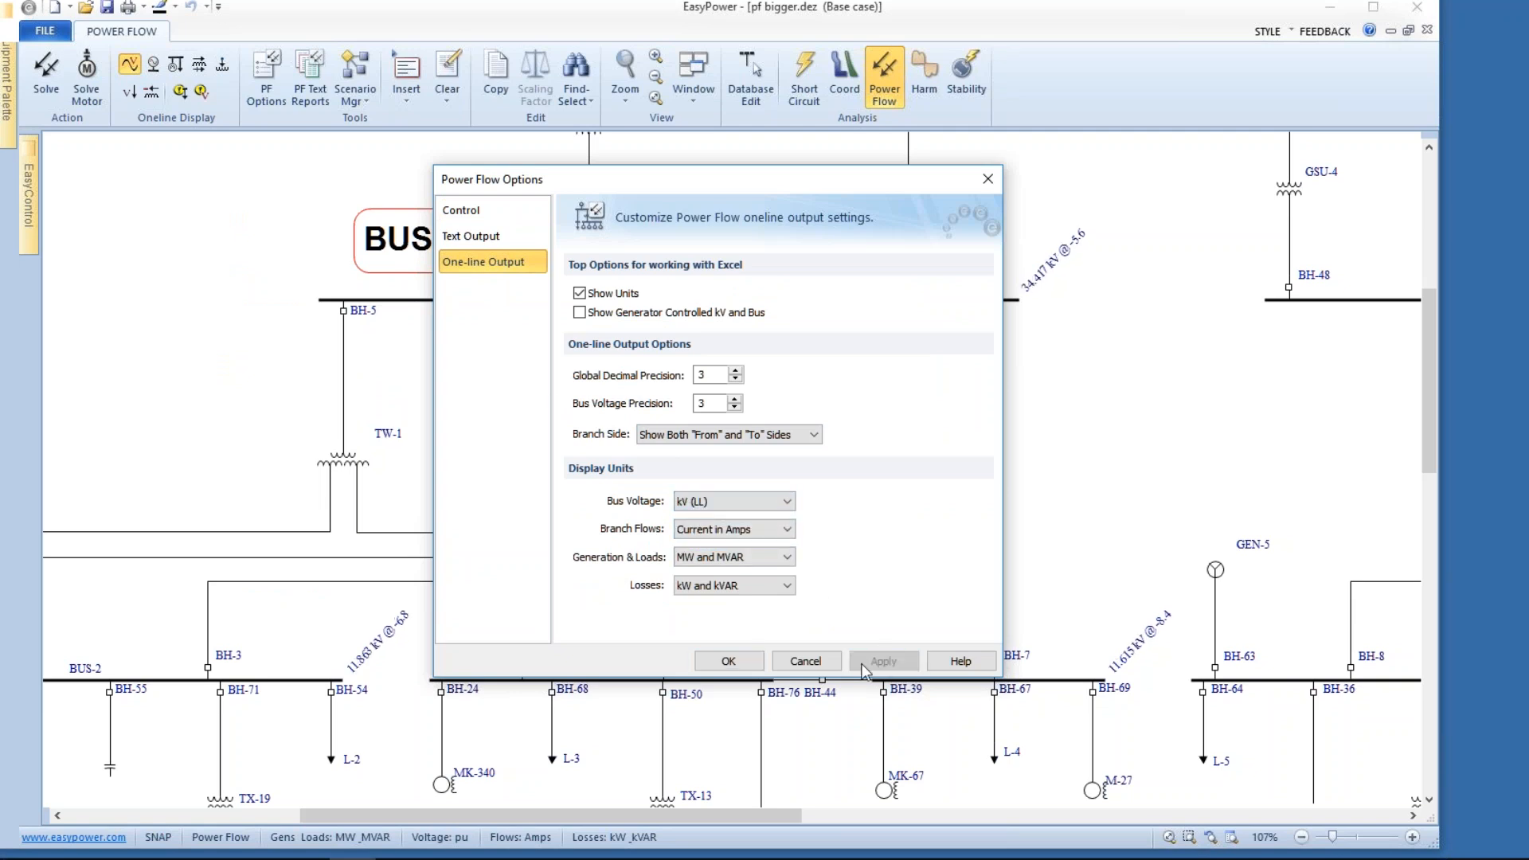
pyautogui.click(730, 661)
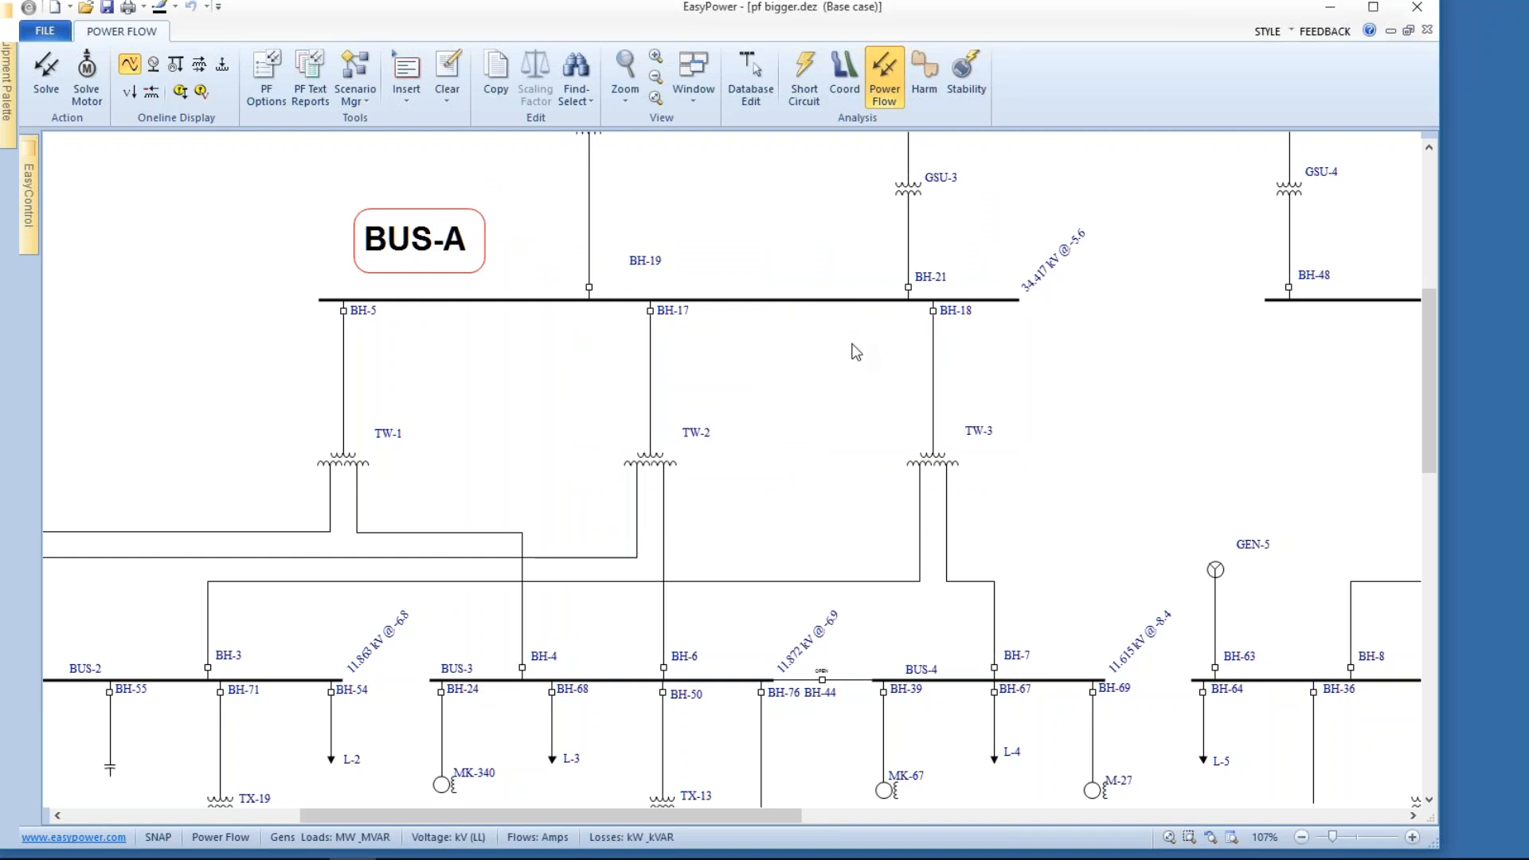
# Step: Examine the solved bus voltages from BUS-A up to CLEARWATER and compare them with the nominal voltages in database edit
pyautogui.scroll(3, 856, 352)
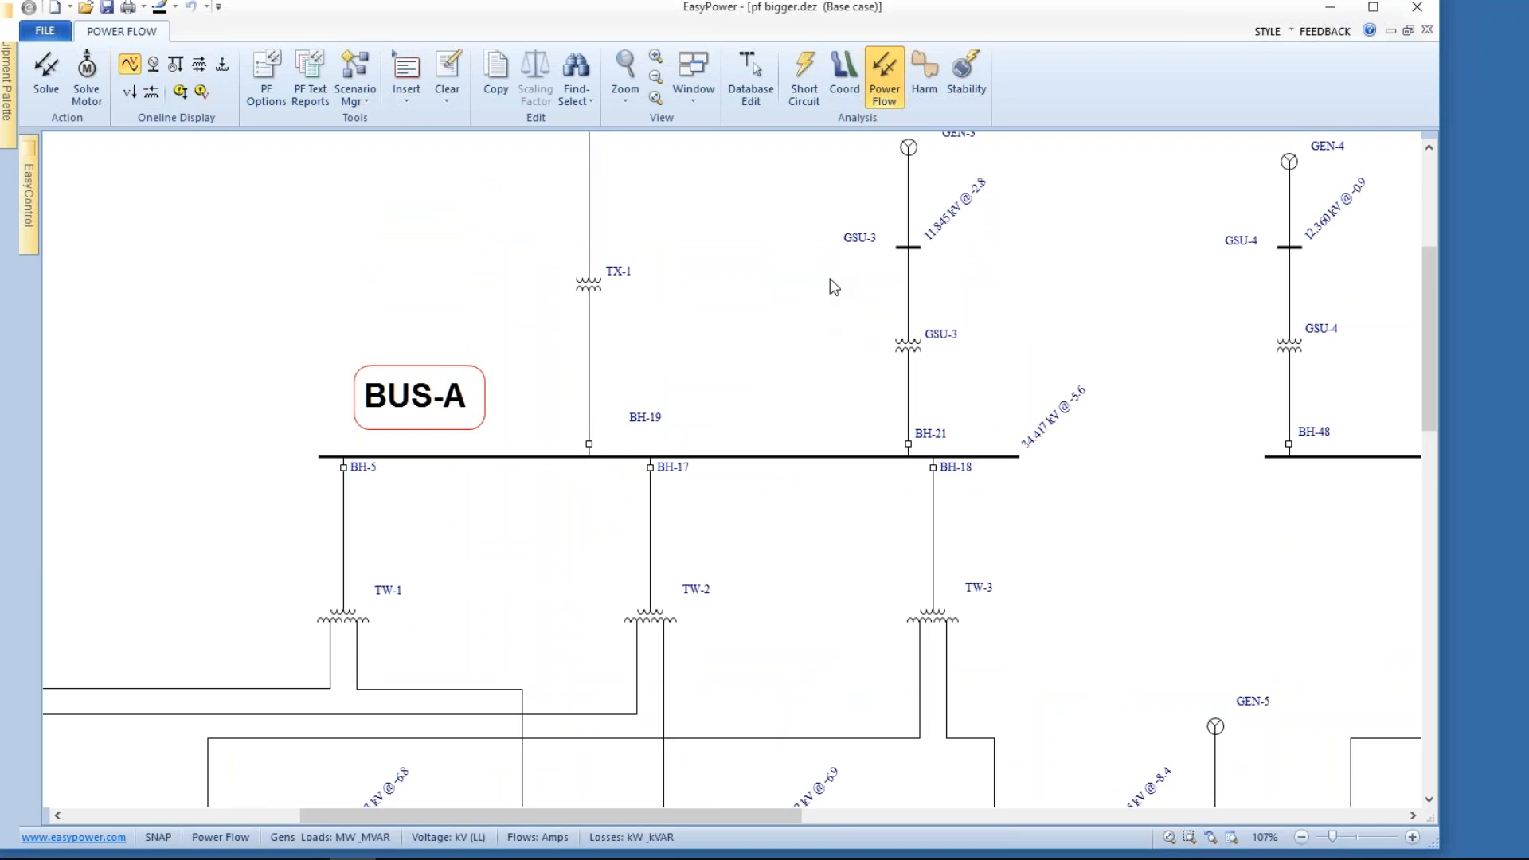
pyautogui.scroll(3, 832, 280)
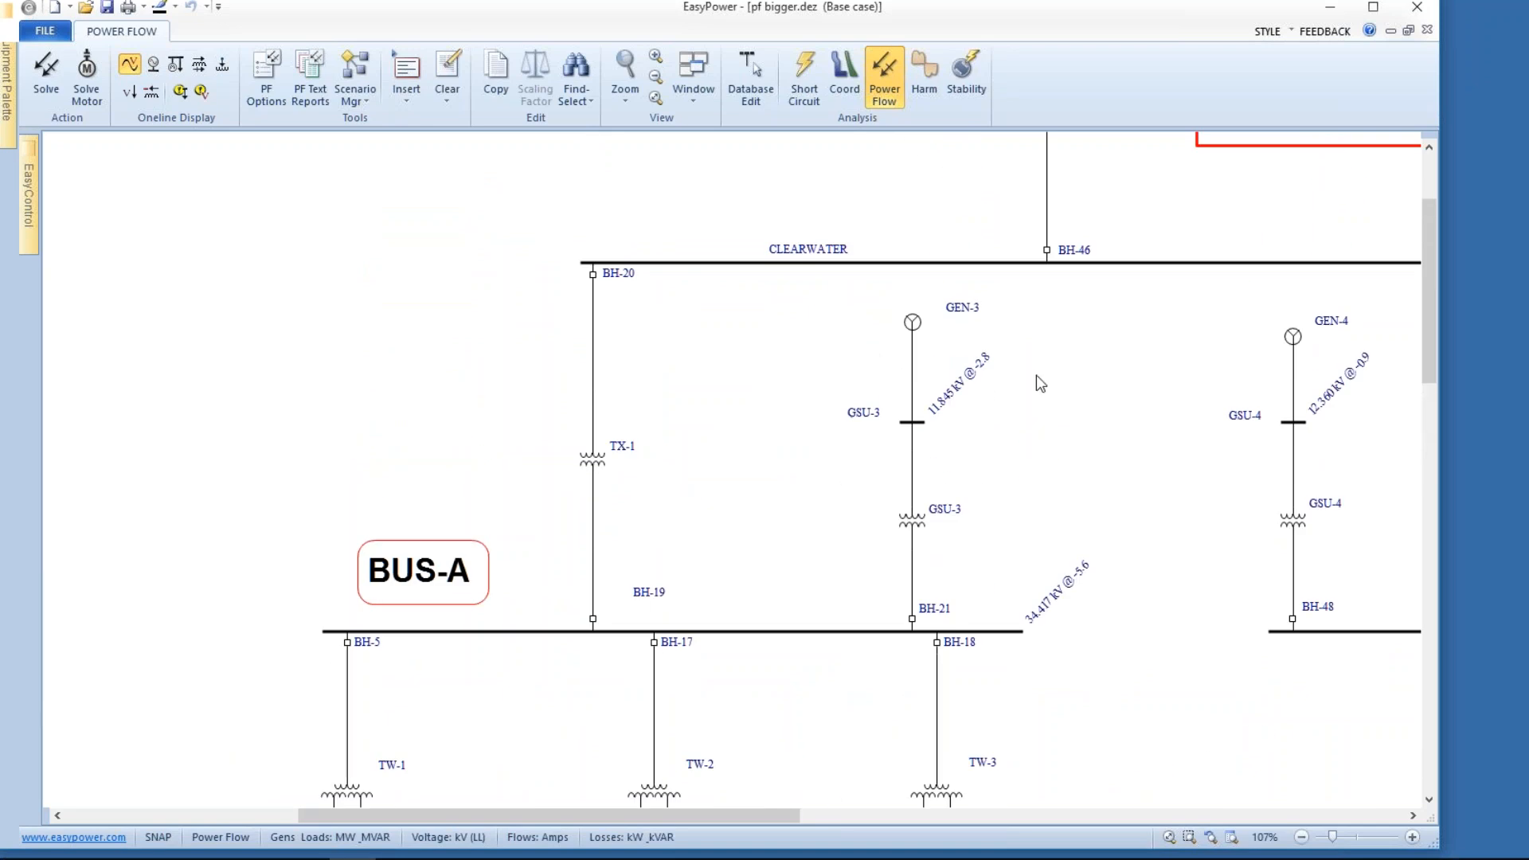
pyautogui.moveTo(1027, 376); pyautogui.dragTo(543, 381)
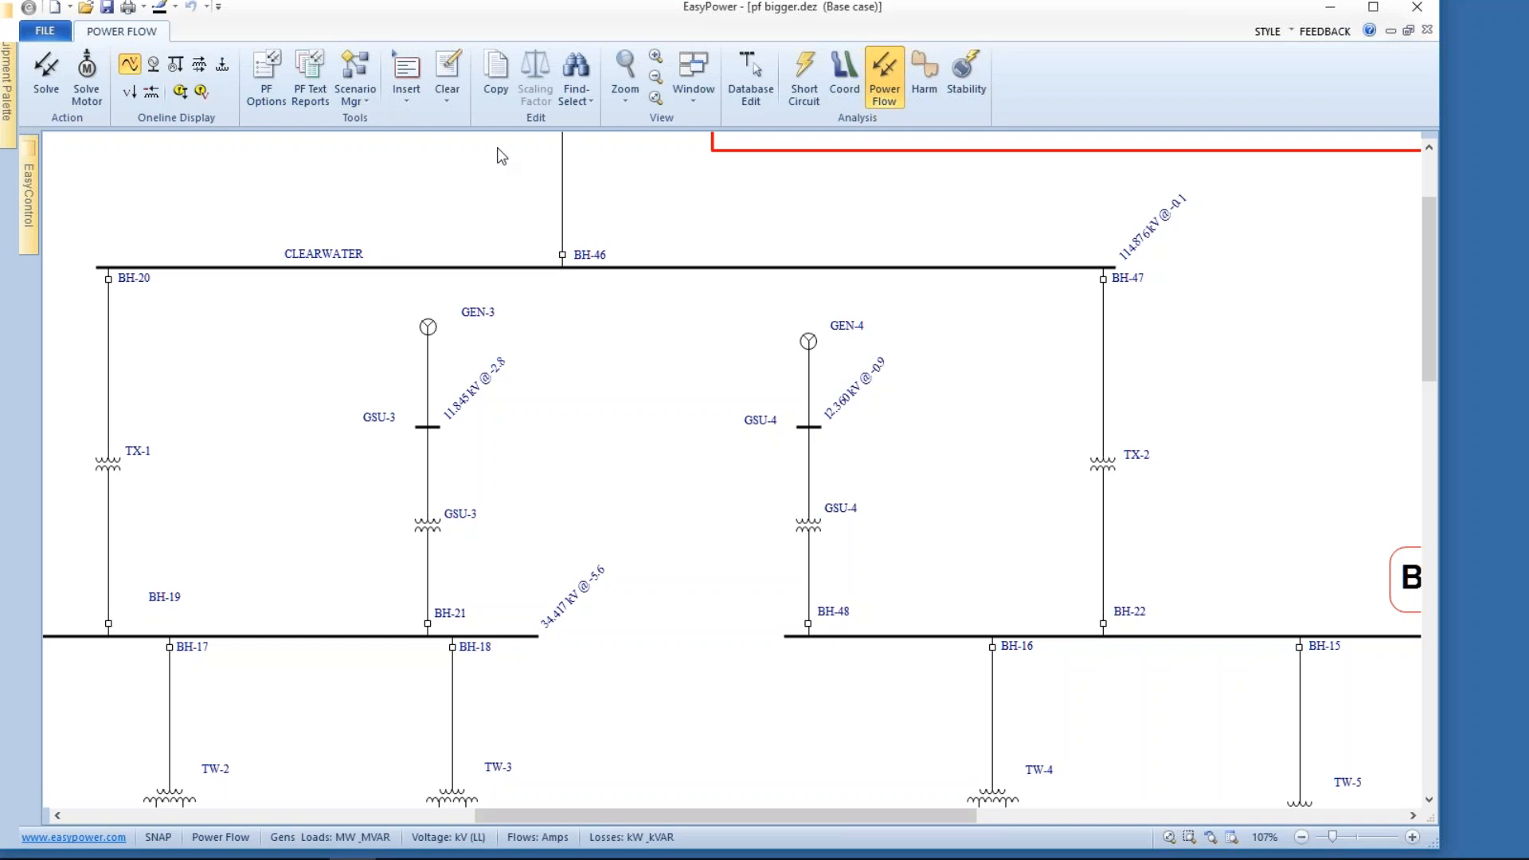
pyautogui.click(736, 90)
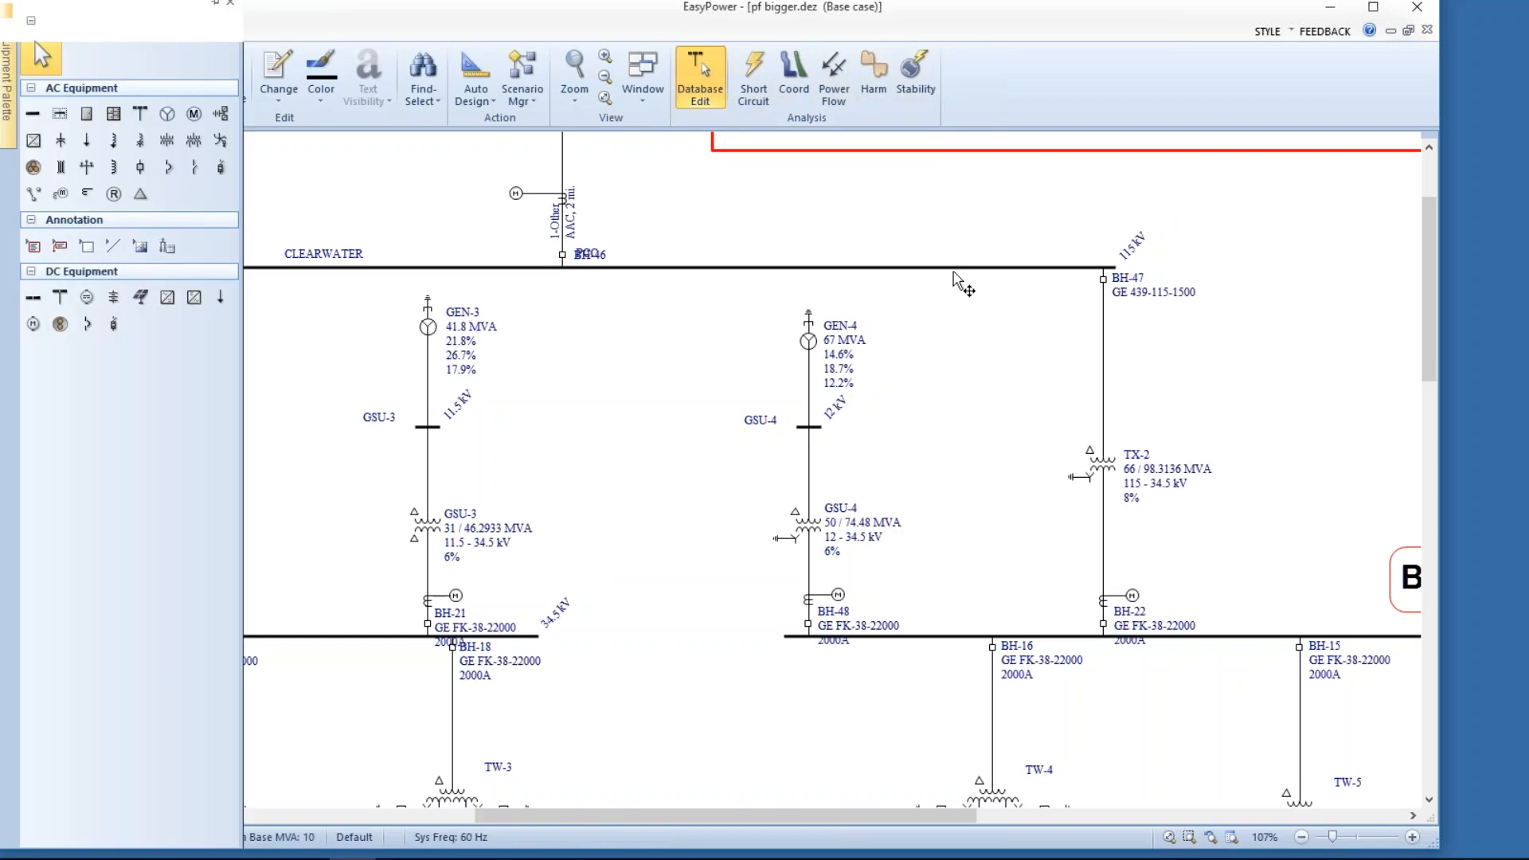
pyautogui.moveTo(665, 488); pyautogui.dragTo(769, 398)
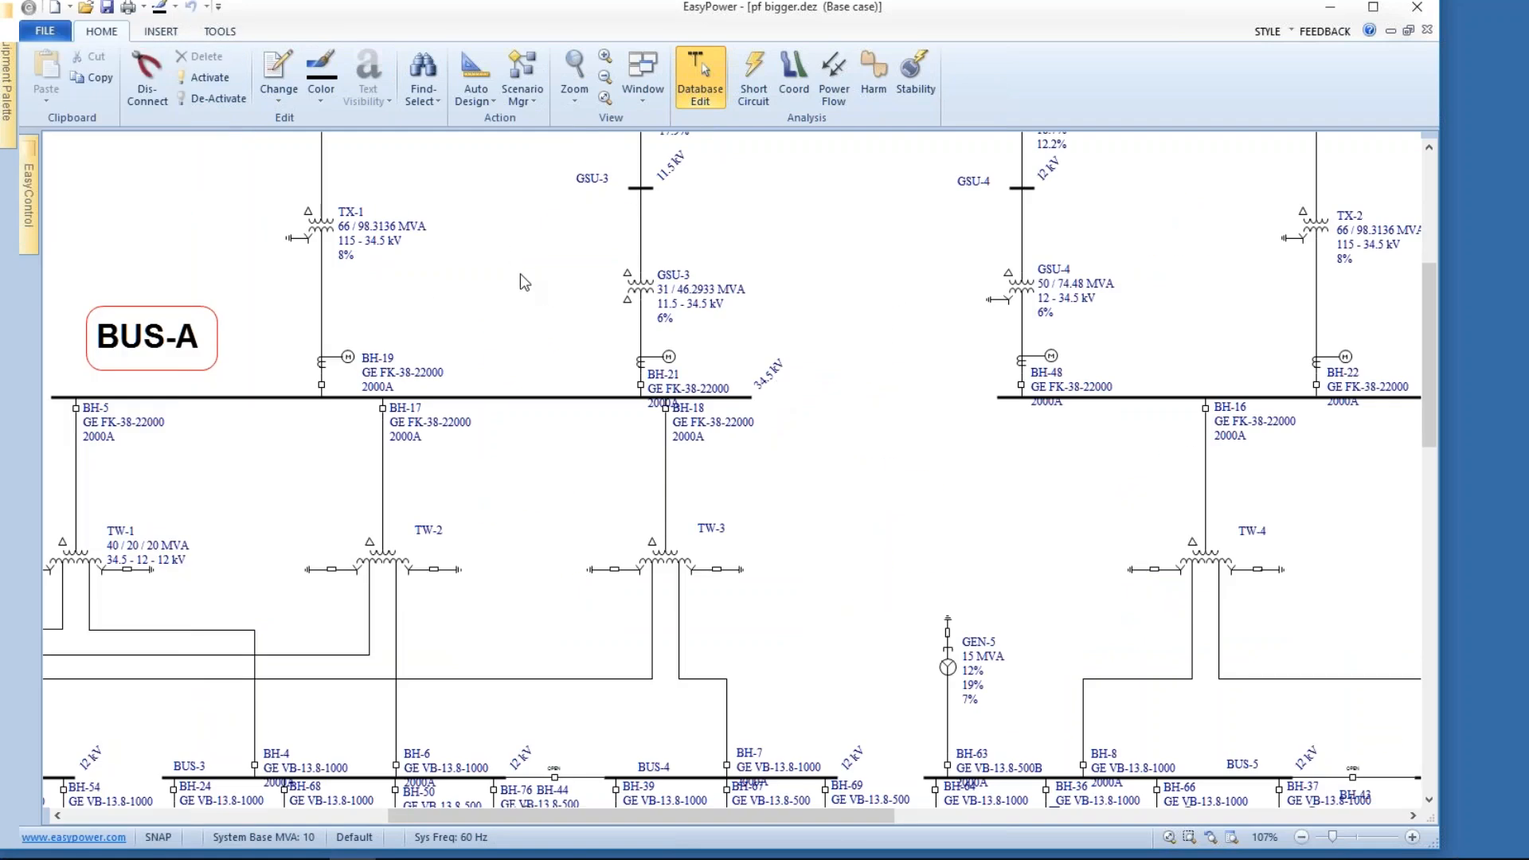
pyautogui.moveTo(520, 275); pyautogui.dragTo(663, 248)
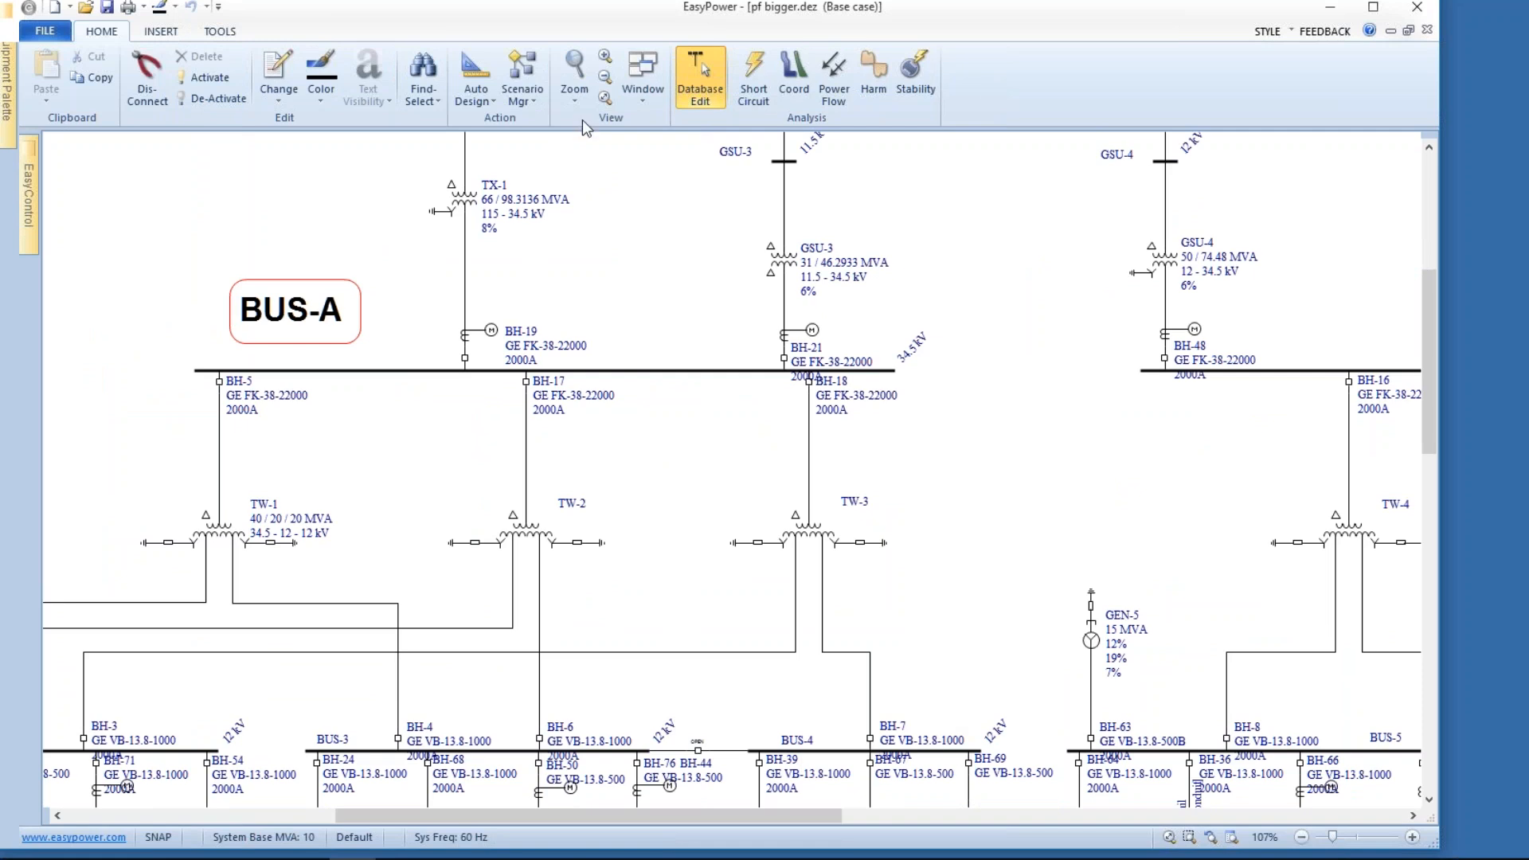
# Step: Return to power flow analysis, solve the case again and display the generator data on the one-line
pyautogui.click(834, 77)
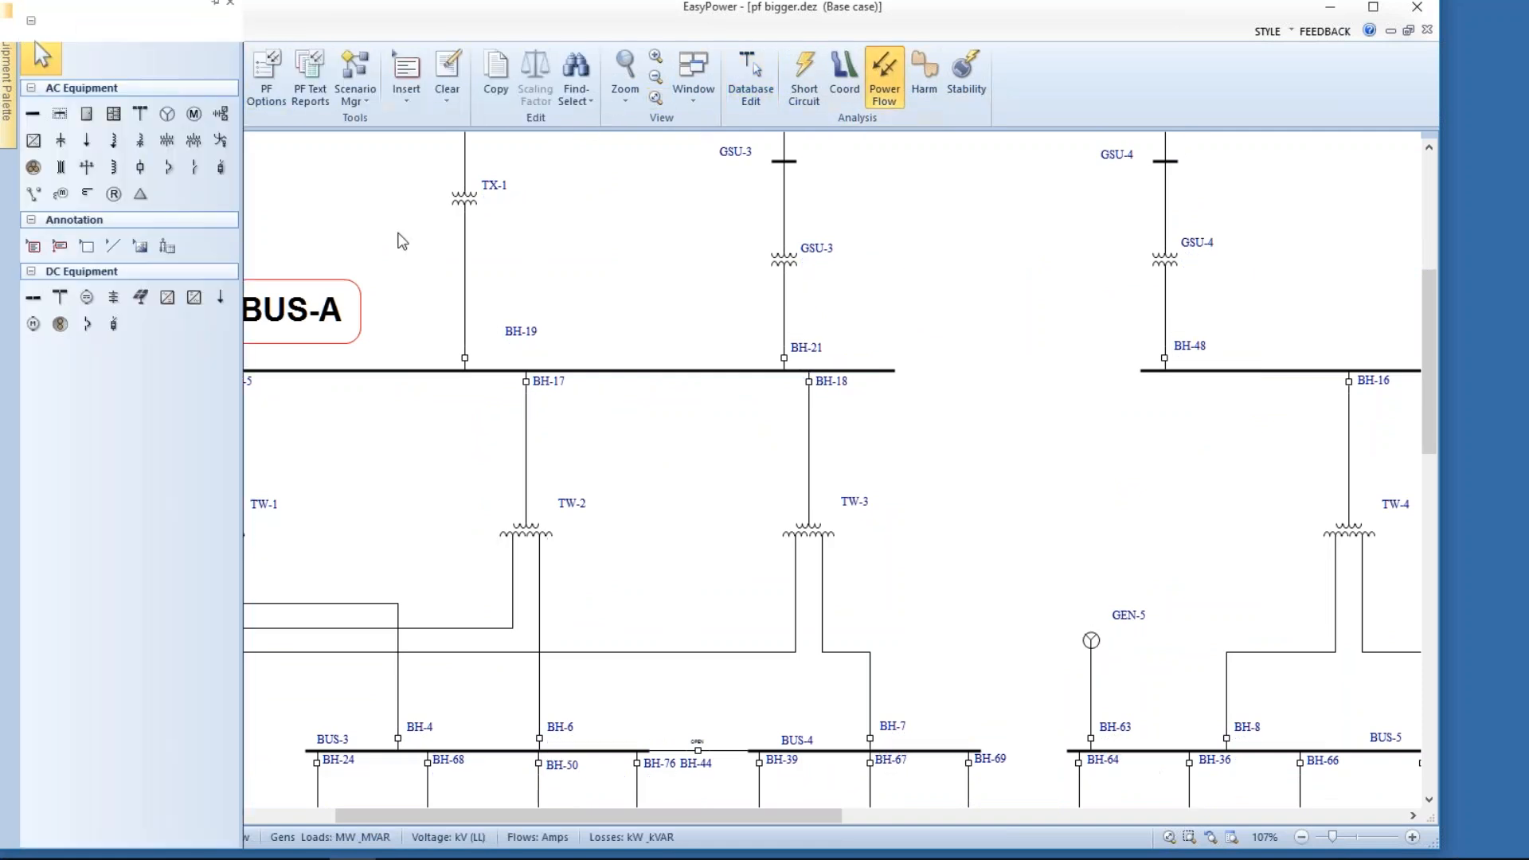
pyautogui.click(46, 72)
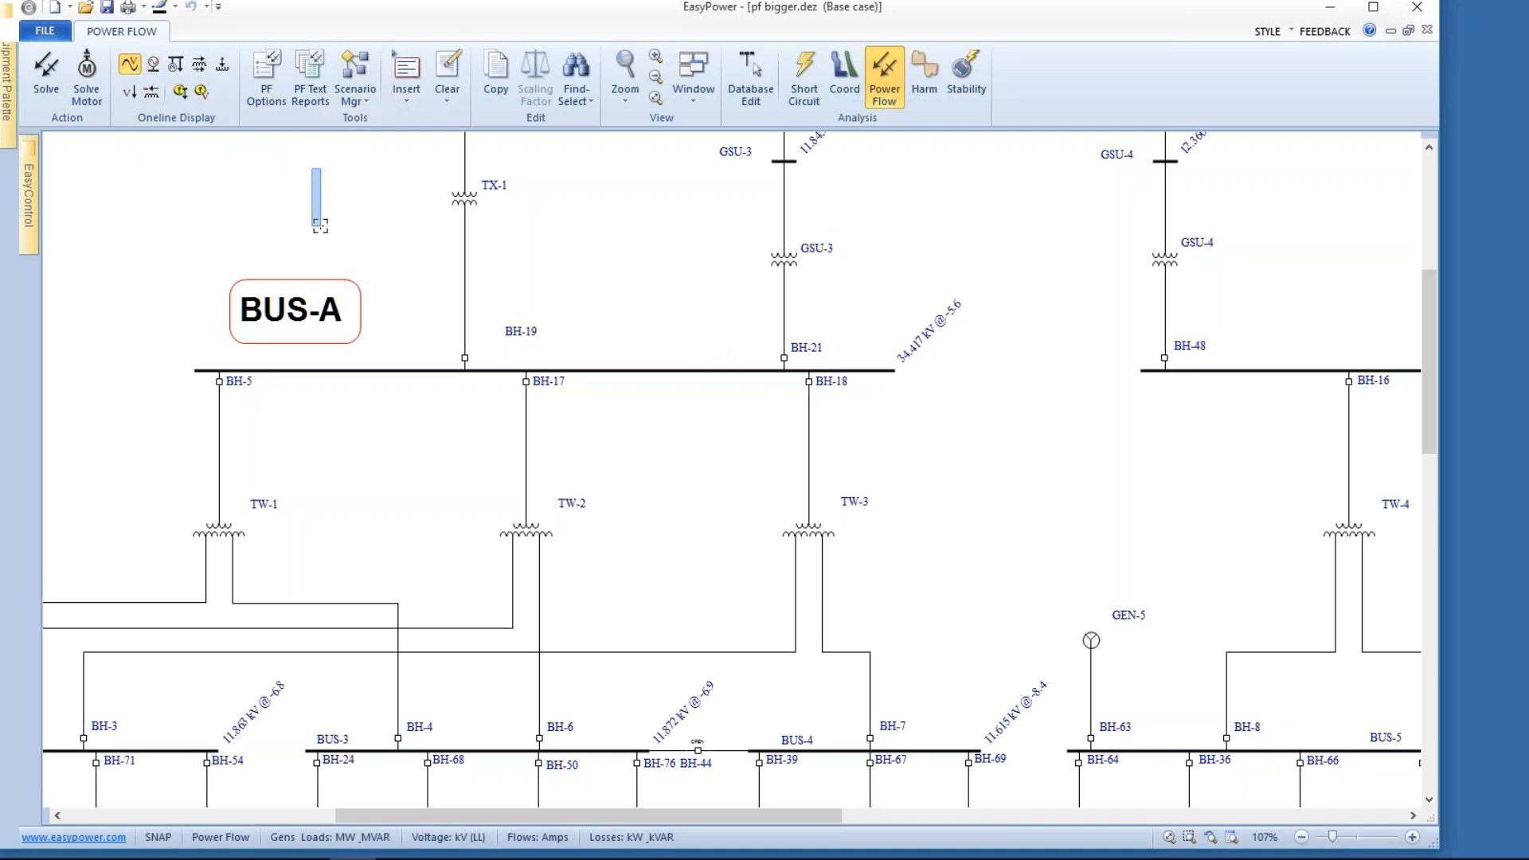
pyautogui.scroll(3, 318, 231)
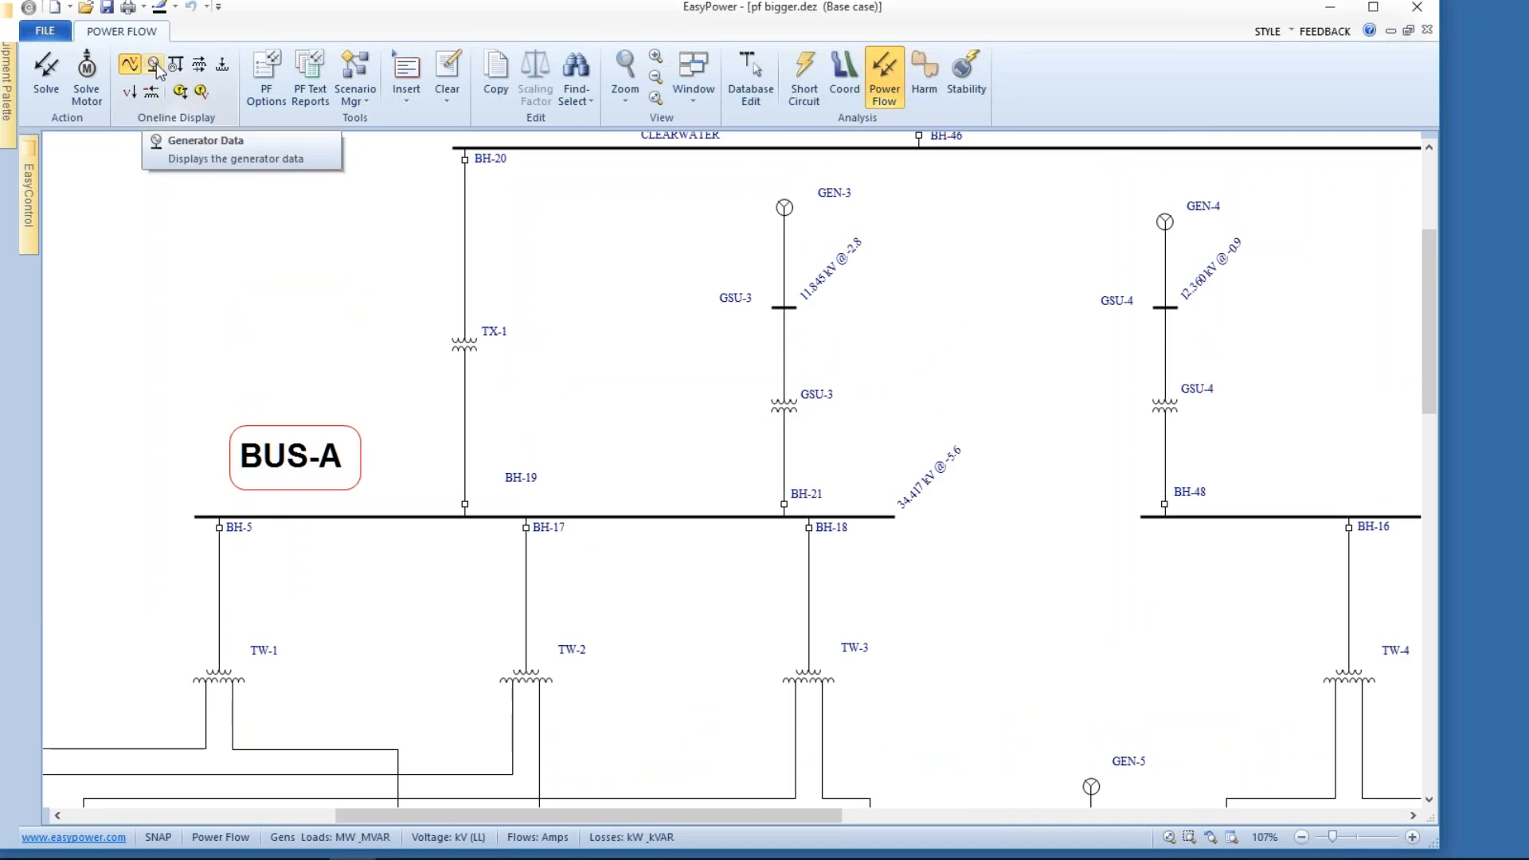
pyautogui.click(157, 67)
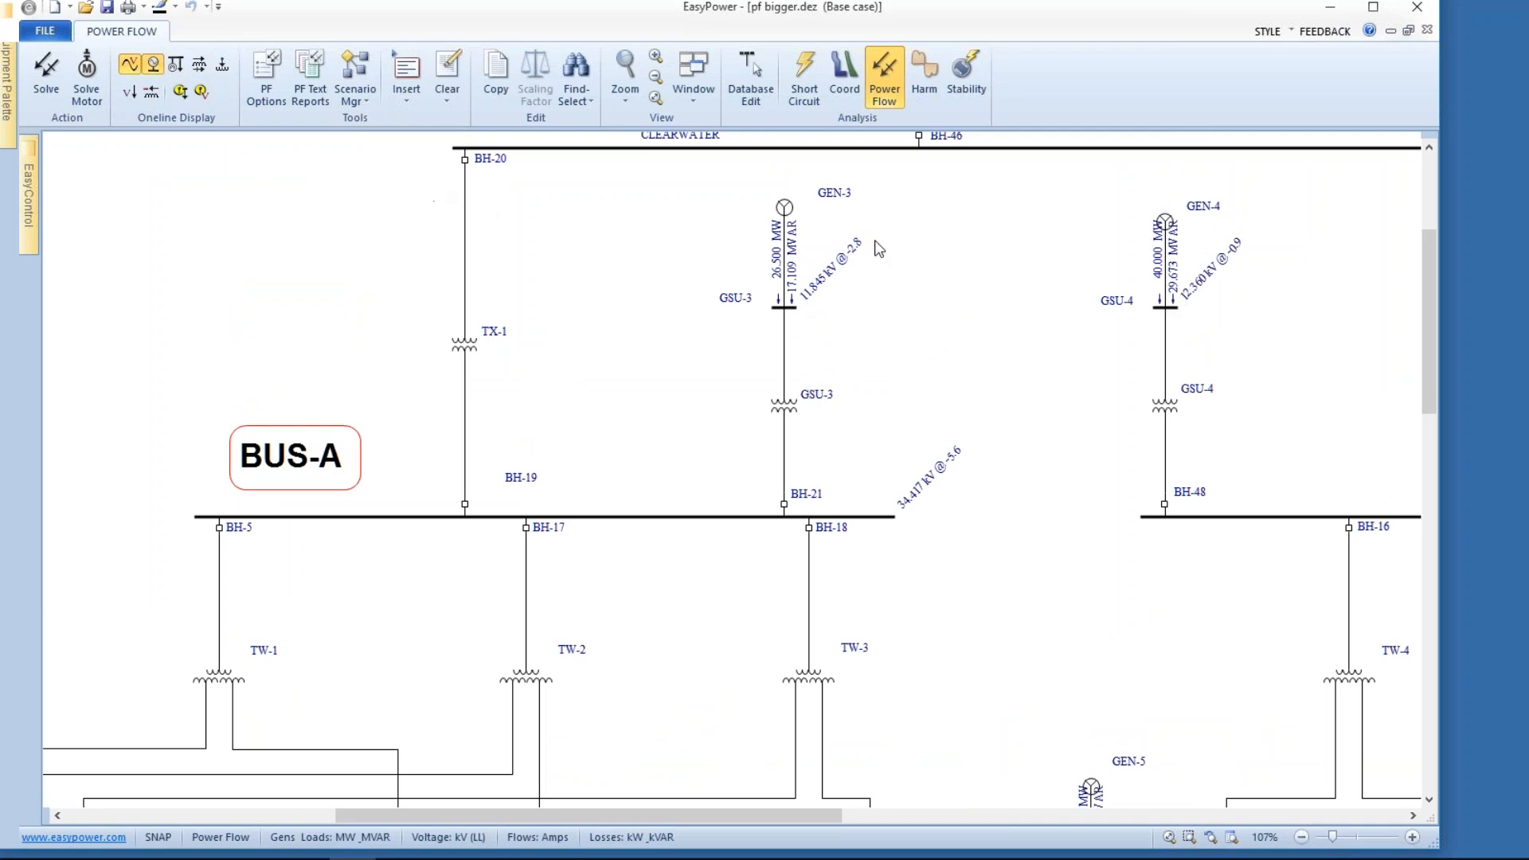
# Step: Display the load data and the branch flows for the feeders and buses below BUS-A
pyautogui.click(177, 65)
pyautogui.moveTo(635, 563); pyautogui.dragTo(606, 214)
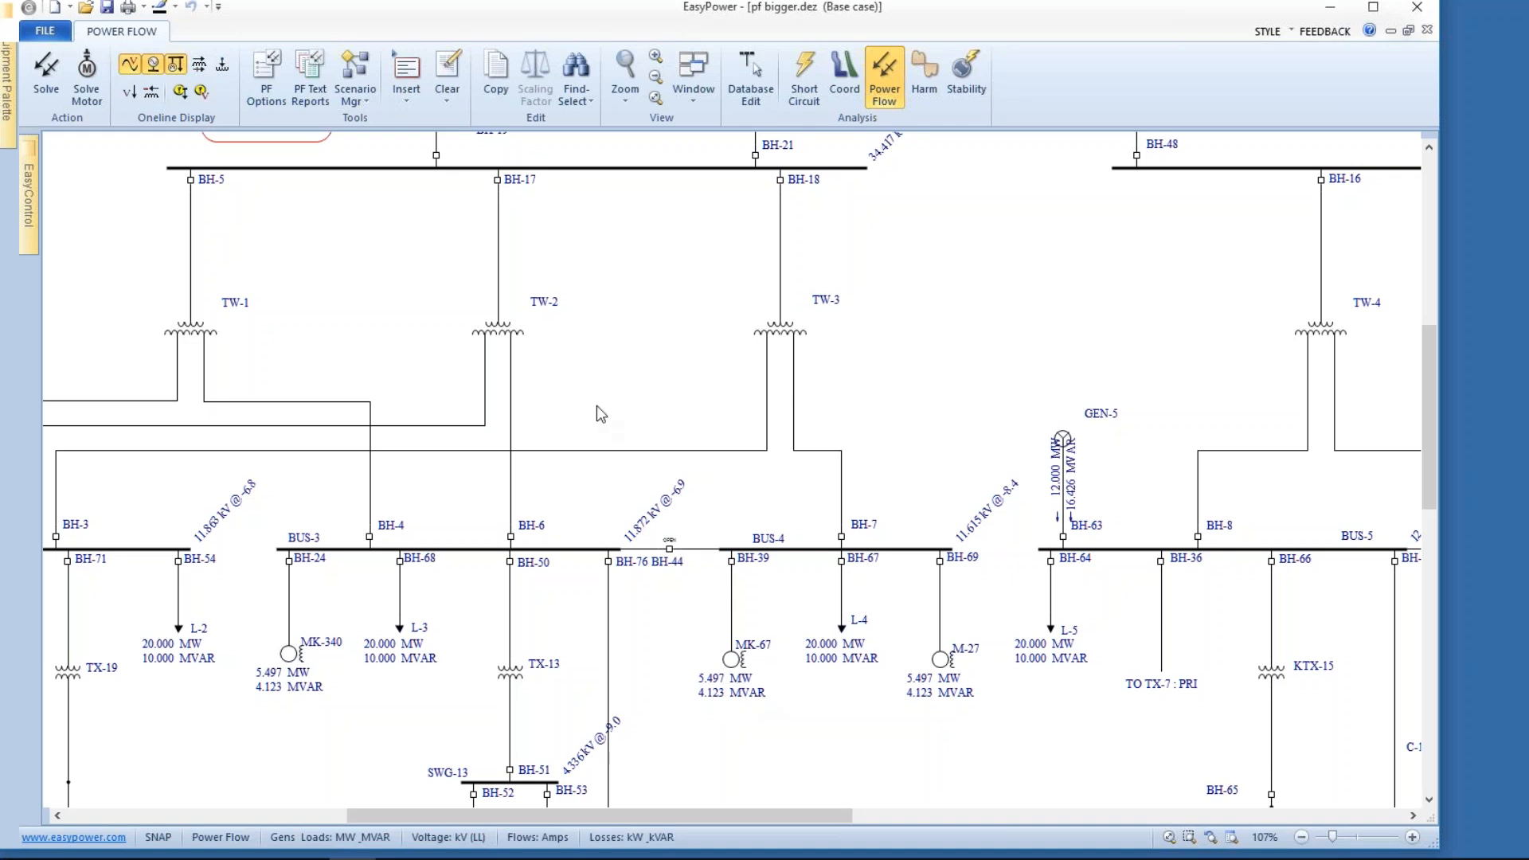
pyautogui.click(201, 67)
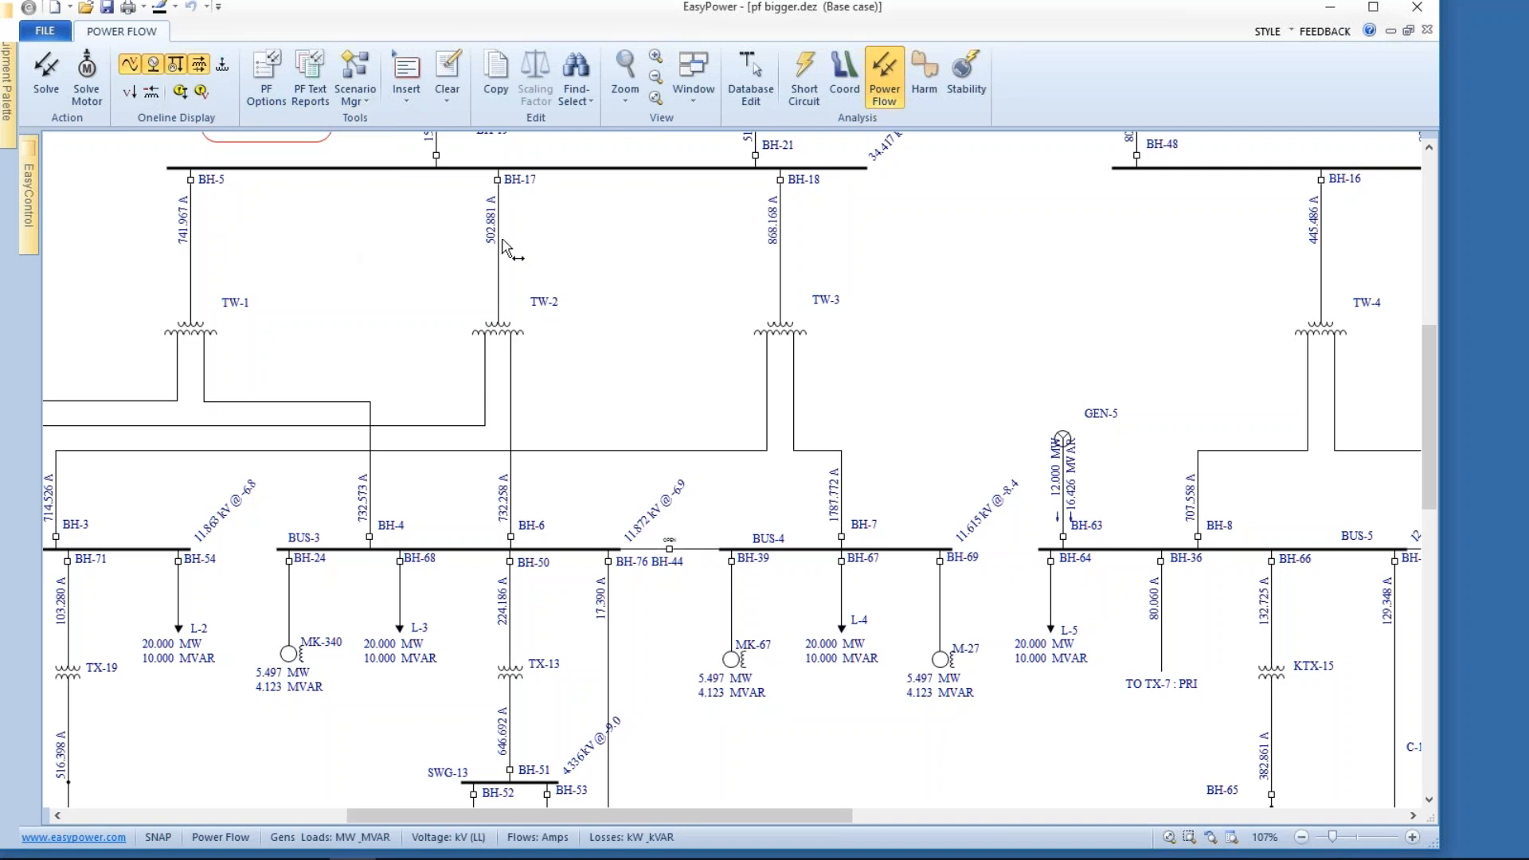
# Step: Change the Branch Flows display unit to MW and MVAR in the one-line output options and apply it
pyautogui.rightClick(896, 271)
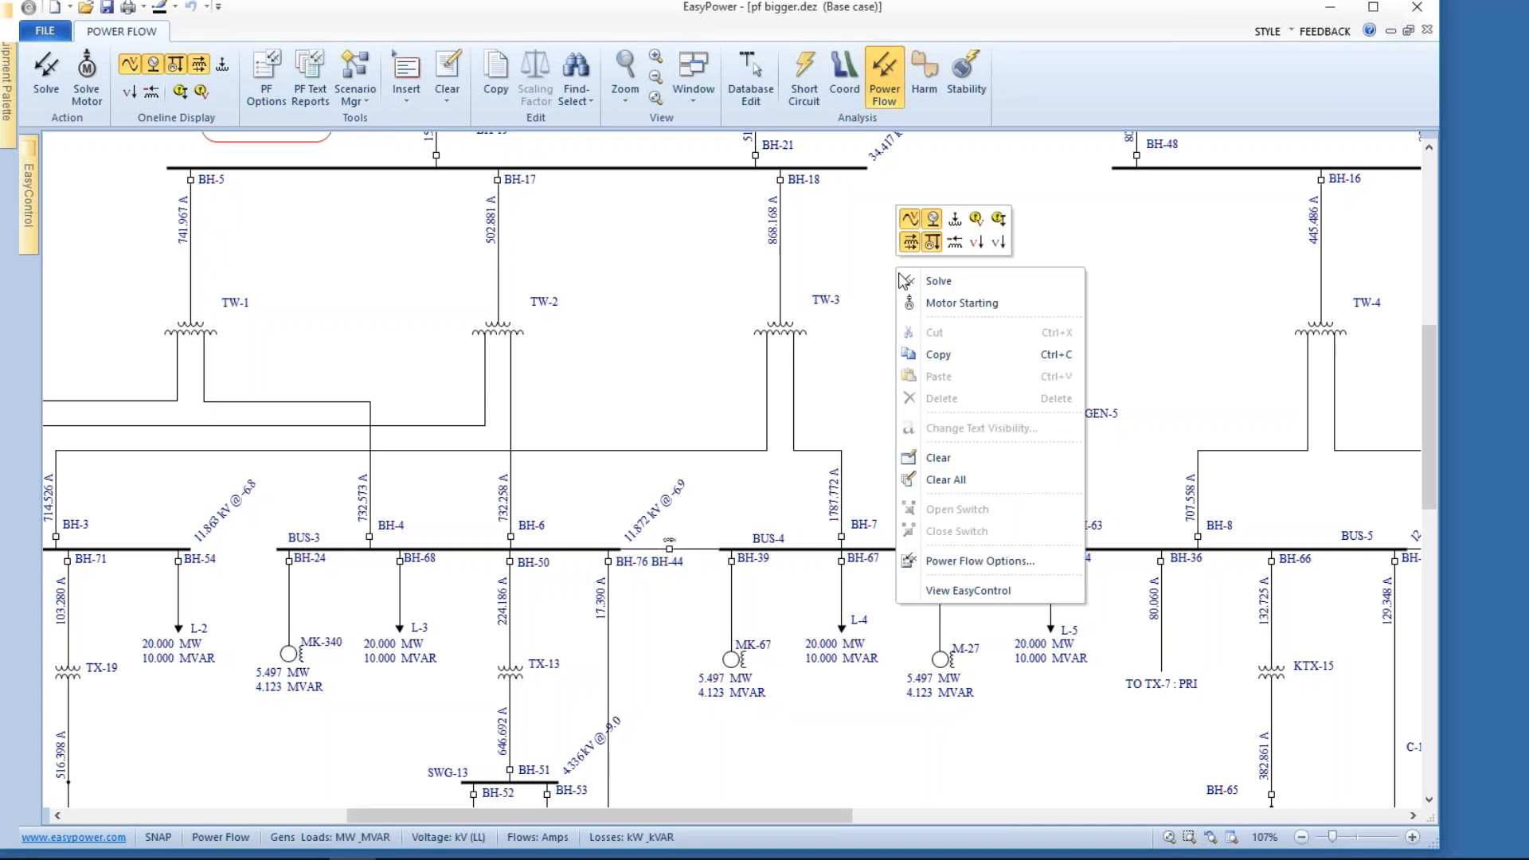
pyautogui.click(986, 562)
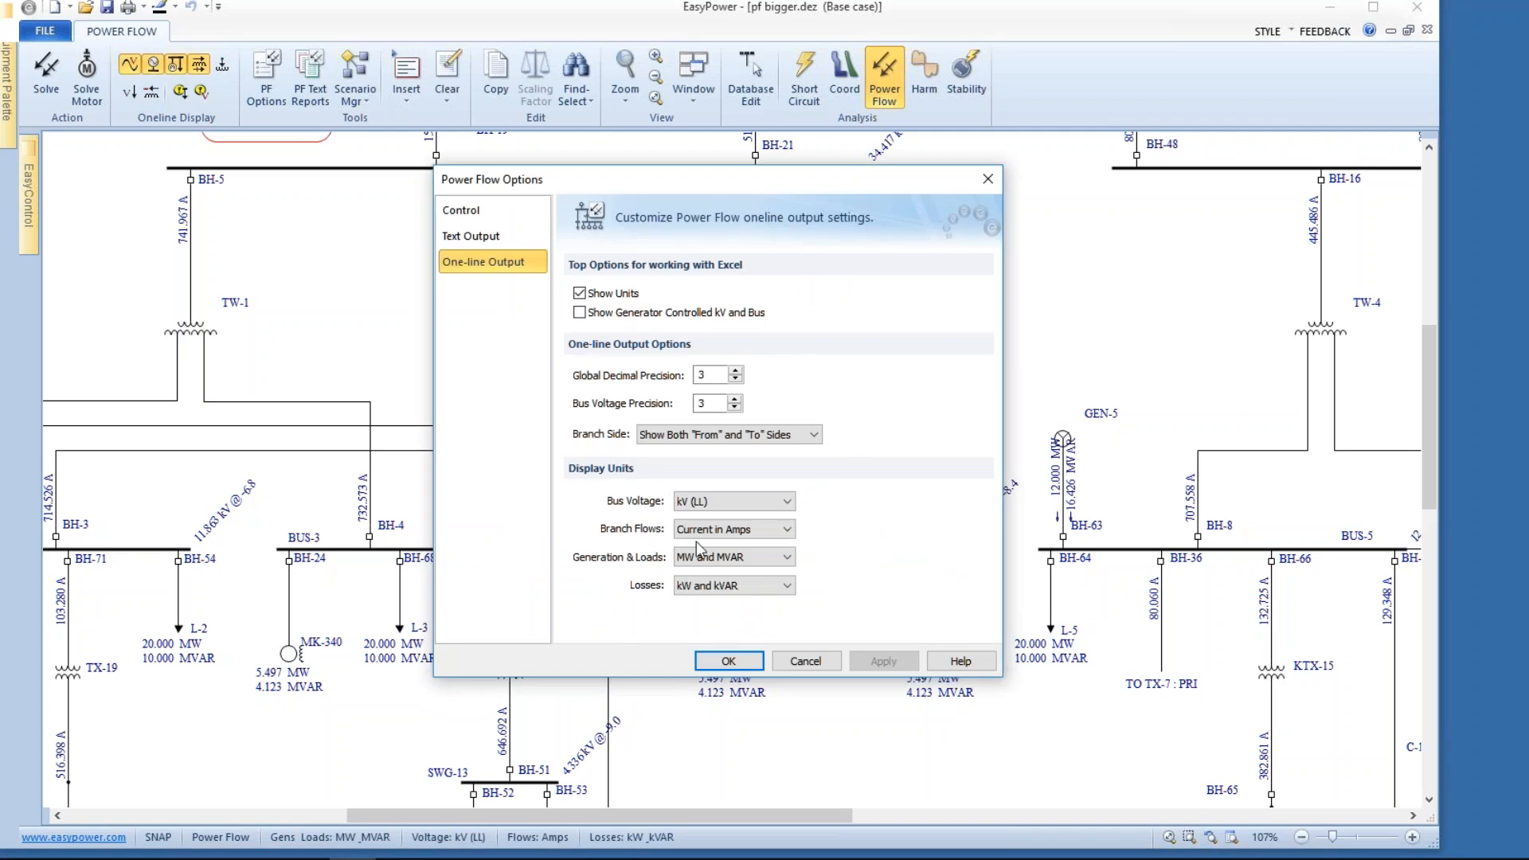
pyautogui.click(768, 529)
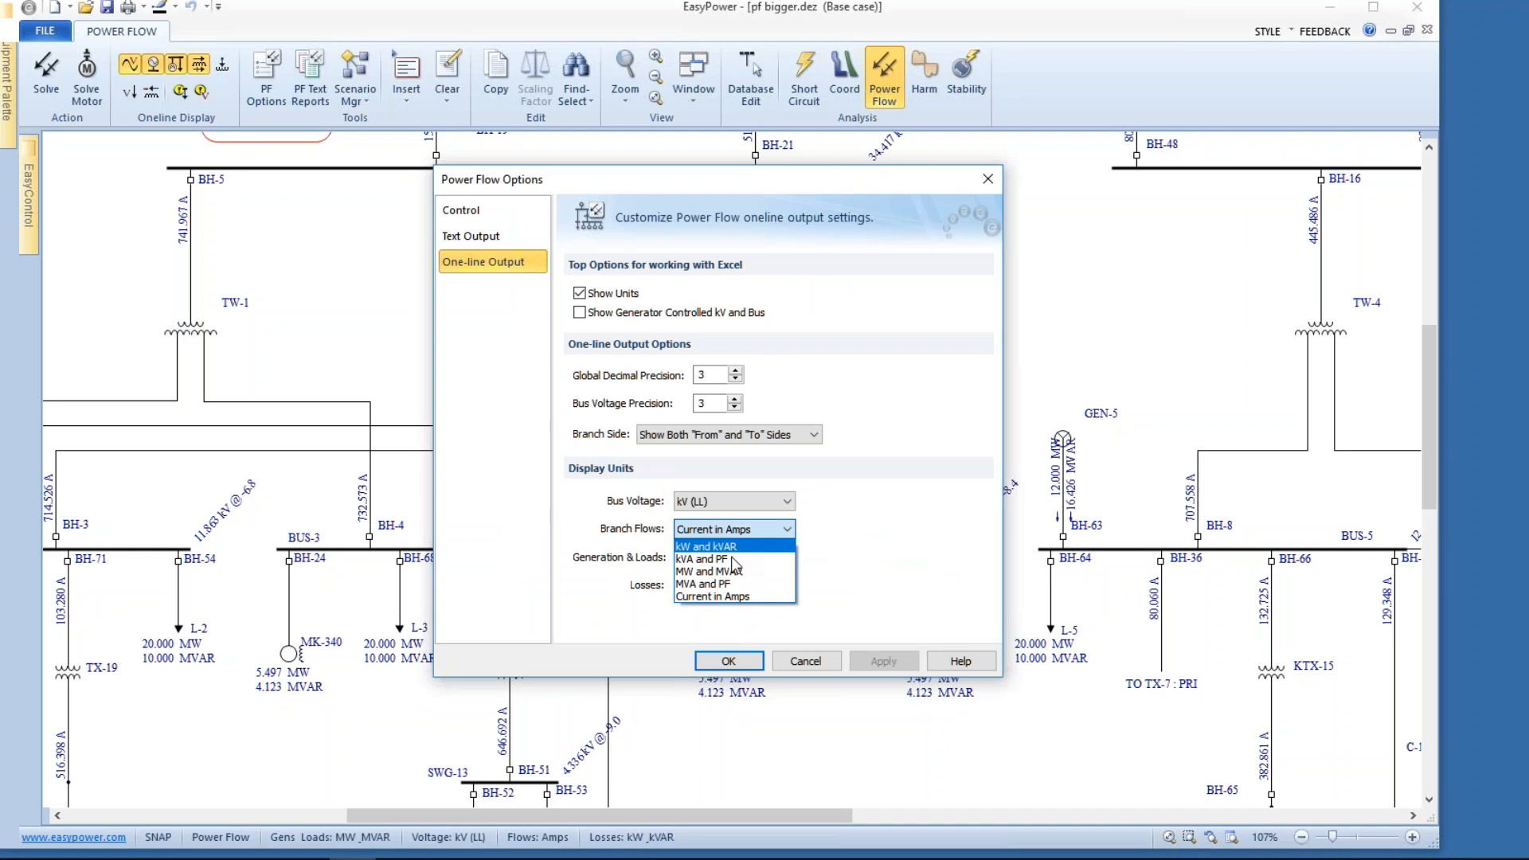
pyautogui.click(729, 572)
pyautogui.click(883, 661)
pyautogui.click(728, 661)
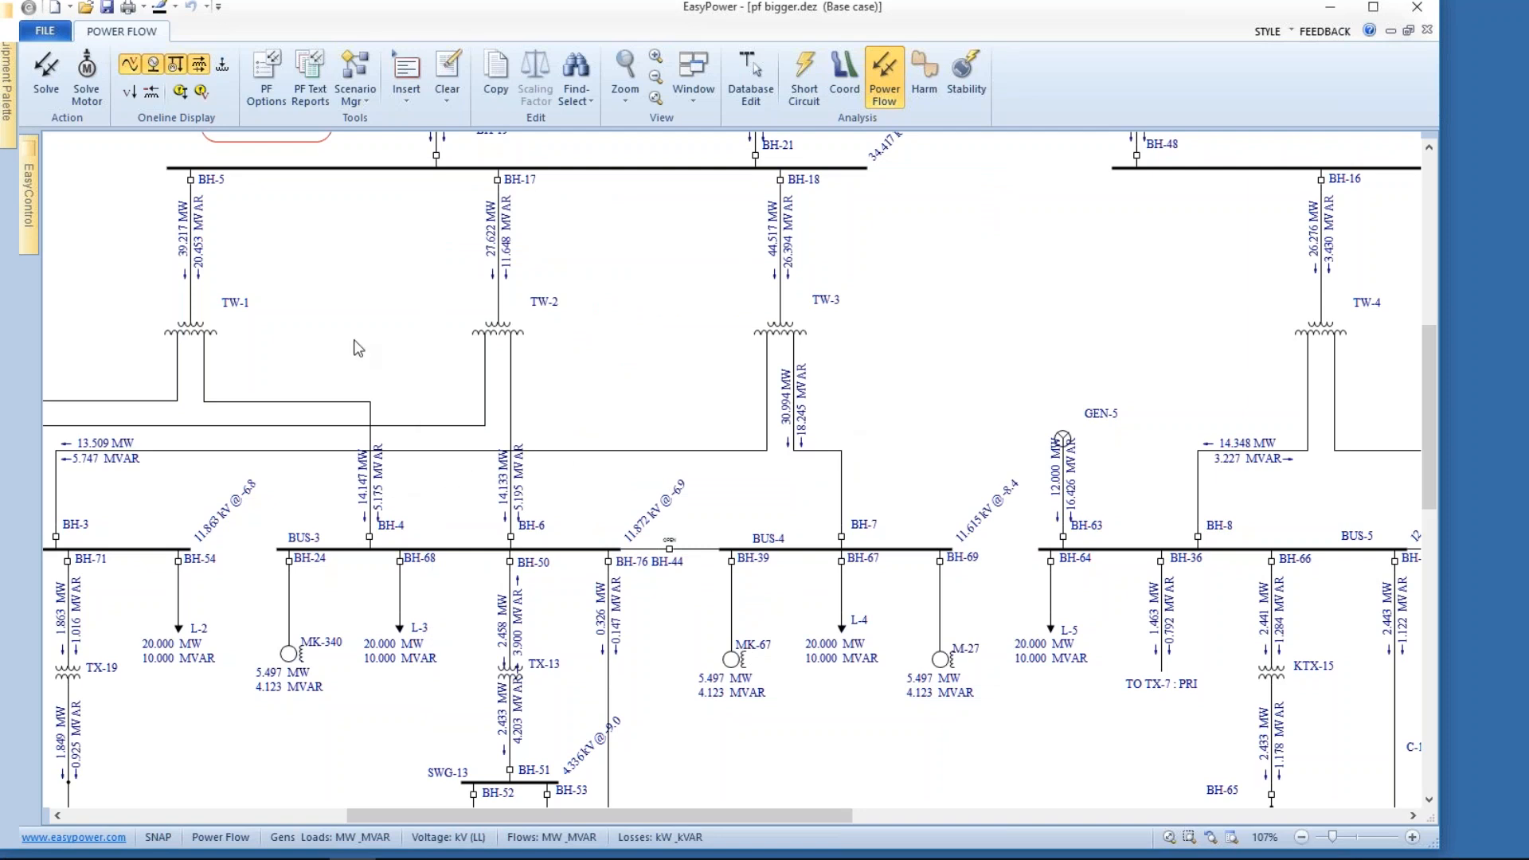
# Step: Display the transformer tap settings, examine them at TW-1, TW-2, TW-3 and TX-19, and hide them again
pyautogui.scroll(3, 357, 348)
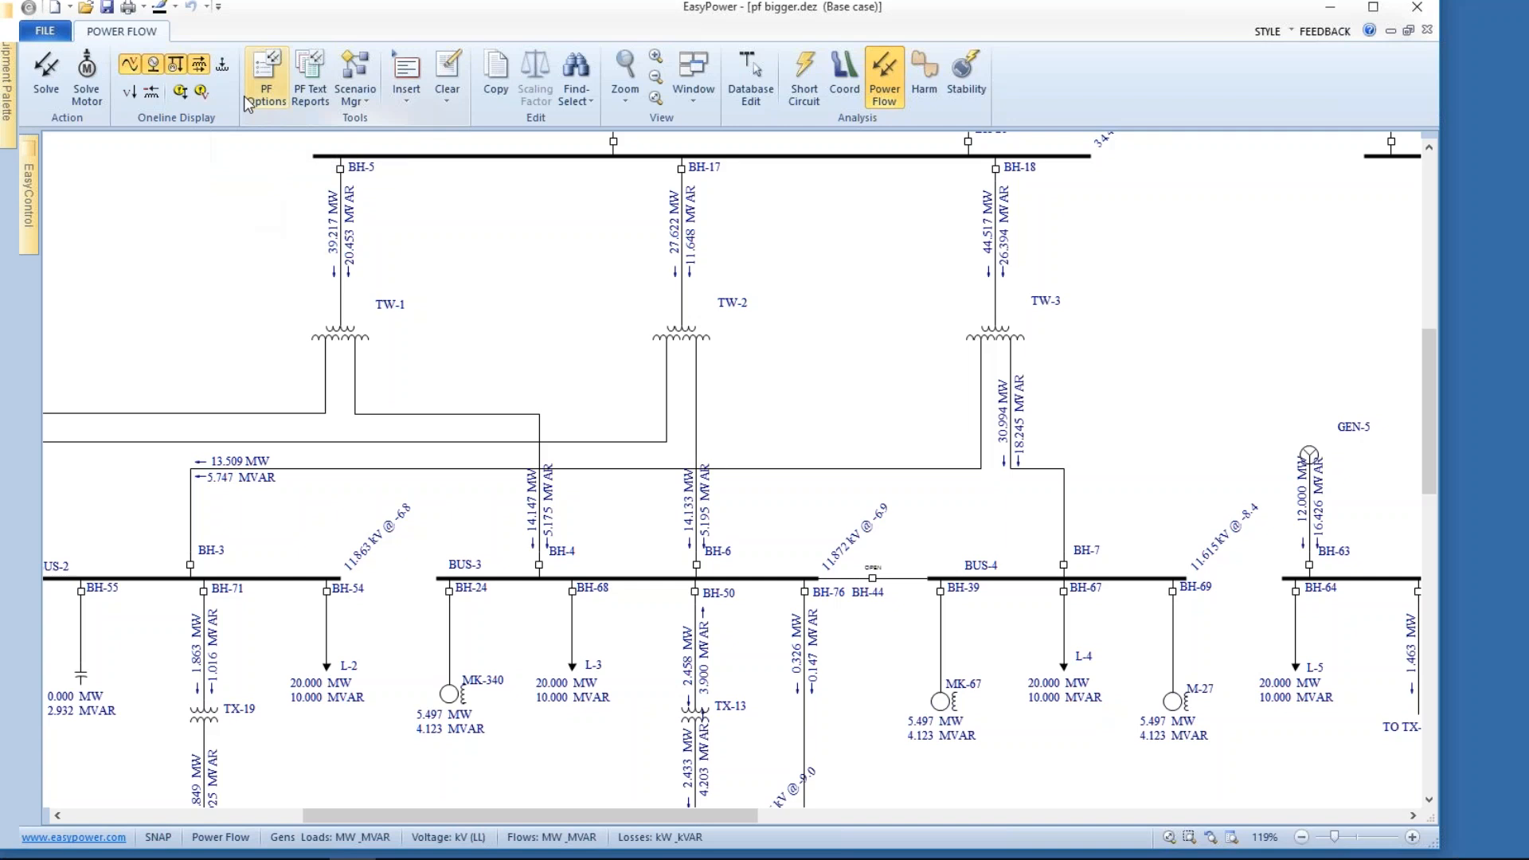
pyautogui.click(223, 65)
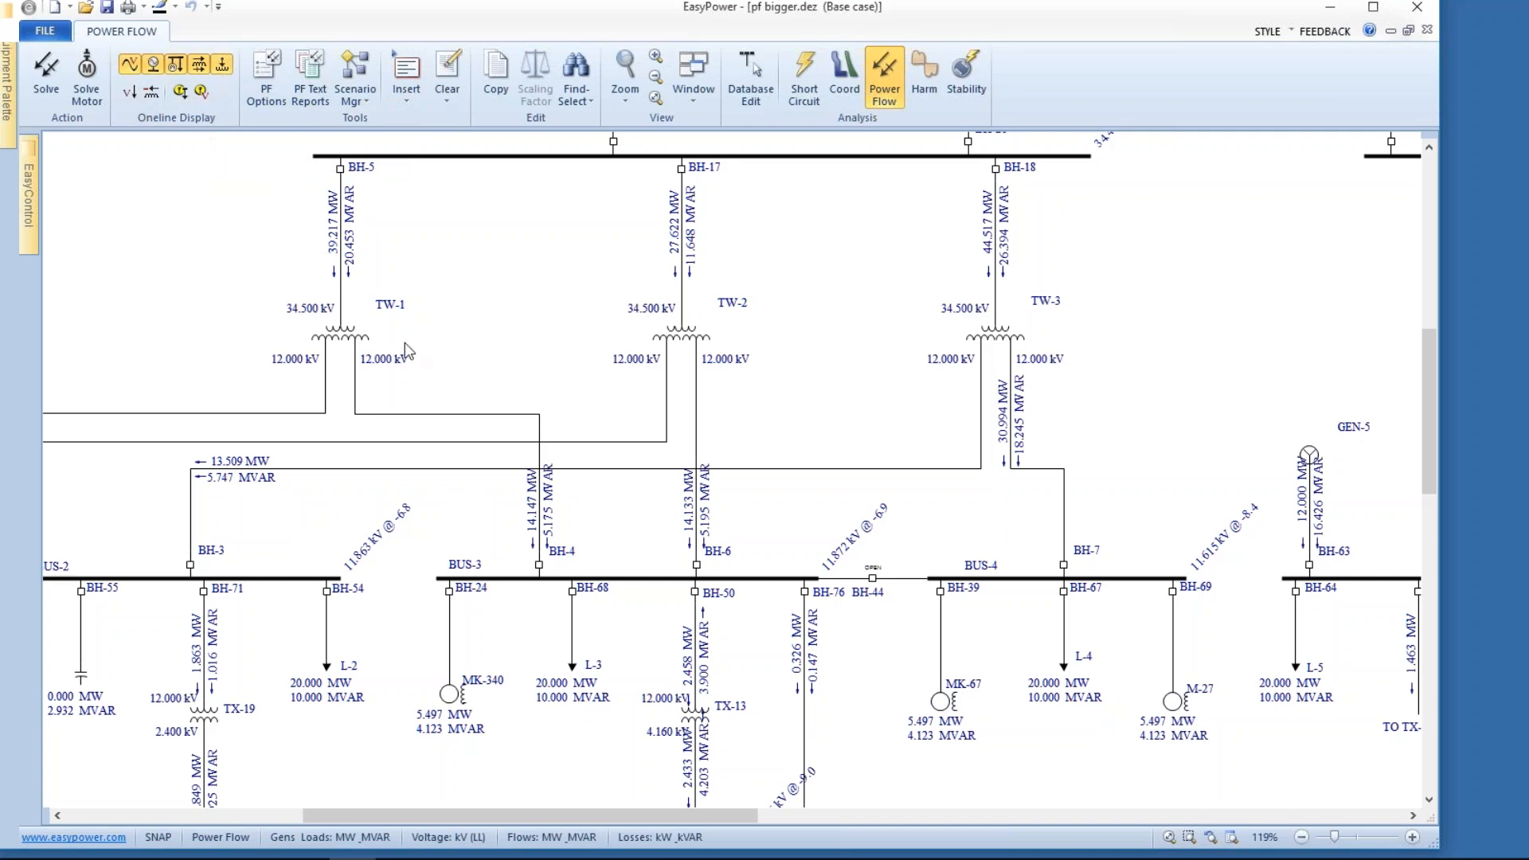
pyautogui.moveTo(405, 342); pyautogui.dragTo(695, 286)
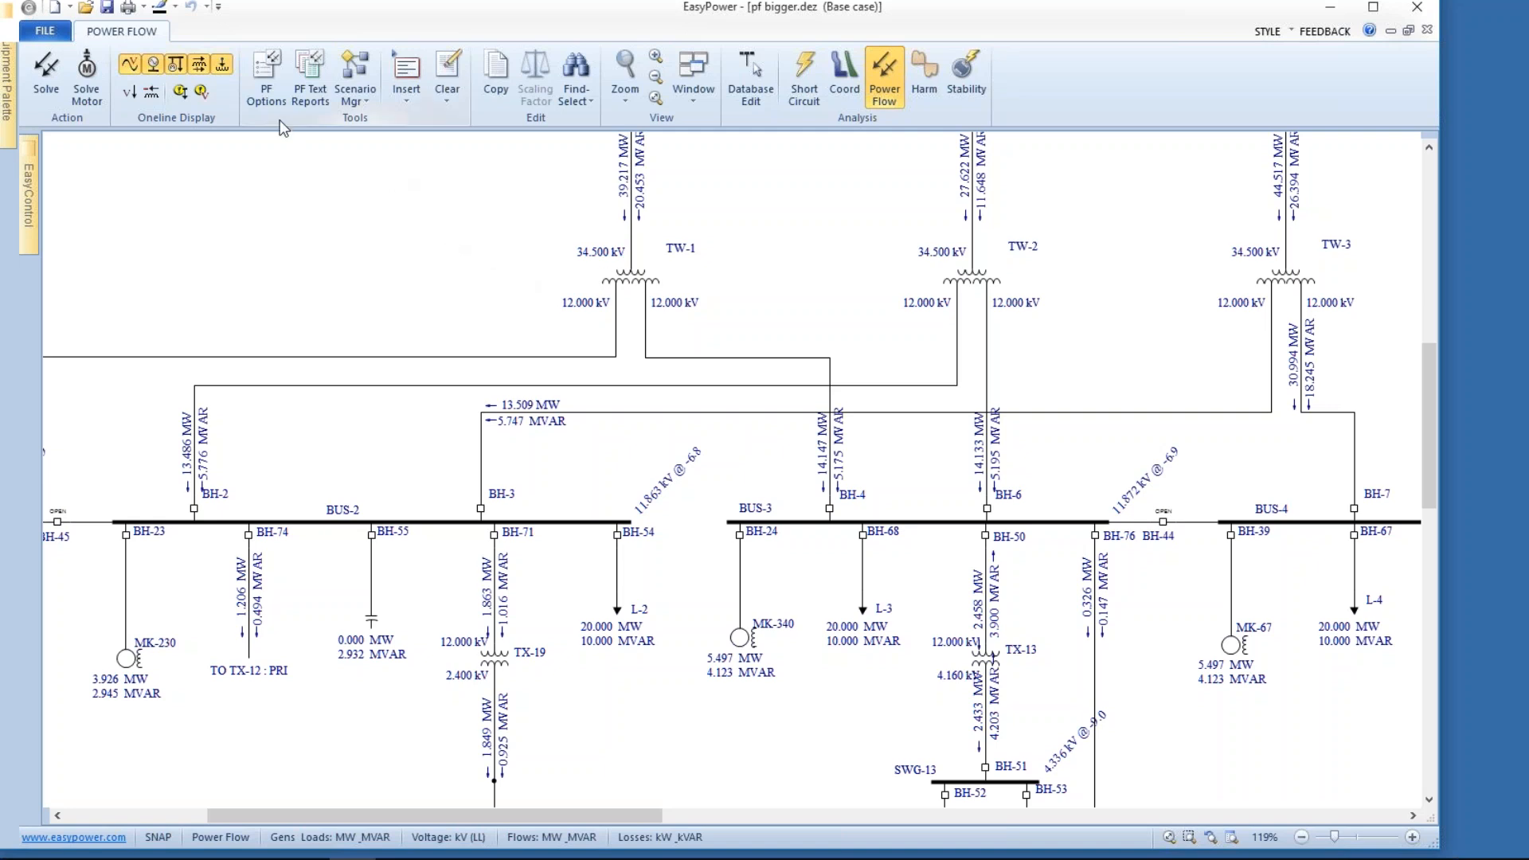
pyautogui.click(224, 67)
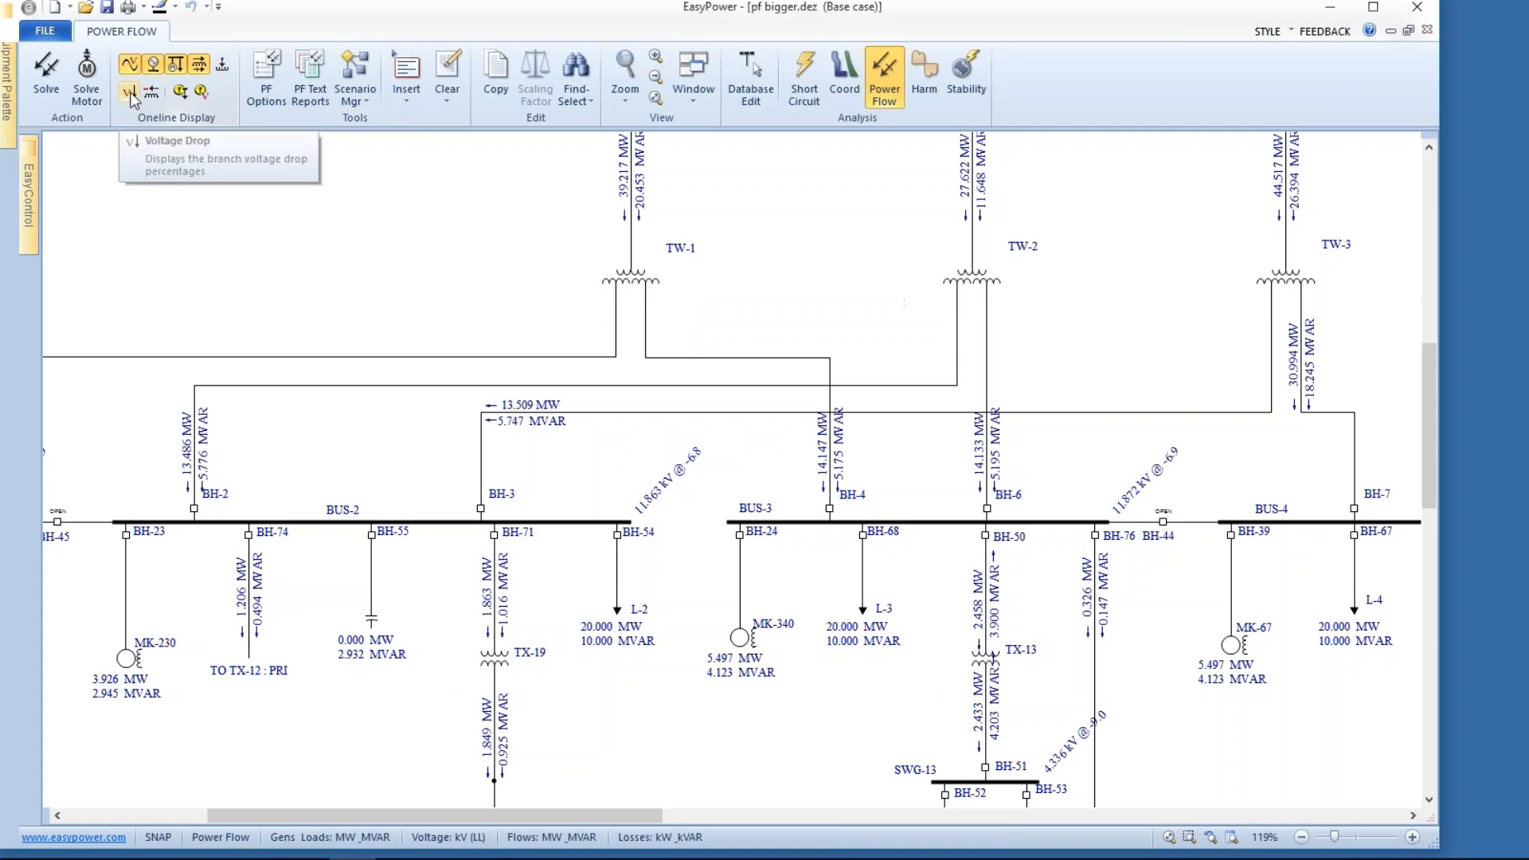
# Step: Display the branch voltage drop percentages around BUS-2 and BUS-3, and replace them with the branch losses
pyautogui.click(129, 92)
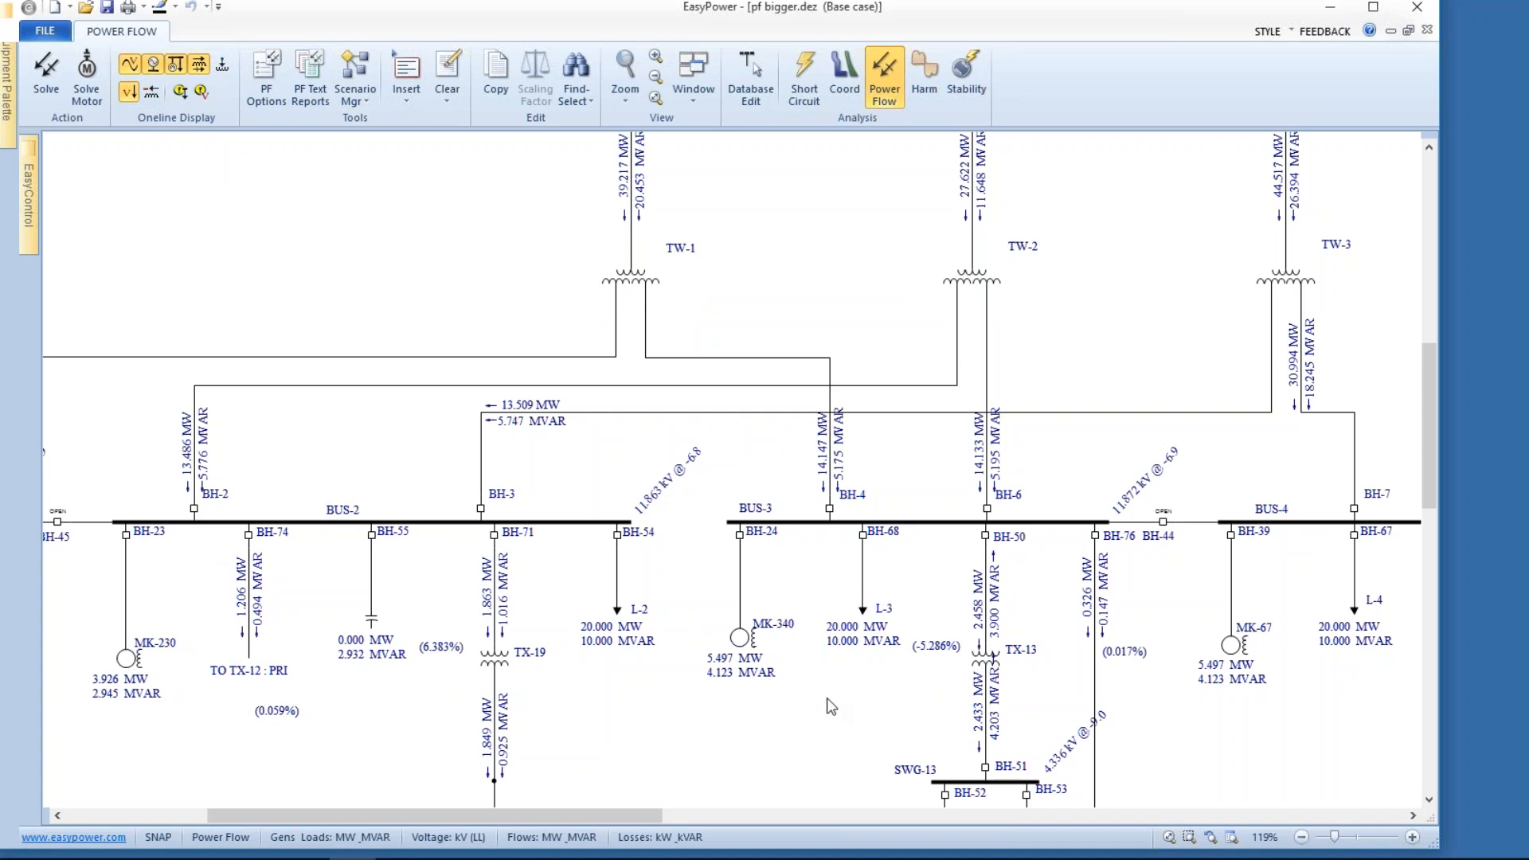
pyautogui.moveTo(384, 662); pyautogui.dragTo(651, 613)
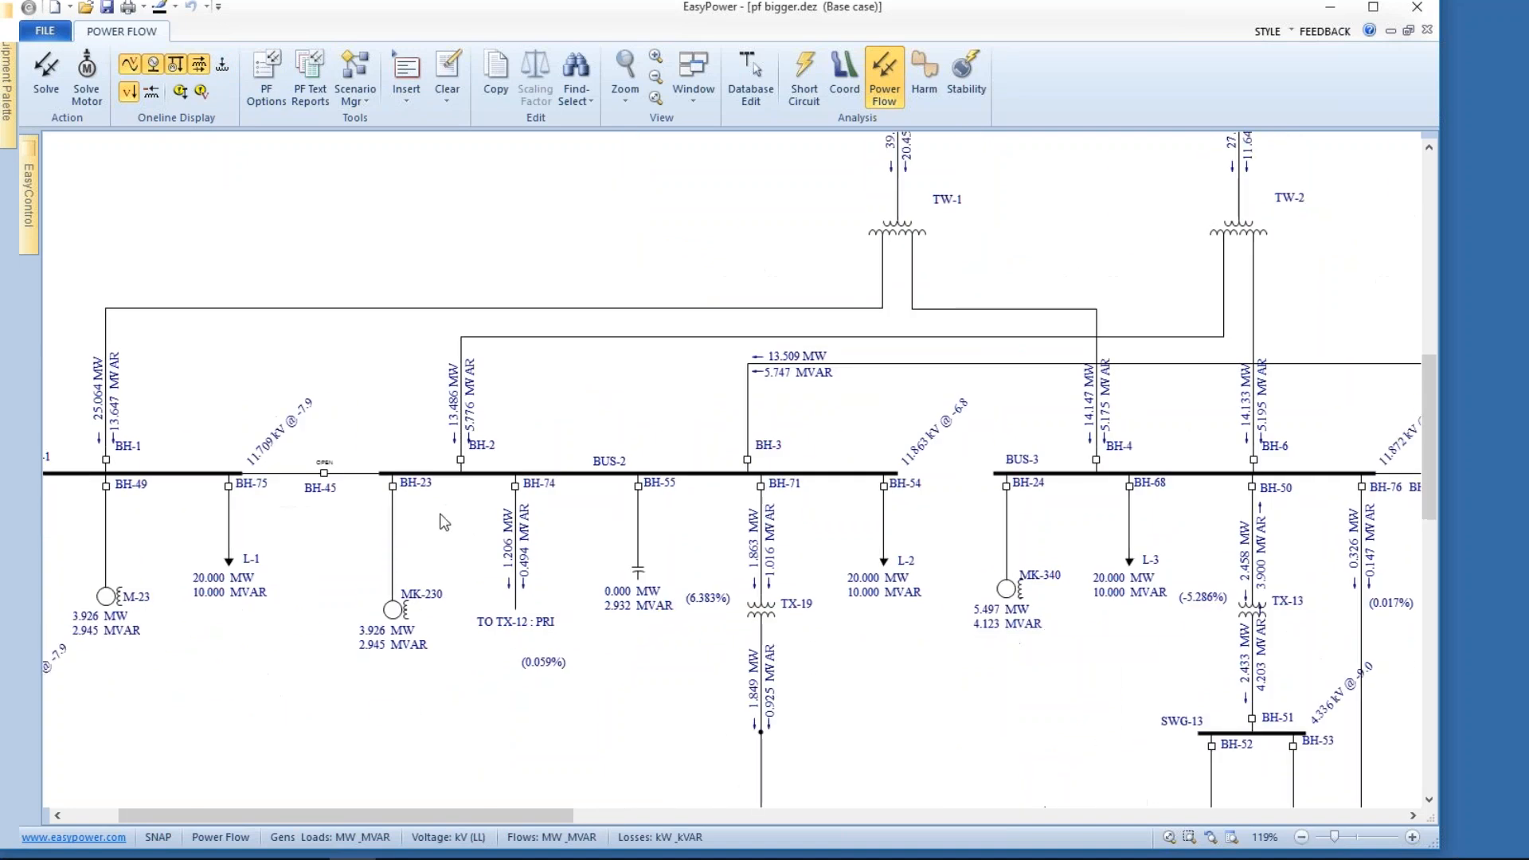
pyautogui.click(149, 93)
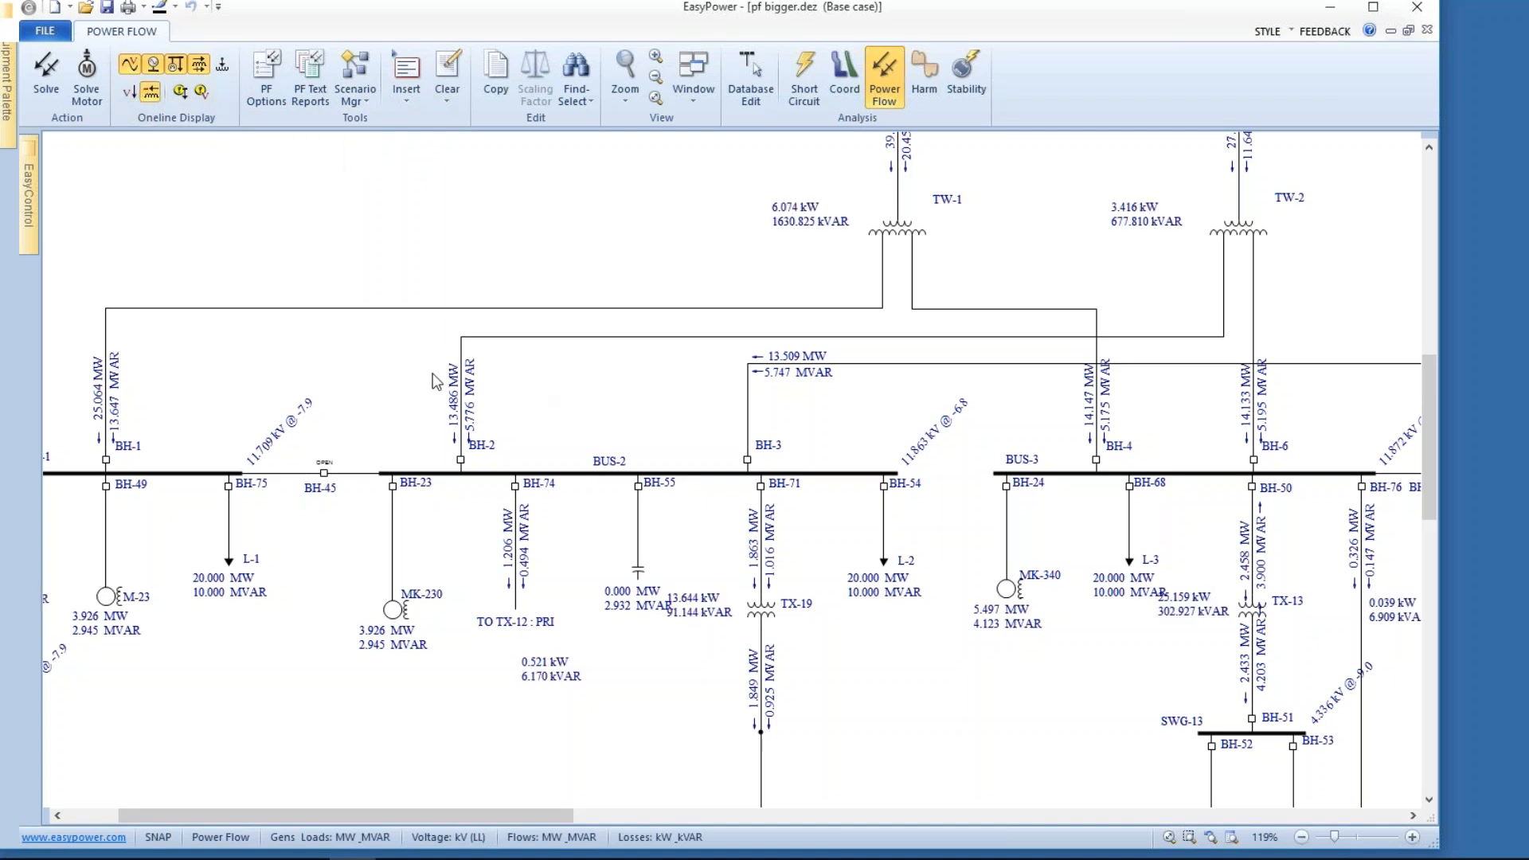
# Step: Replace the branch losses on the one-line with the equipment overload percentages and examine them around TW-1
pyautogui.click(180, 93)
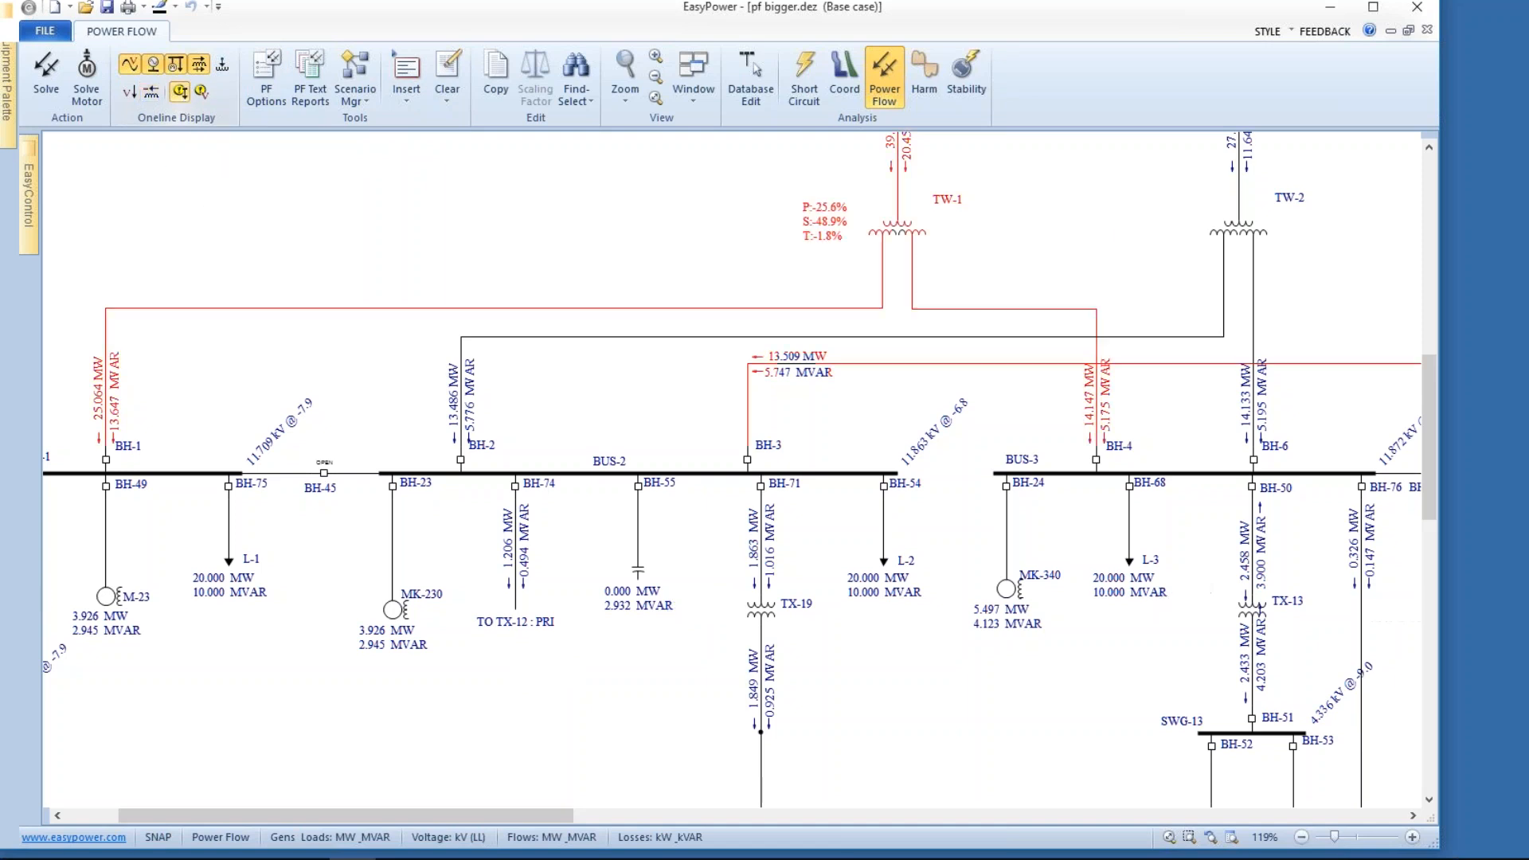
pyautogui.moveTo(707, 215); pyautogui.dragTo(676, 306)
pyautogui.rightClick(531, 190)
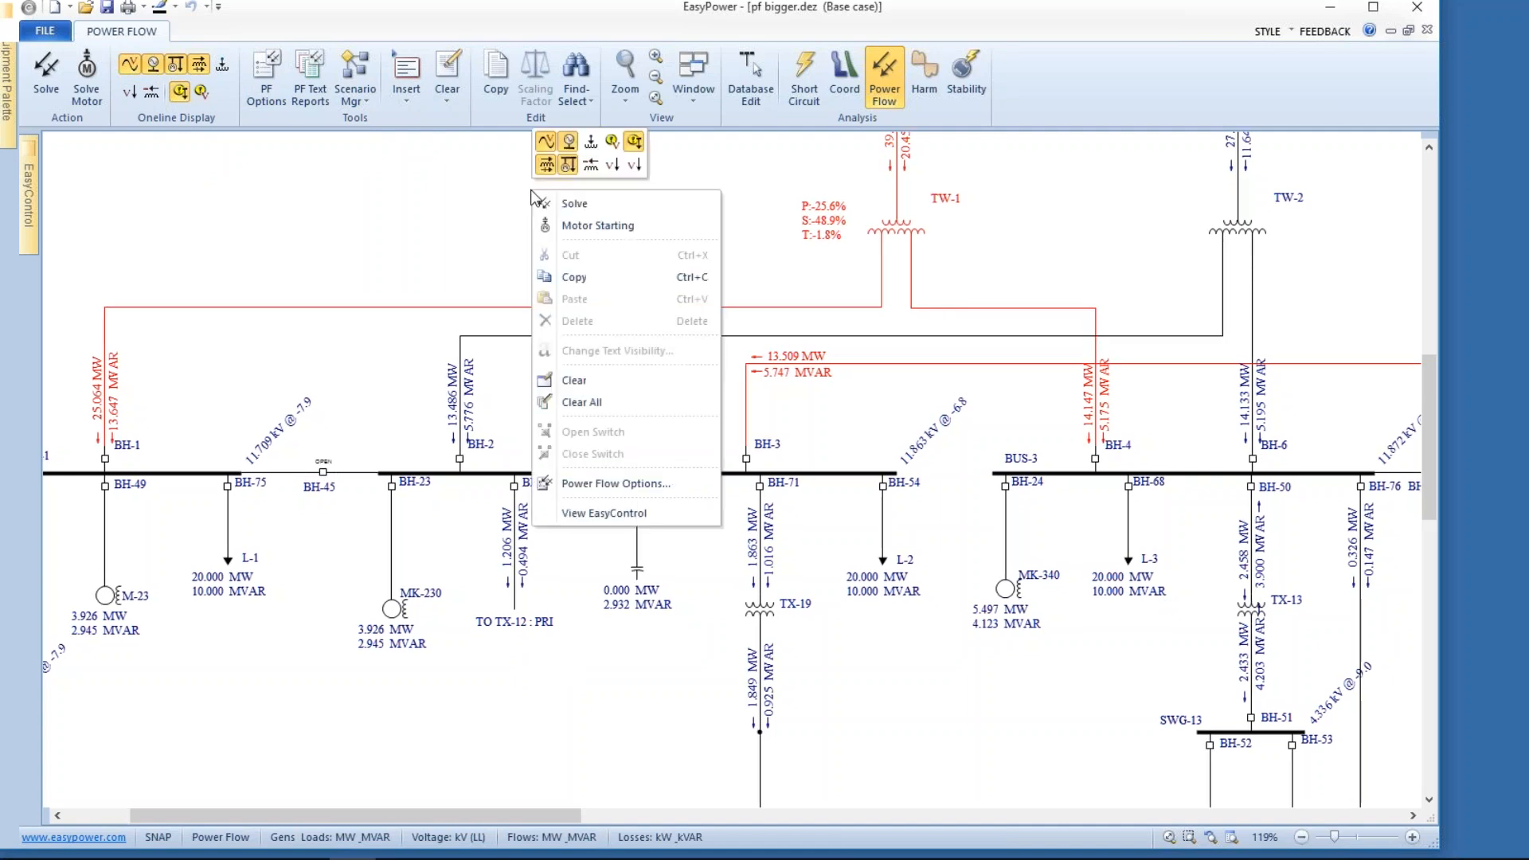
pyautogui.click(468, 175)
# Step: Review the power flow control options, including the solution mismatch, overload threshold and bus voltage thresholds, and accept them
pyautogui.click(266, 80)
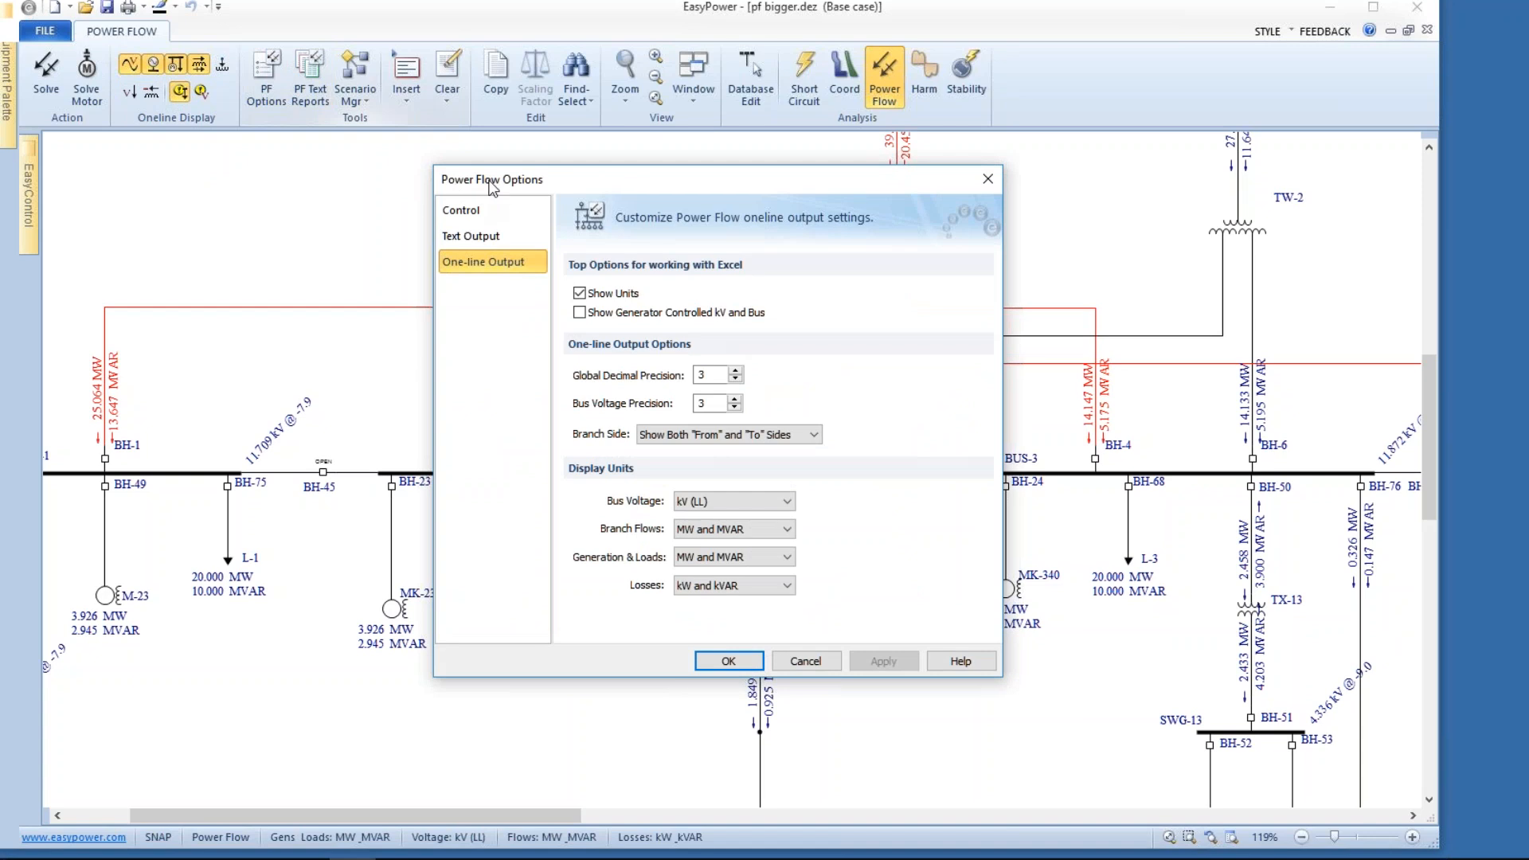
pyautogui.moveTo(488, 175); pyautogui.dragTo(419, 130)
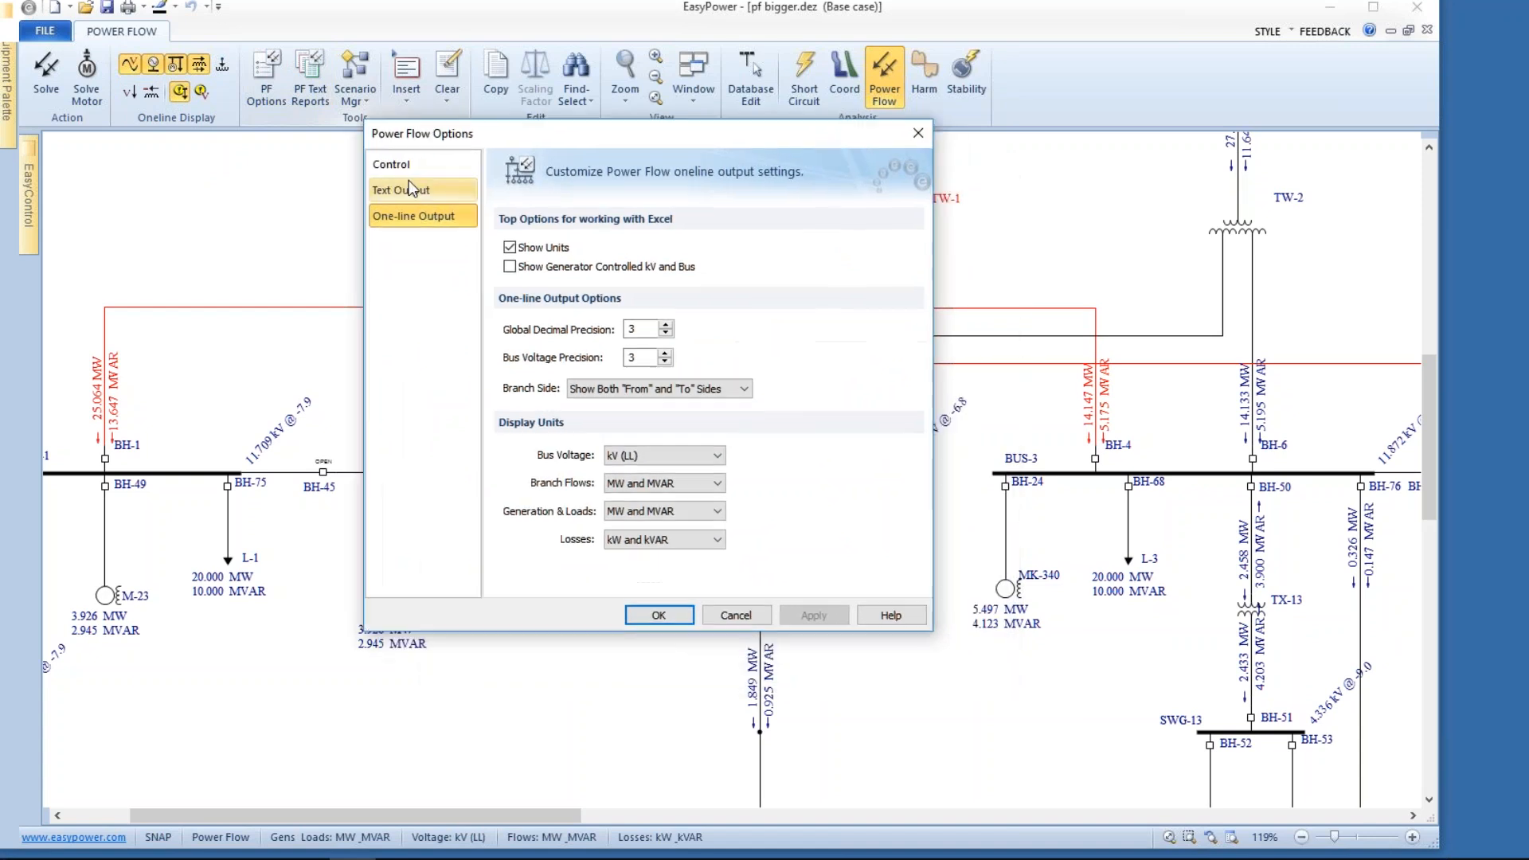
pyautogui.click(402, 164)
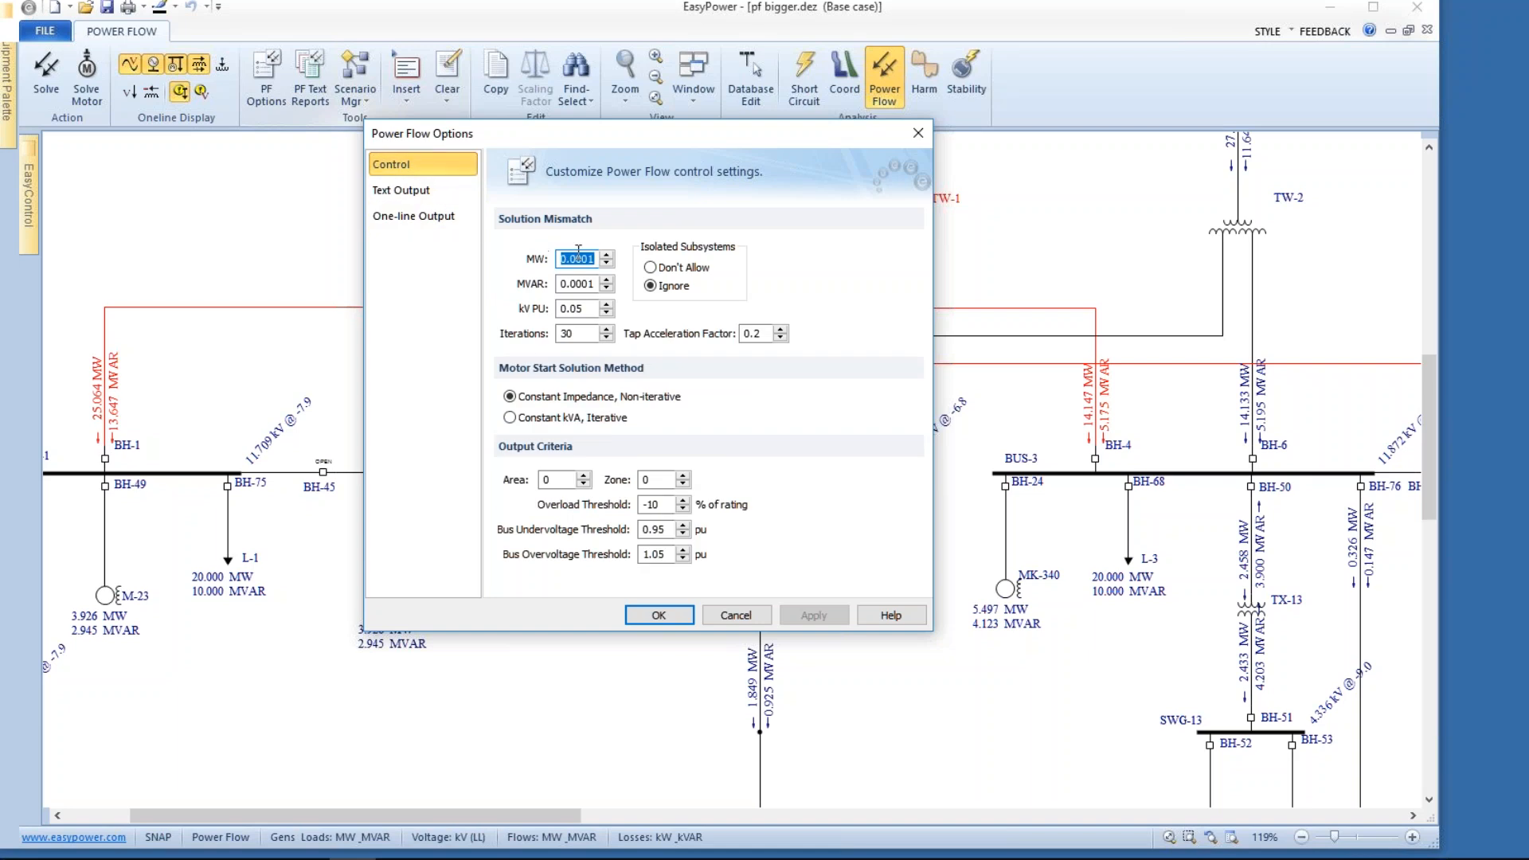
pyautogui.moveTo(573, 136); pyautogui.dragTo(378, 86)
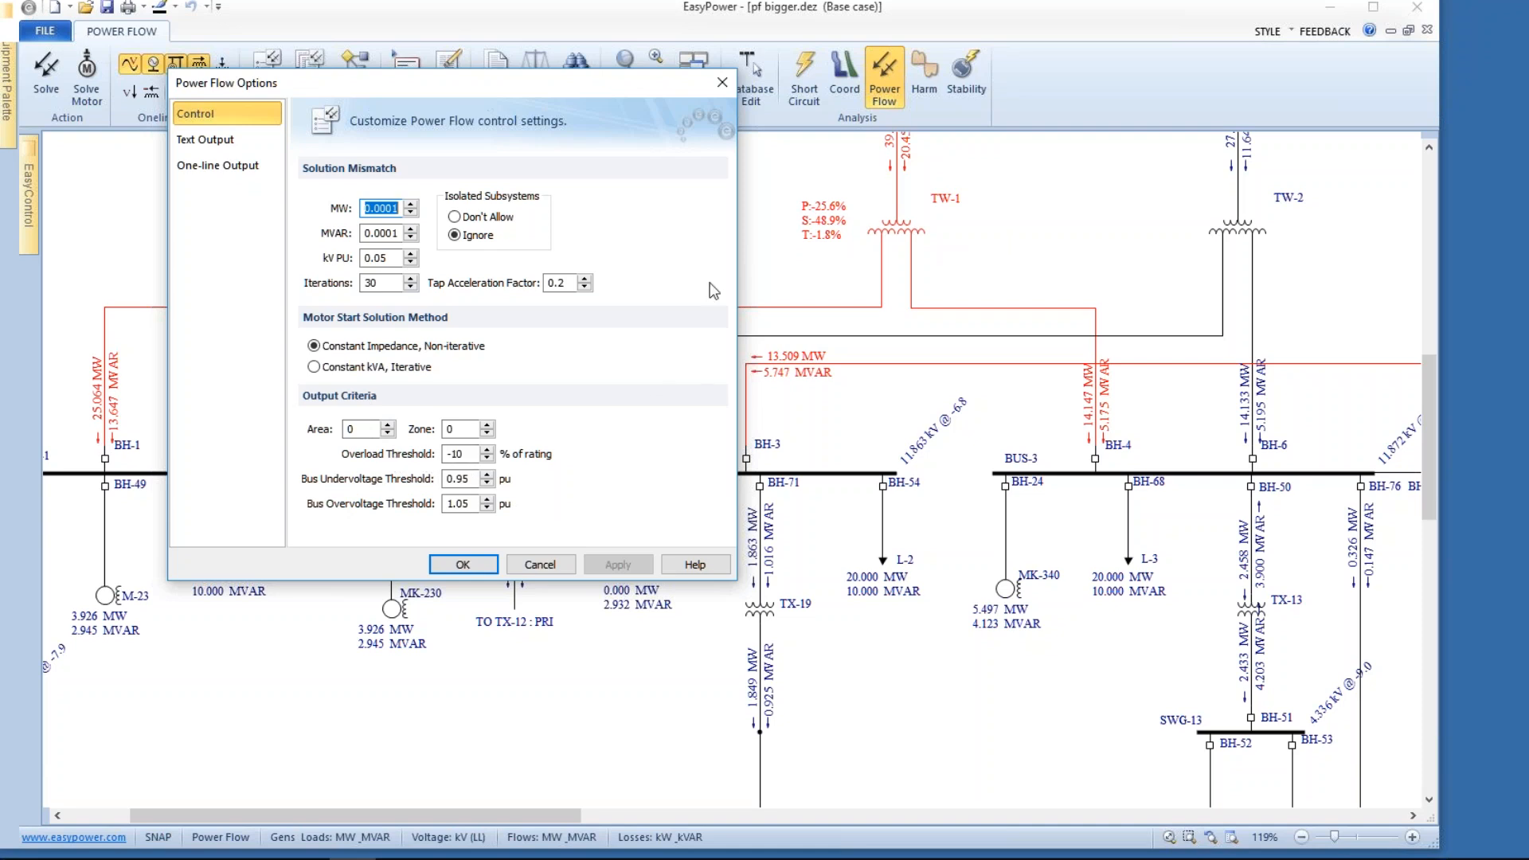
pyautogui.moveTo(542, 92); pyautogui.dragTo(1023, 132)
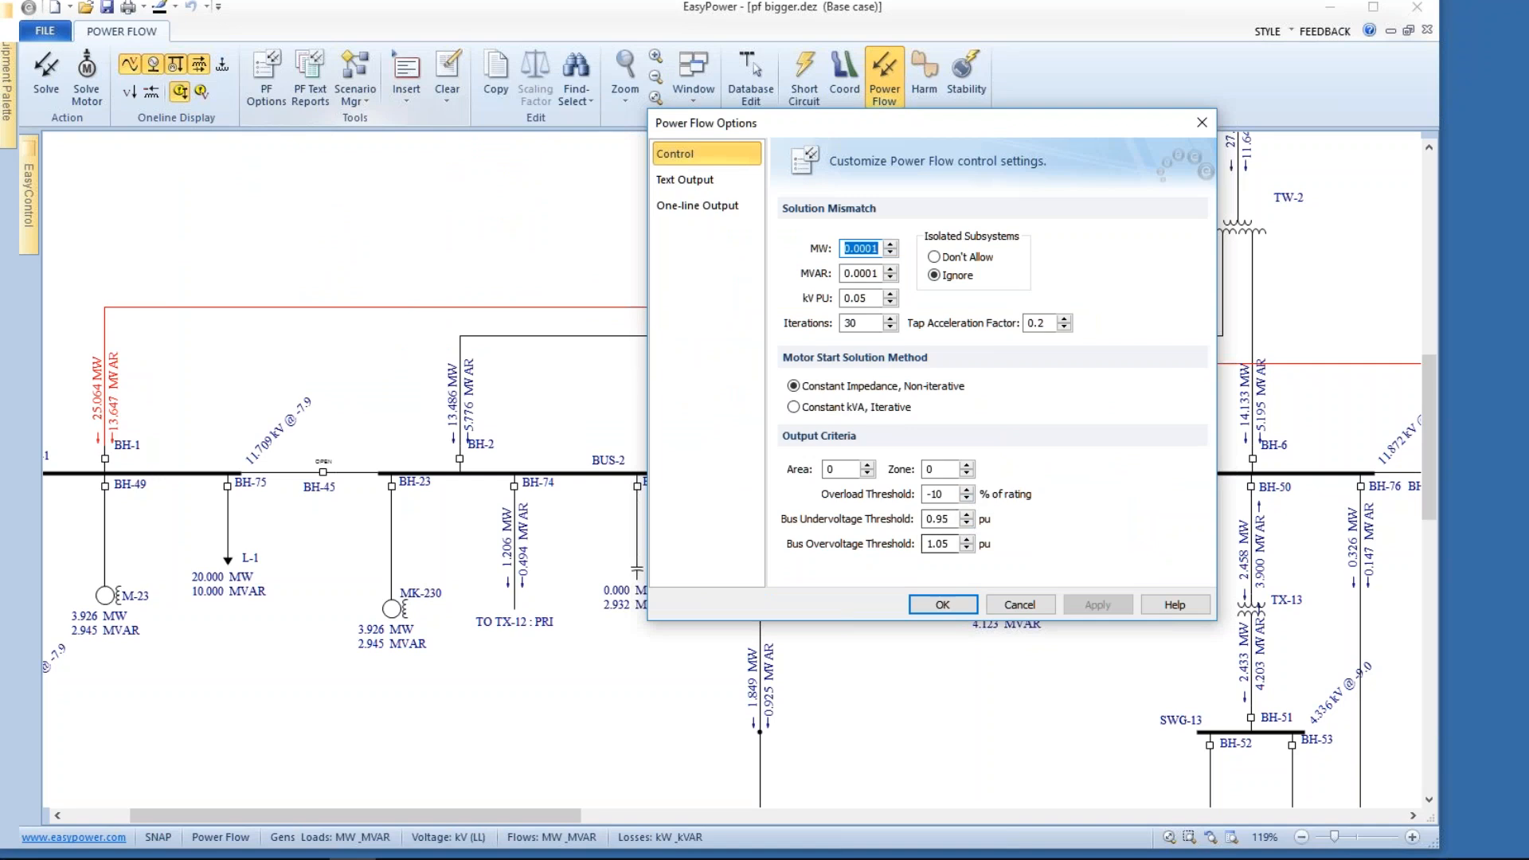
pyautogui.click(943, 606)
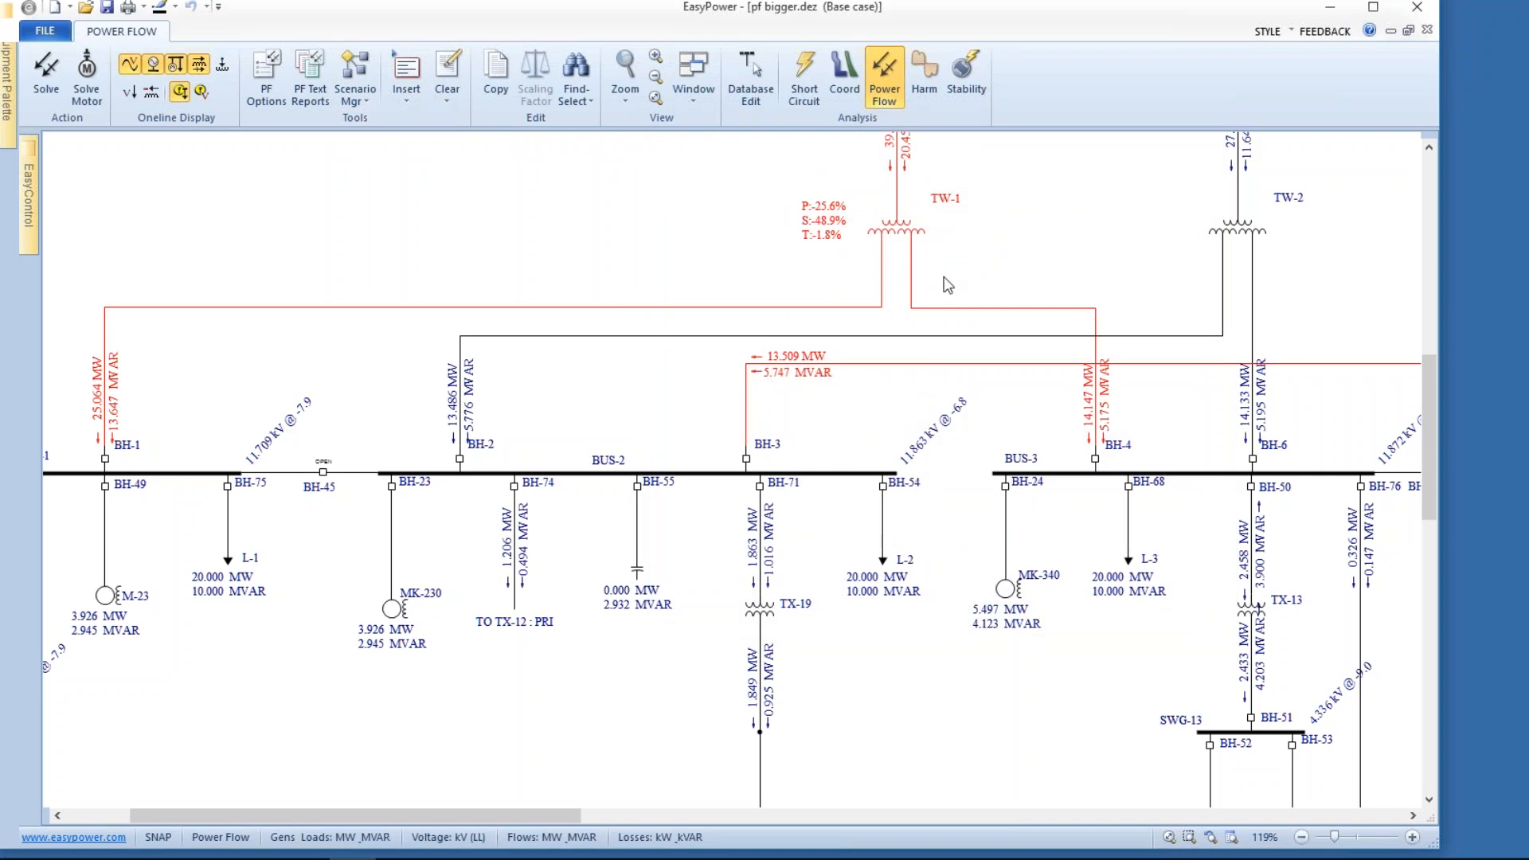
# Step: Replace the overload display with the bus voltage violations and examine the buses from TW-1 down to SWG-5, SWG-7 and SWG-10
pyautogui.click(201, 93)
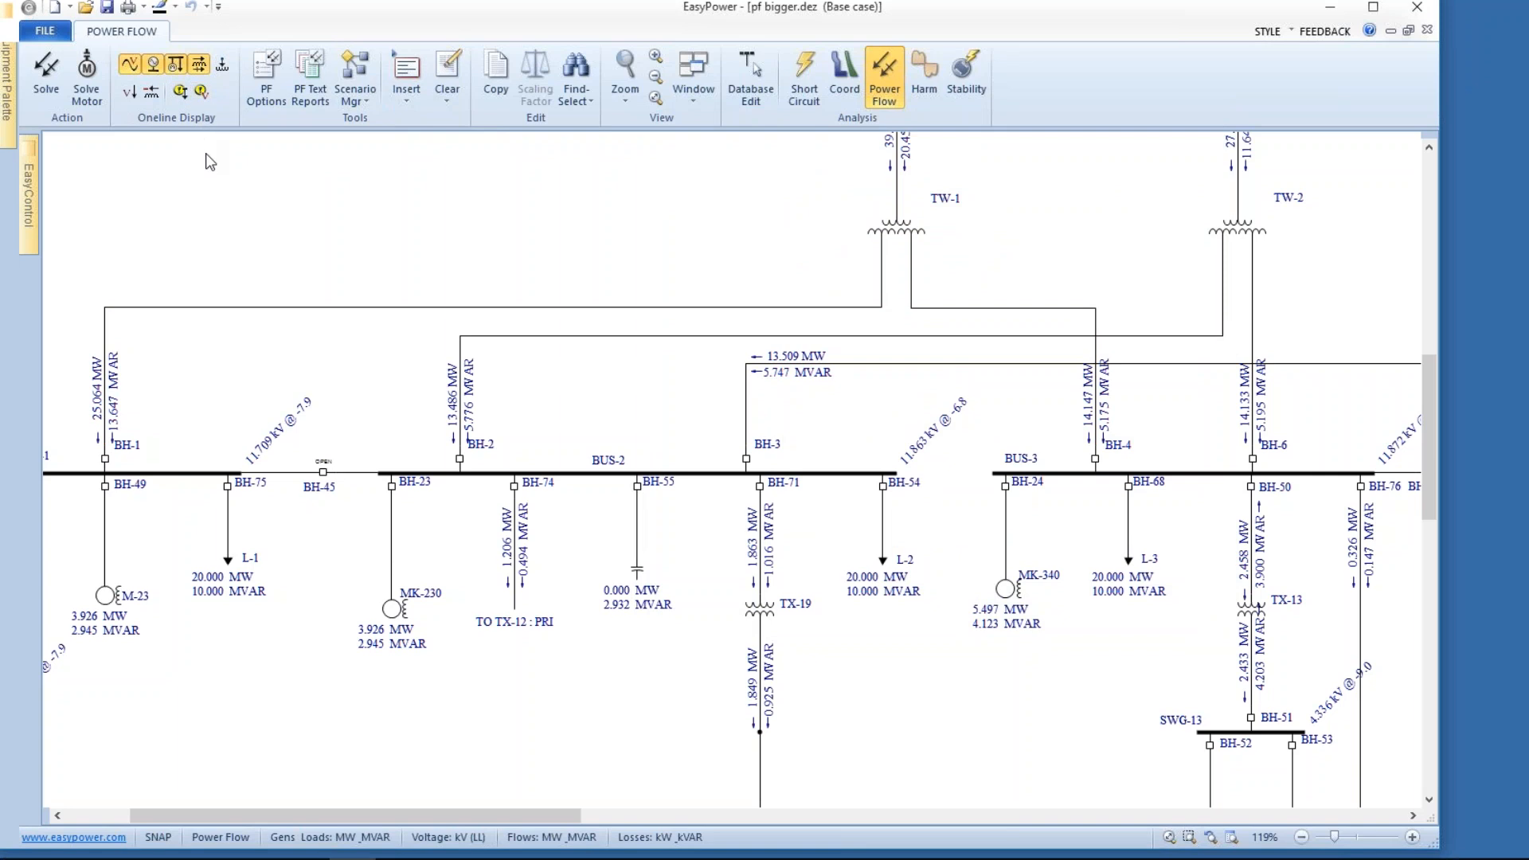
pyautogui.click(201, 92)
pyautogui.moveTo(458, 209); pyautogui.dragTo(413, 324)
pyautogui.moveTo(590, 238); pyautogui.dragTo(227, 221)
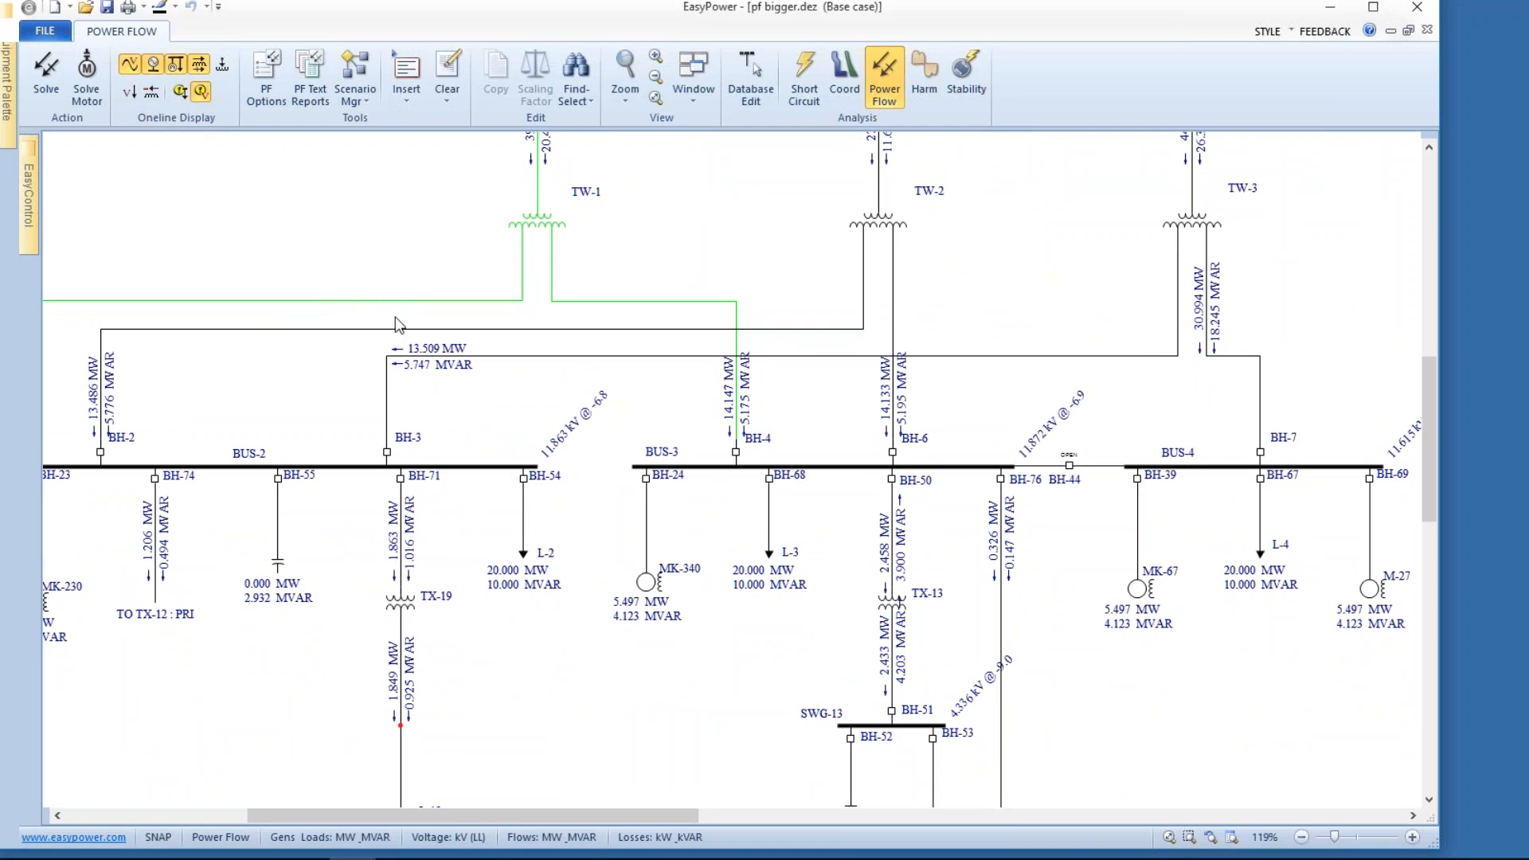
pyautogui.scroll(-5, 402, 335)
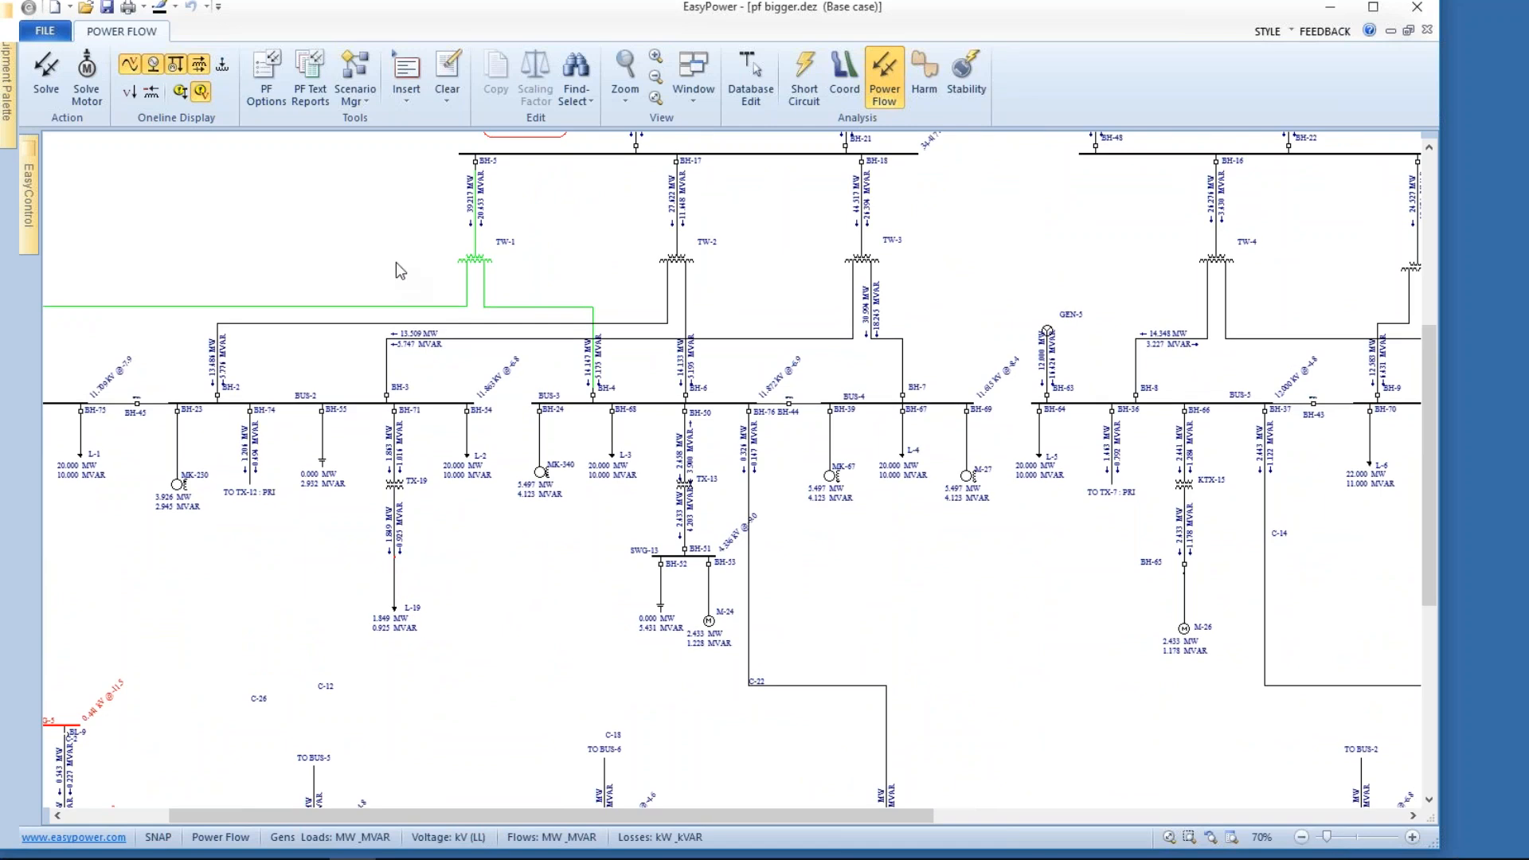
pyautogui.moveTo(391, 257); pyautogui.dragTo(560, 197)
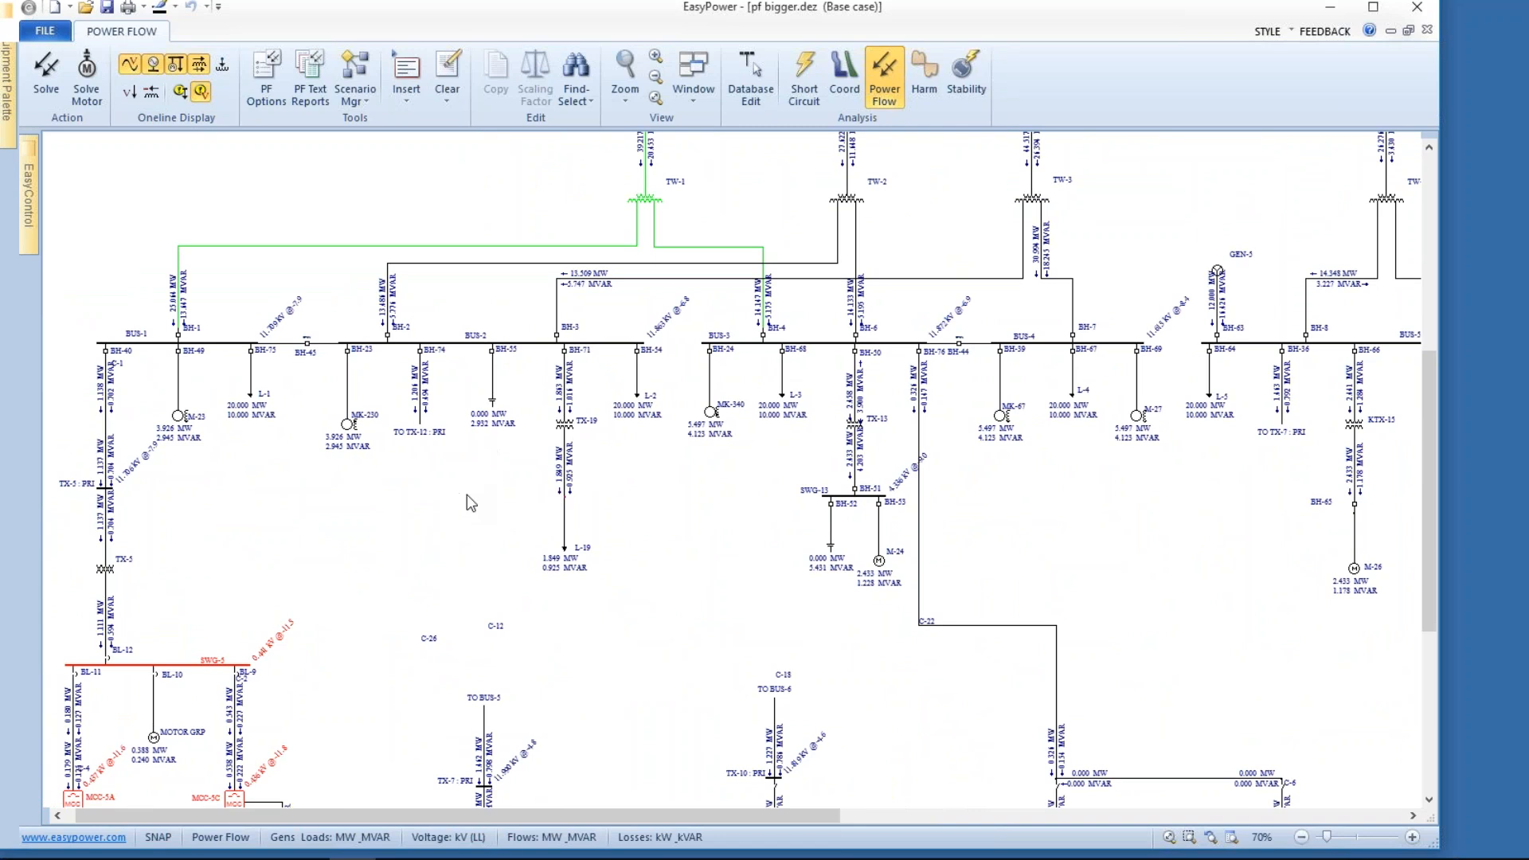
pyautogui.moveTo(471, 490); pyautogui.dragTo(560, 317)
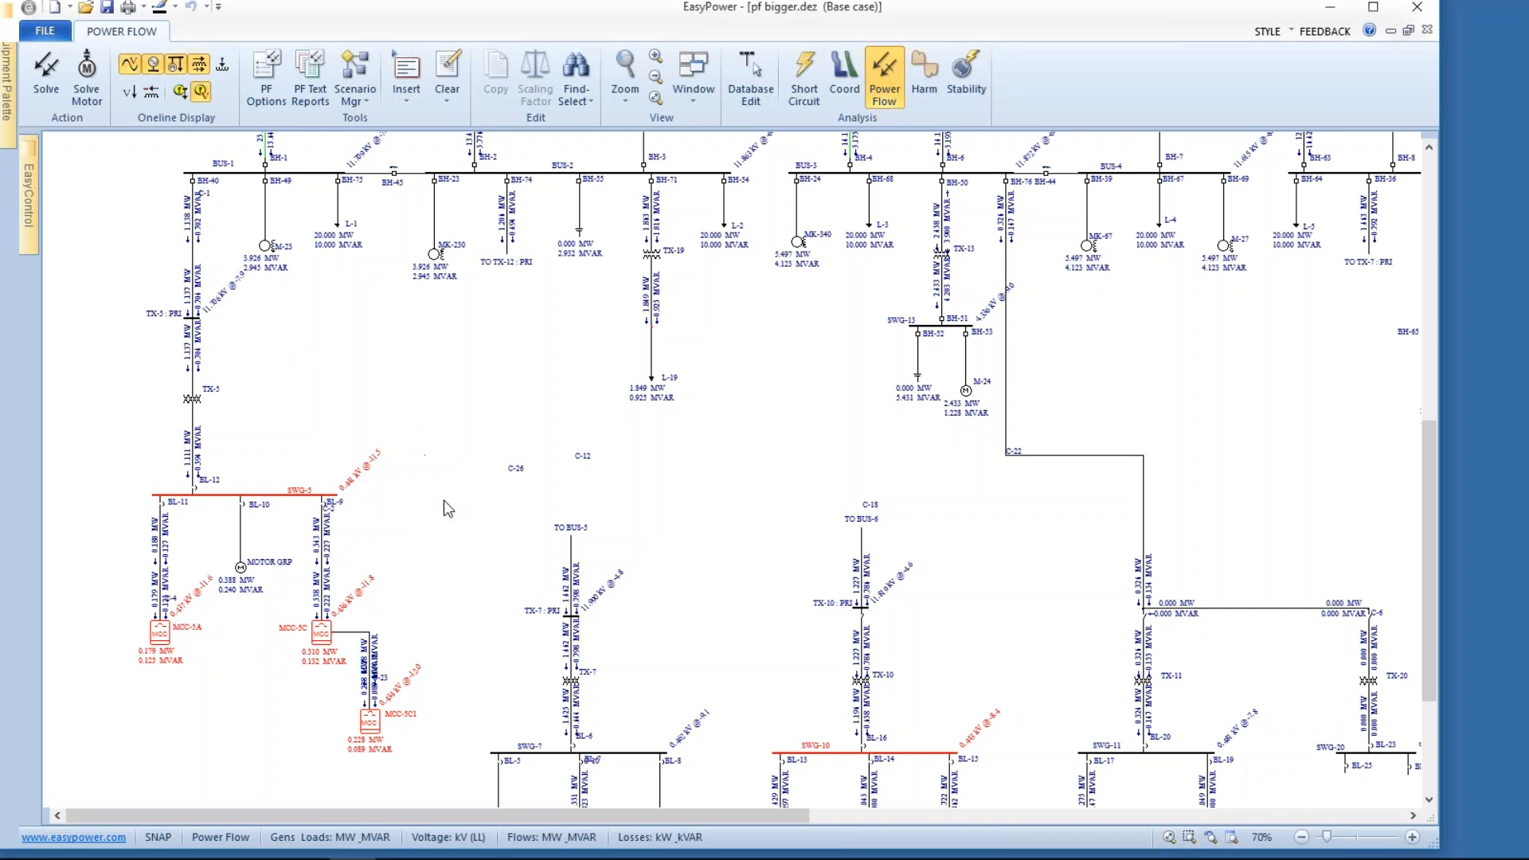
pyautogui.moveTo(456, 533); pyautogui.dragTo(495, 323)
pyautogui.scroll(1, 476, 342)
pyautogui.scroll(2, 476, 343)
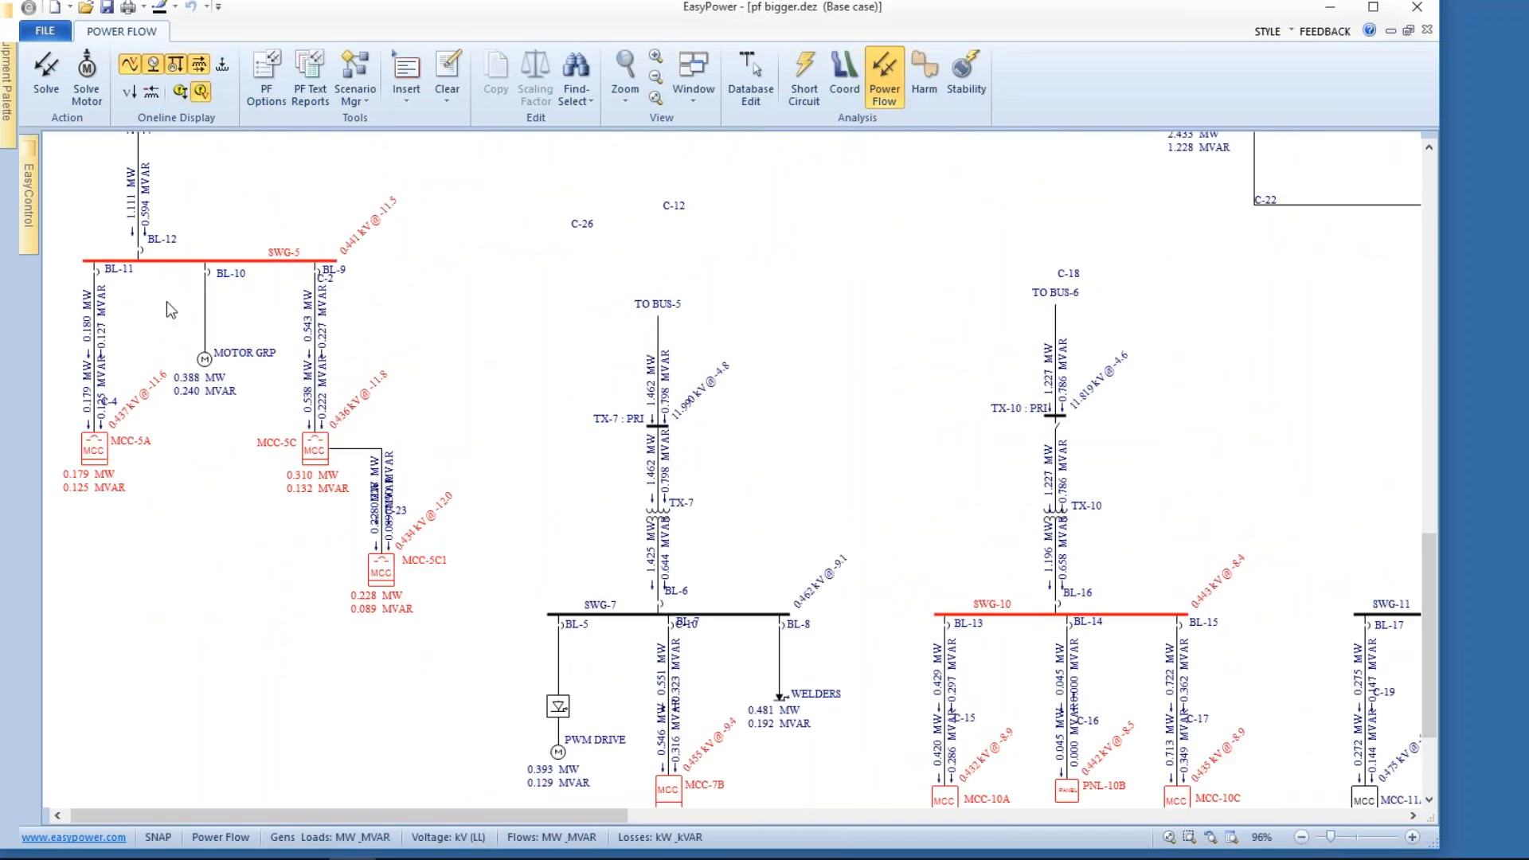
pyautogui.moveTo(413, 387); pyautogui.dragTo(583, 322)
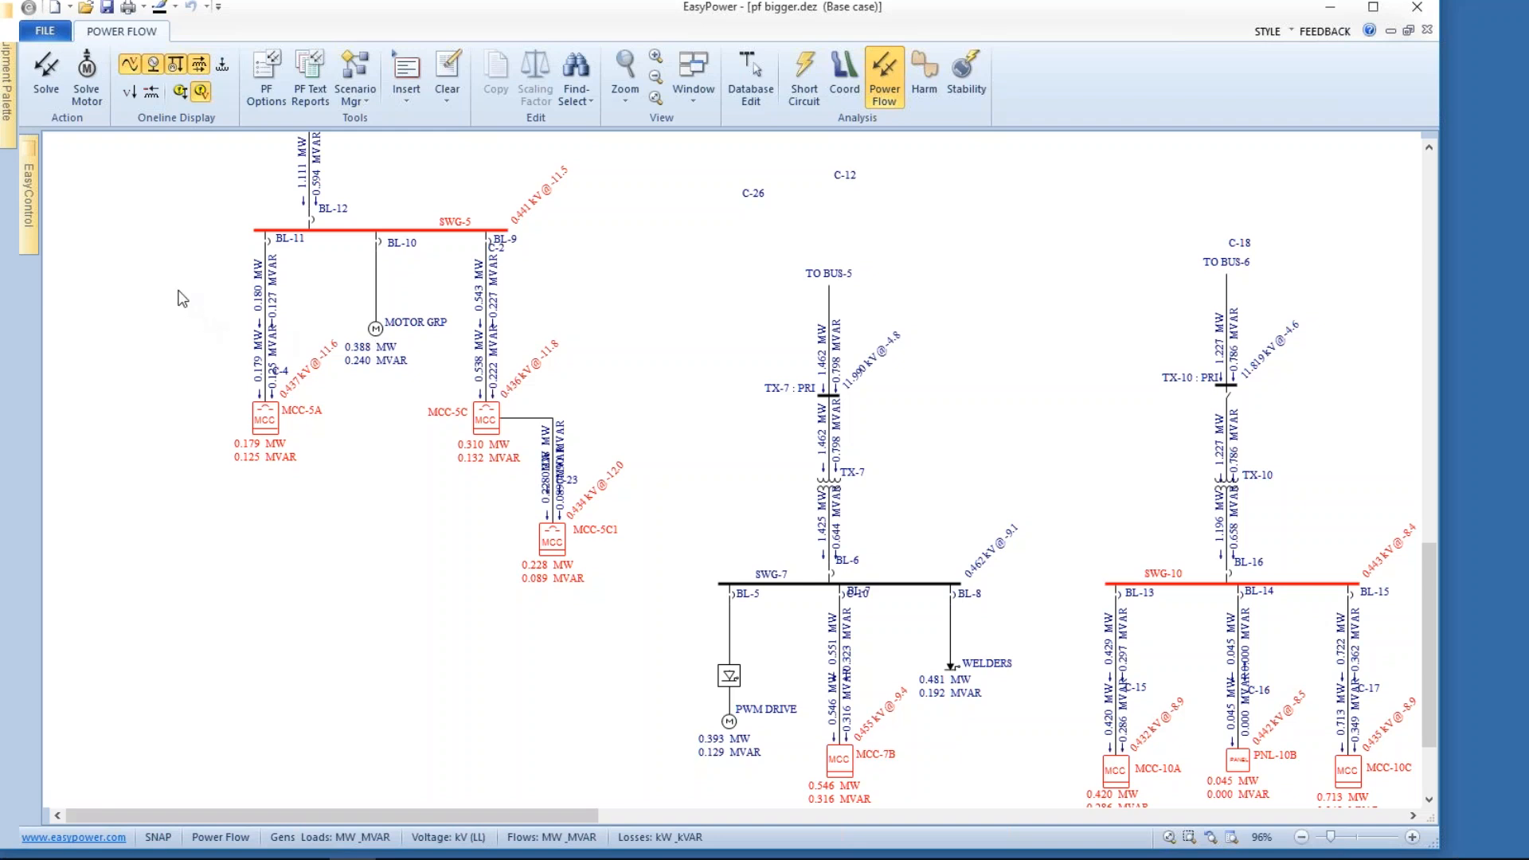
# Step: Select MCC-5A, MOTOR GRP, MCC-5C, MCC-5C1, PWM DRIVE, MCC-7B and WELDERS individually on the one-line
pyautogui.moveTo(178, 290); pyautogui.dragTo(633, 617)
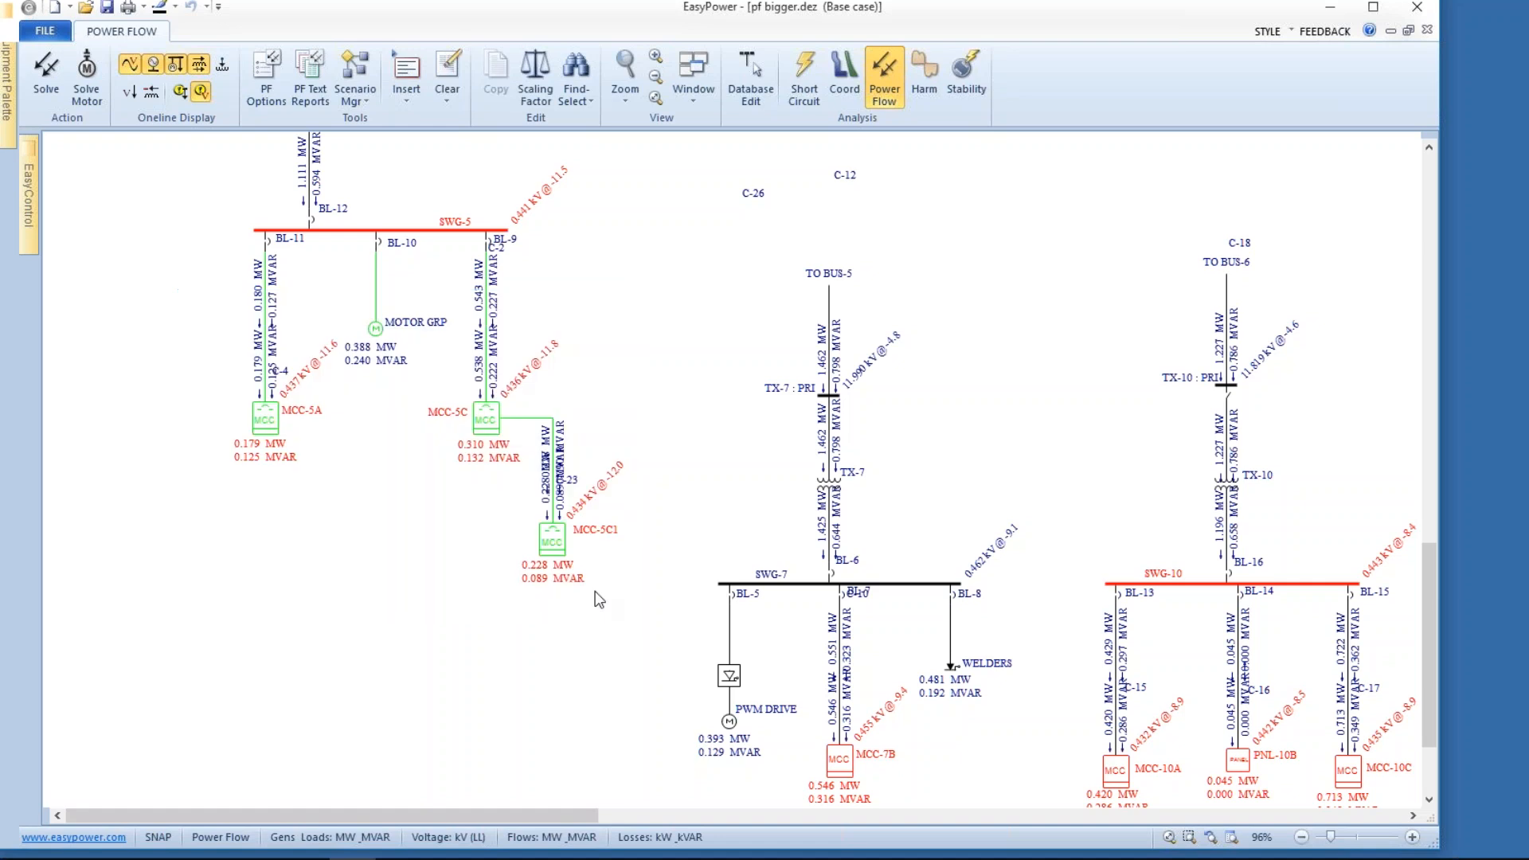
pyautogui.click(286, 419)
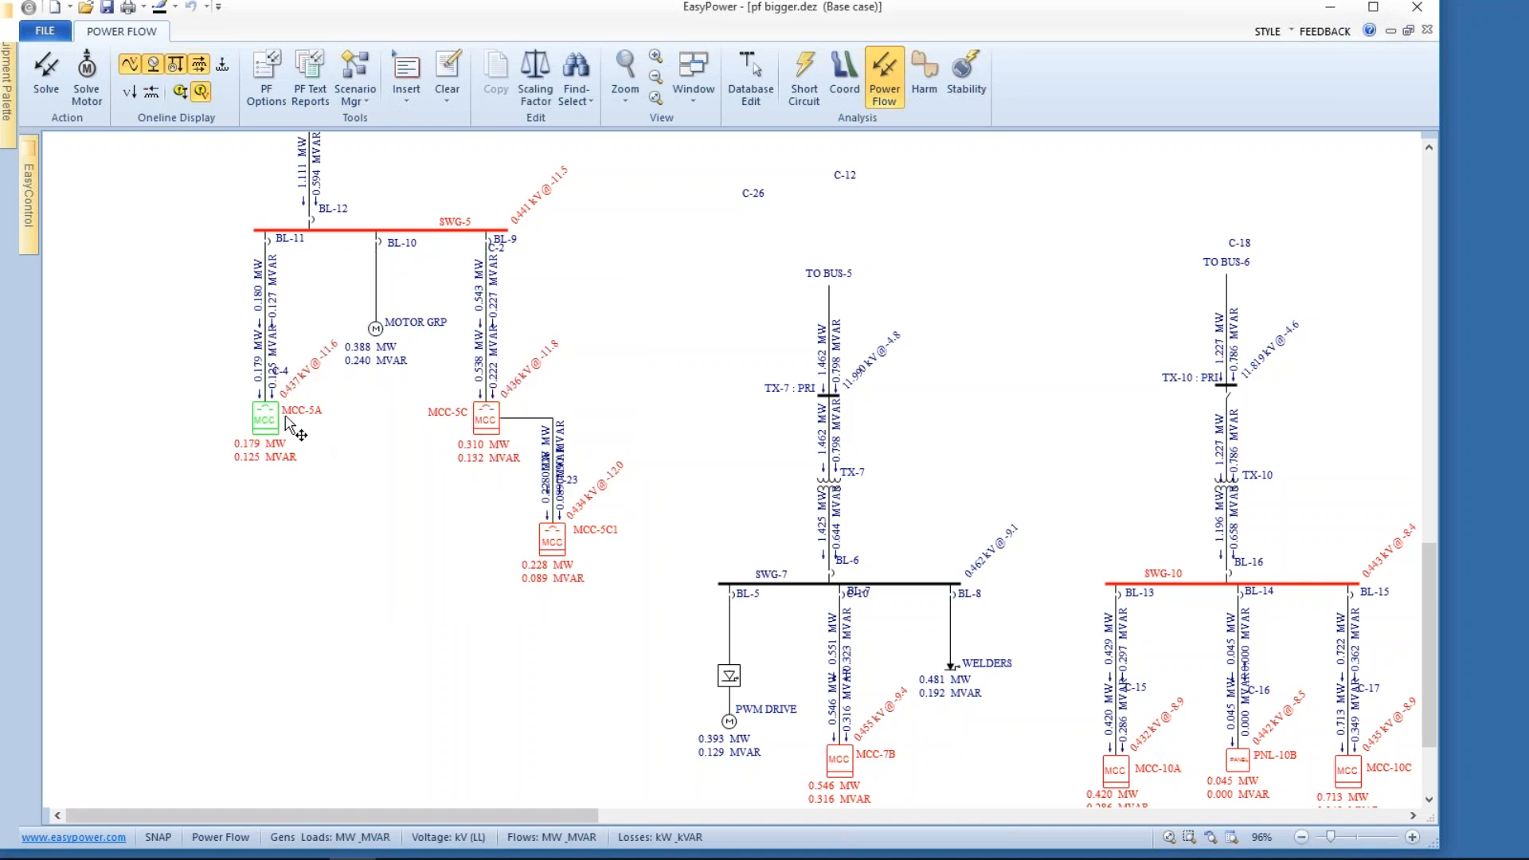
pyautogui.keyDown('ctrl'); pyautogui.click(375, 328); pyautogui.keyUp('ctrl')
pyautogui.keyDown('ctrl'); pyautogui.click(486, 419); pyautogui.keyUp('ctrl')
pyautogui.keyDown('ctrl'); pyautogui.click(552, 540); pyautogui.keyUp('ctrl')
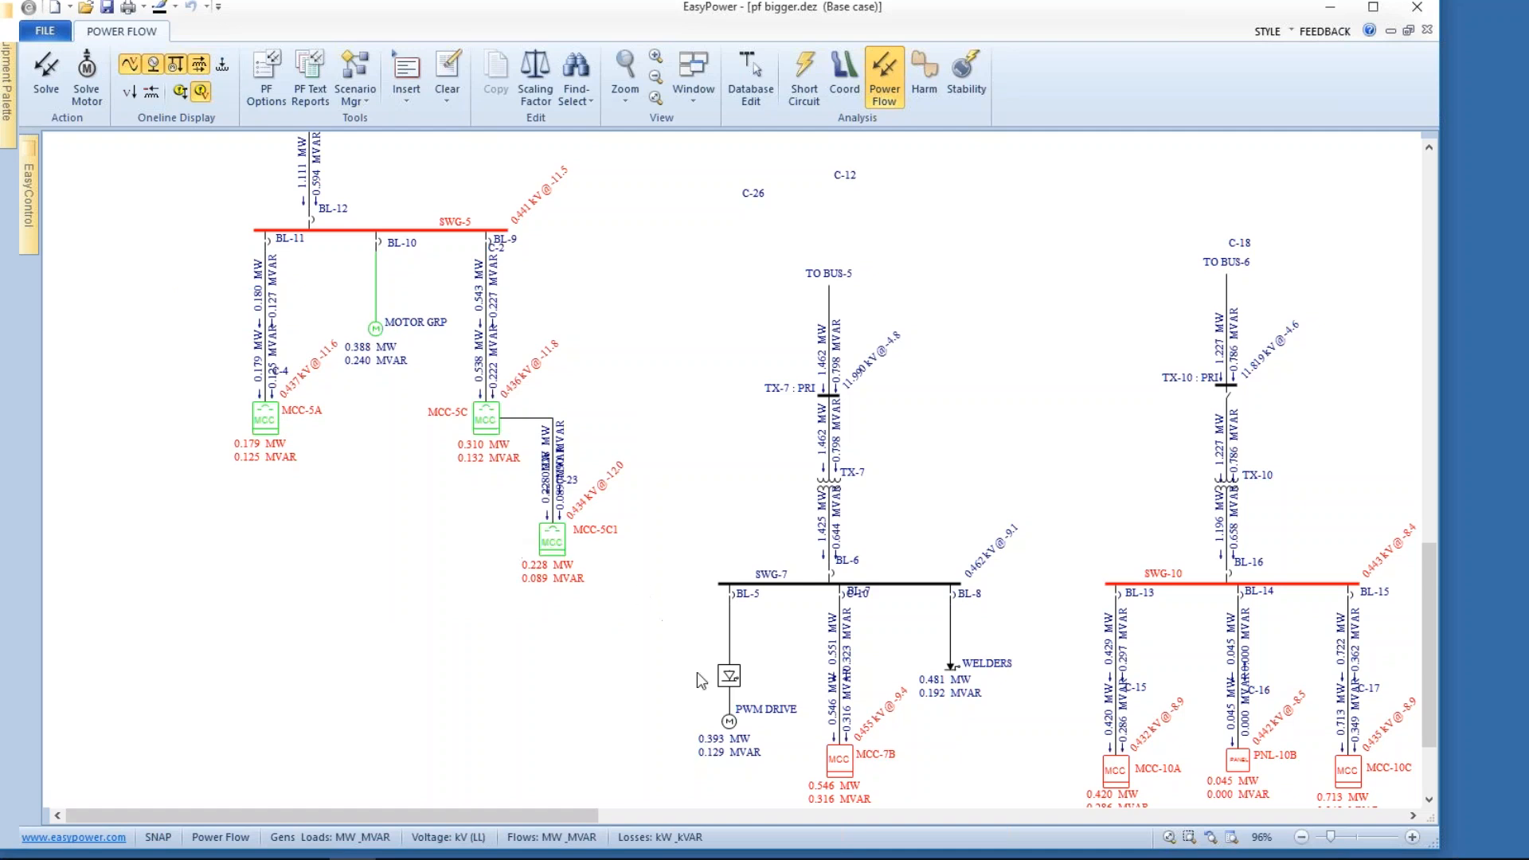
pyautogui.keyDown('ctrl'); pyautogui.click(743, 739); pyautogui.keyUp('ctrl')
pyautogui.keyDown('ctrl'); pyautogui.click(837, 761); pyautogui.keyUp('ctrl')
pyautogui.keyDown('ctrl'); pyautogui.click(950, 671); pyautogui.keyUp('ctrl')
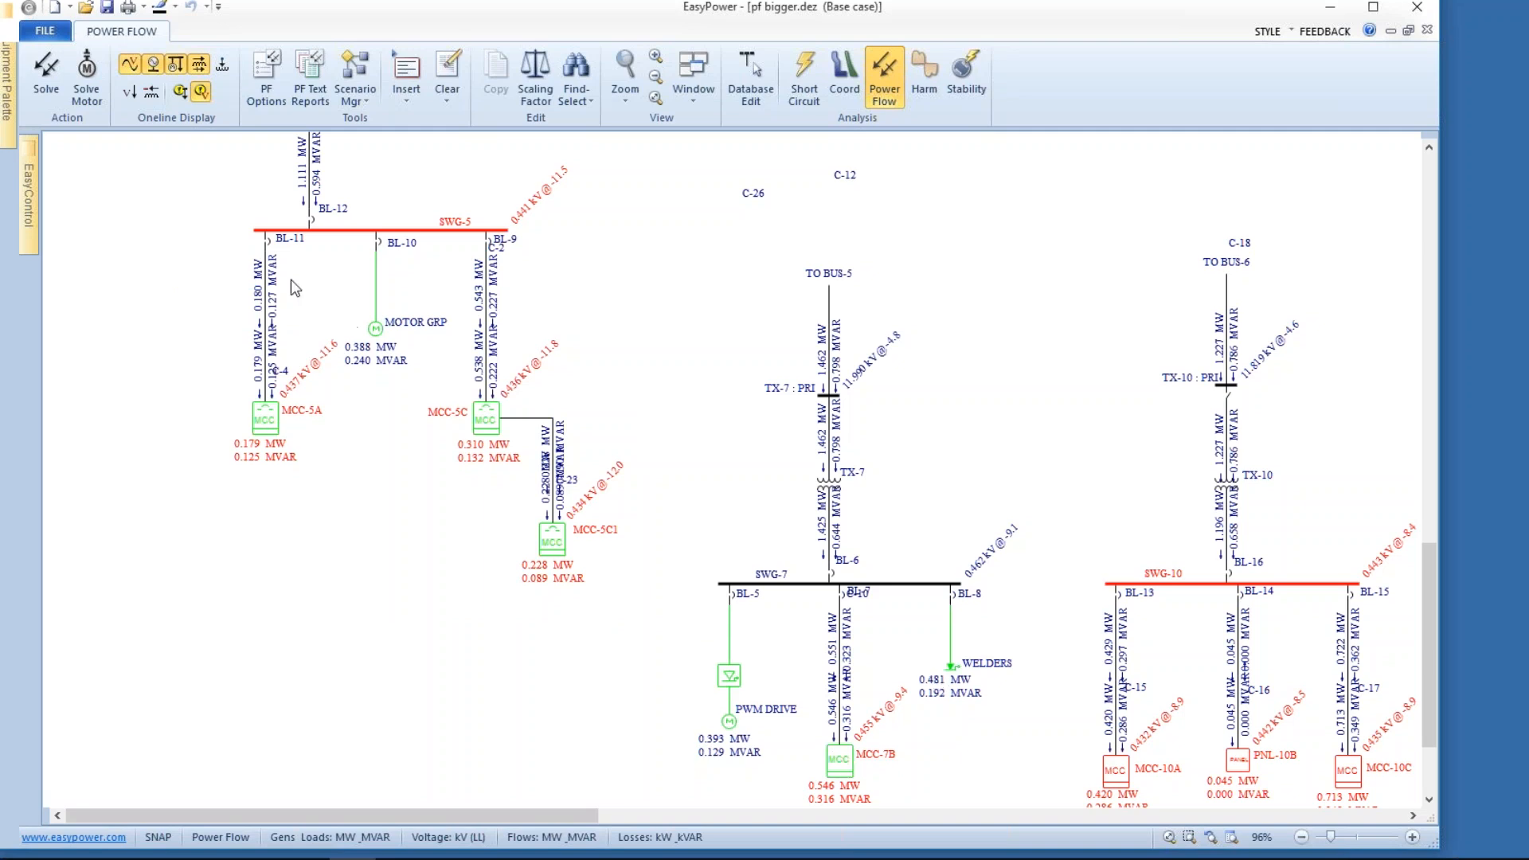
# Step: Temporarily scale the loads under SWG-5 and SWG-7, setting the motor scaling factor to 45% and the MCC scaling factor to 55%
pyautogui.moveTo(180, 208); pyautogui.dragTo(1003, 797)
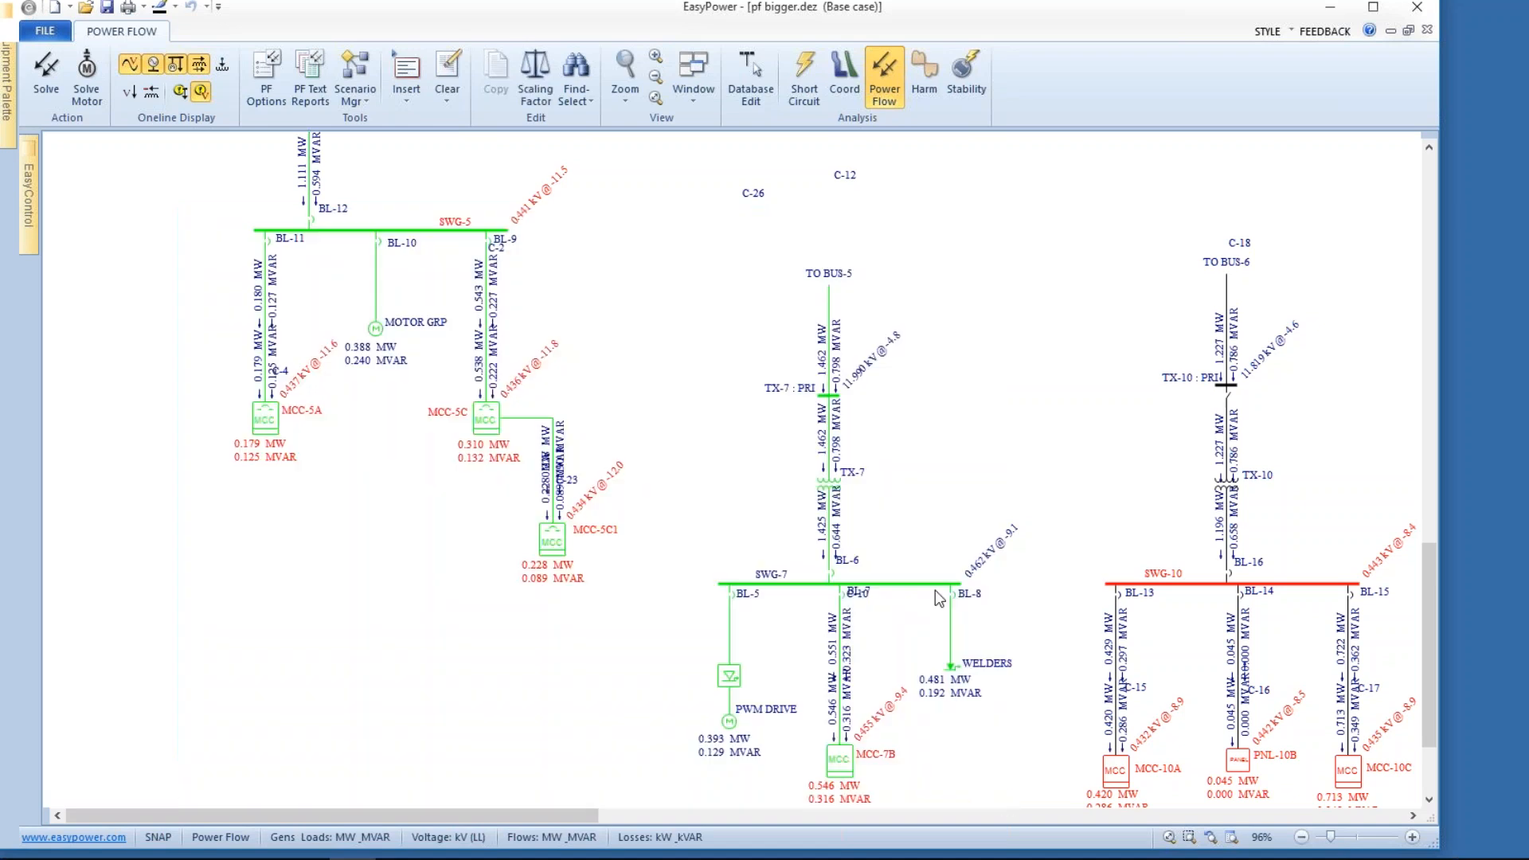
pyautogui.click(529, 67)
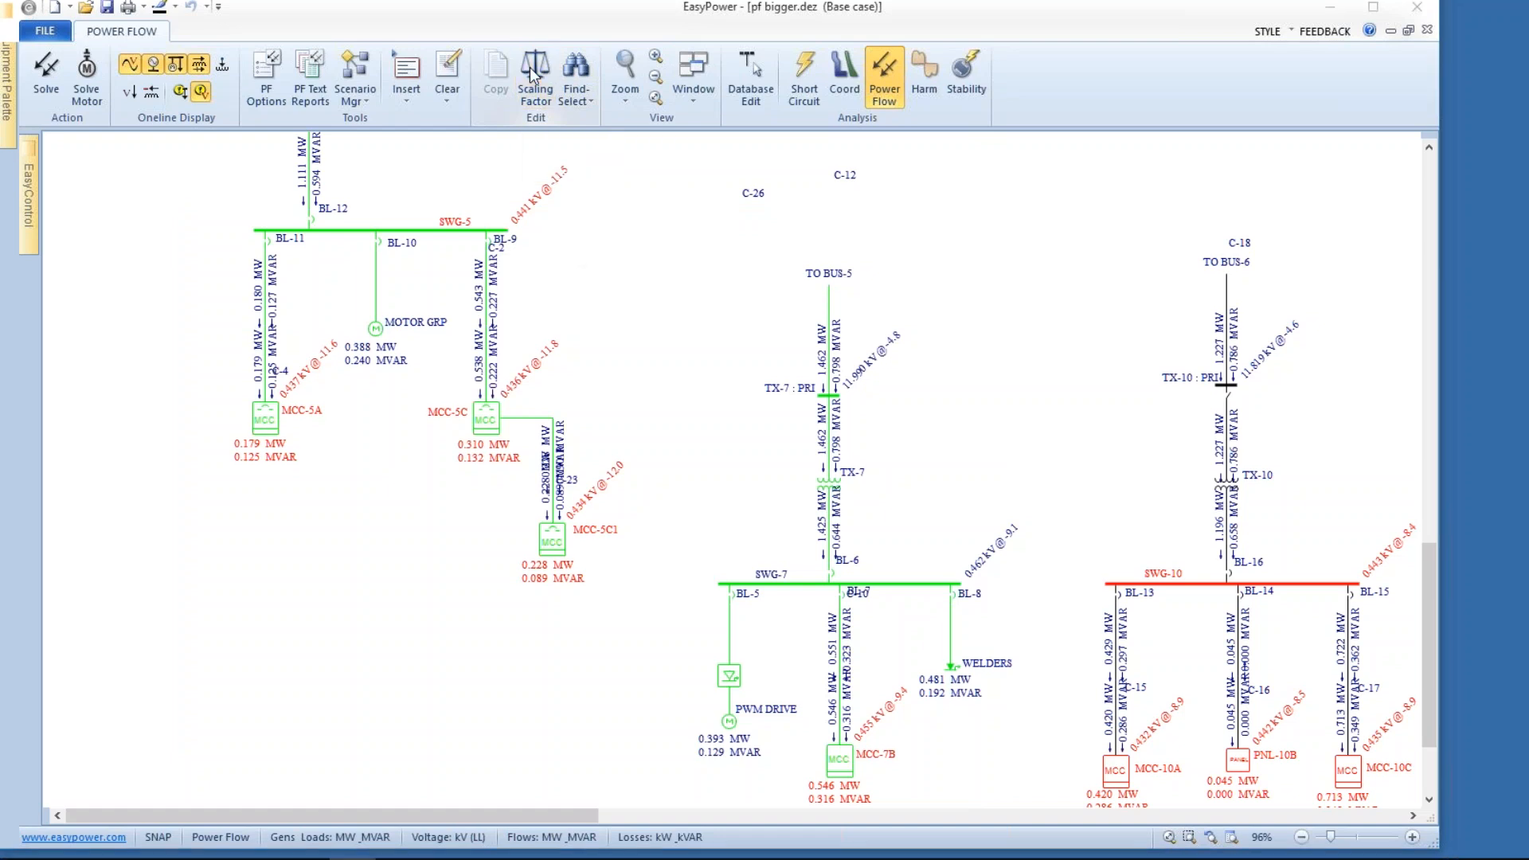
pyautogui.moveTo(678, 287); pyautogui.dragTo(686, 182)
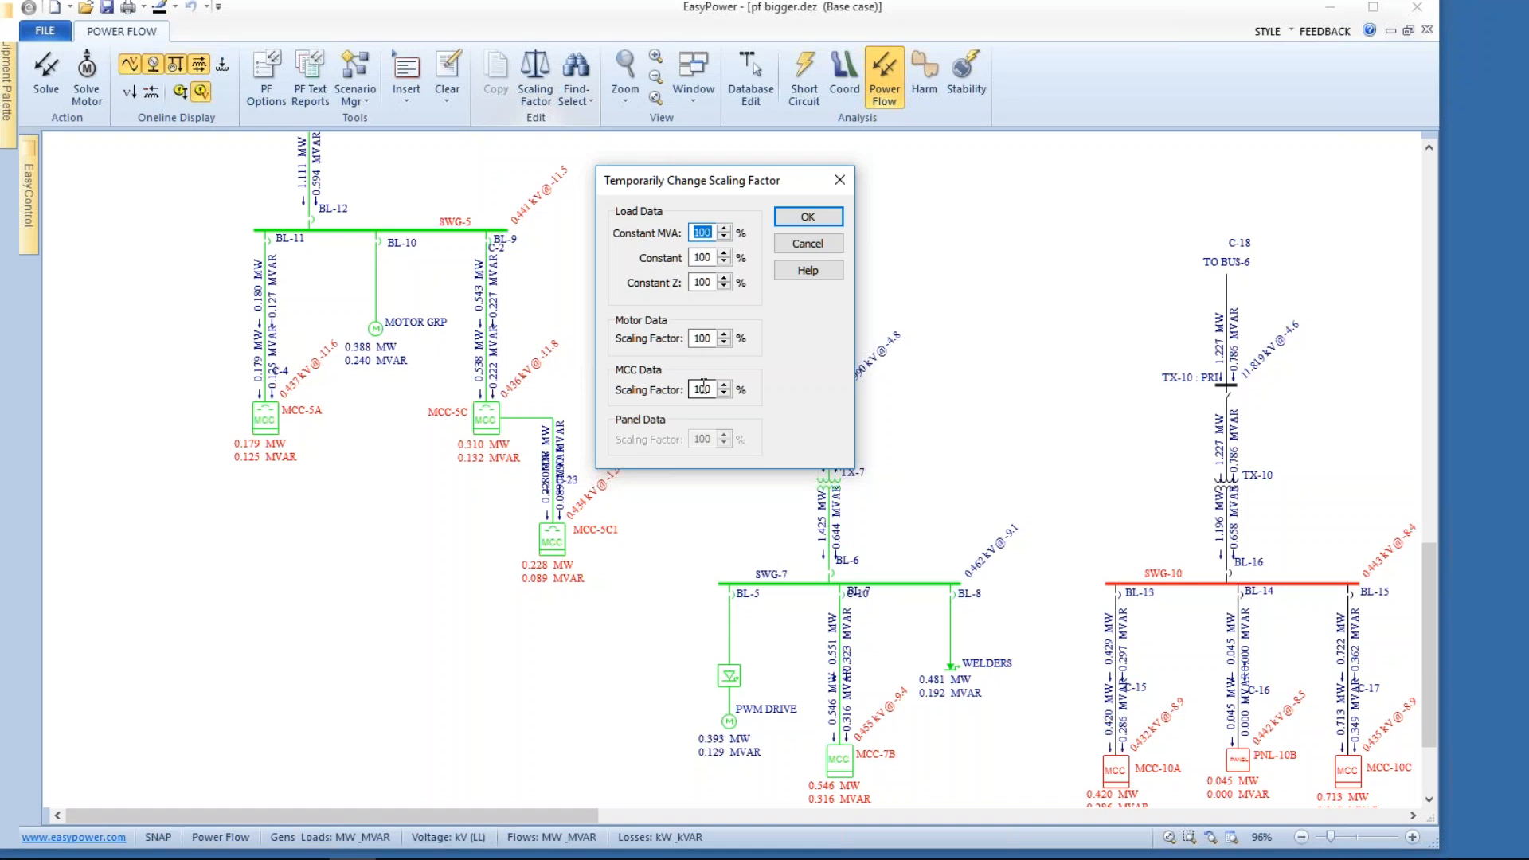
pyautogui.doubleClick(714, 336)
pyautogui.write('45')
pyautogui.doubleClick(716, 391)
pyautogui.write('55')
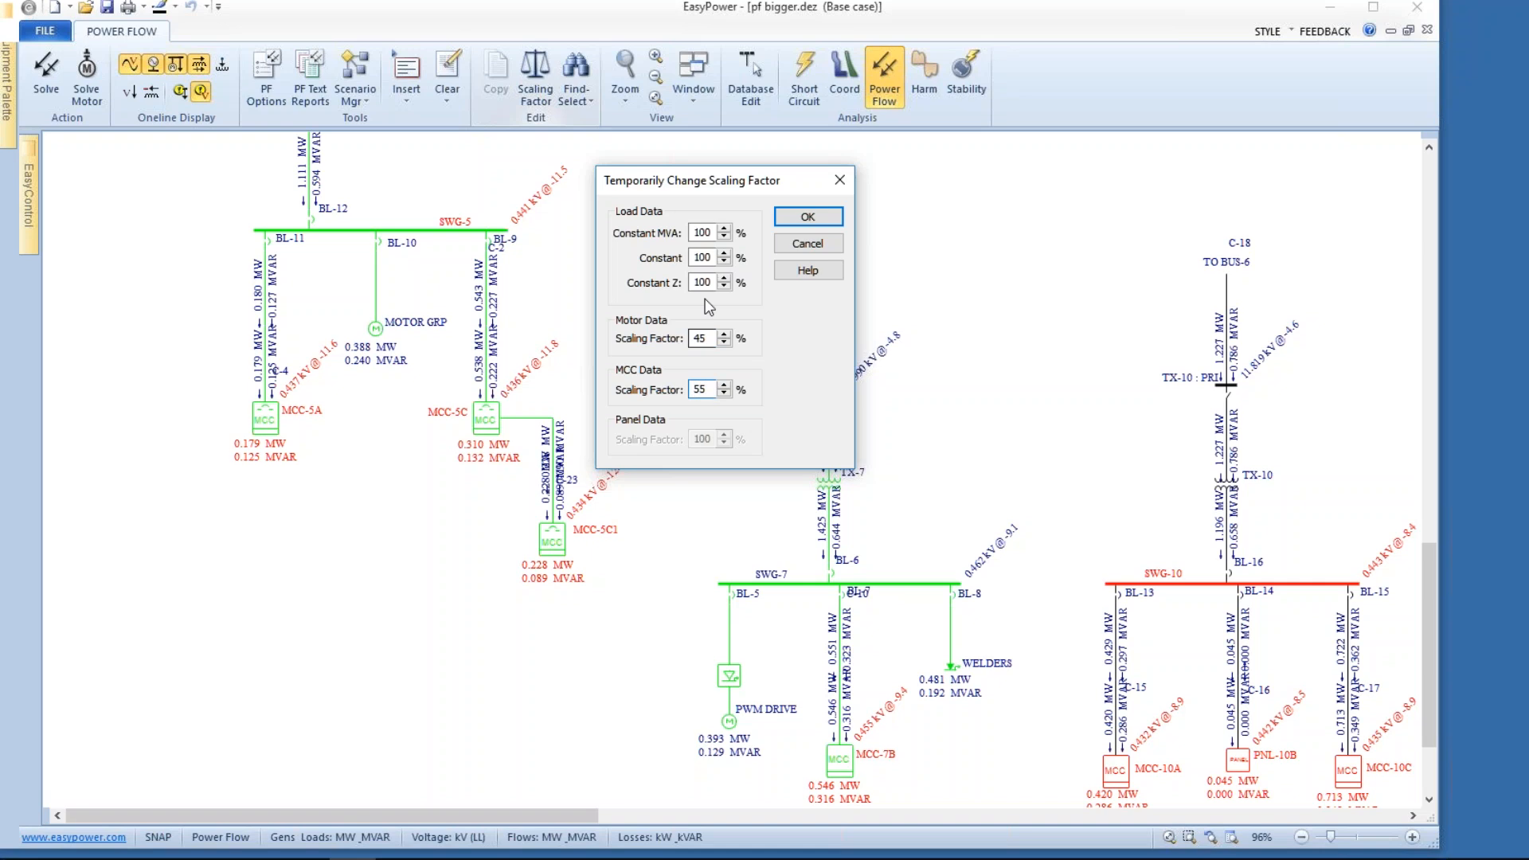
pyautogui.click(795, 222)
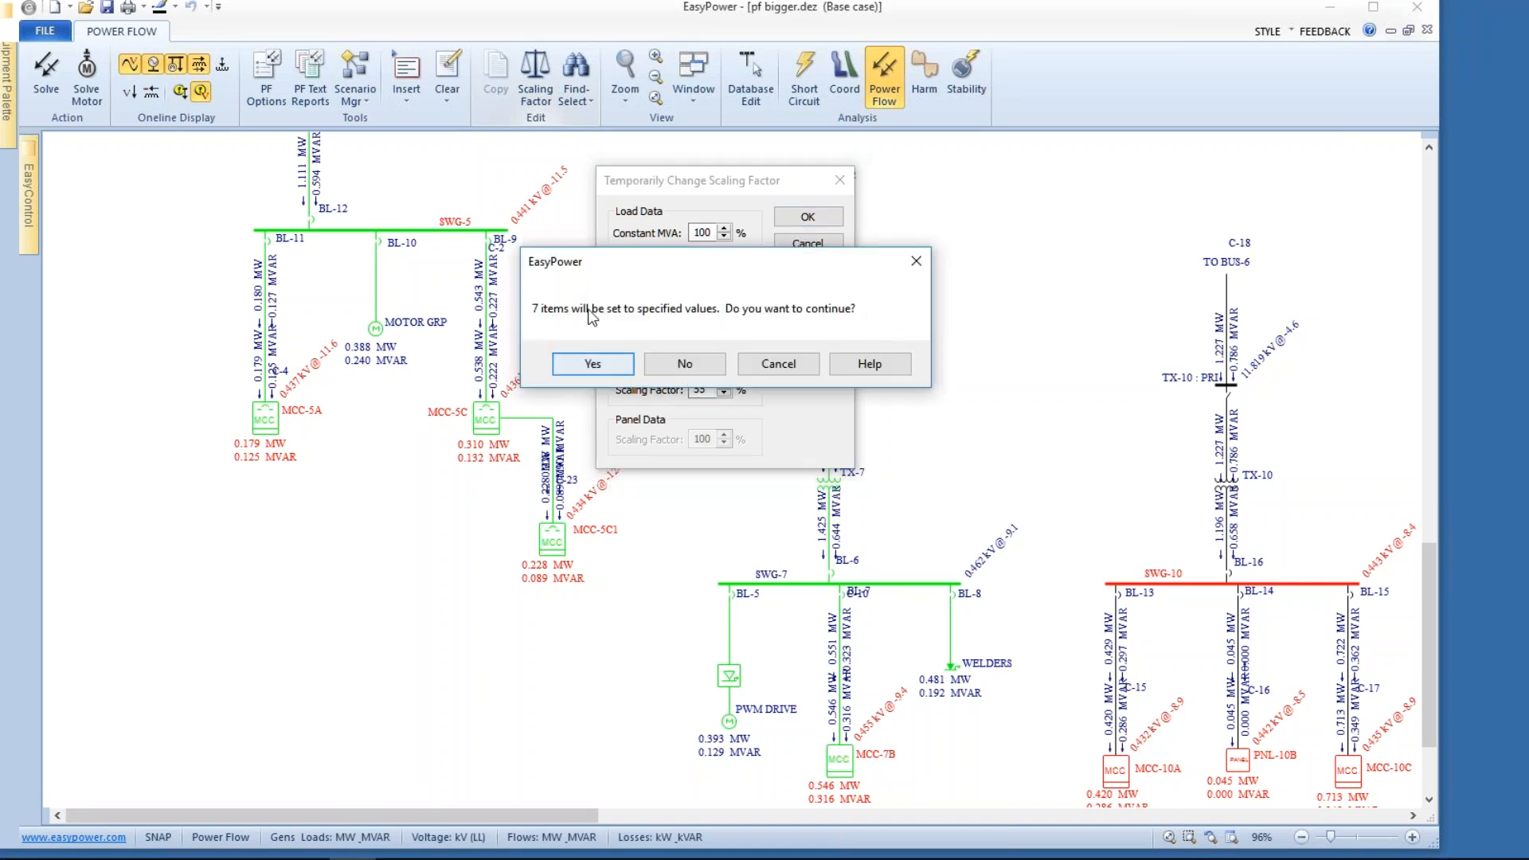
pyautogui.click(606, 365)
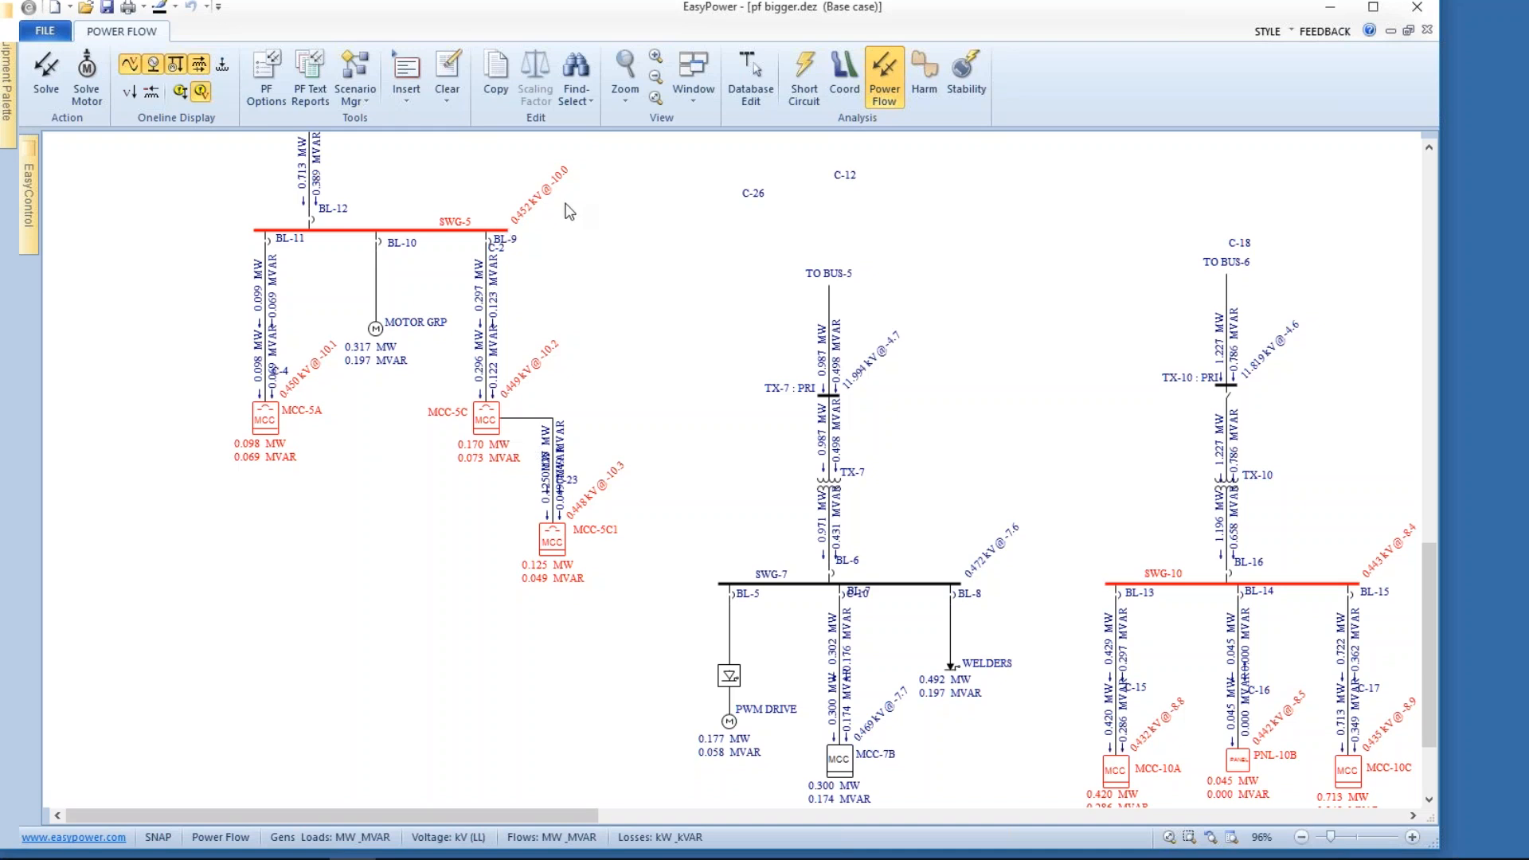
# Step: Switch to database editing and place a capacitor below bus SWG-5, between BL-10 and BL-9
pyautogui.moveTo(622, 235); pyautogui.dragTo(673, 552)
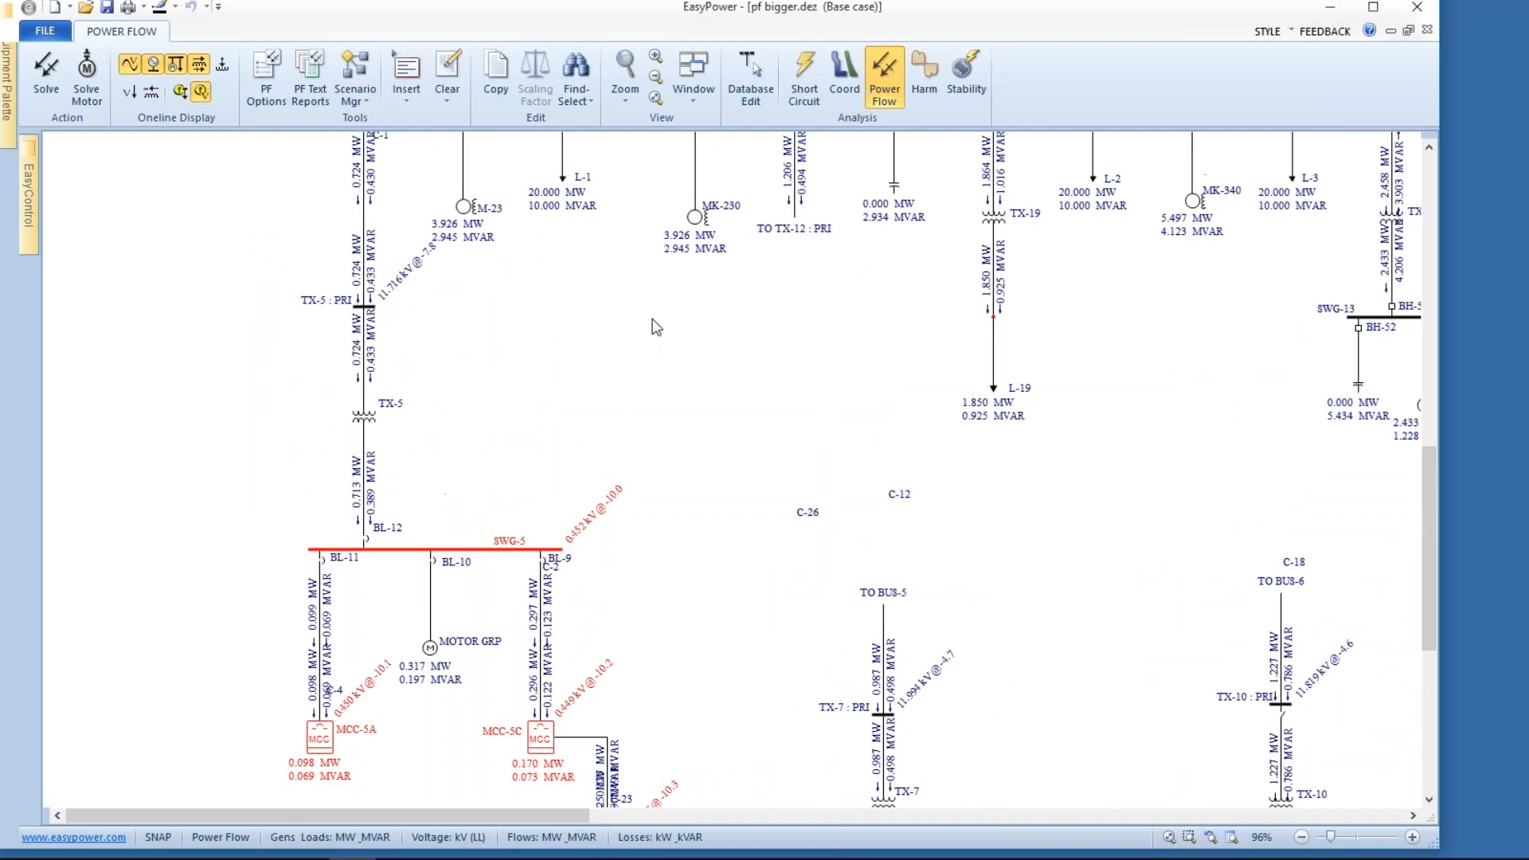
pyautogui.moveTo(656, 327); pyautogui.dragTo(599, 514)
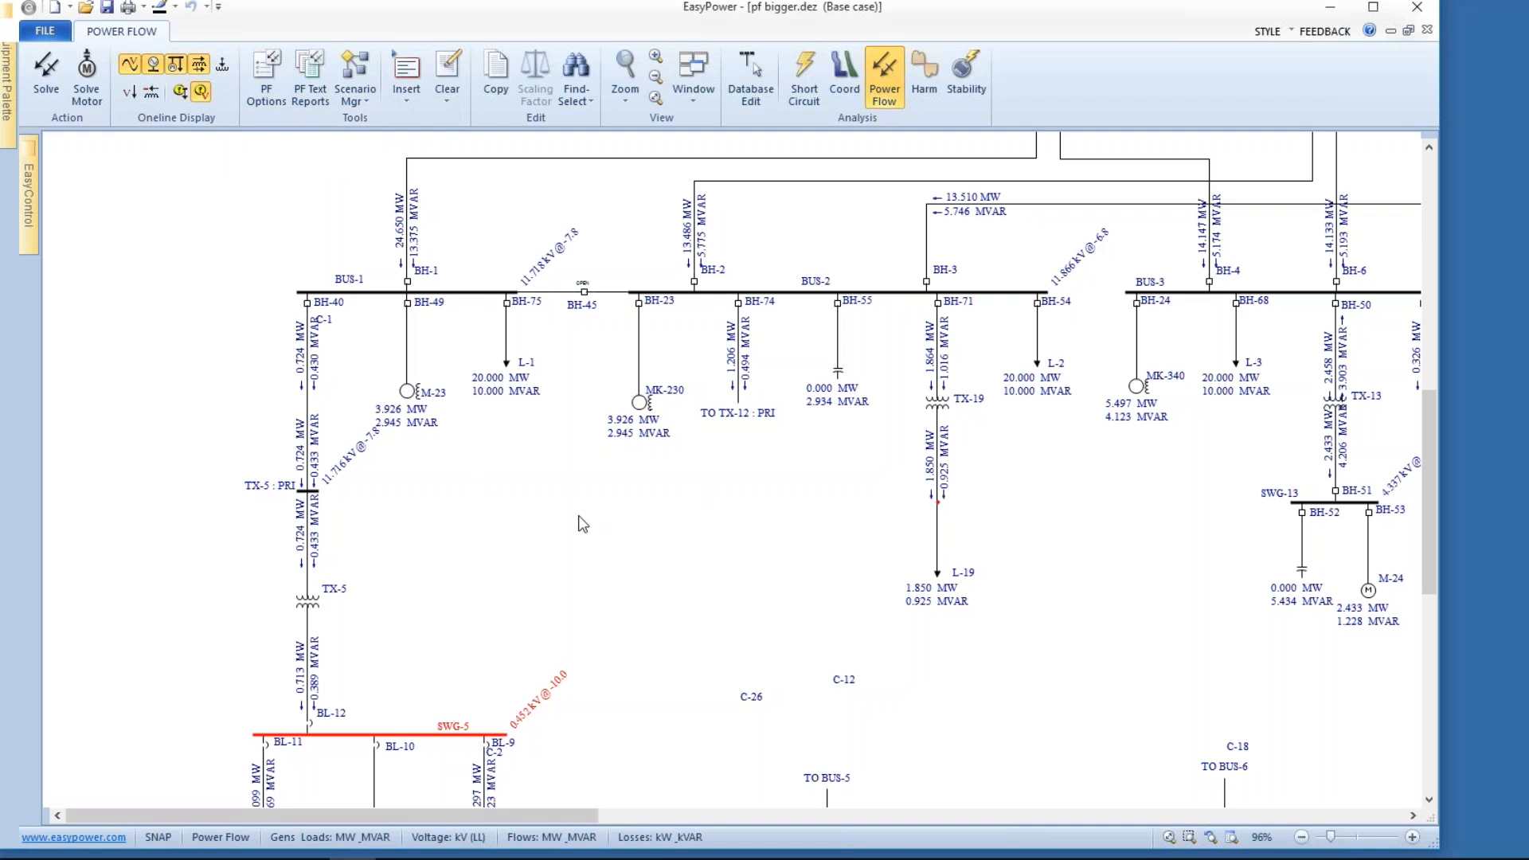
pyautogui.moveTo(476, 555); pyautogui.dragTo(613, 340)
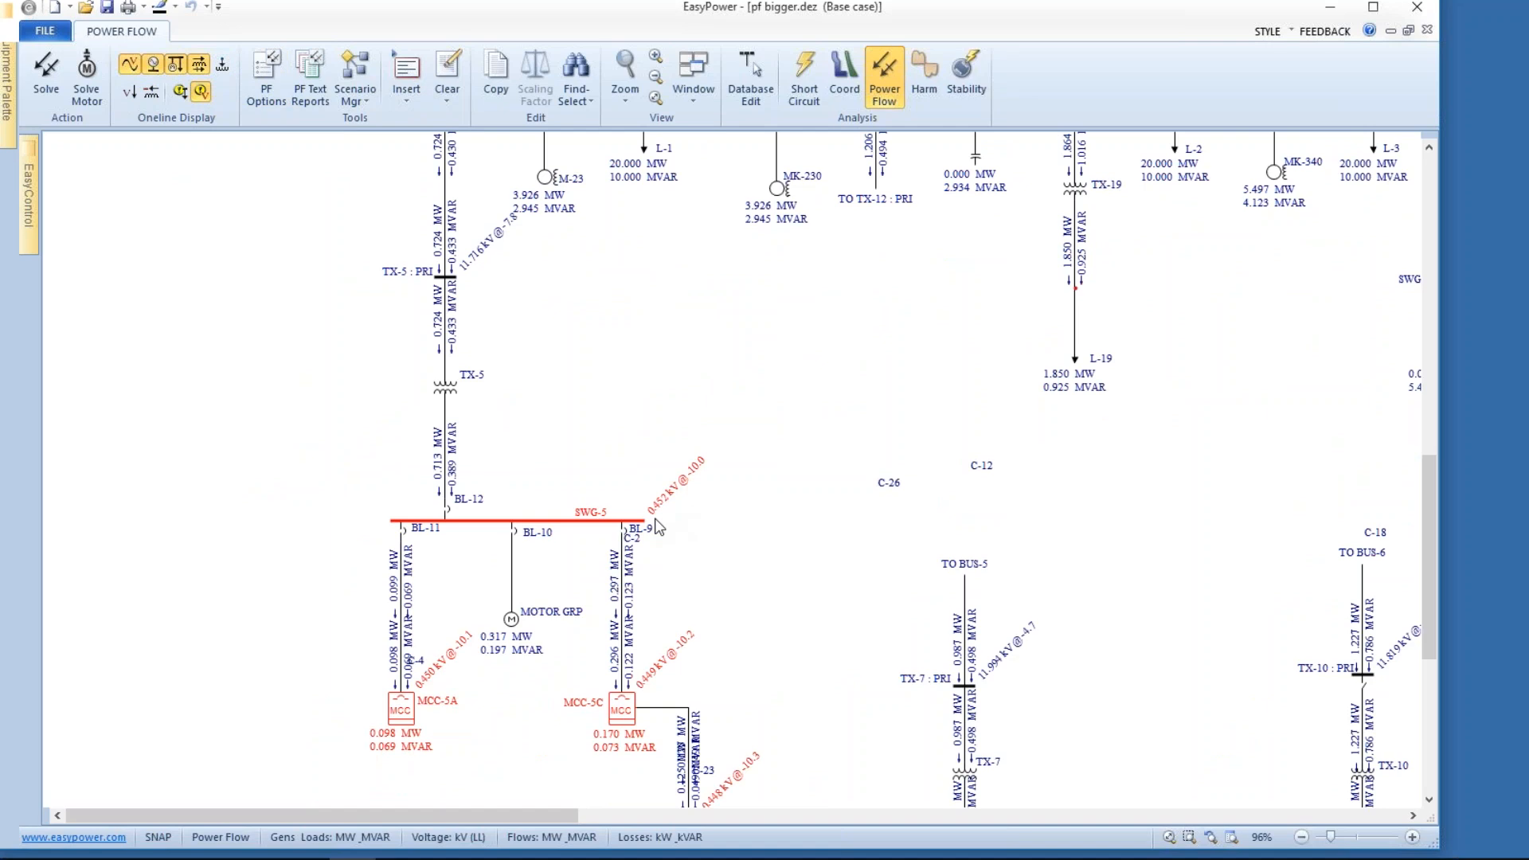
pyautogui.scroll(3, 667, 514)
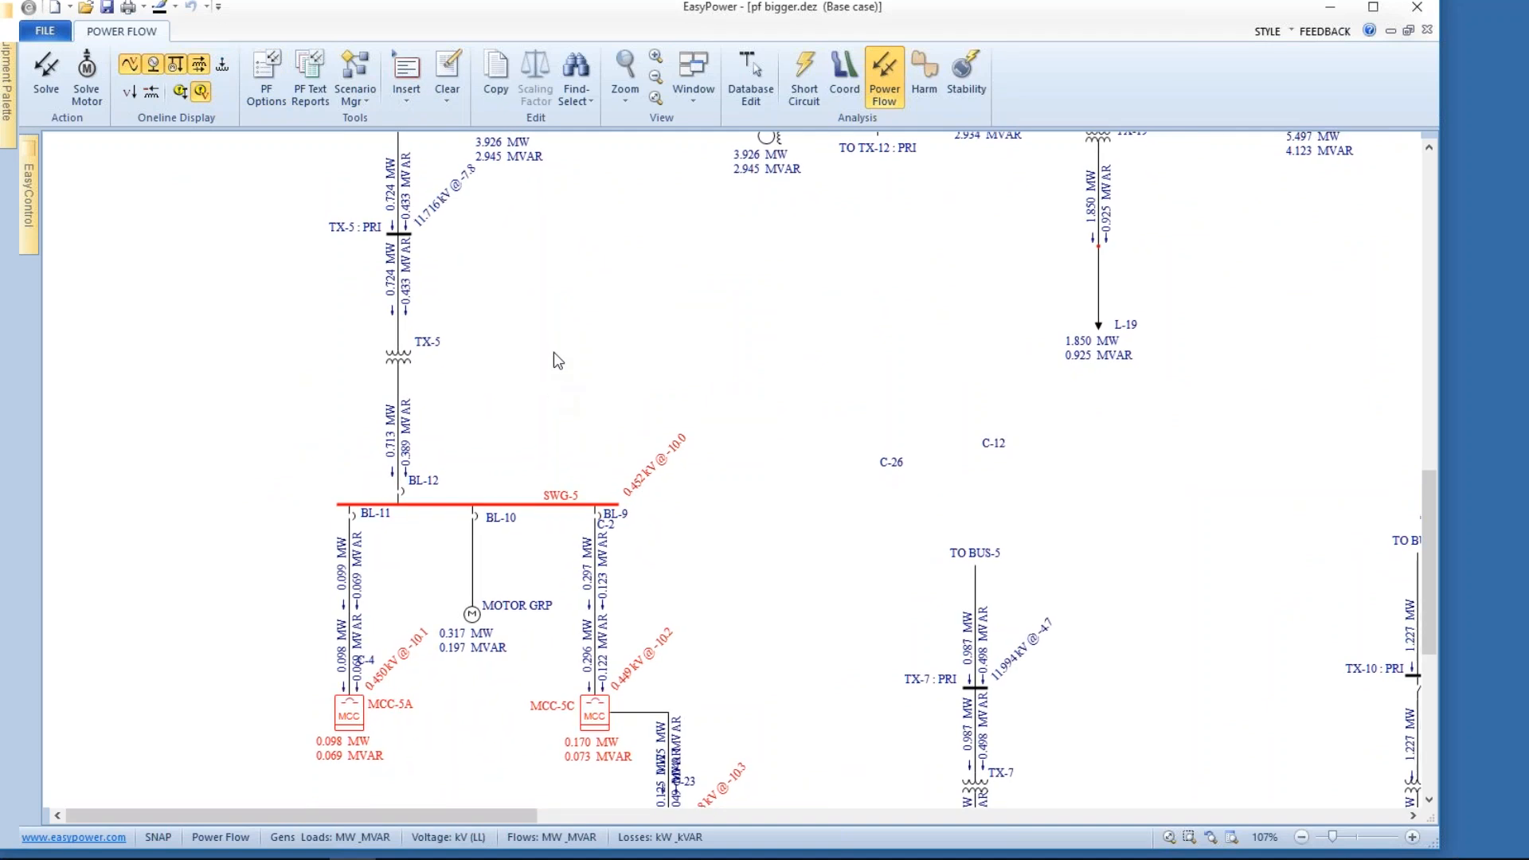
pyautogui.moveTo(553, 352); pyautogui.dragTo(633, 278)
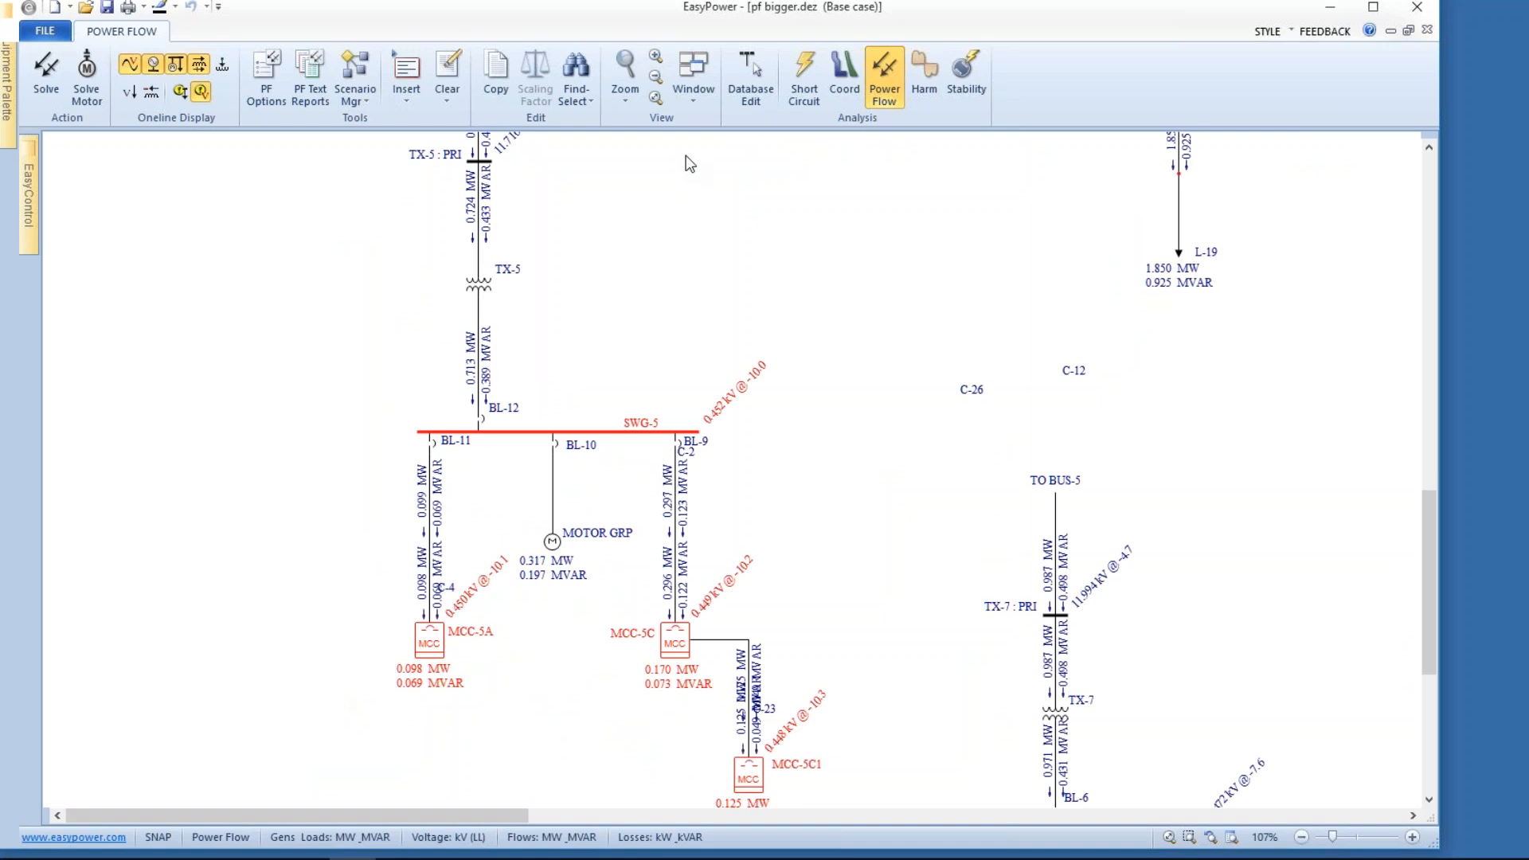
pyautogui.click(743, 96)
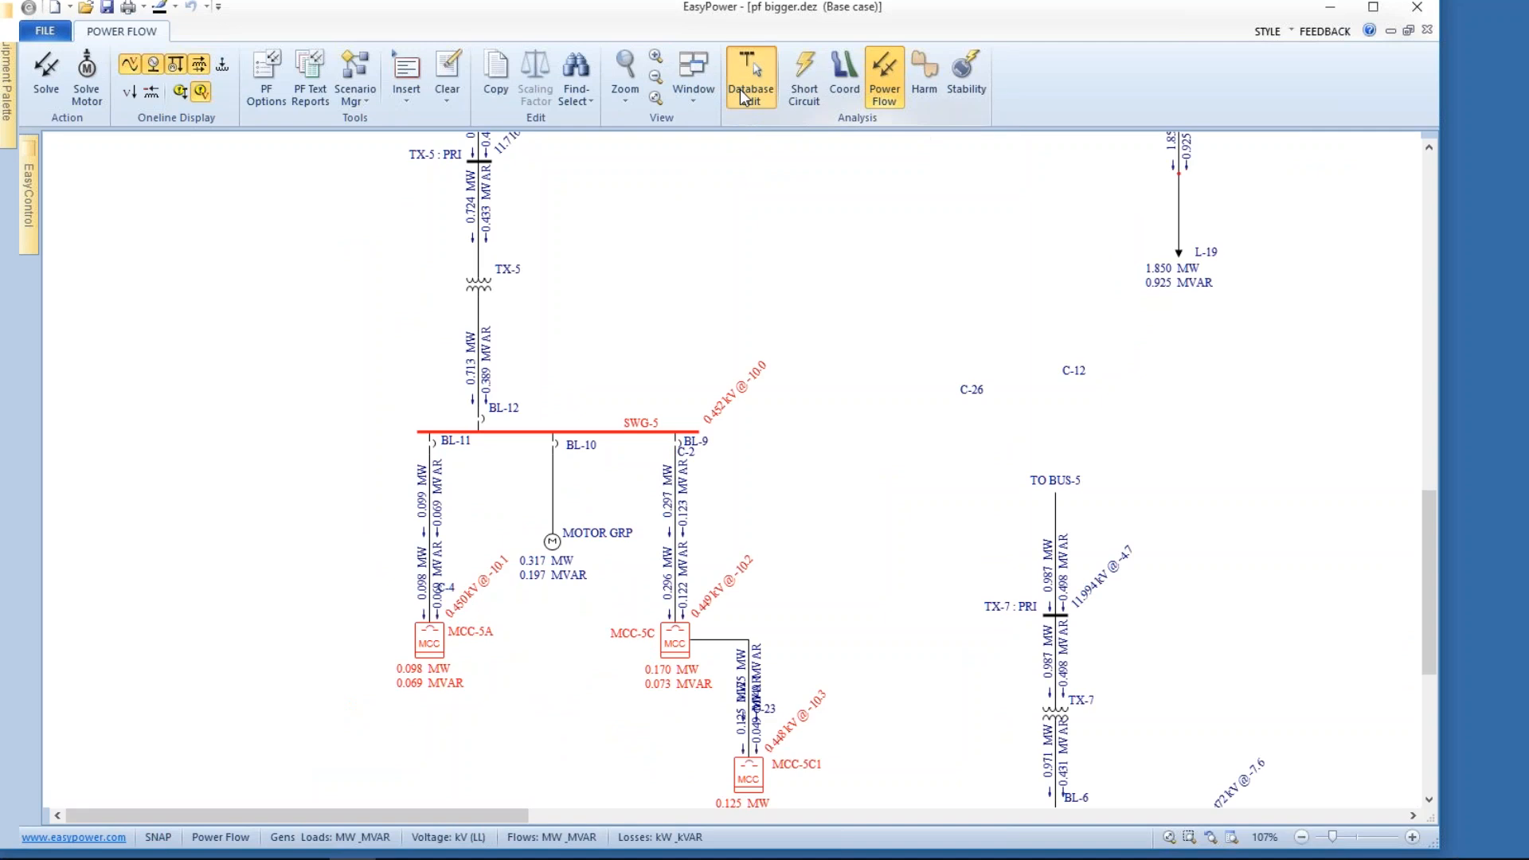
pyautogui.click(599, 481)
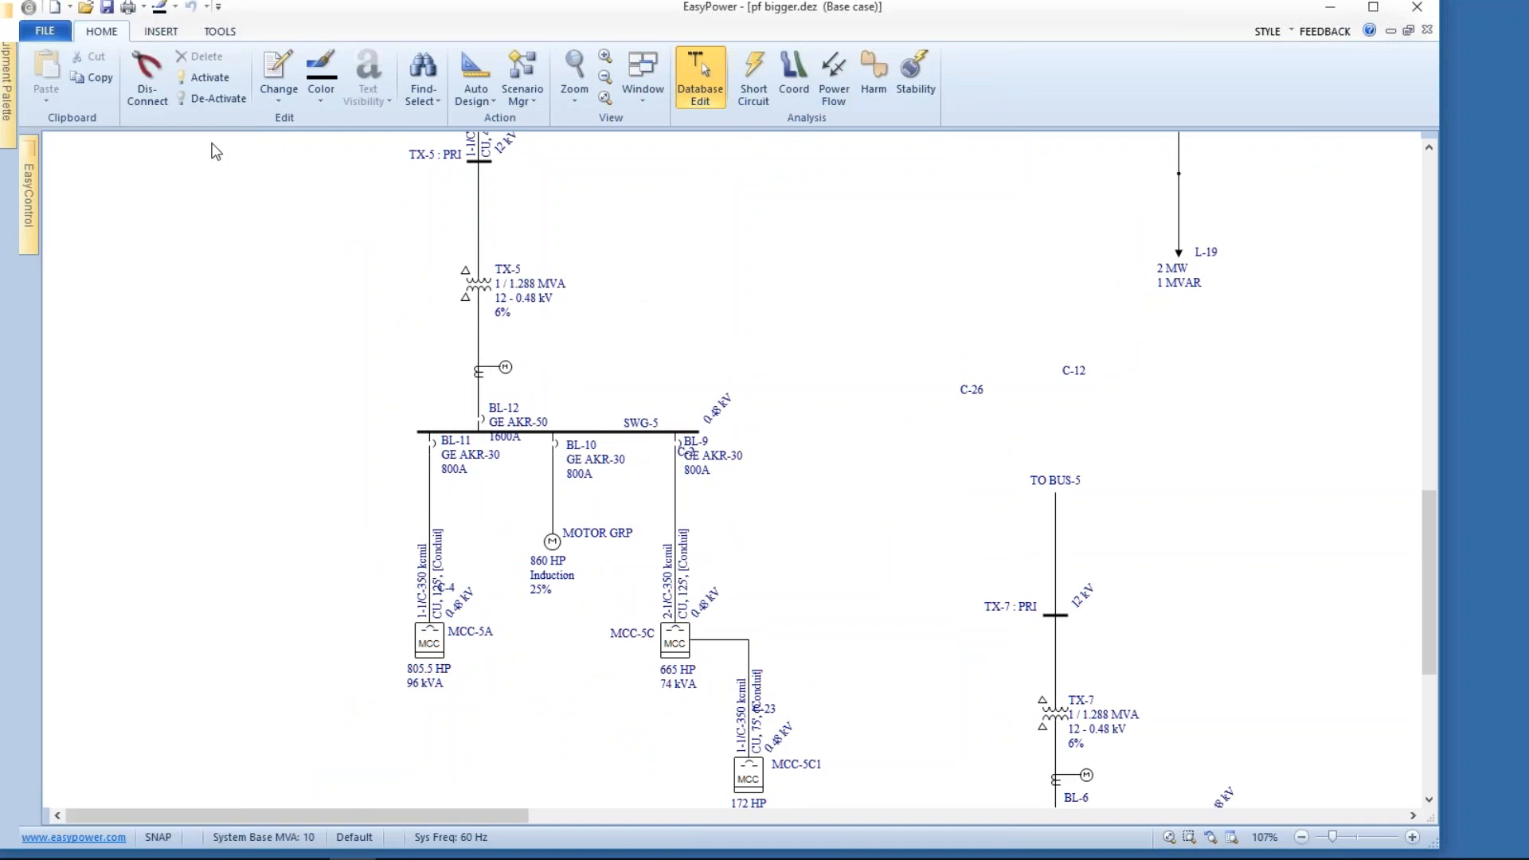
pyautogui.moveTo(8, 71)
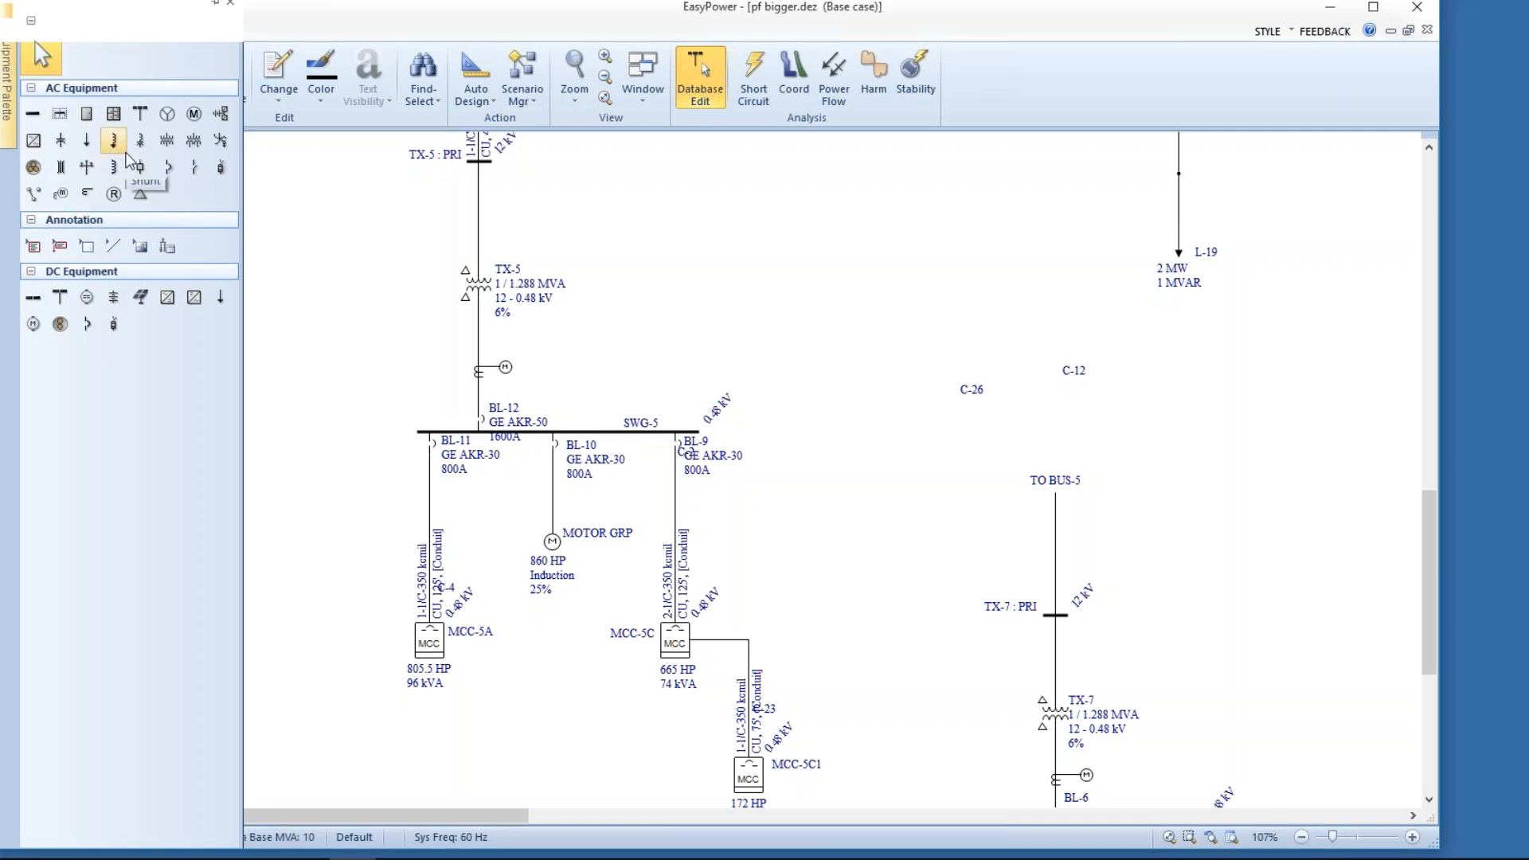
pyautogui.click(87, 141)
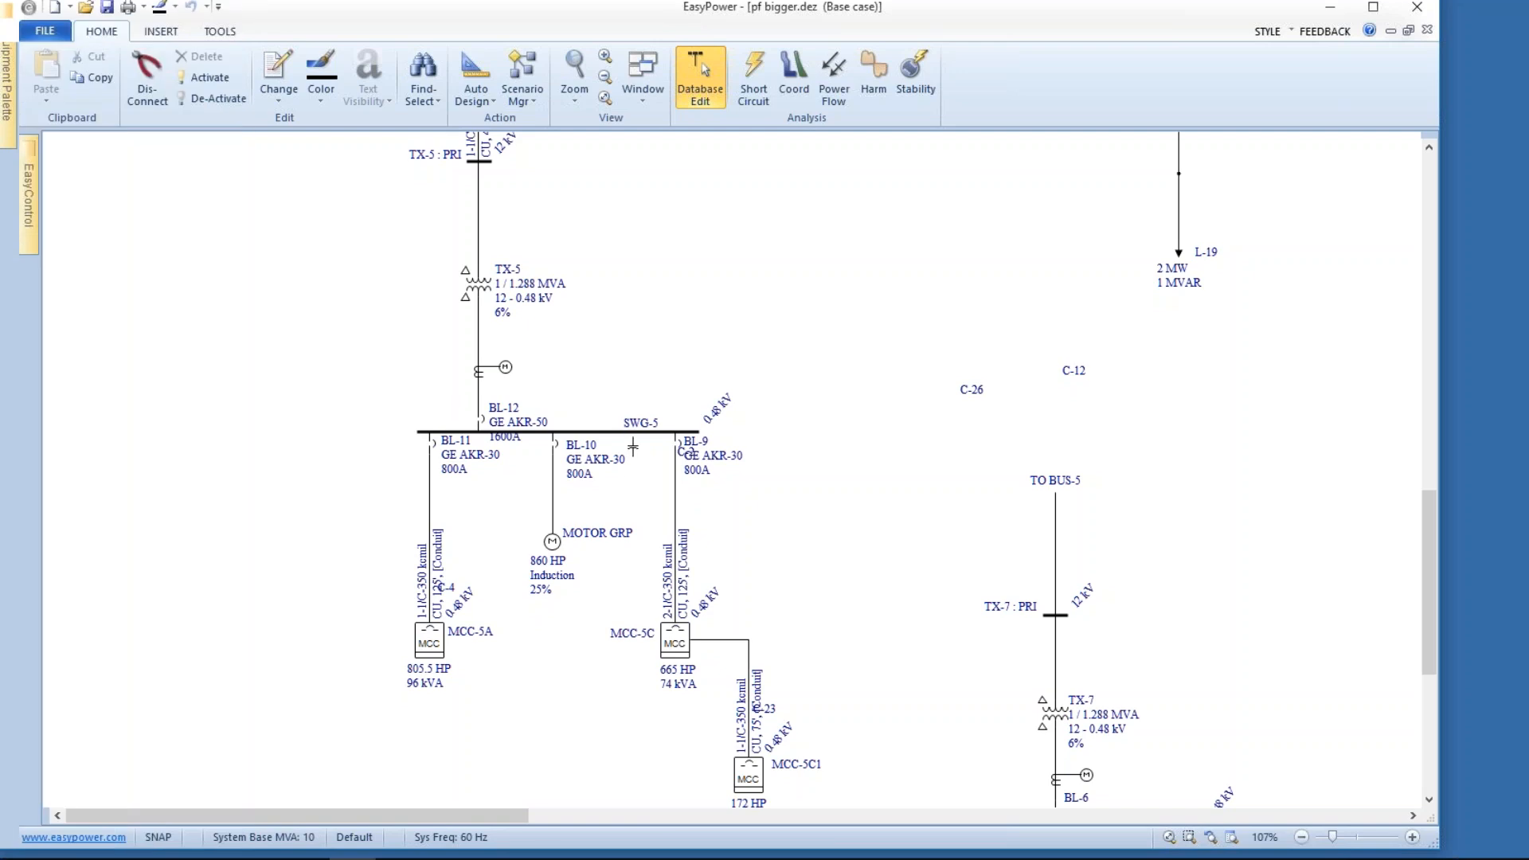
pyautogui.moveTo(633, 447); pyautogui.dragTo(640, 573)
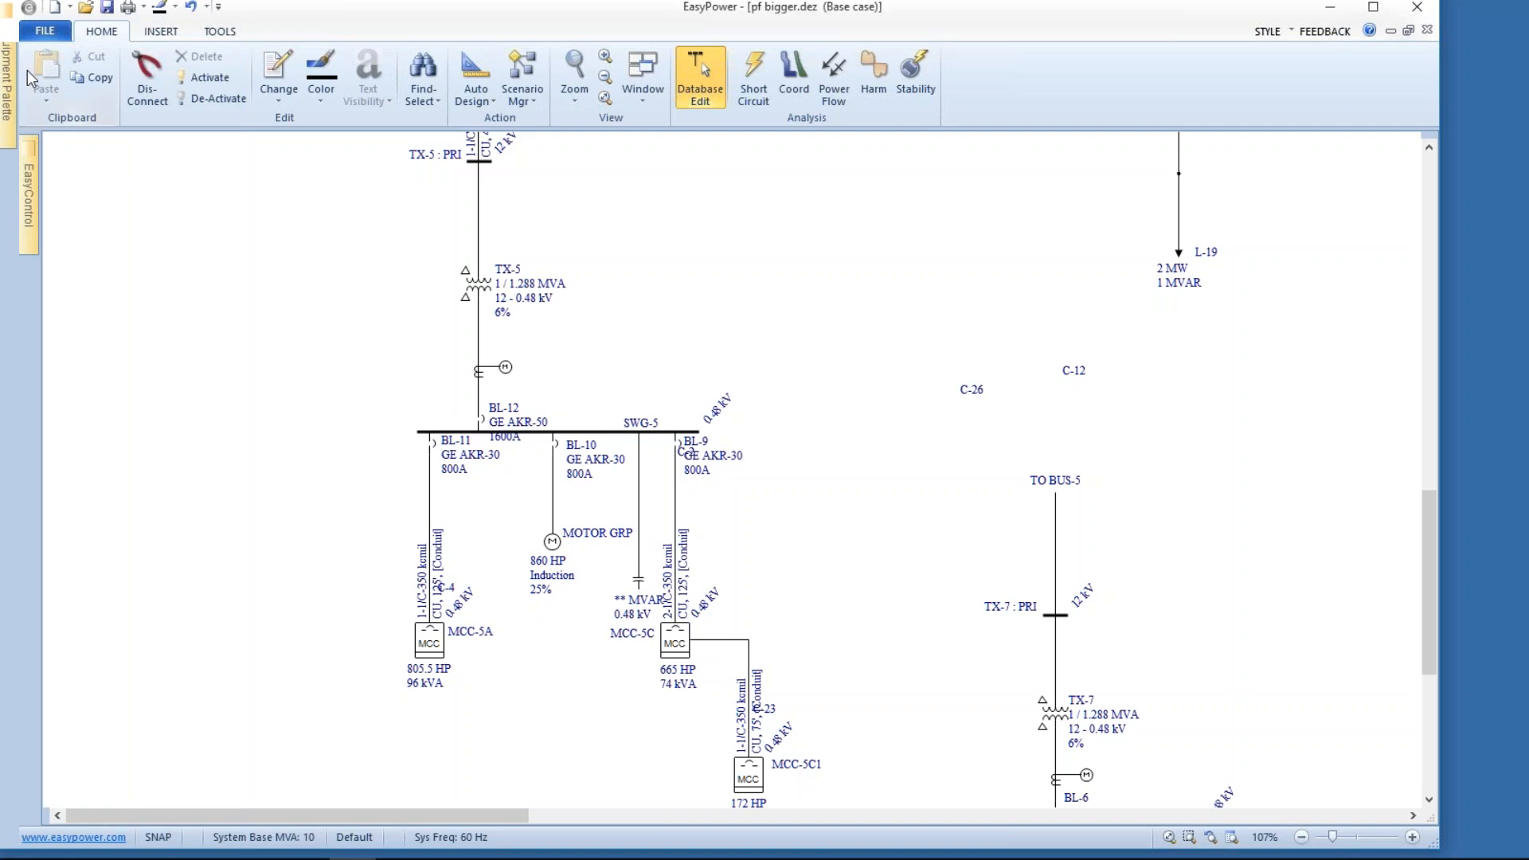
# Step: Keep the equipment palette pinned open and place a switch in the new capacitor's branch just below bus SWG-5
pyautogui.moveTo(9, 65)
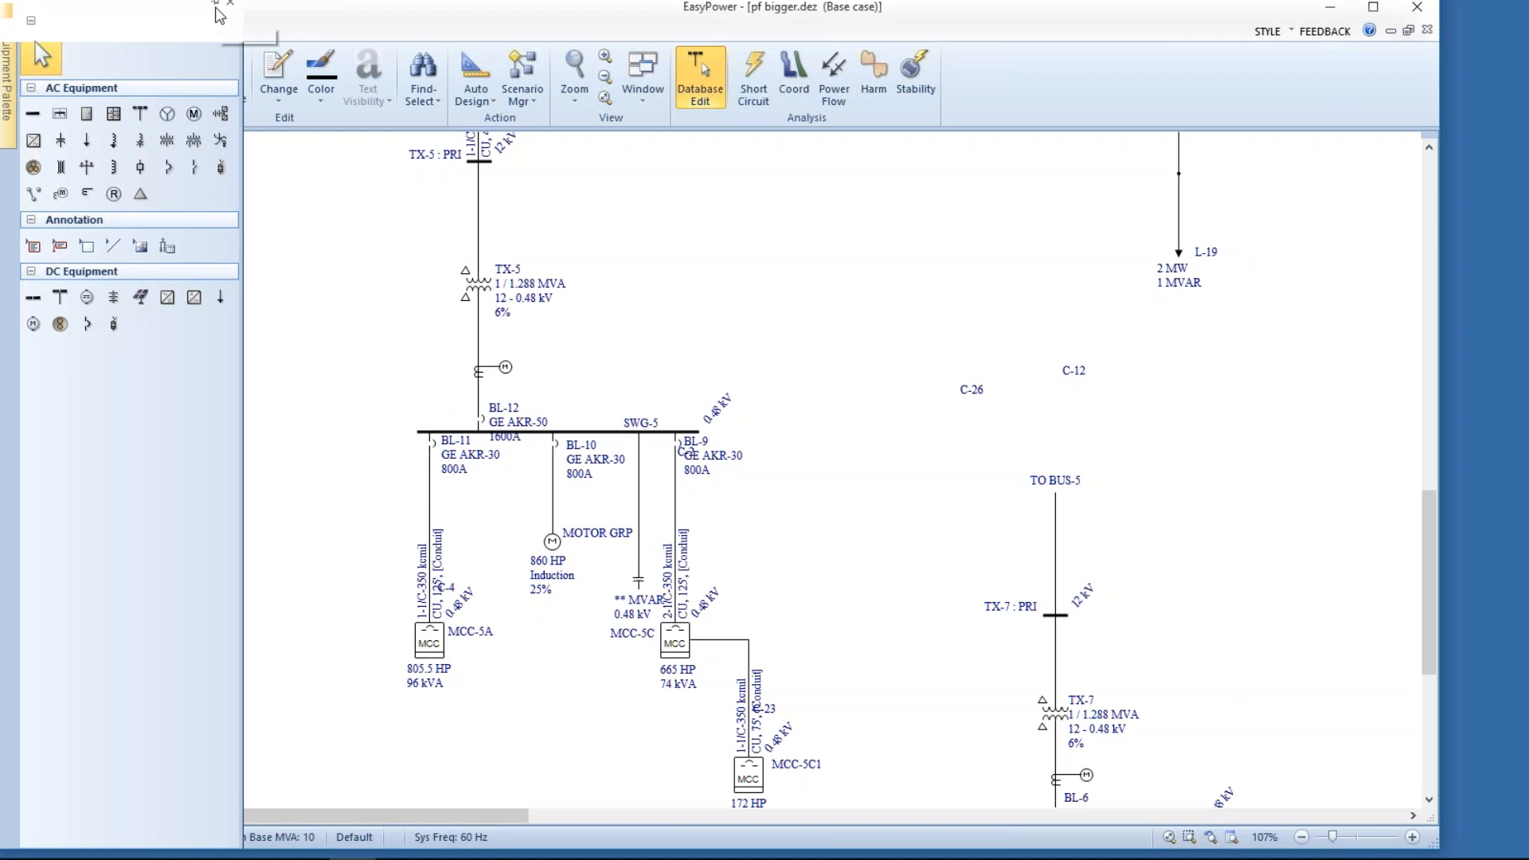
pyautogui.click(216, 4)
pyautogui.click(170, 306)
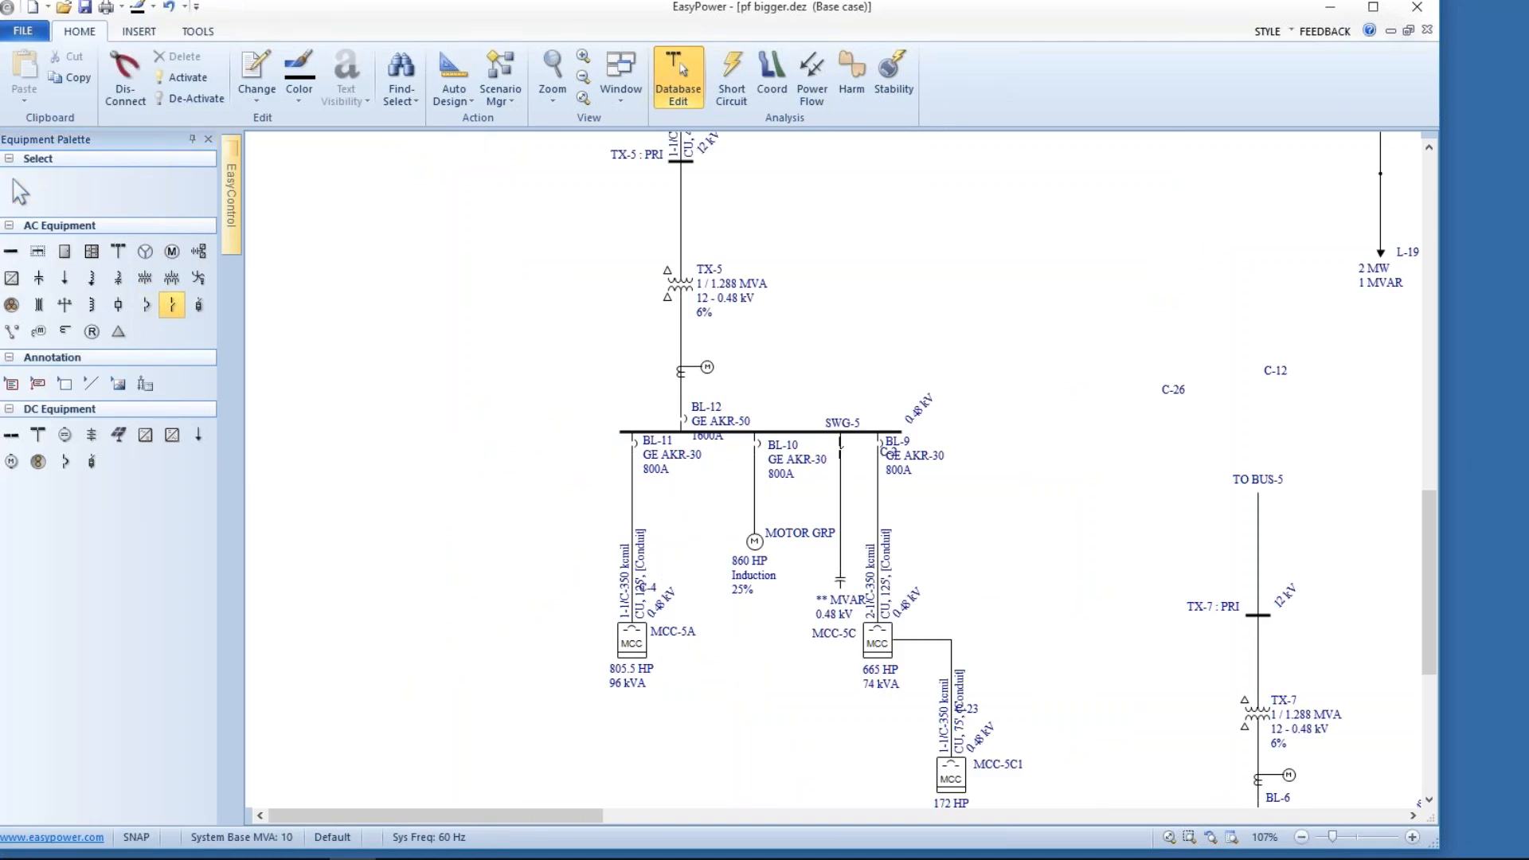
pyautogui.press('Escape')
# Step: Give transformer TX-5 a load tap changer with the tap on the To side and voltage control on the To side
pyautogui.click(677, 298)
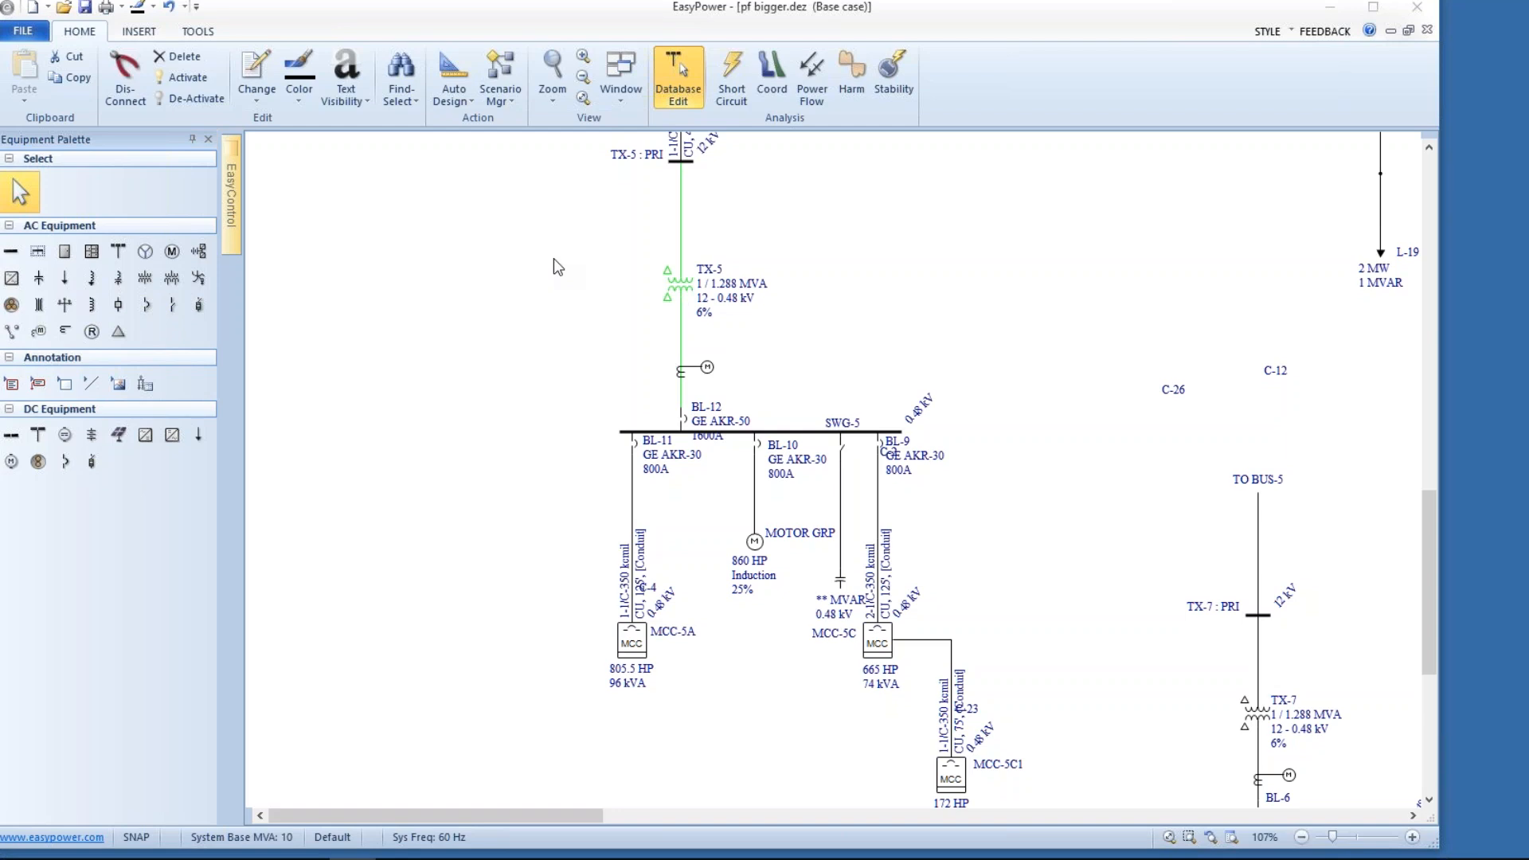
pyautogui.press('Return')
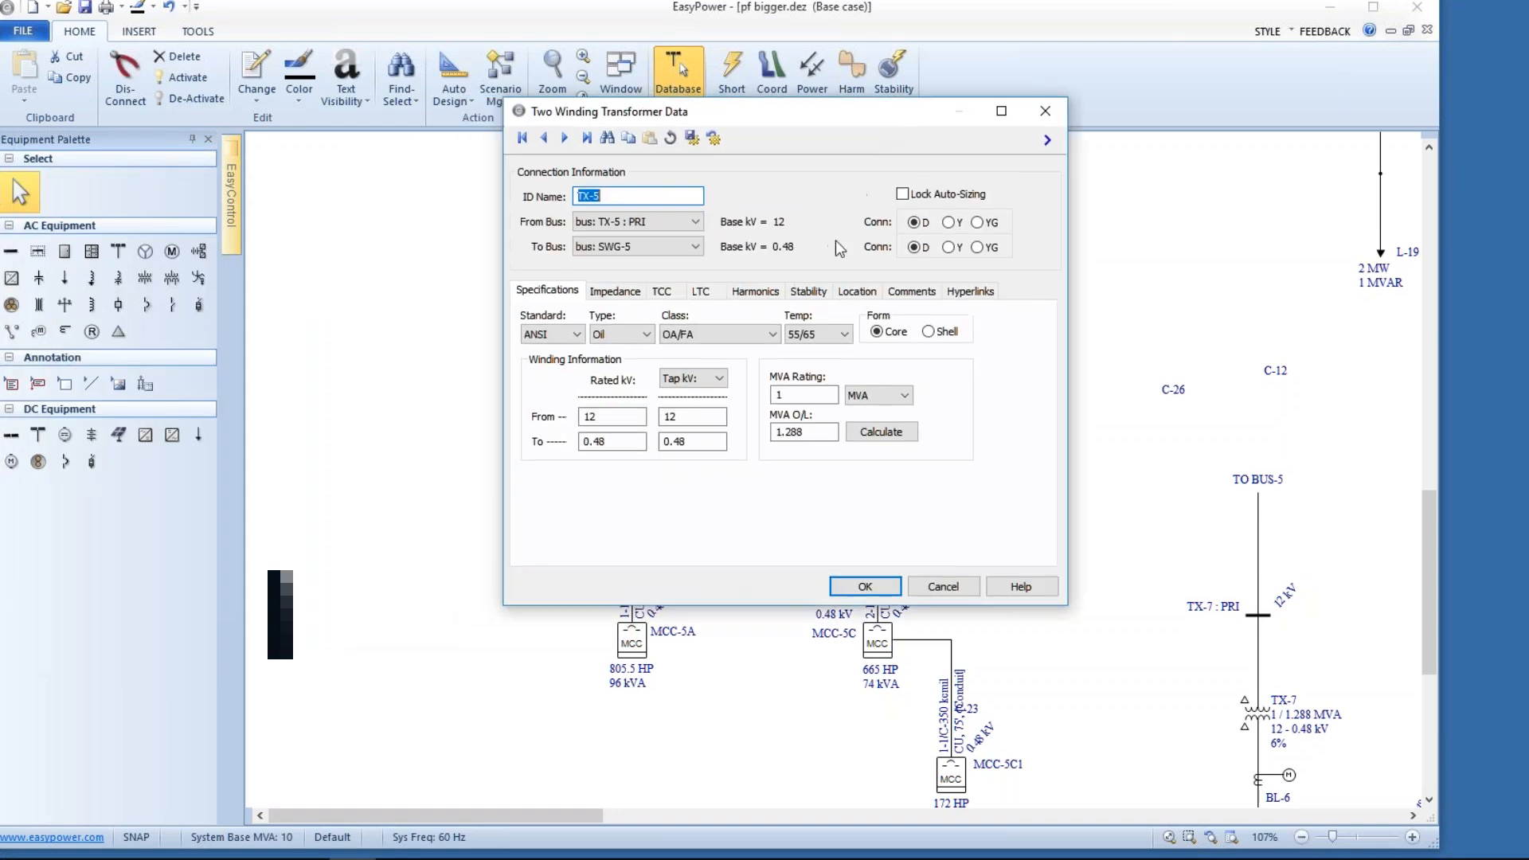
pyautogui.click(698, 292)
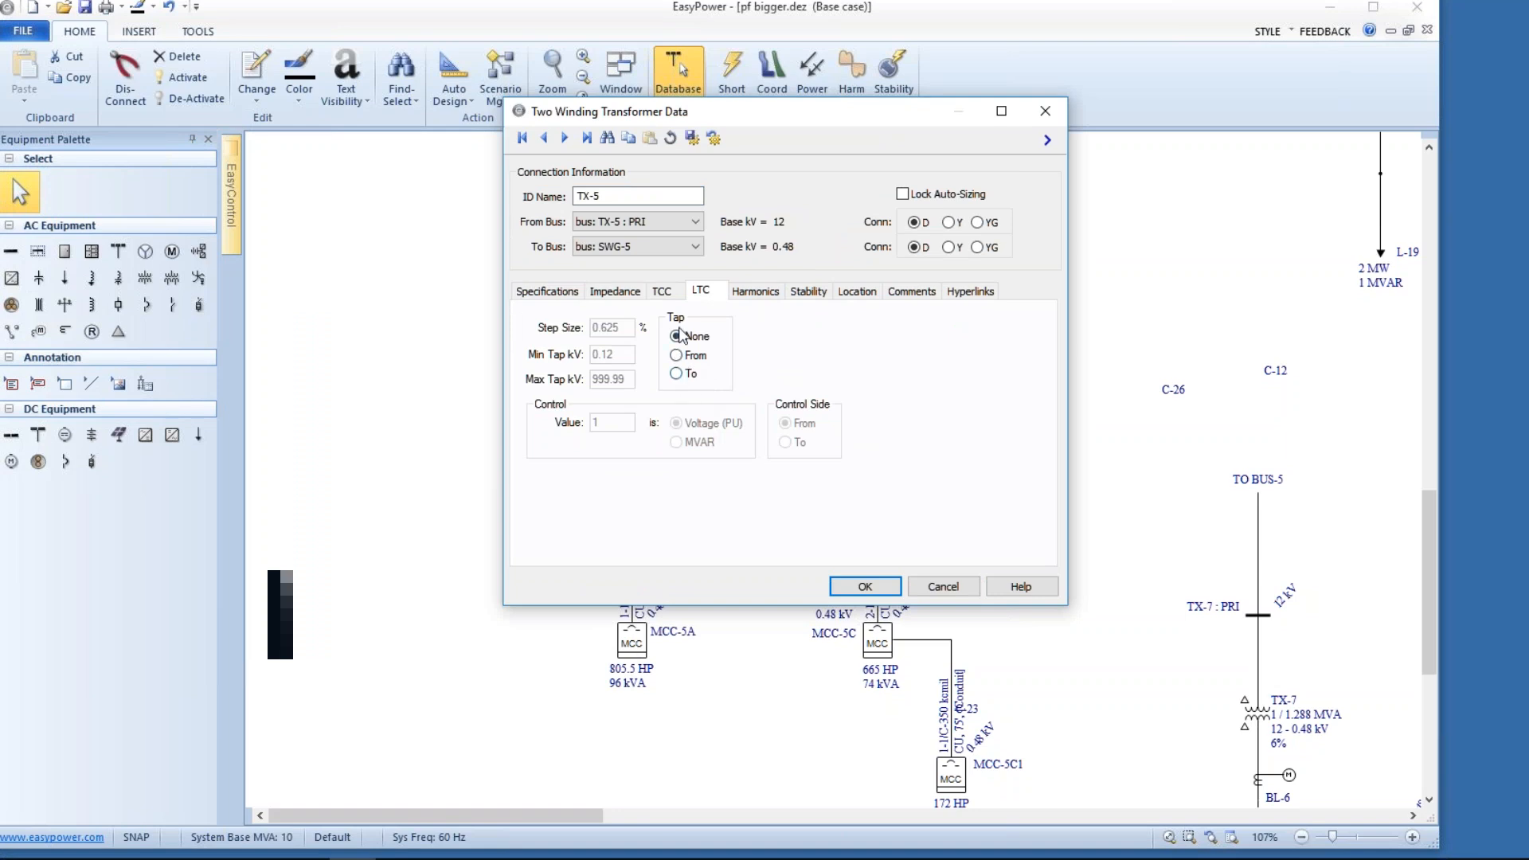
pyautogui.click(676, 375)
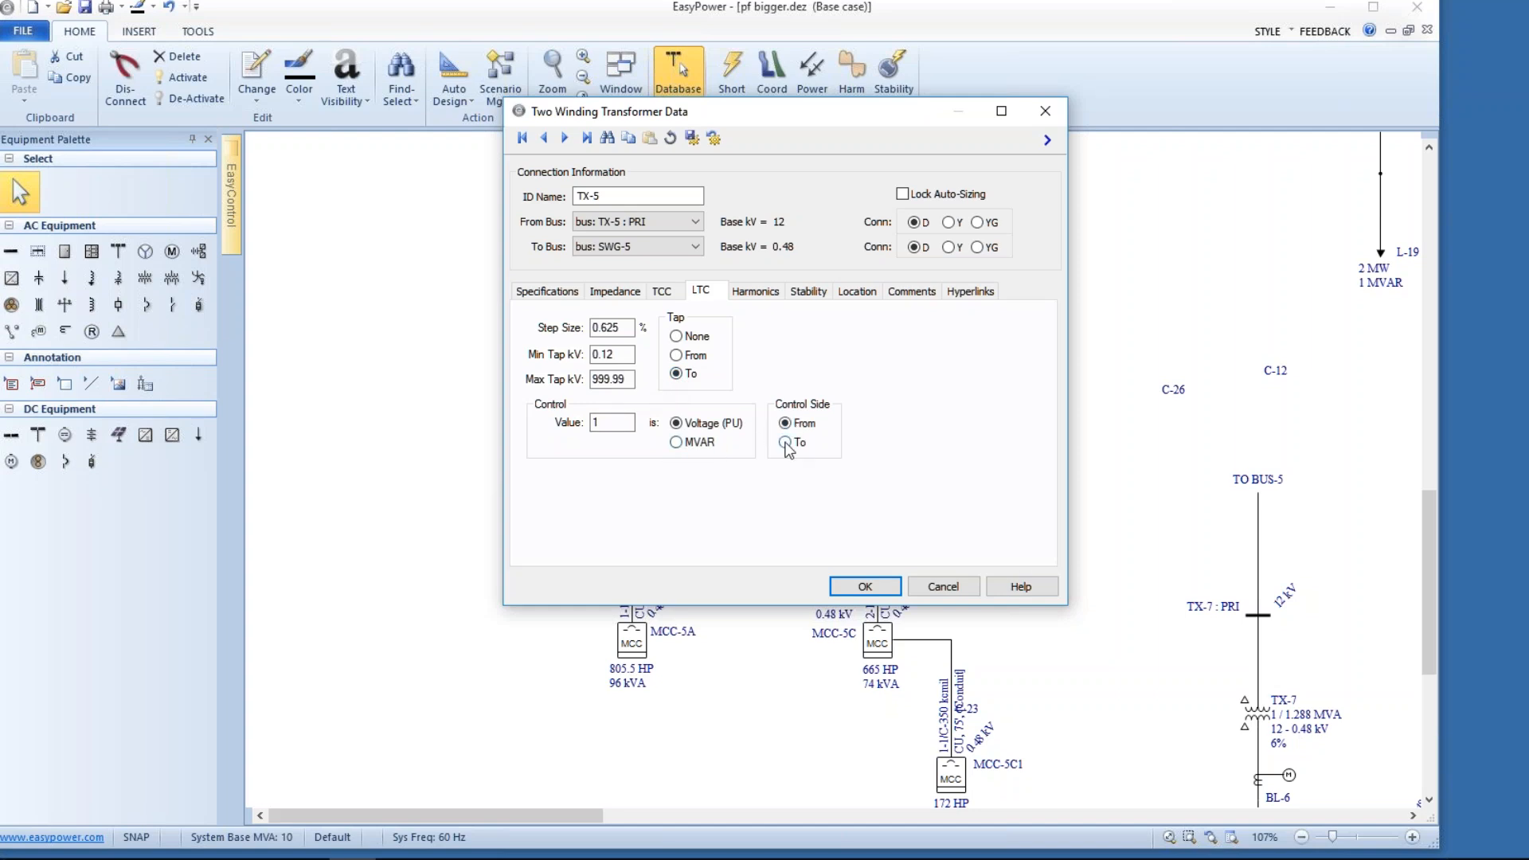
pyautogui.click(786, 445)
pyautogui.click(865, 587)
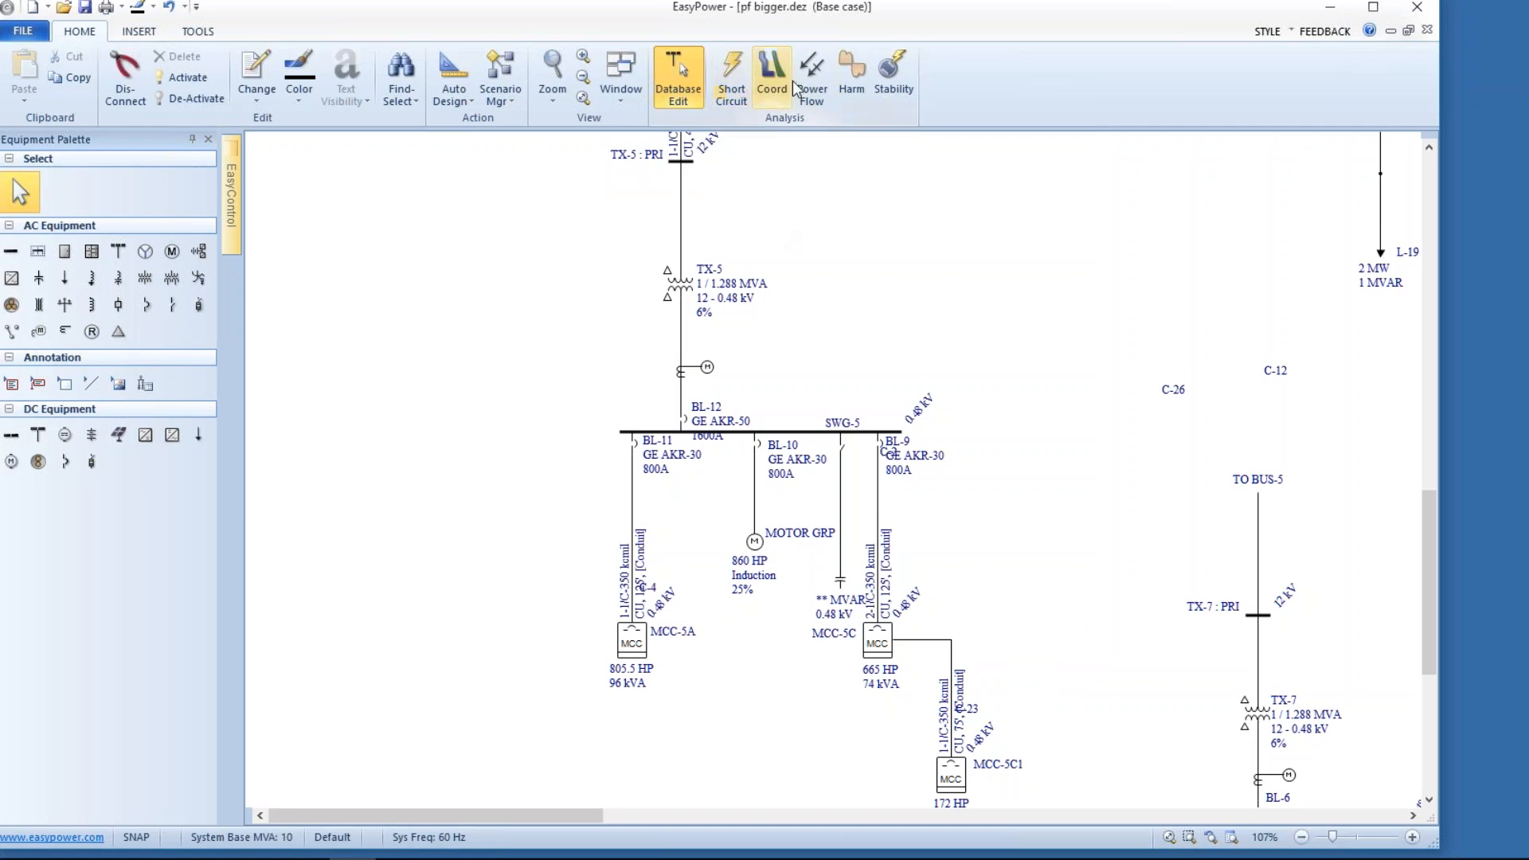
# Step: Try to enter Power Flow, view the error report of incomplete items, and return to the one-line
pyautogui.click(812, 77)
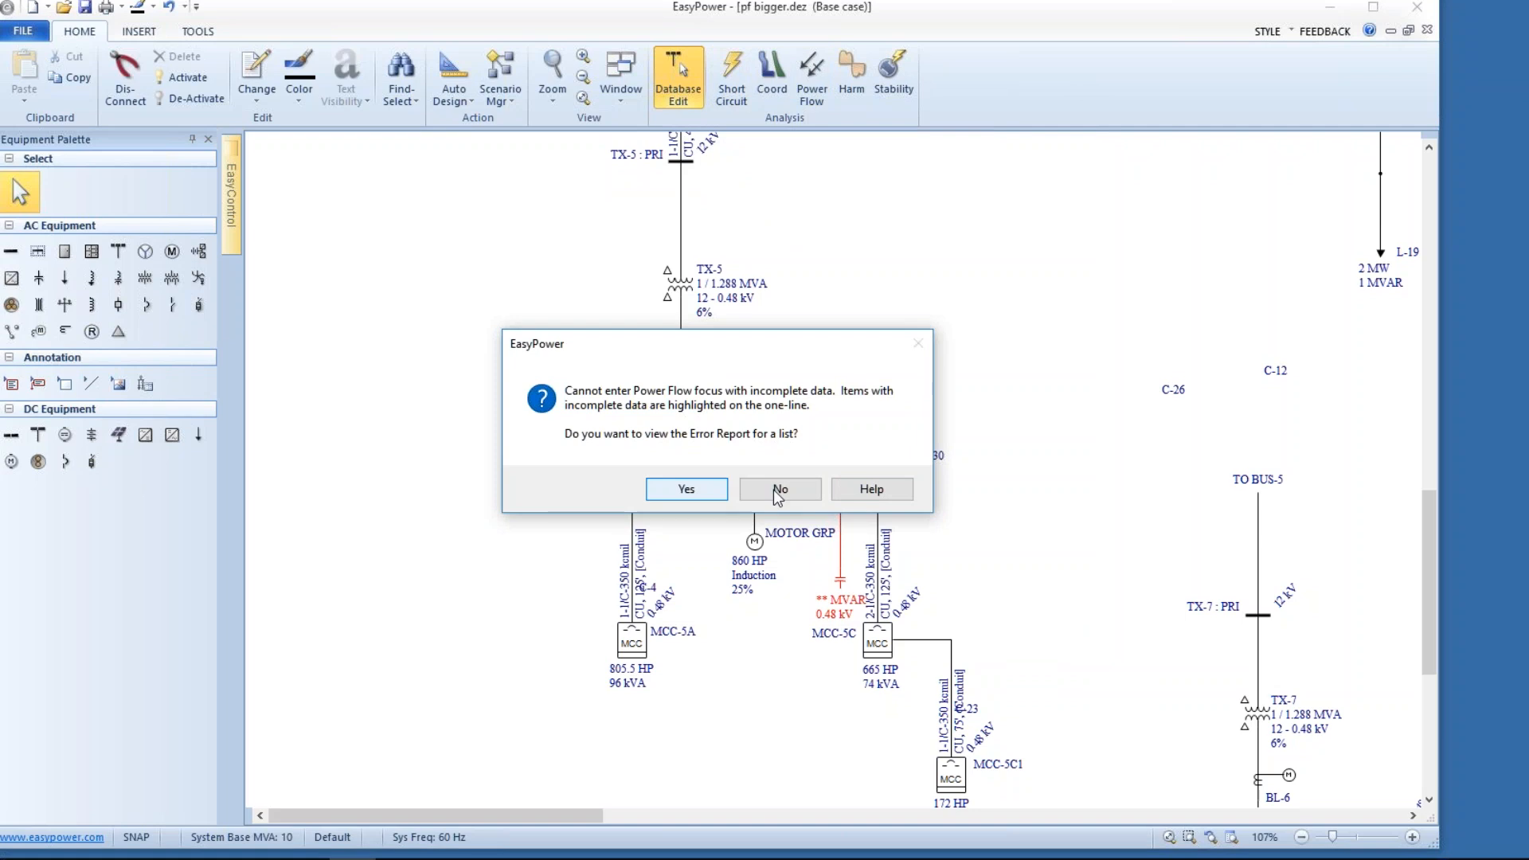
pyautogui.click(707, 493)
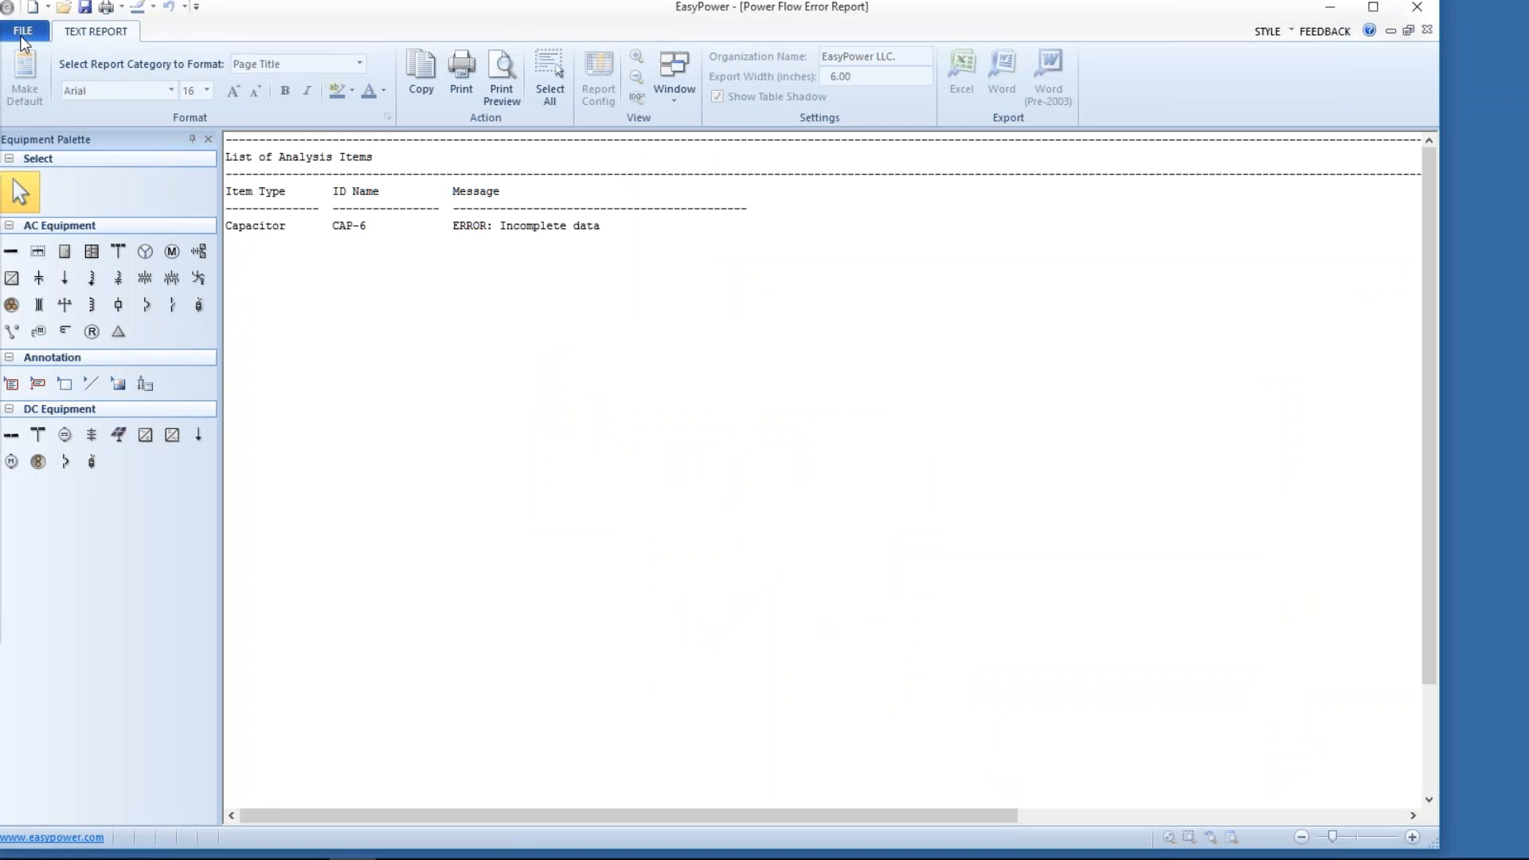
pyautogui.click(490, 342)
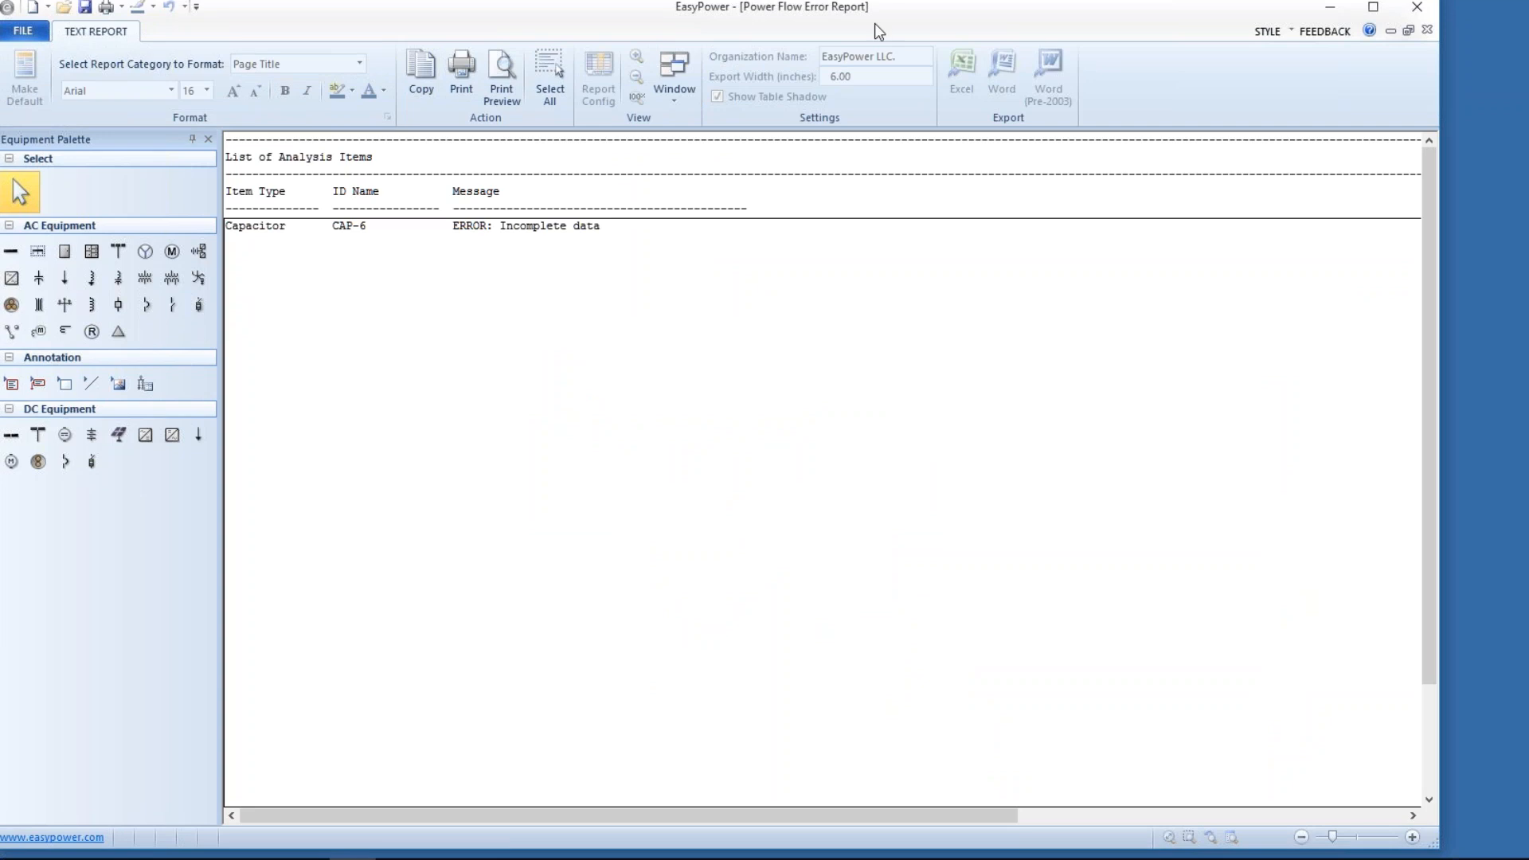
pyautogui.click(1389, 35)
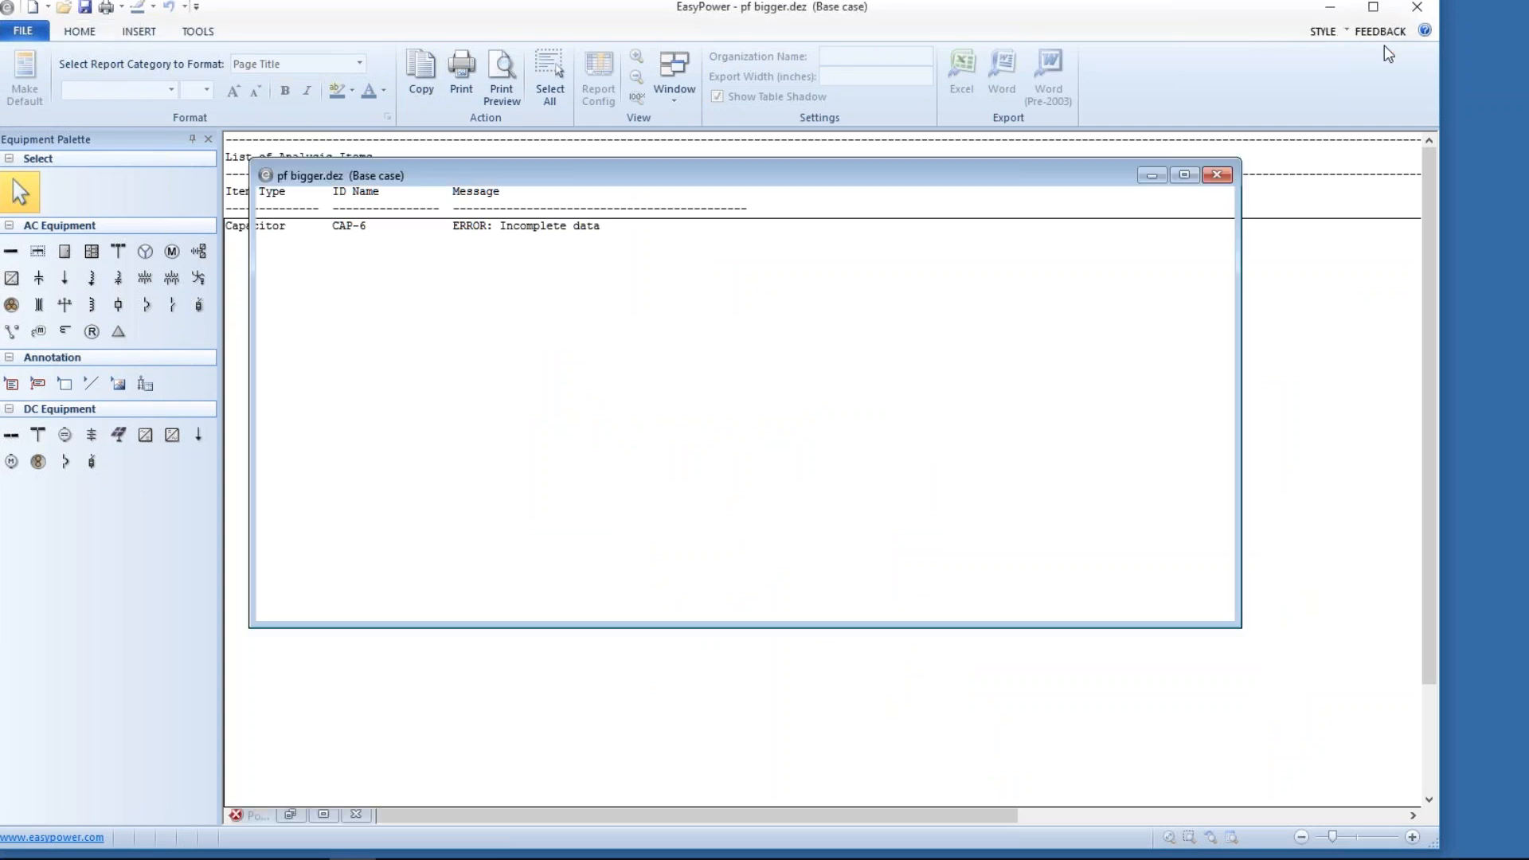
pyautogui.click(1177, 177)
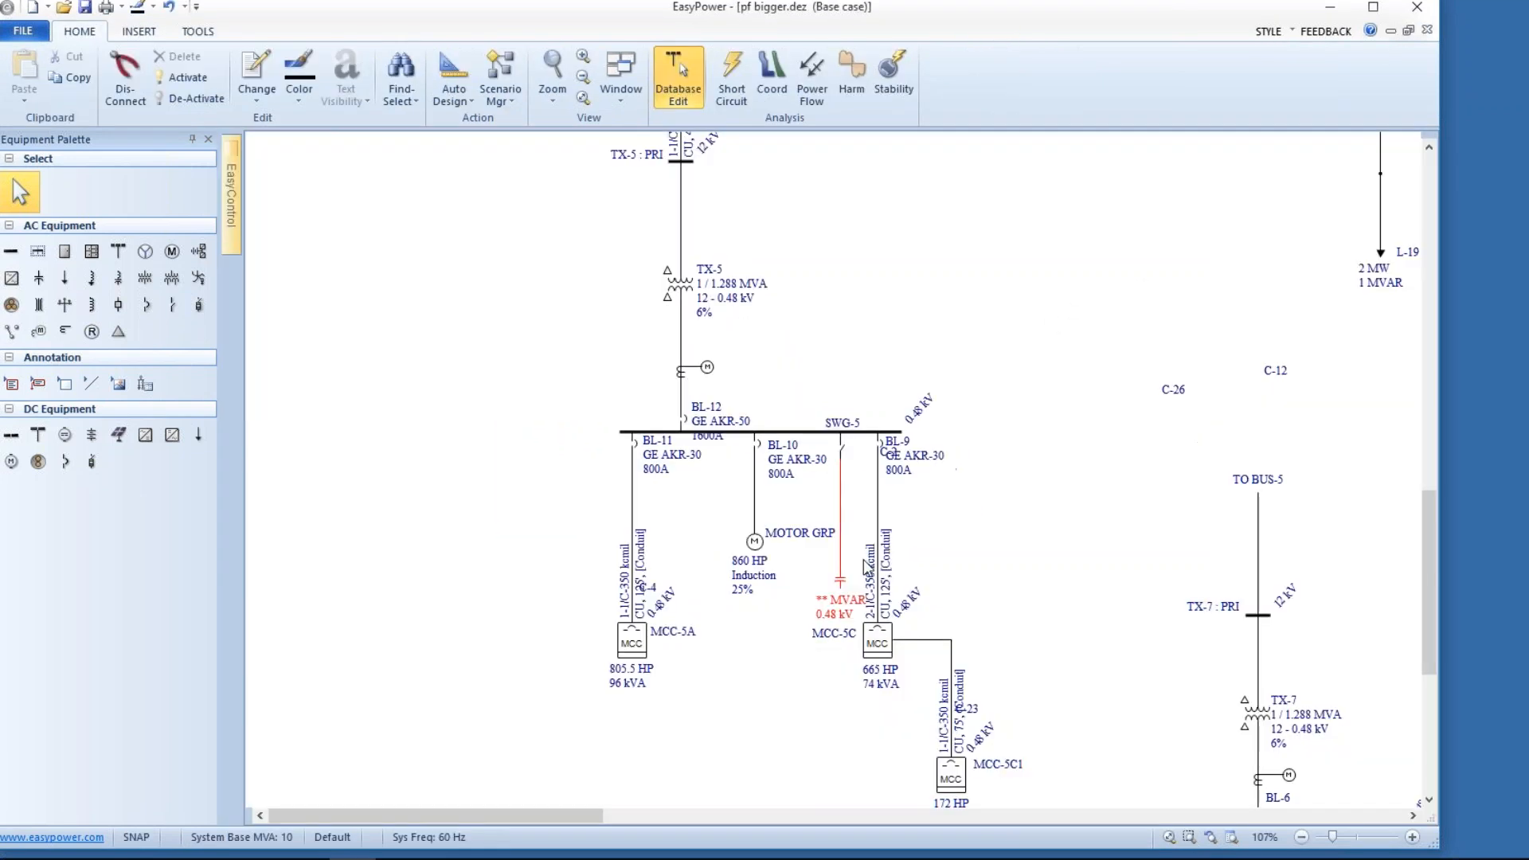
# Step: Set the rated size of the capacitor on SWG-5 to 0.4 MVAR
pyautogui.click(842, 582)
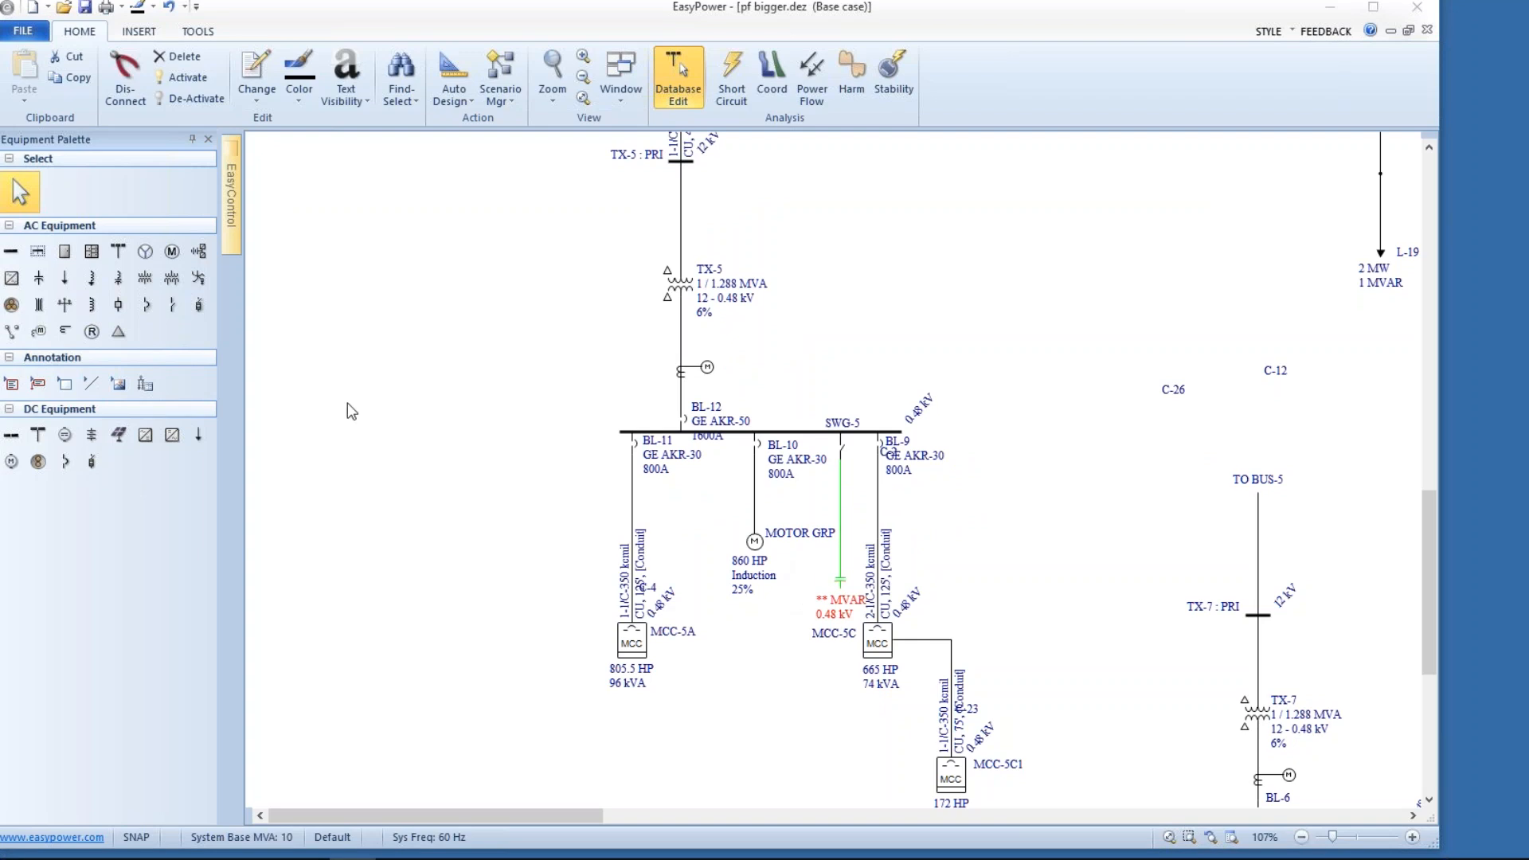
pyautogui.moveTo(235, 296); pyautogui.dragTo(719, 181)
pyautogui.click(672, 371)
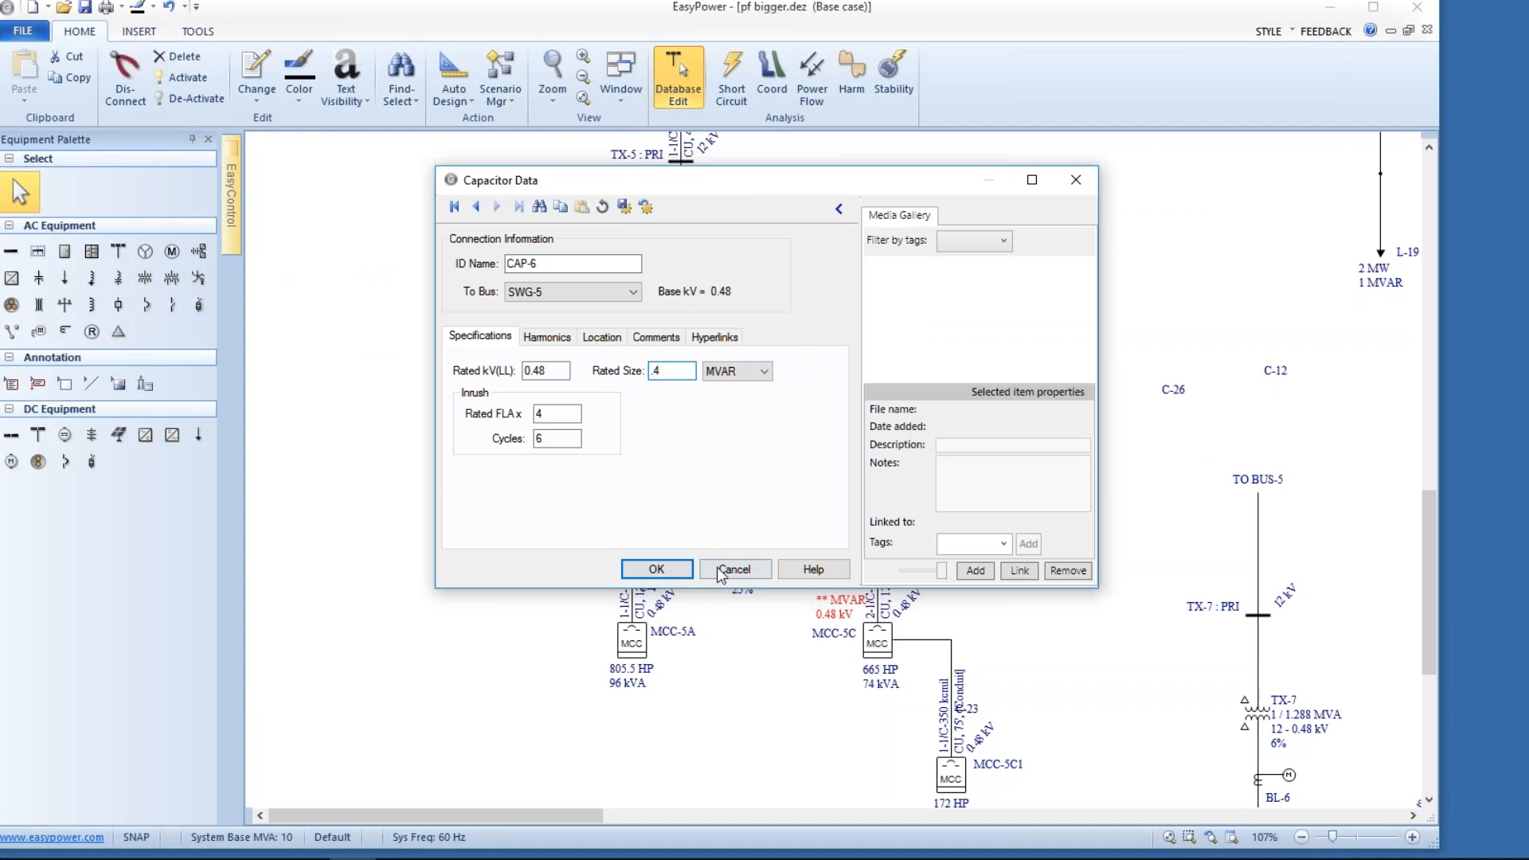
pyautogui.click(658, 570)
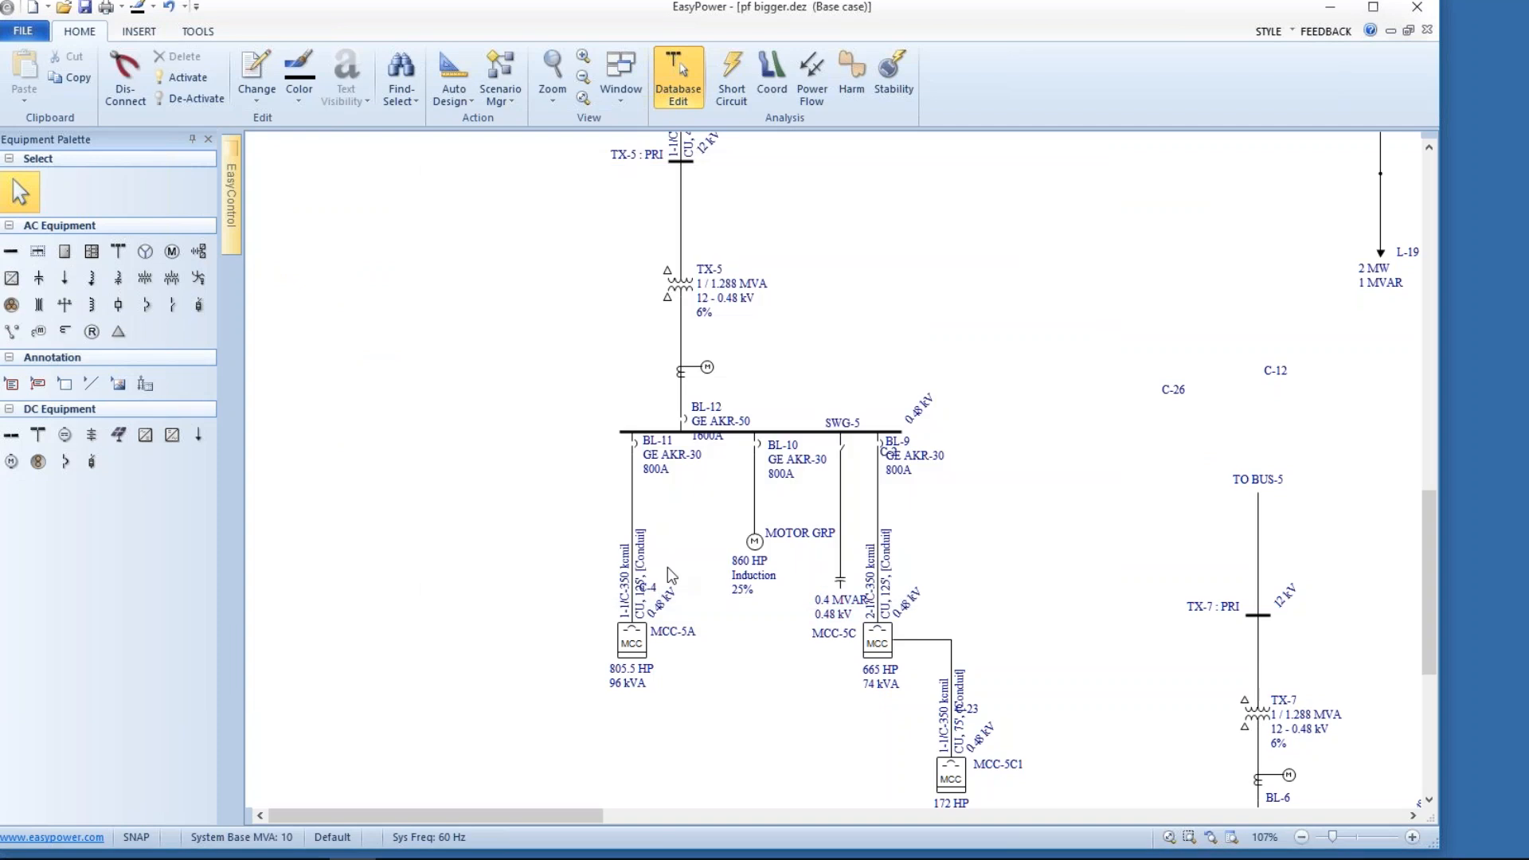
# Step: Solve the power flow and toggle the capacitor switch below SWG-5 open, closed and open again to compare voltages
pyautogui.click(806, 70)
pyautogui.click(24, 70)
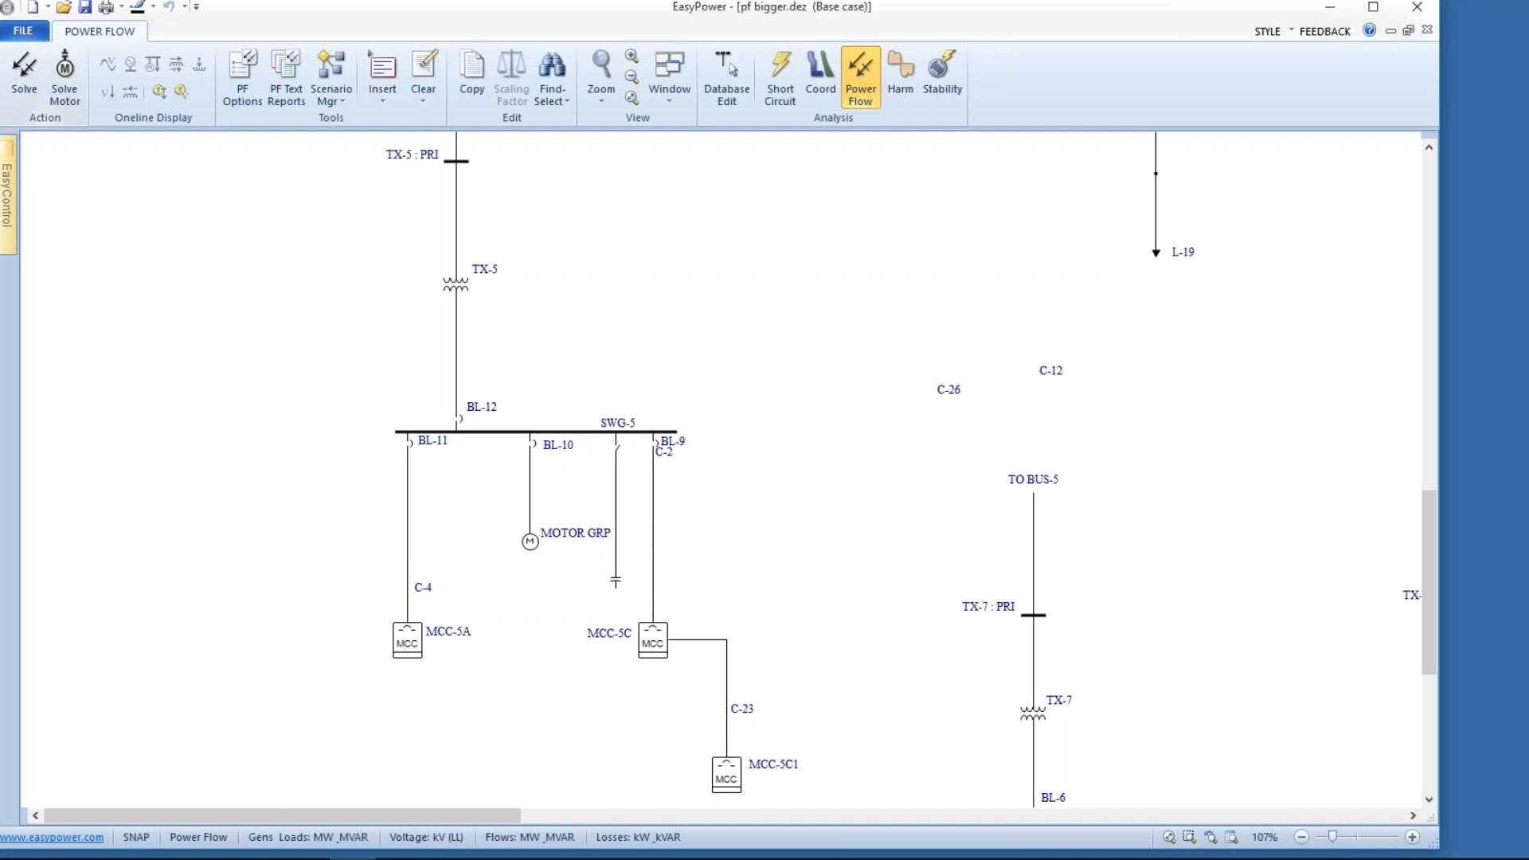
pyautogui.click(617, 447)
pyautogui.moveTo(555, 316); pyautogui.dragTo(585, 418)
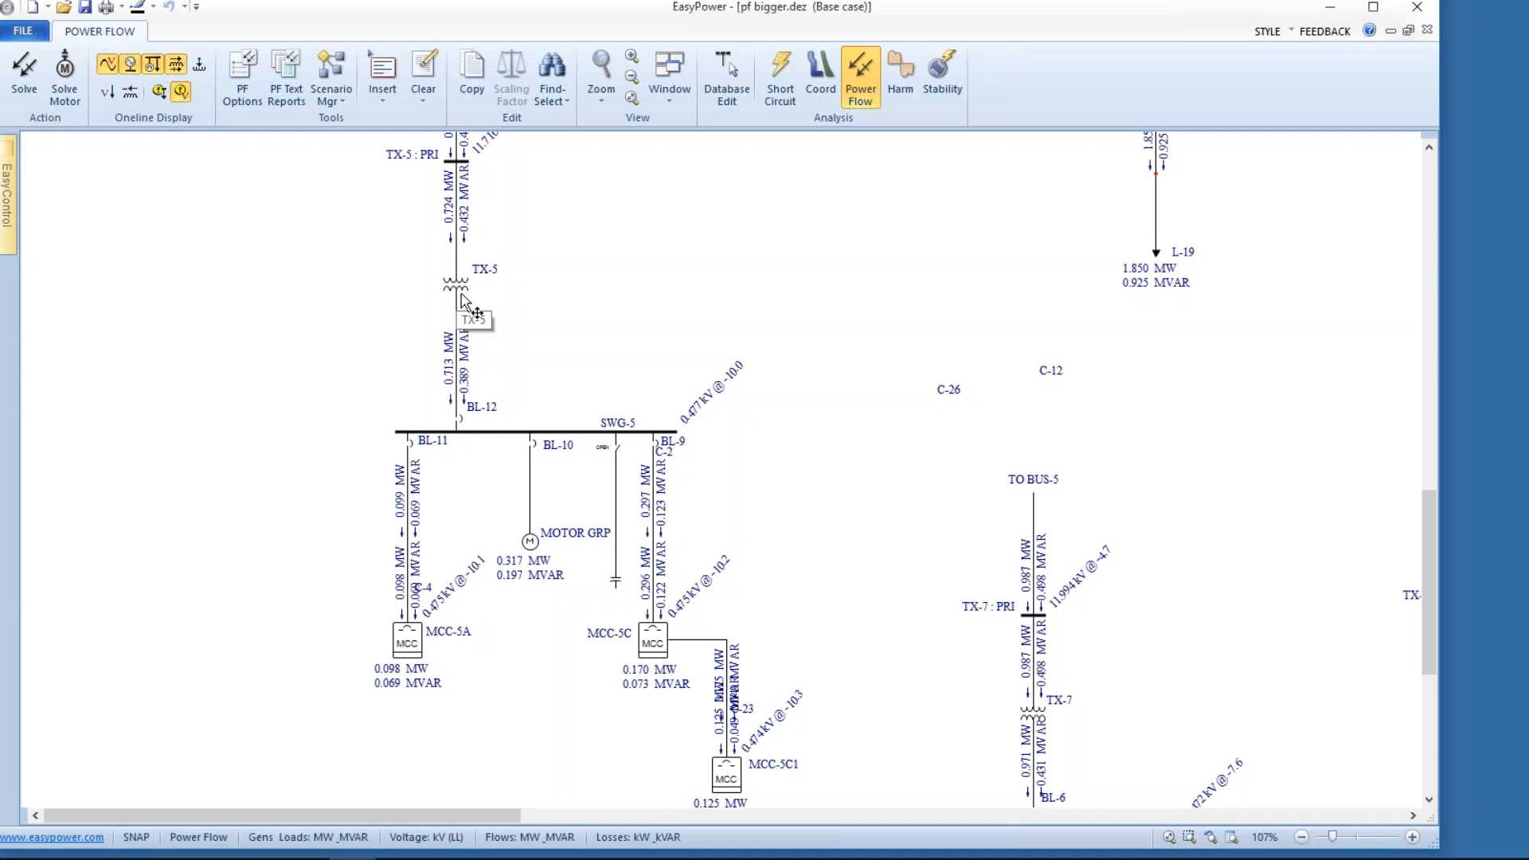
pyautogui.doubleClick(621, 444)
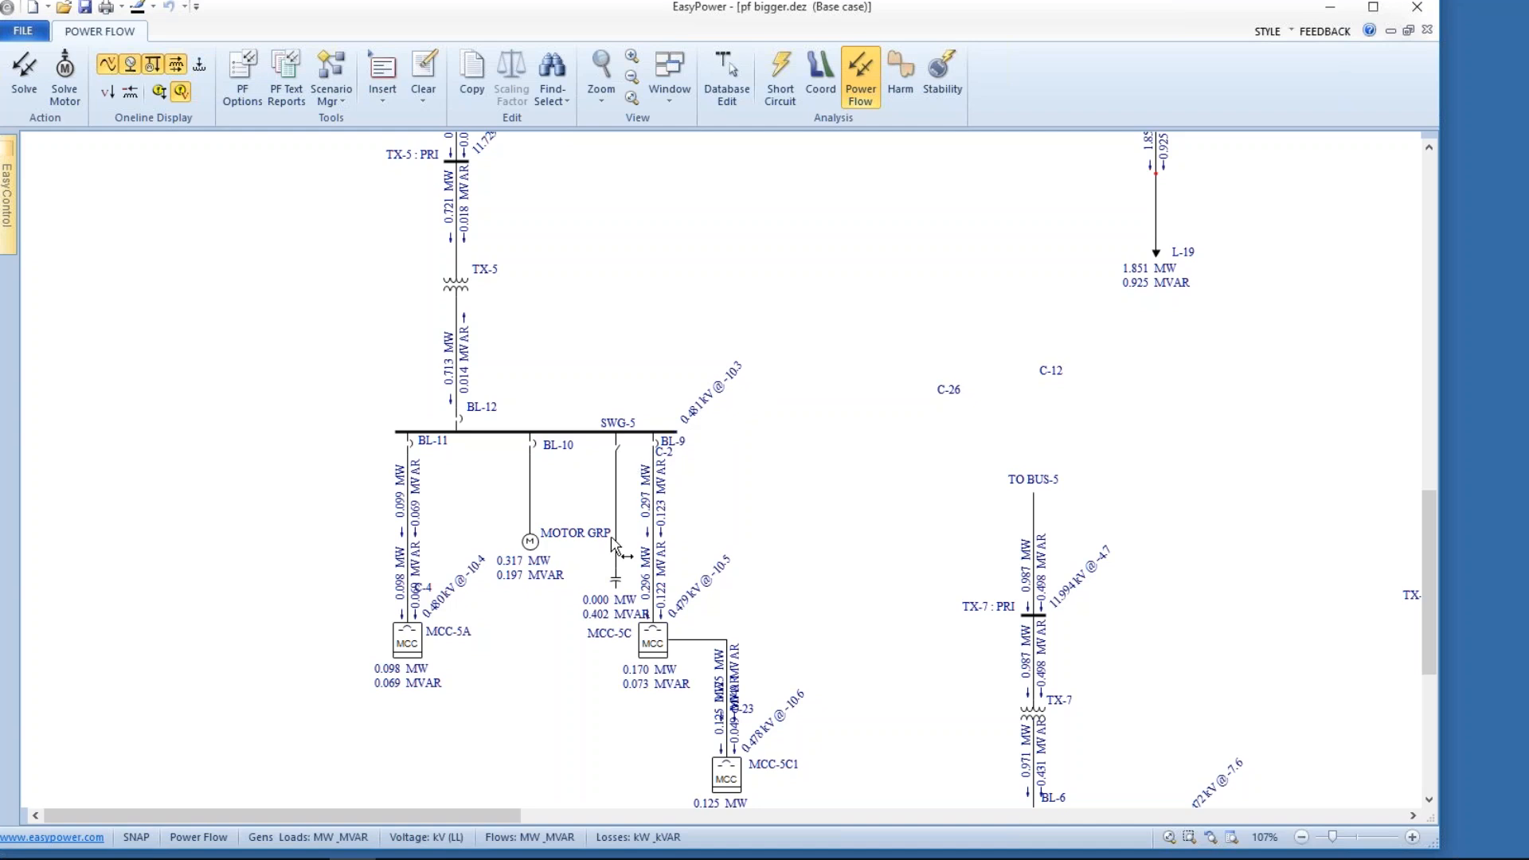
pyautogui.click(618, 452)
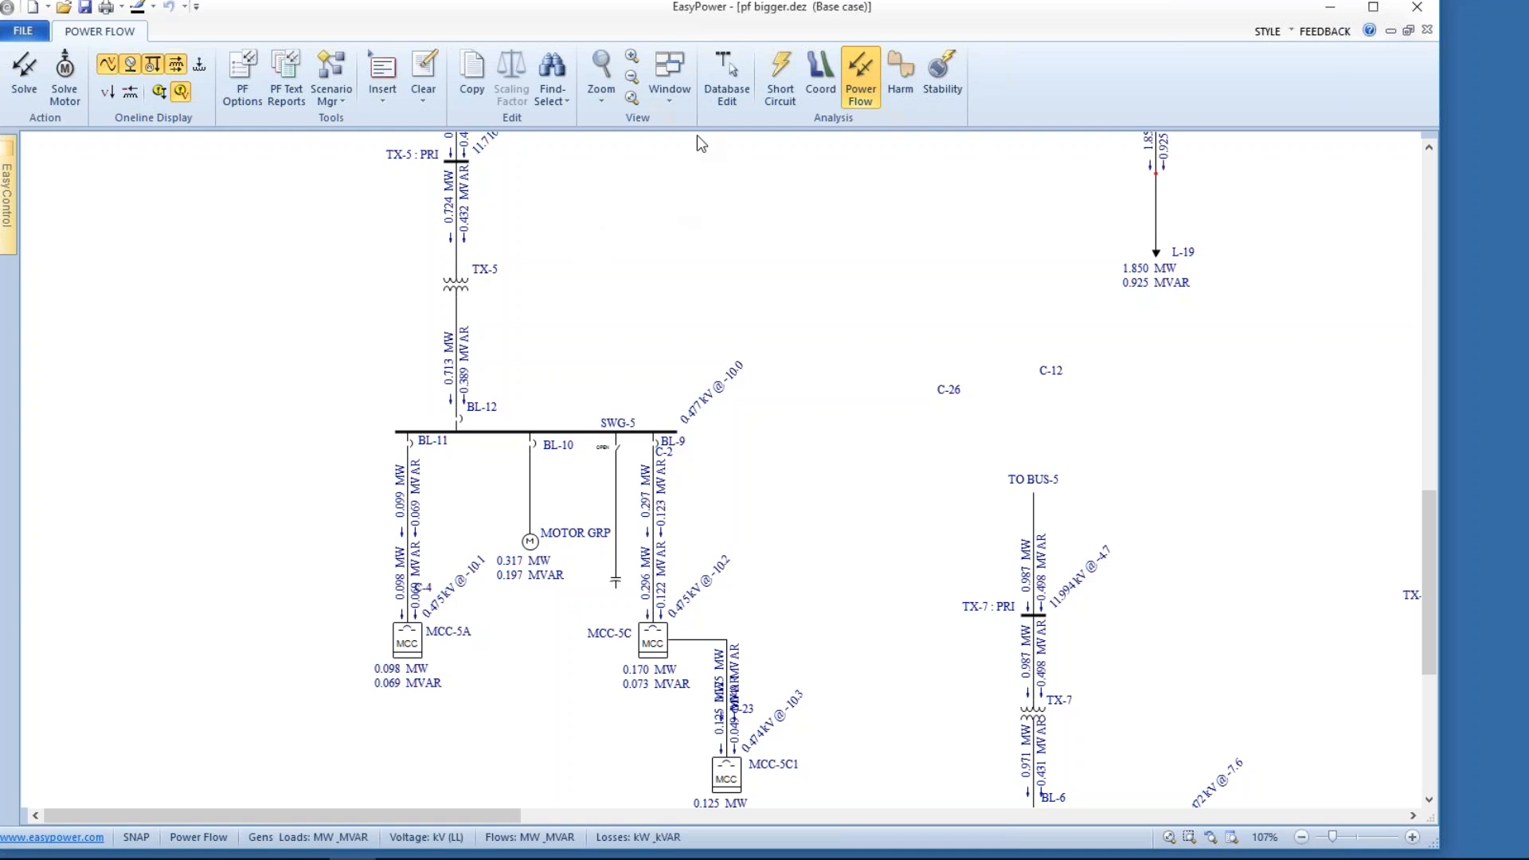
# Step: Examine the solved flows and bus voltages from BUS-5 and BUS-4 across BUS-3 and back down to SWG-5
pyautogui.click(631, 97)
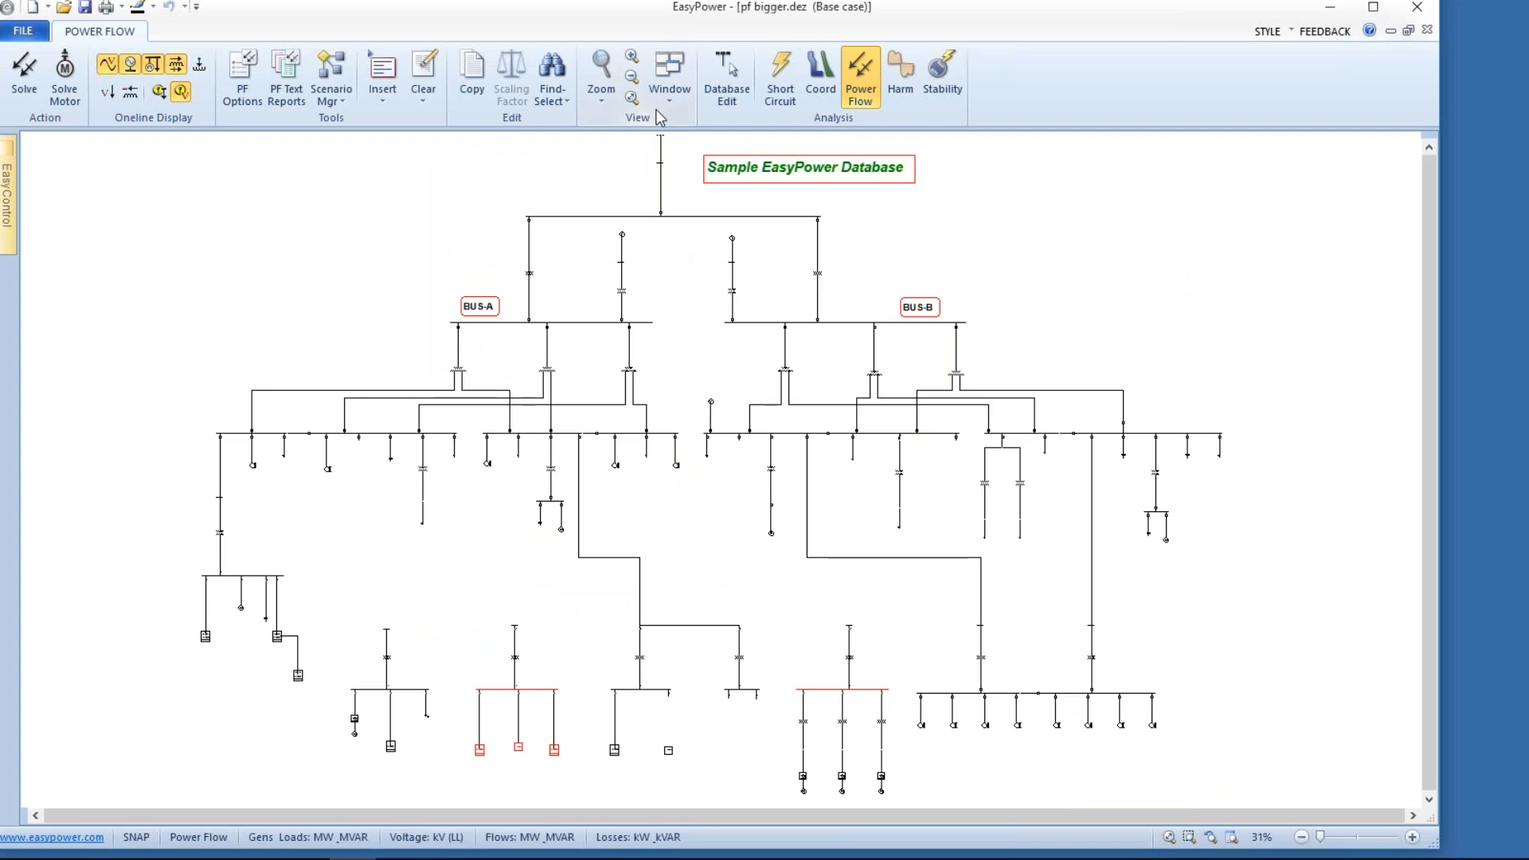
pyautogui.click(633, 59)
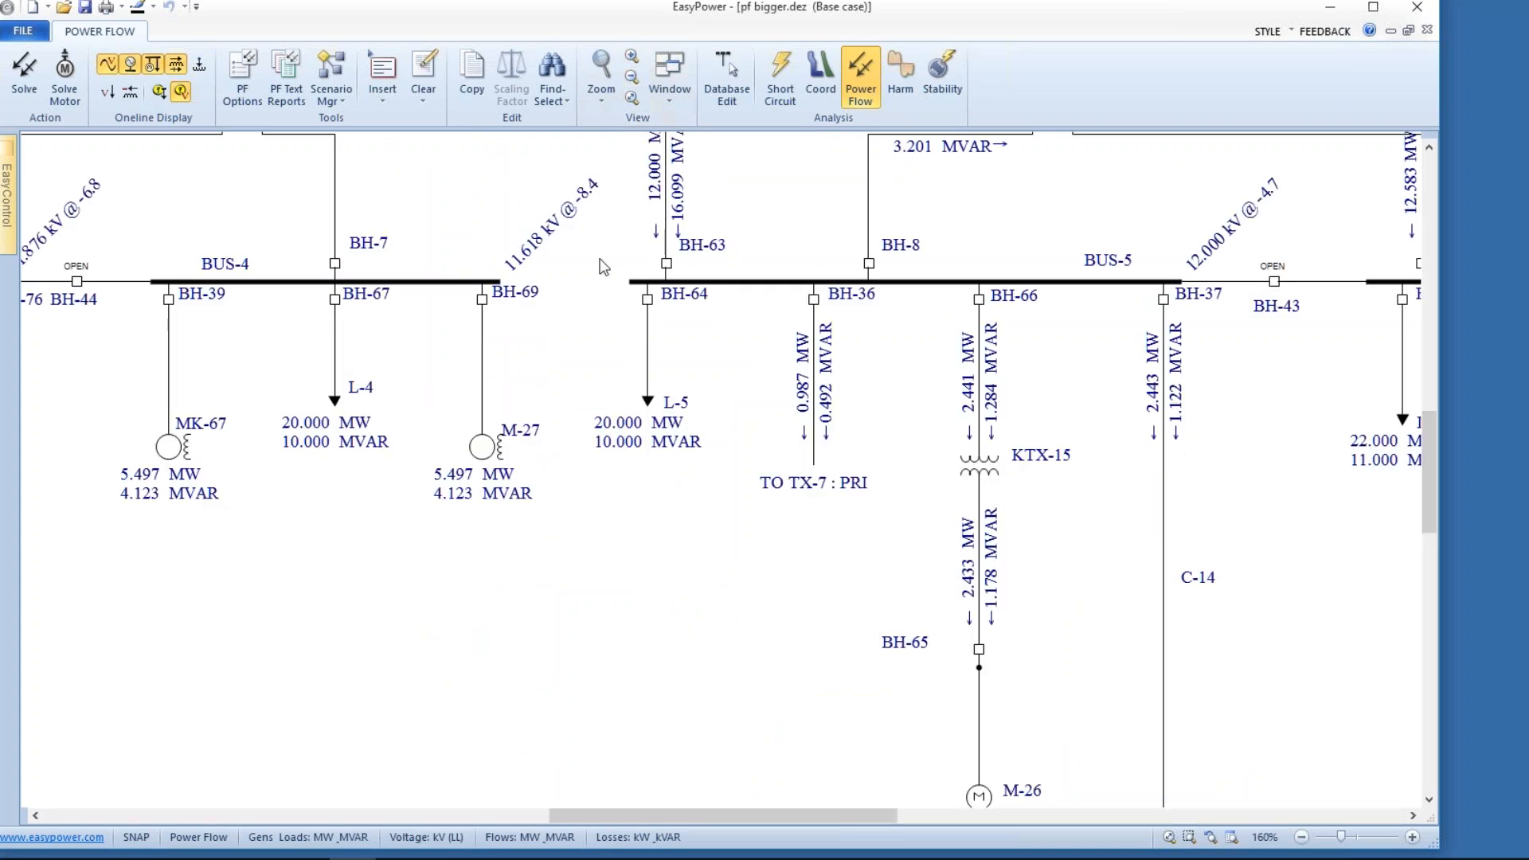
pyautogui.moveTo(533, 320); pyautogui.dragTo(1442, 482)
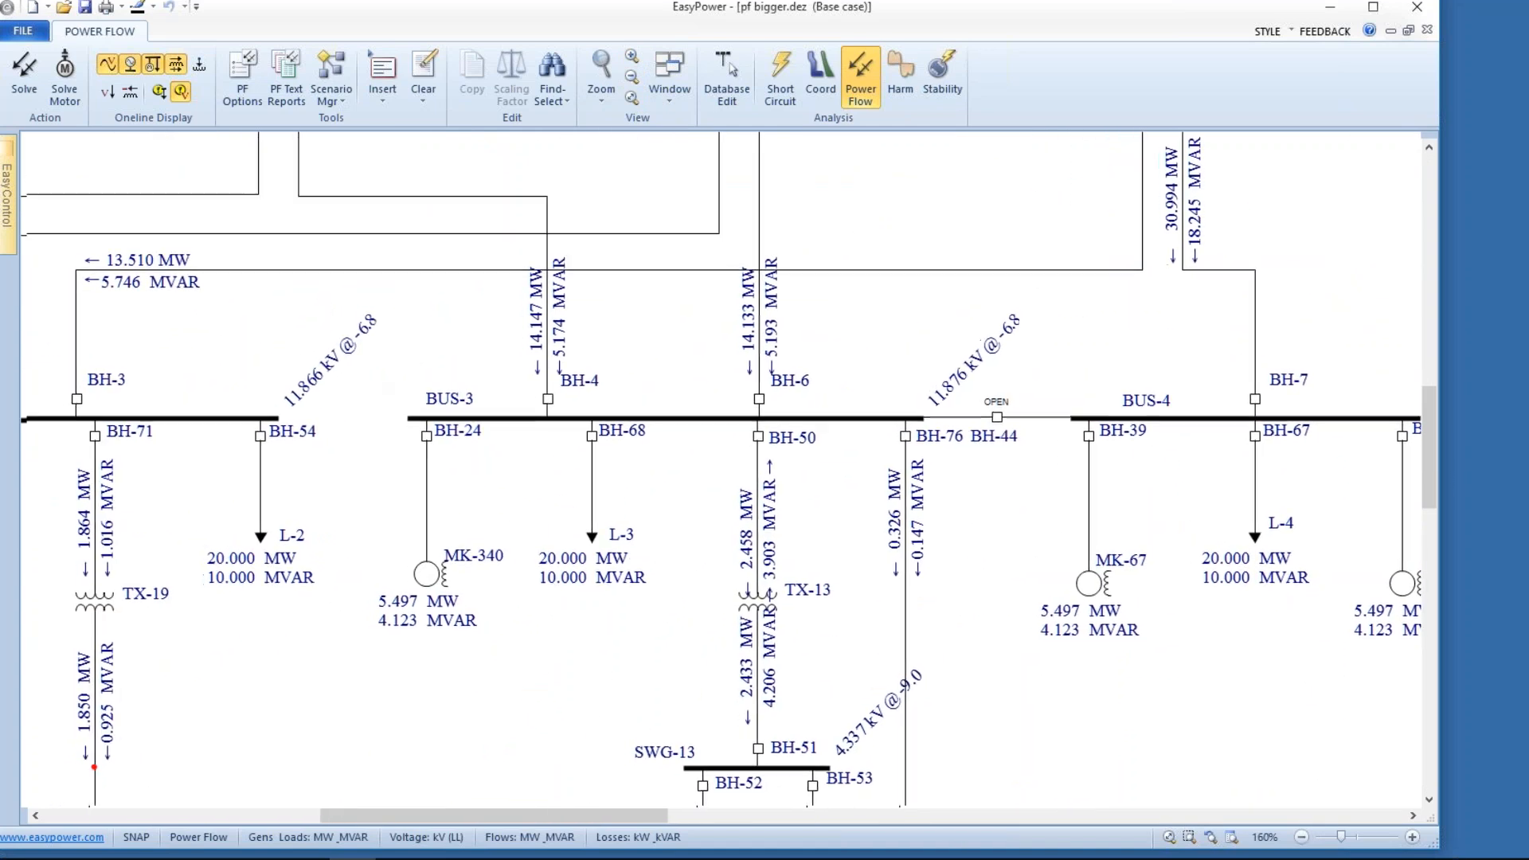
pyautogui.moveTo(438, 561); pyautogui.dragTo(796, 353)
pyautogui.click(495, 593)
pyautogui.moveTo(522, 632); pyautogui.dragTo(1041, 314)
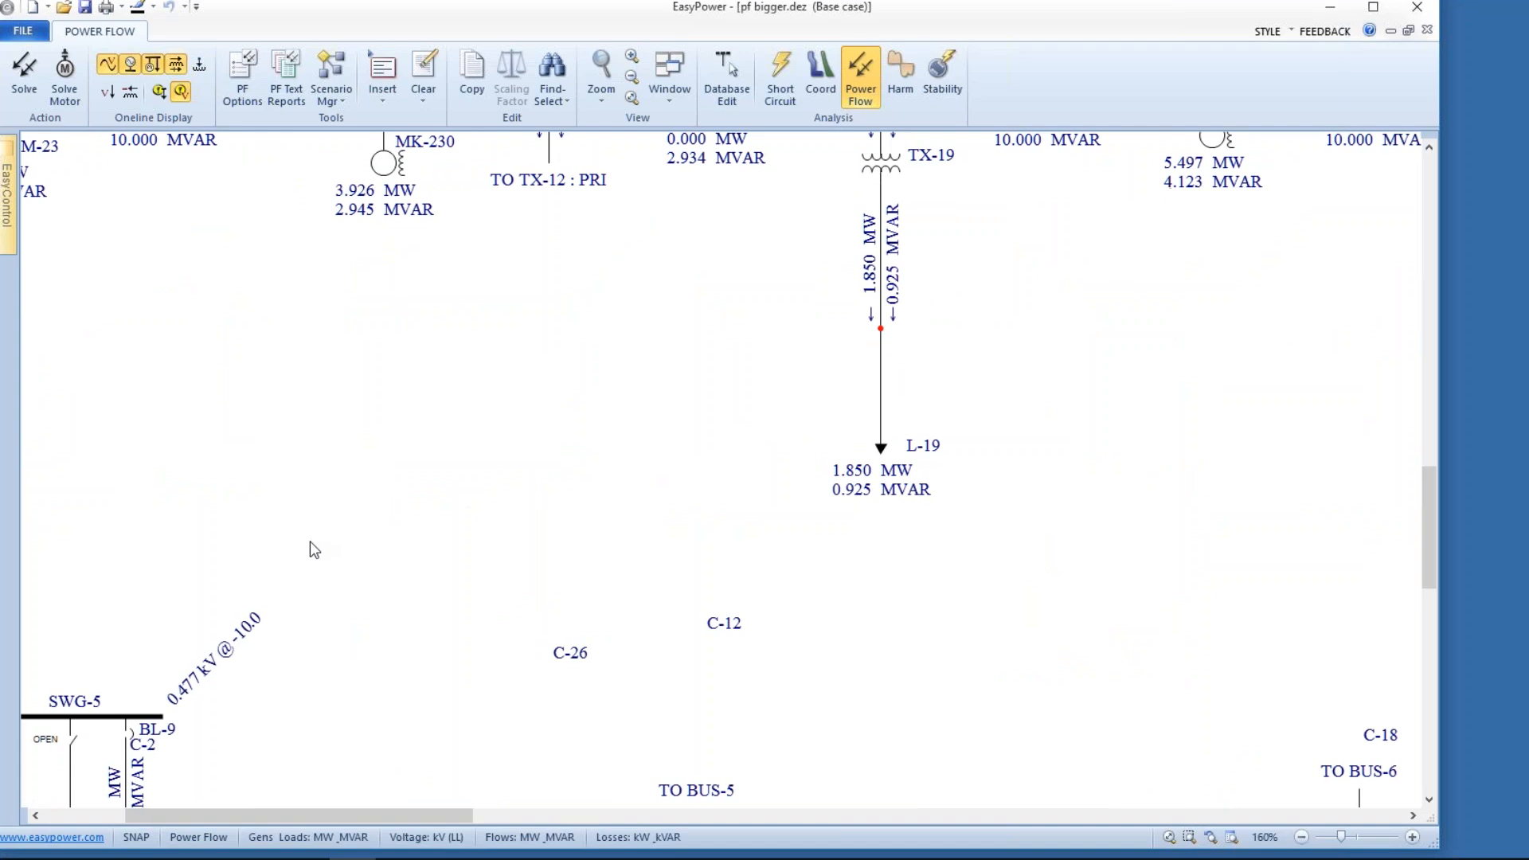
pyautogui.moveTo(312, 543); pyautogui.dragTo(661, 318)
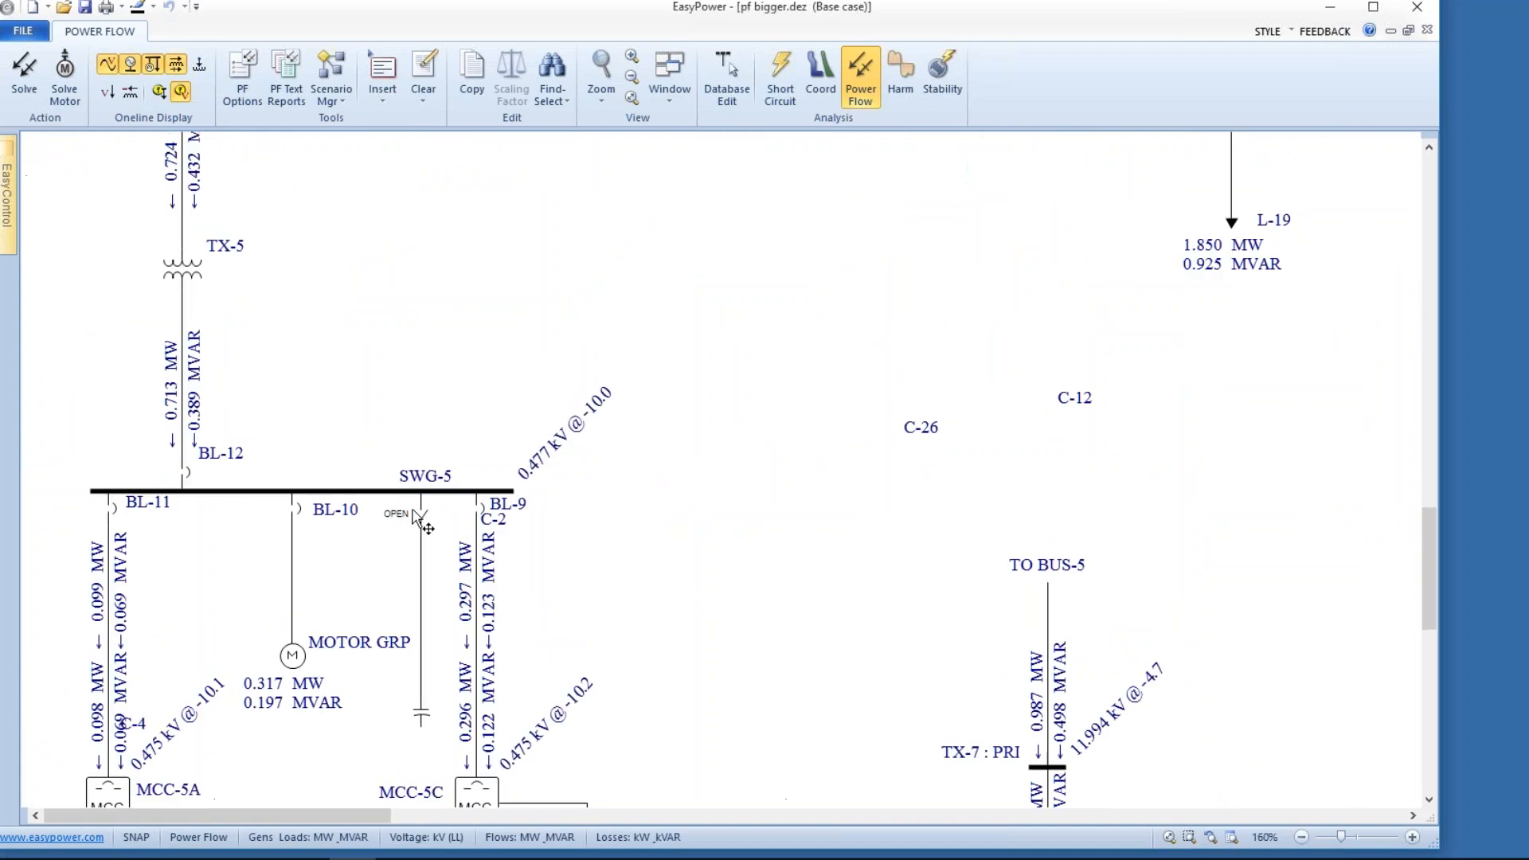
# Step: Return to database editing with the temporary changes saved to the database, and set TX-5's load tap changer to None
pyautogui.click(717, 70)
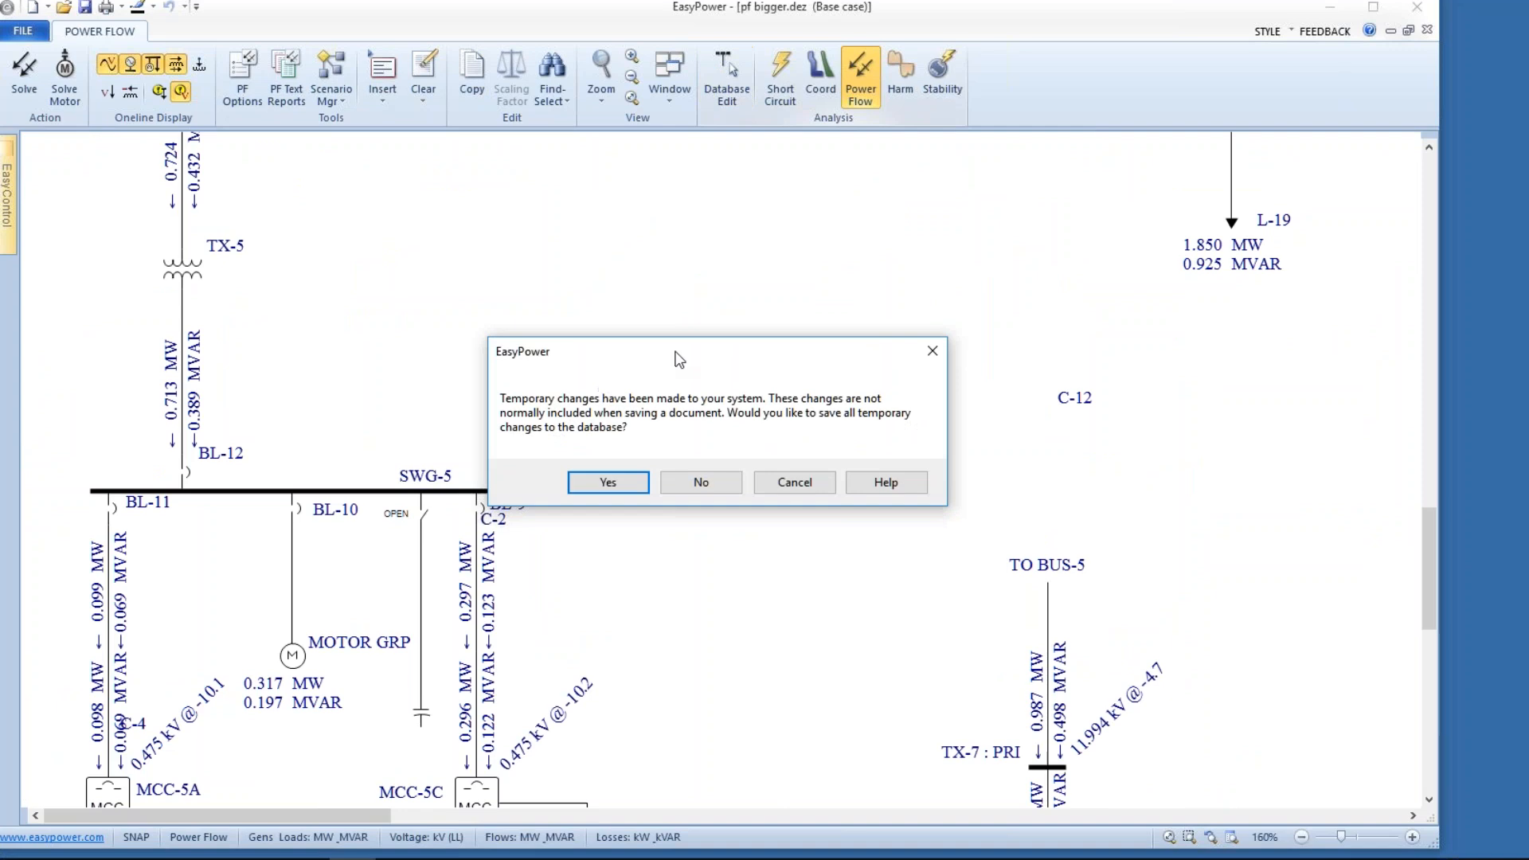
pyautogui.click(610, 483)
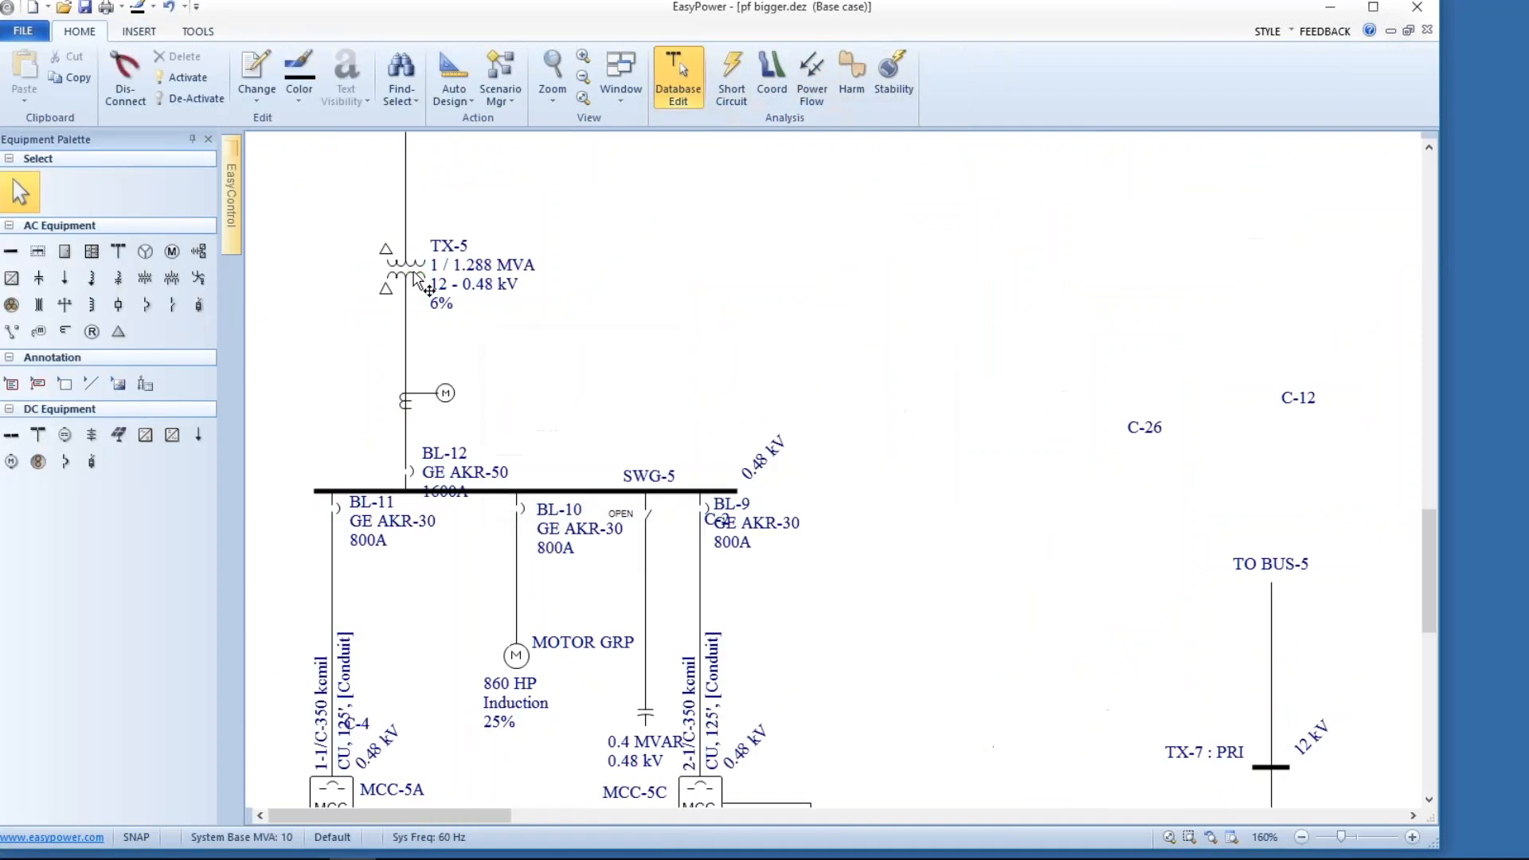
pyautogui.doubleClick(441, 312)
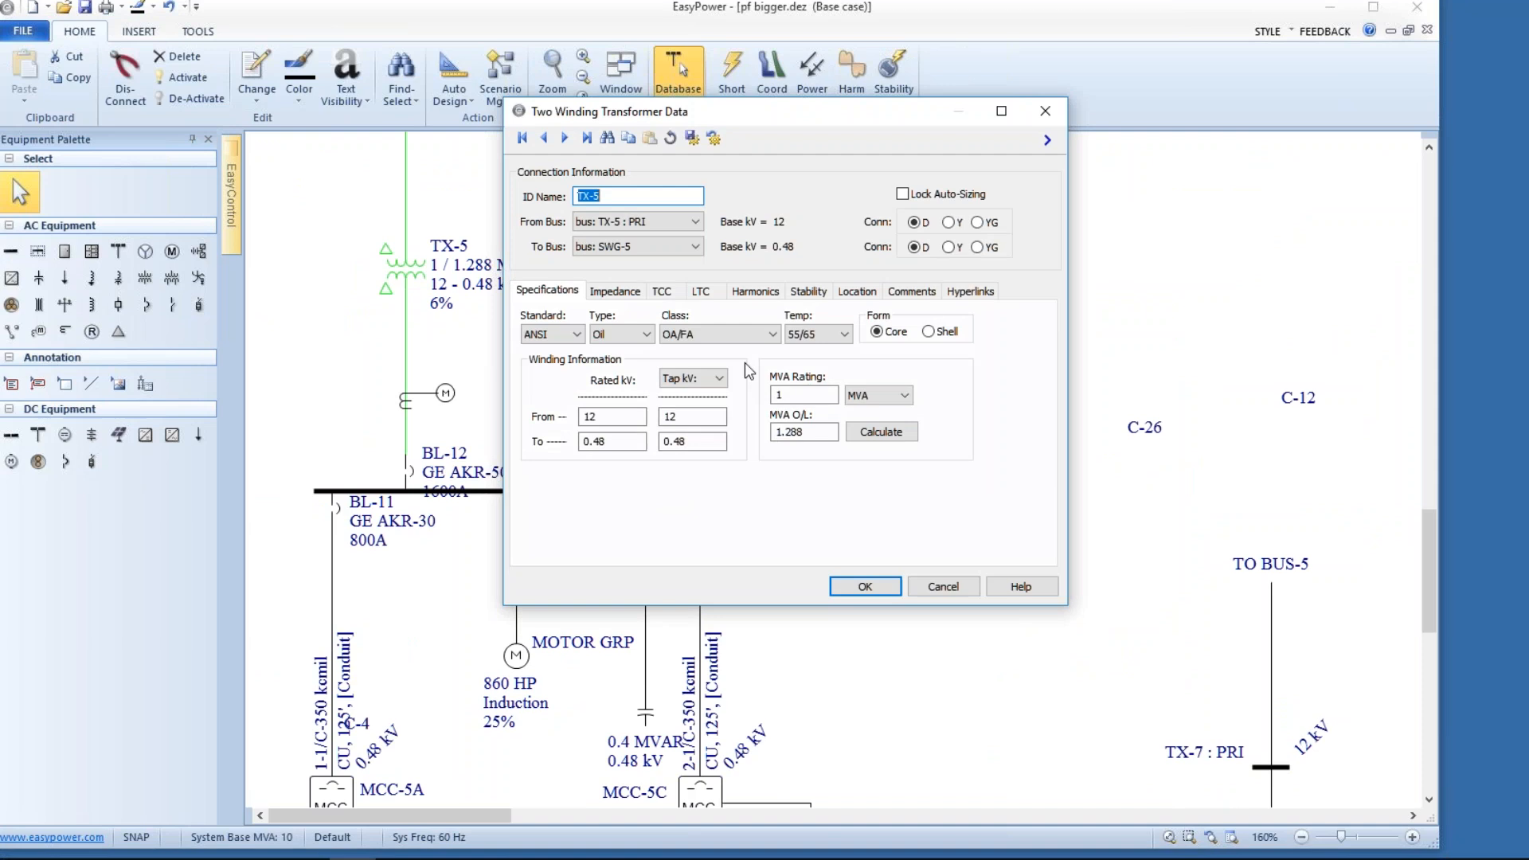
pyautogui.click(703, 292)
pyautogui.click(693, 340)
pyautogui.click(864, 588)
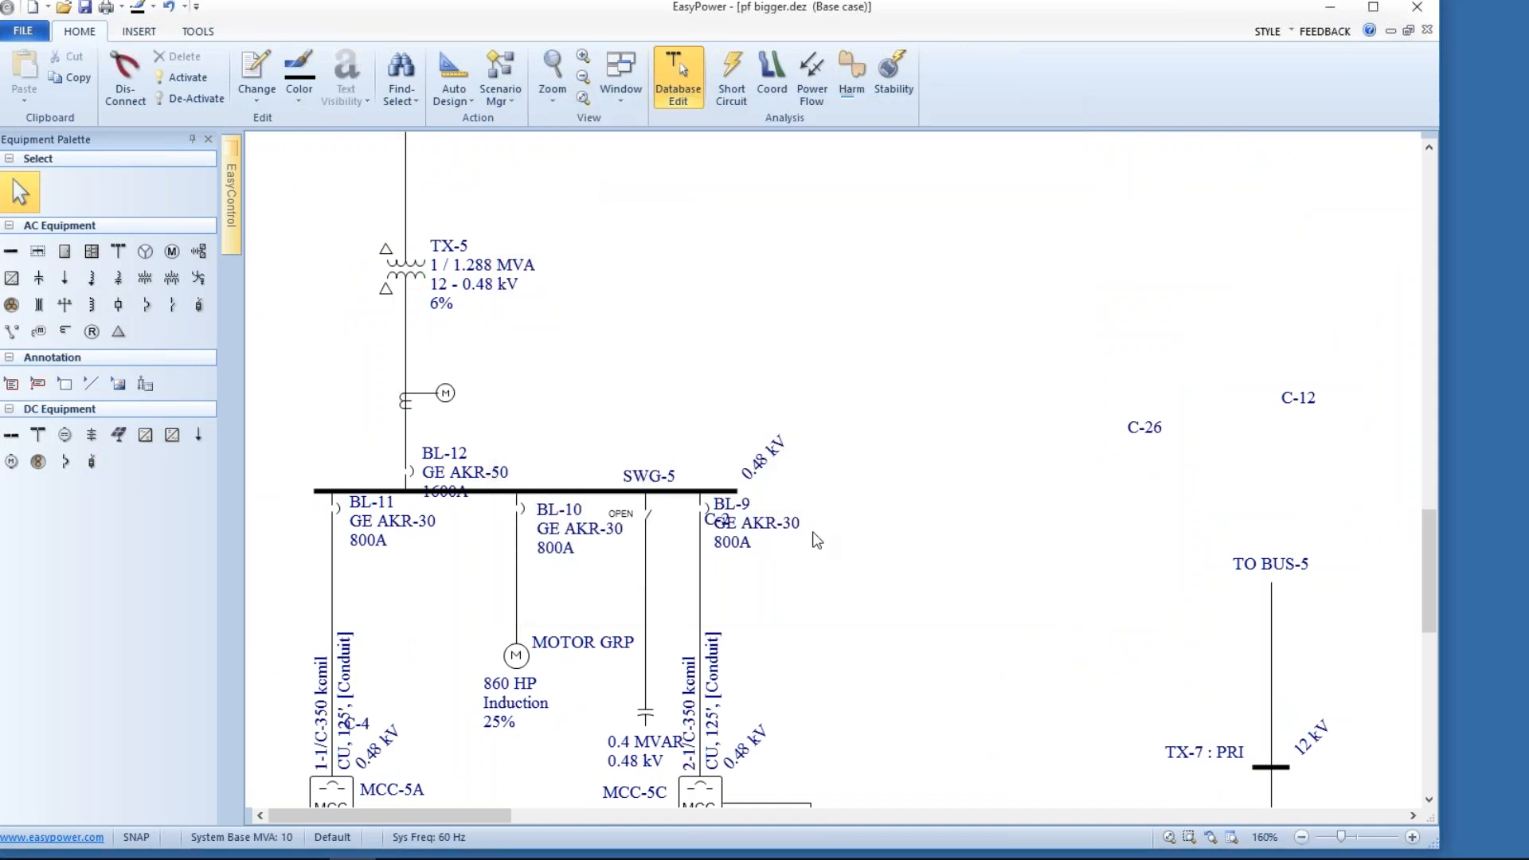
# Step: Return to Power Flow and set the text output to a standard-format detail report with bus details plus all summary reports
pyautogui.click(809, 71)
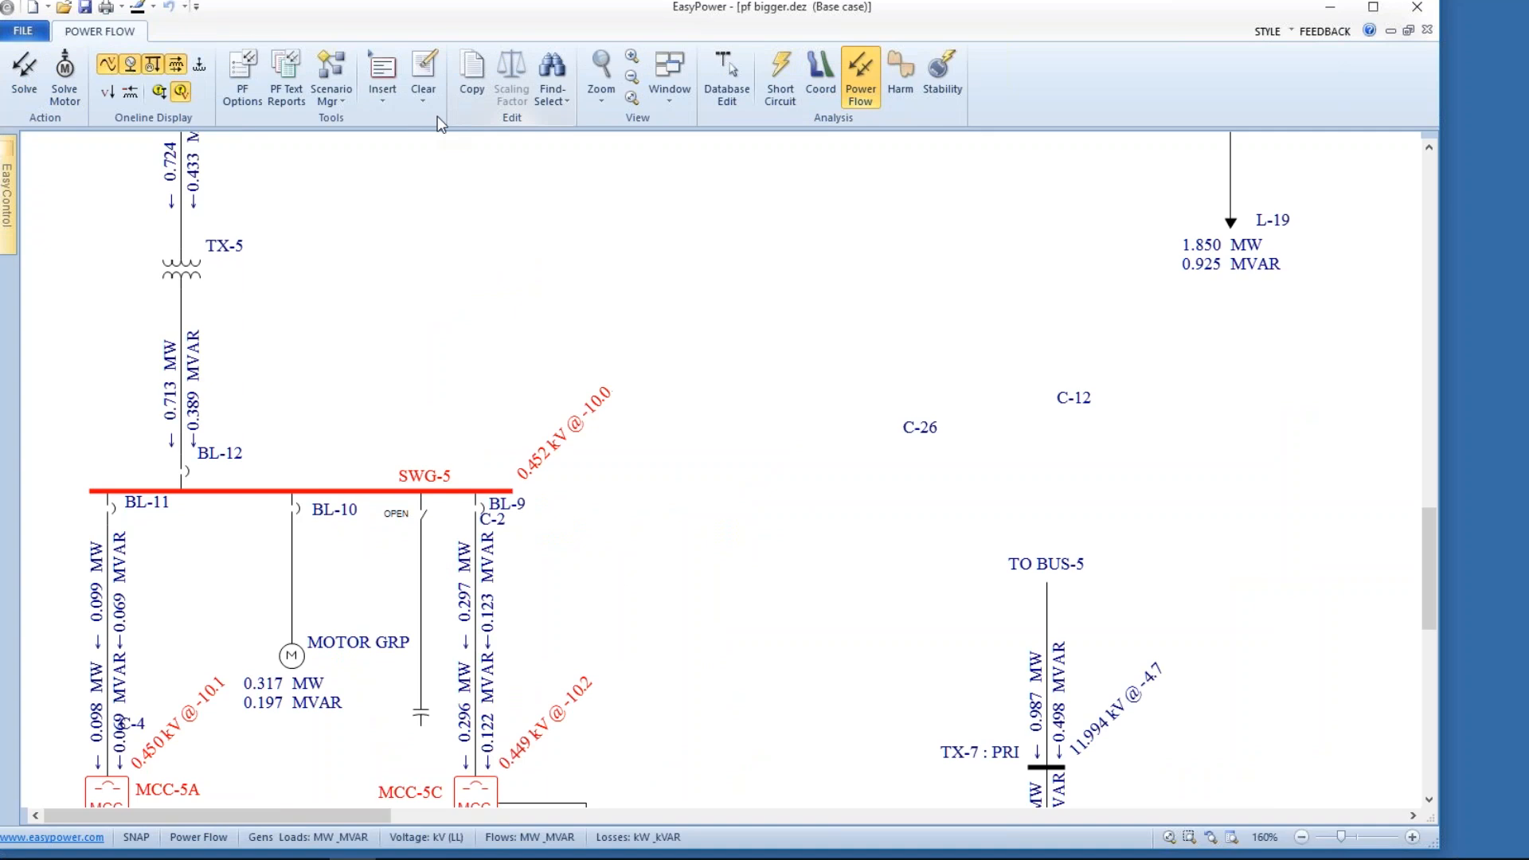
pyautogui.click(243, 78)
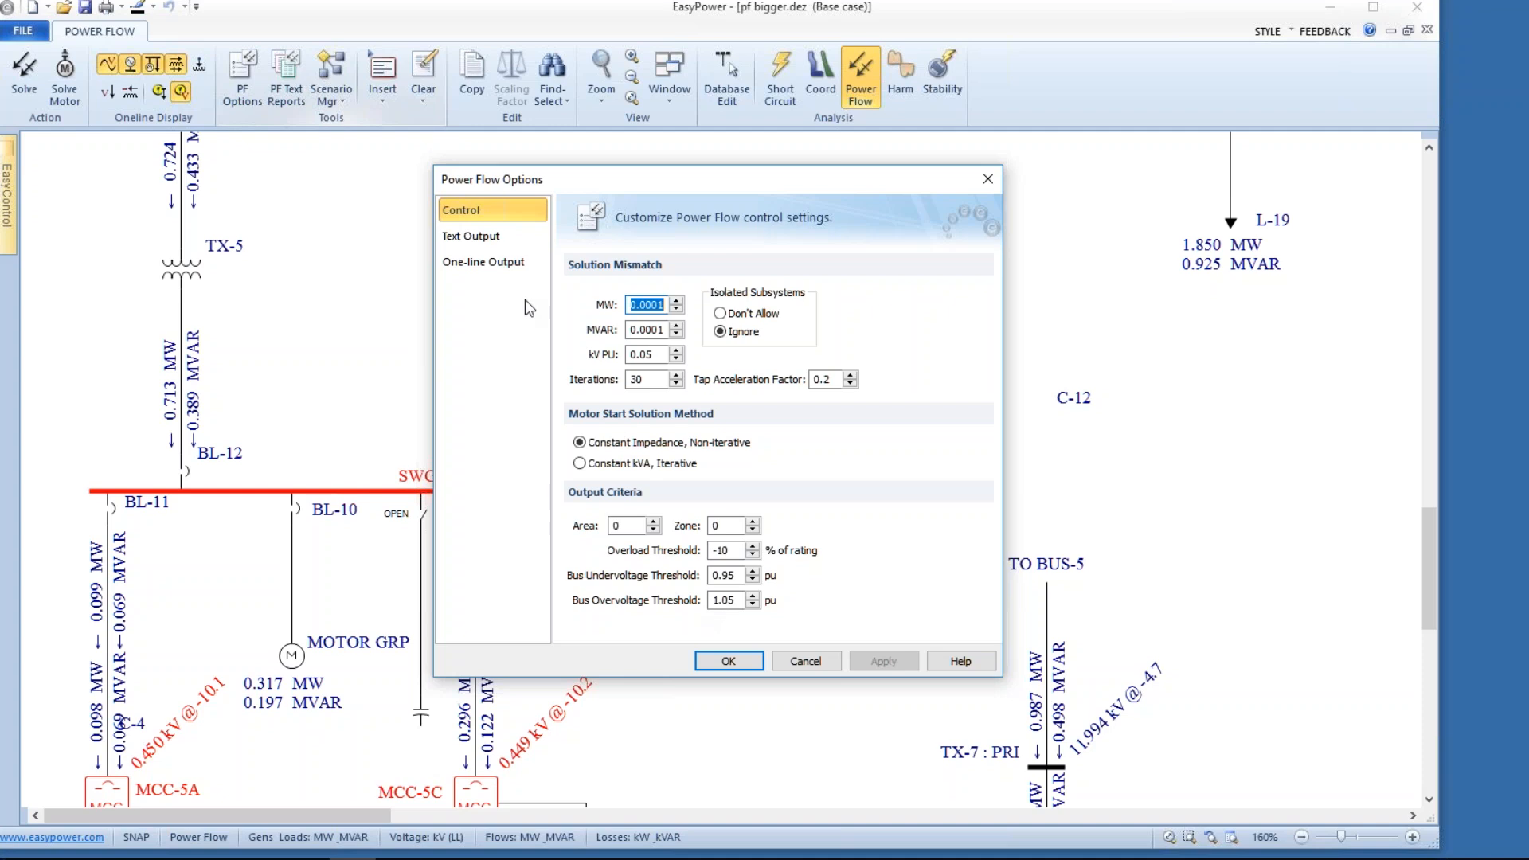
pyautogui.click(473, 259)
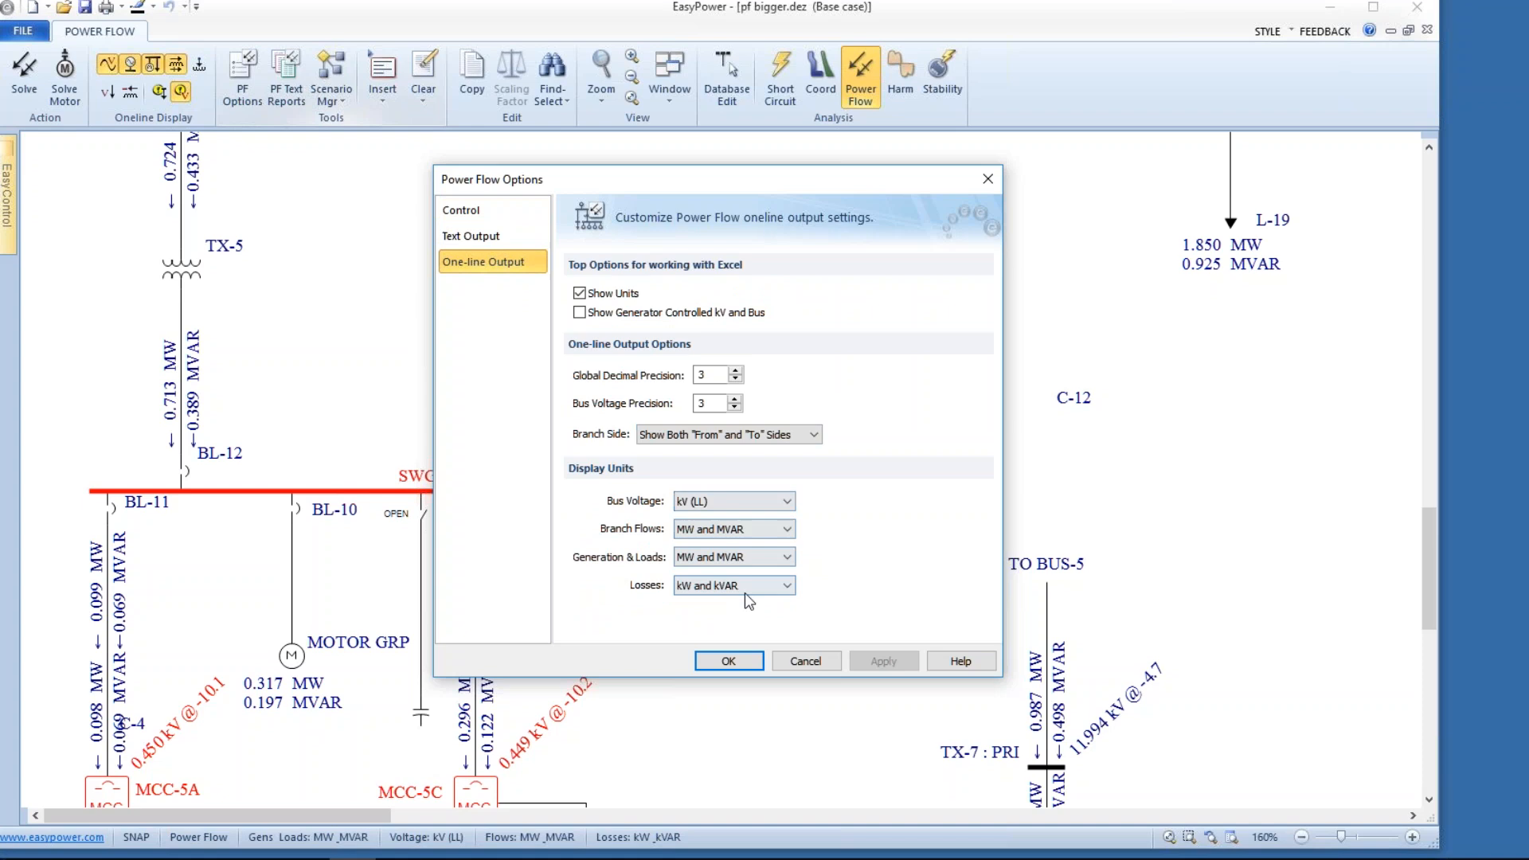
pyautogui.click(469, 237)
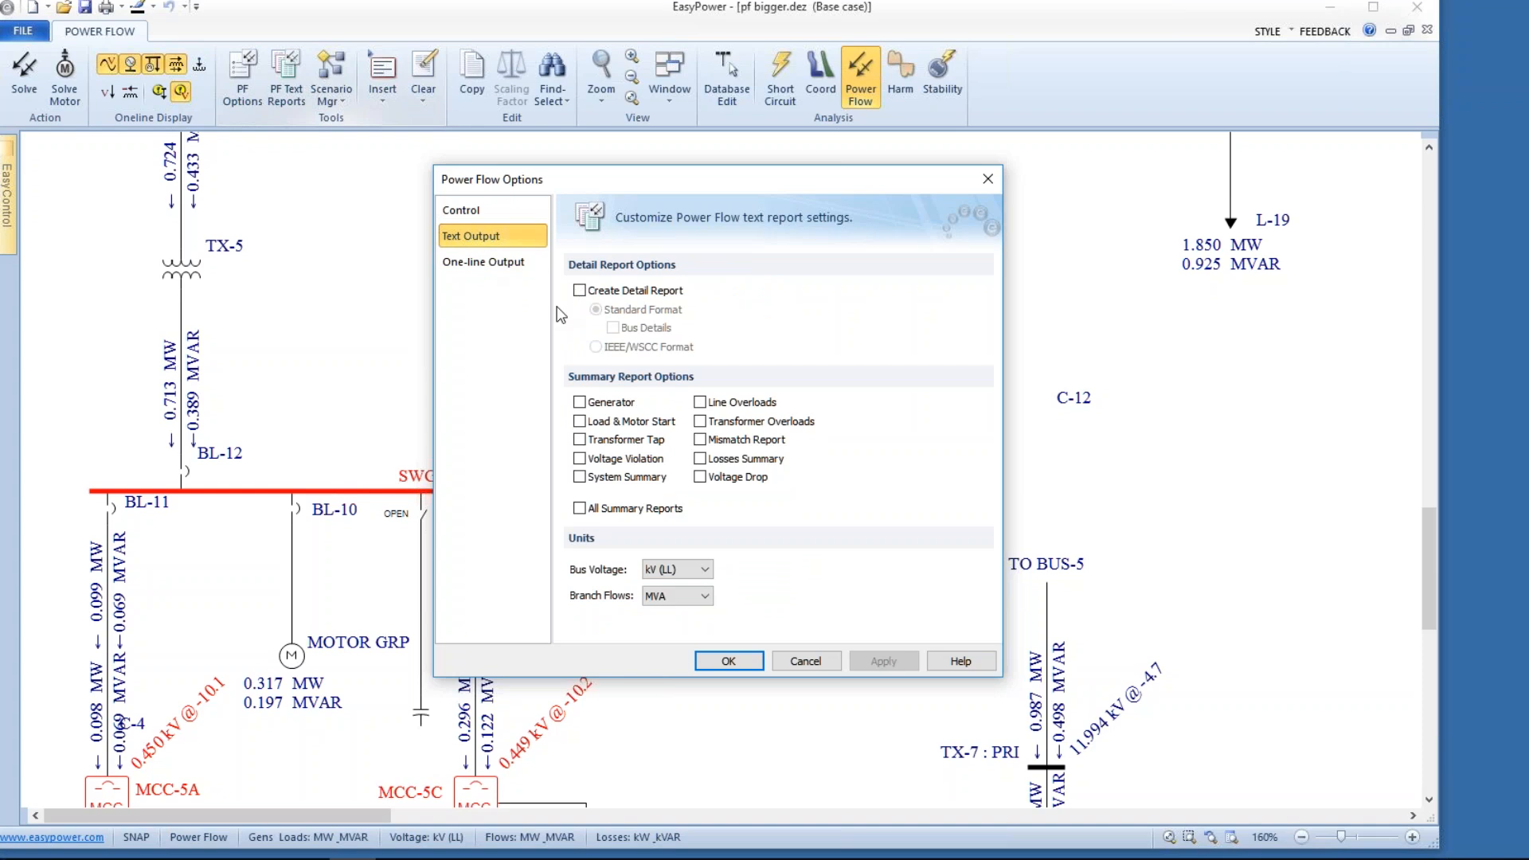
pyautogui.click(579, 292)
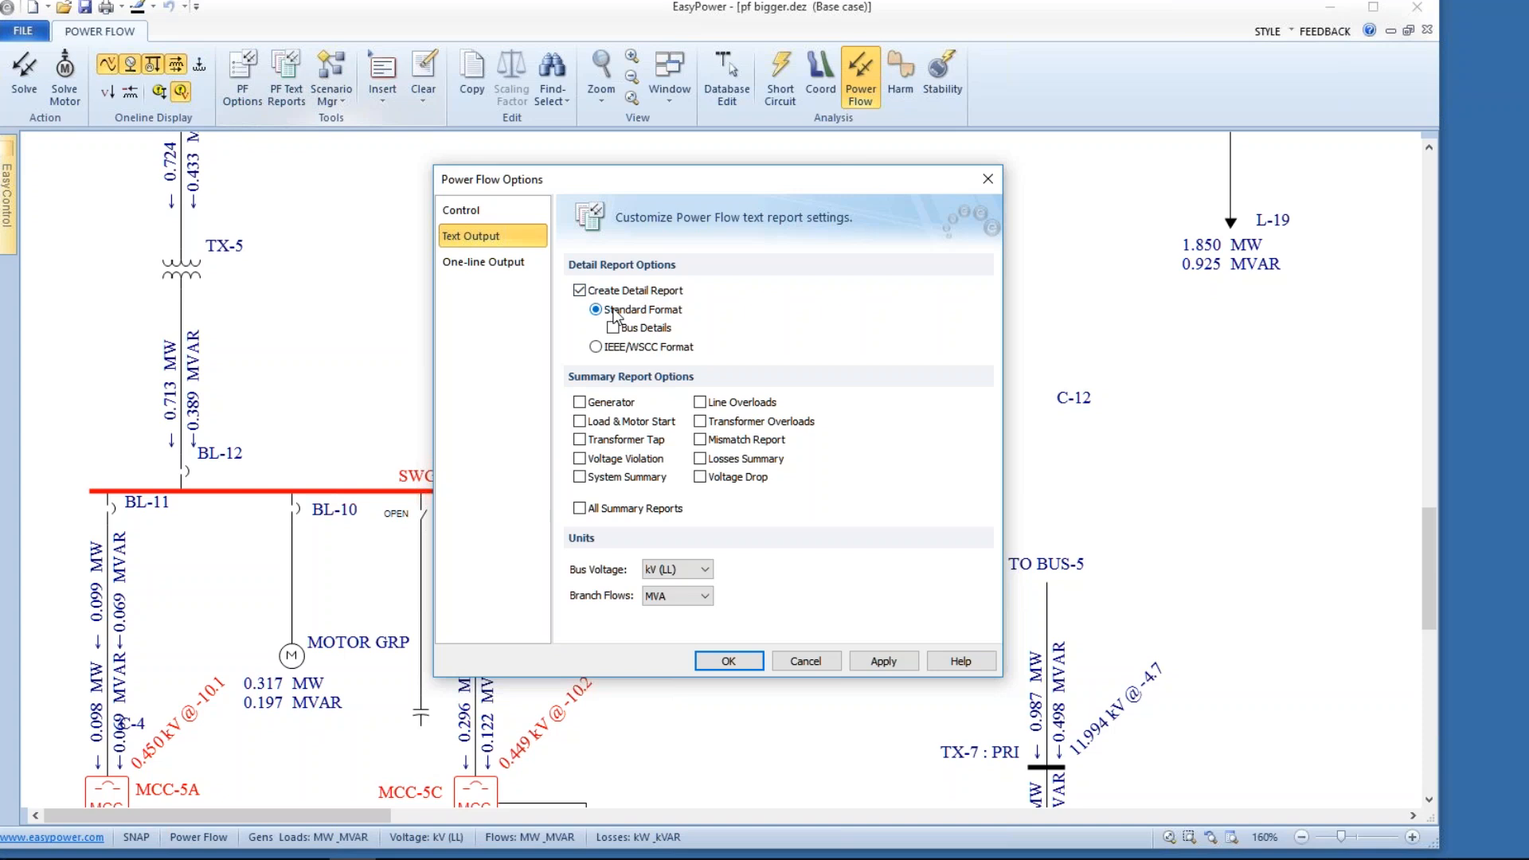
pyautogui.click(615, 328)
pyautogui.click(583, 507)
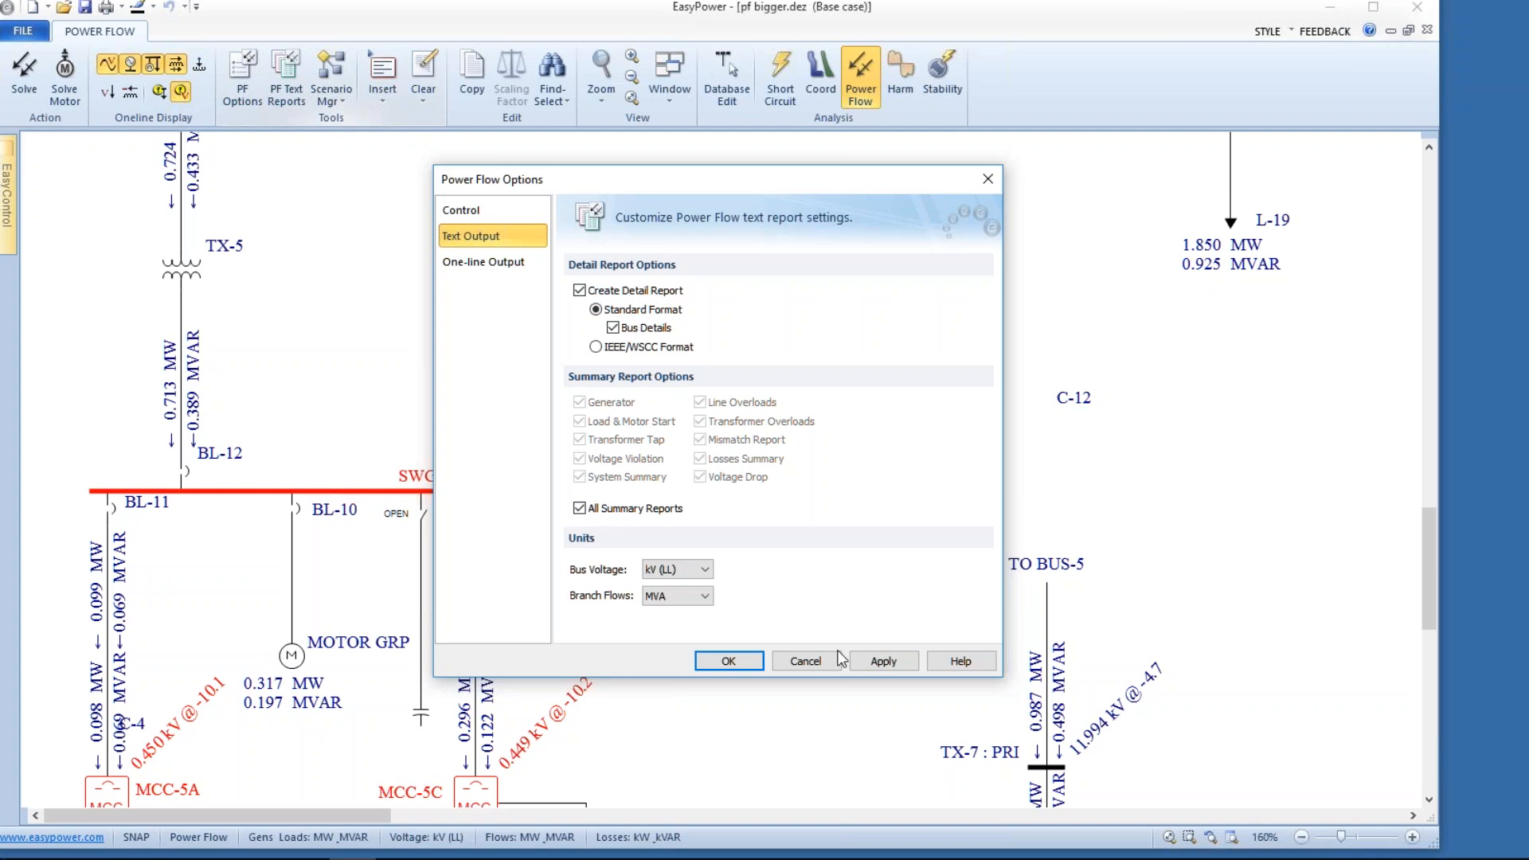
pyautogui.click(879, 661)
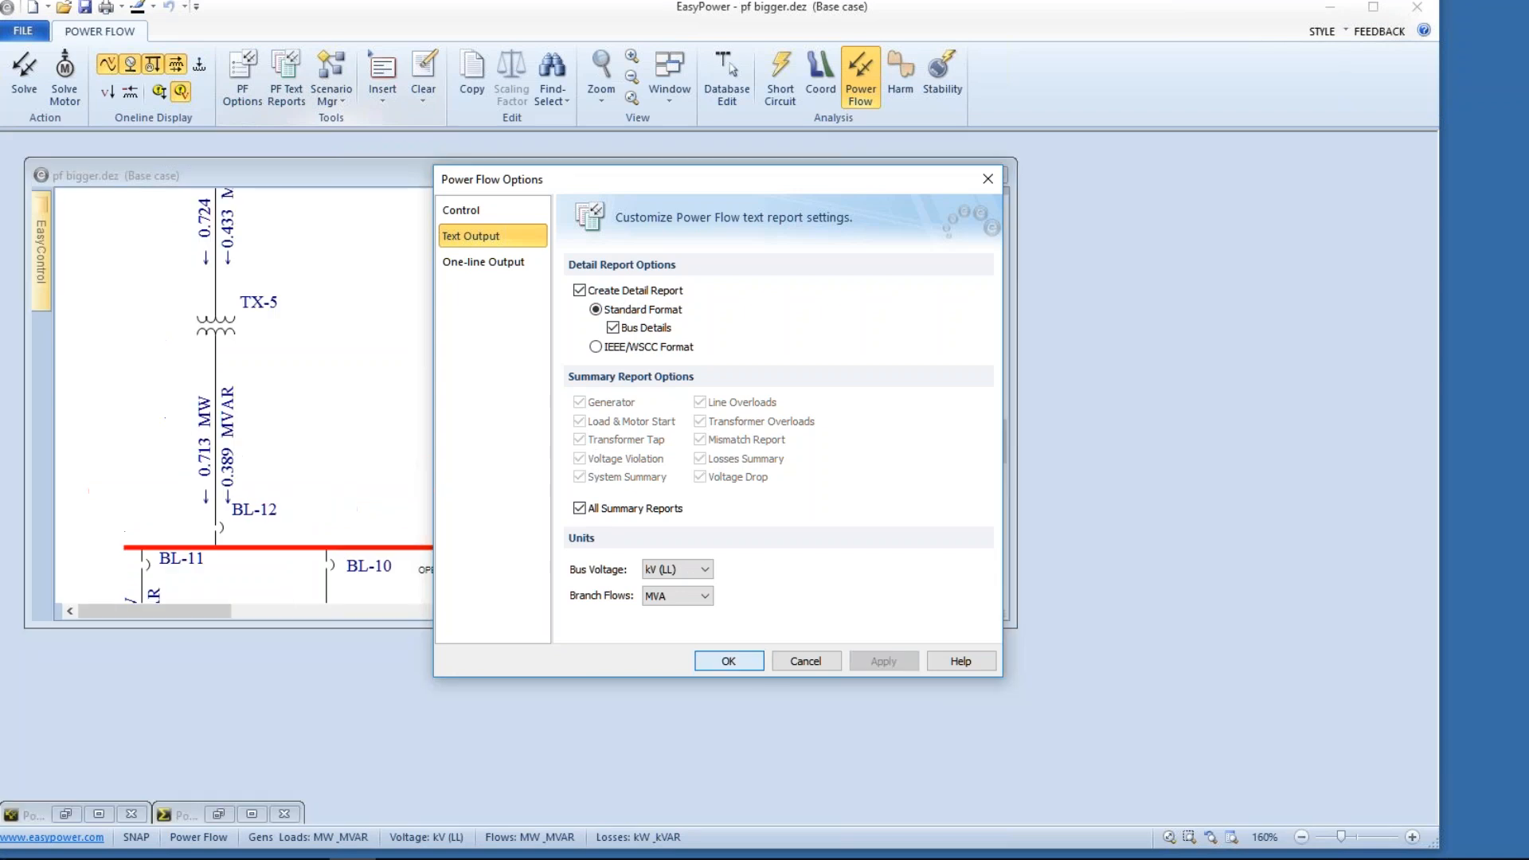
# Step: Accept the power flow text output options and bring up the Power Flow Detail Report for pf bigger.dez
pyautogui.click(729, 661)
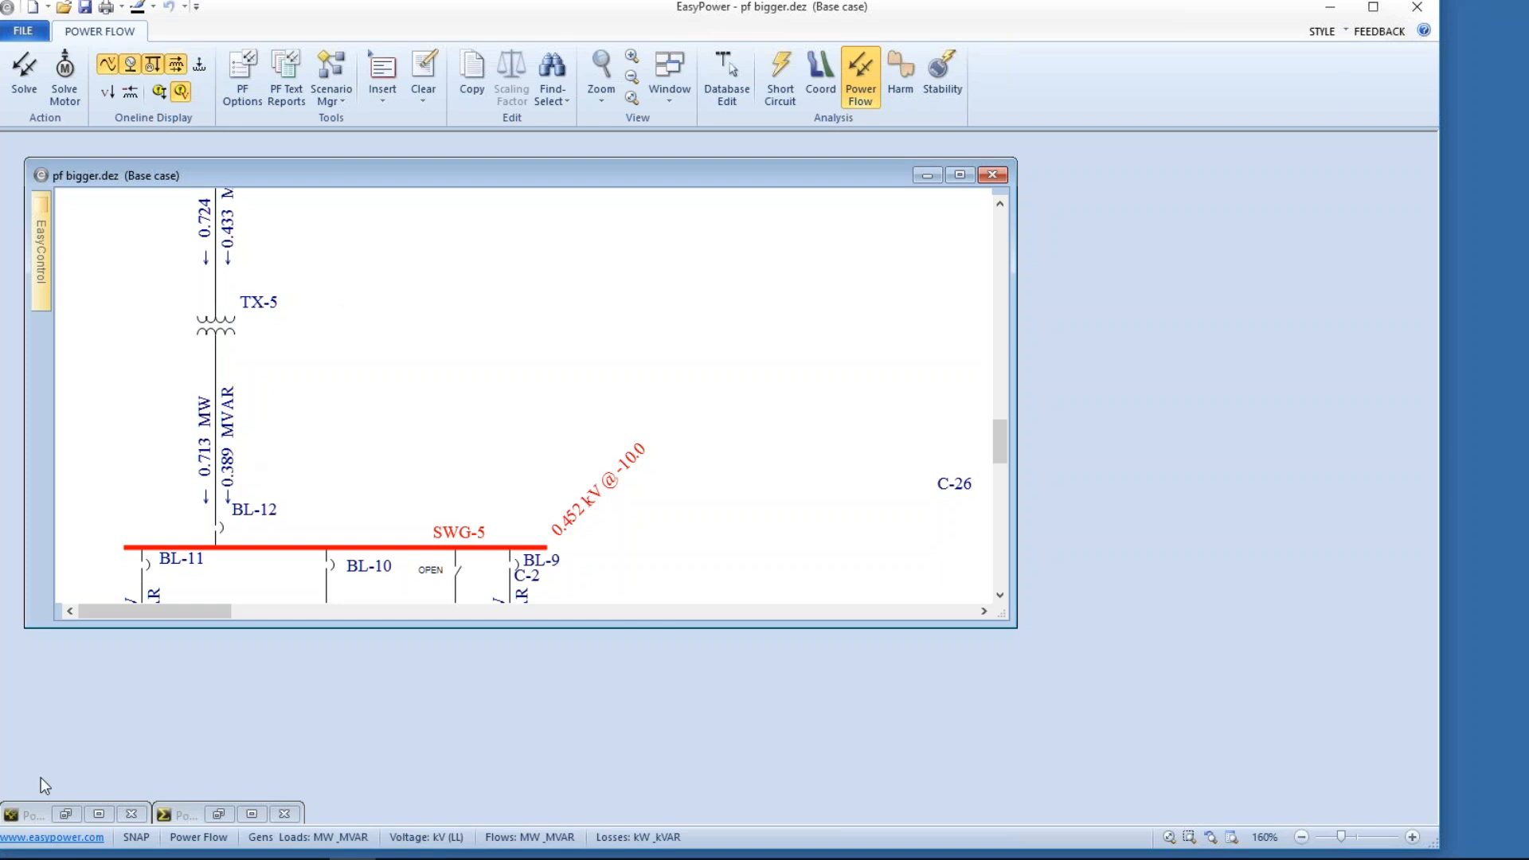
pyautogui.click(668, 100)
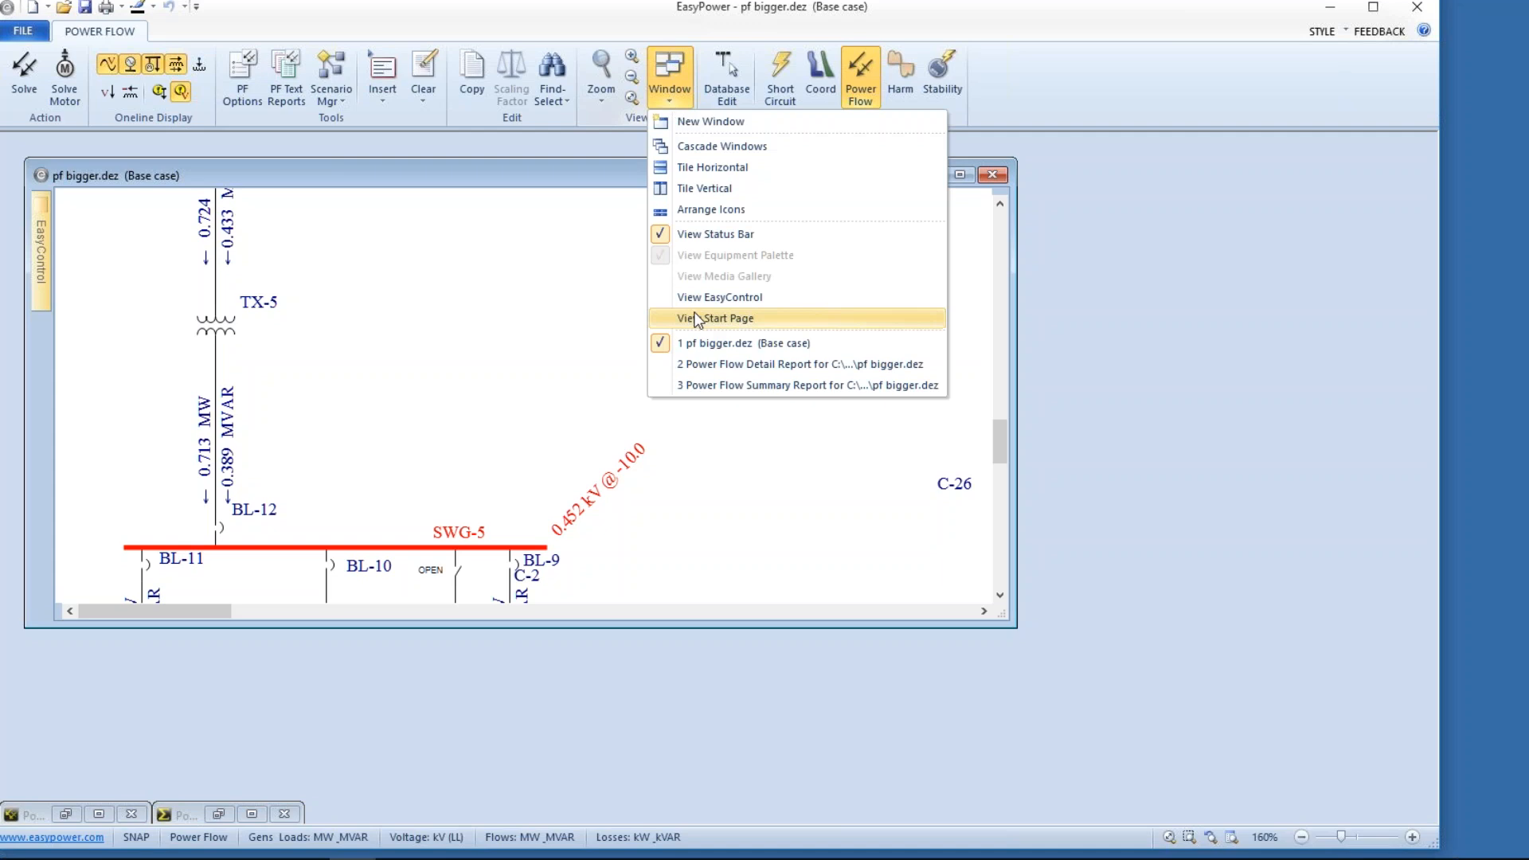
pyautogui.click(708, 363)
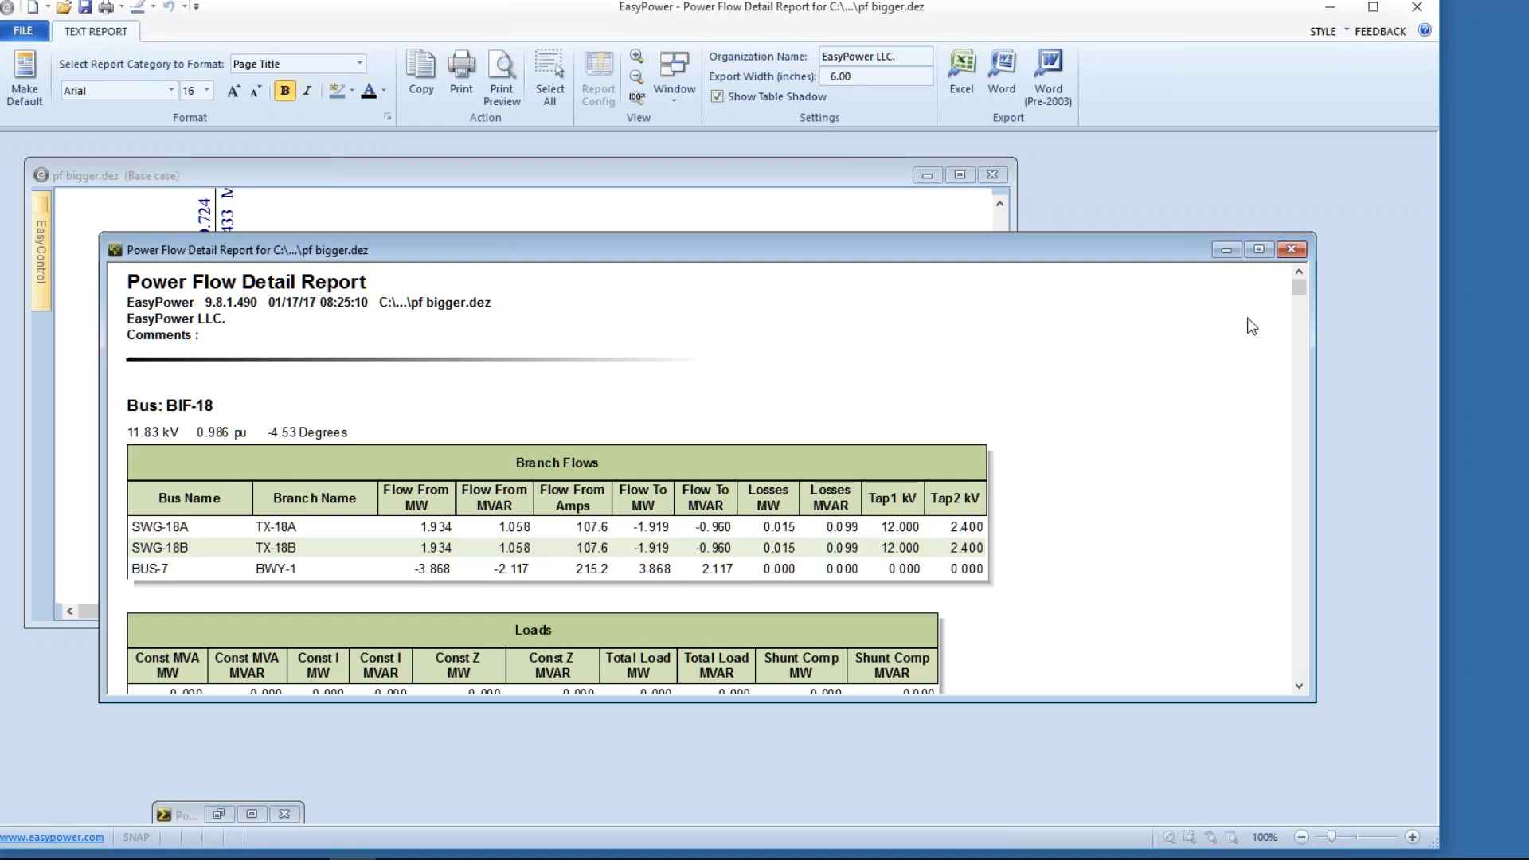
# Step: Examine the branch flows, loads and motor outputs in the detail report from BIF-18 to BUS-5, and close the report
pyautogui.moveTo(1298, 290); pyautogui.dragTo(1299, 298)
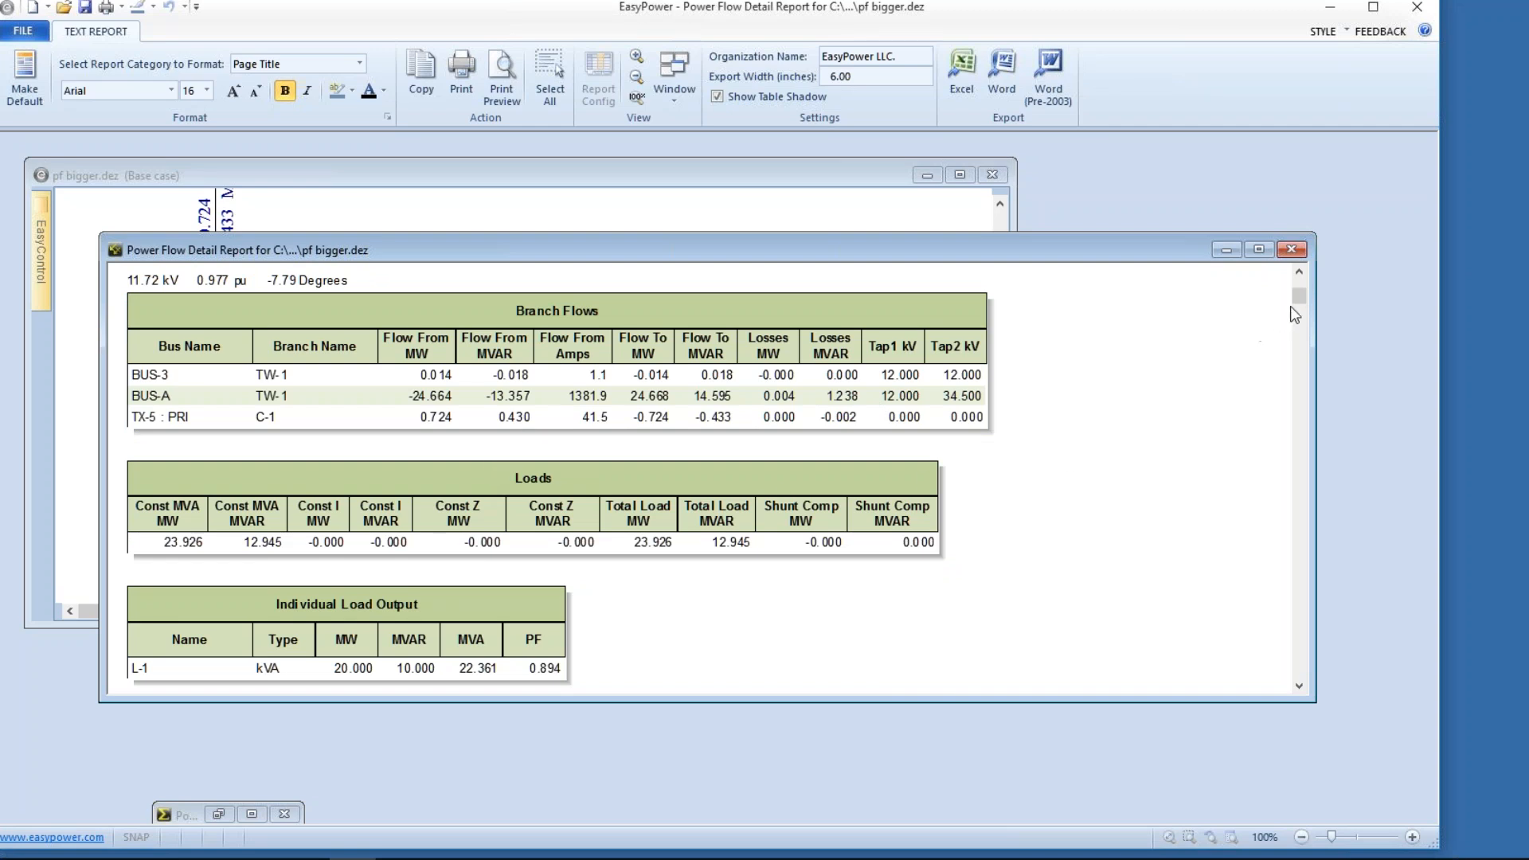
pyautogui.click(1298, 351)
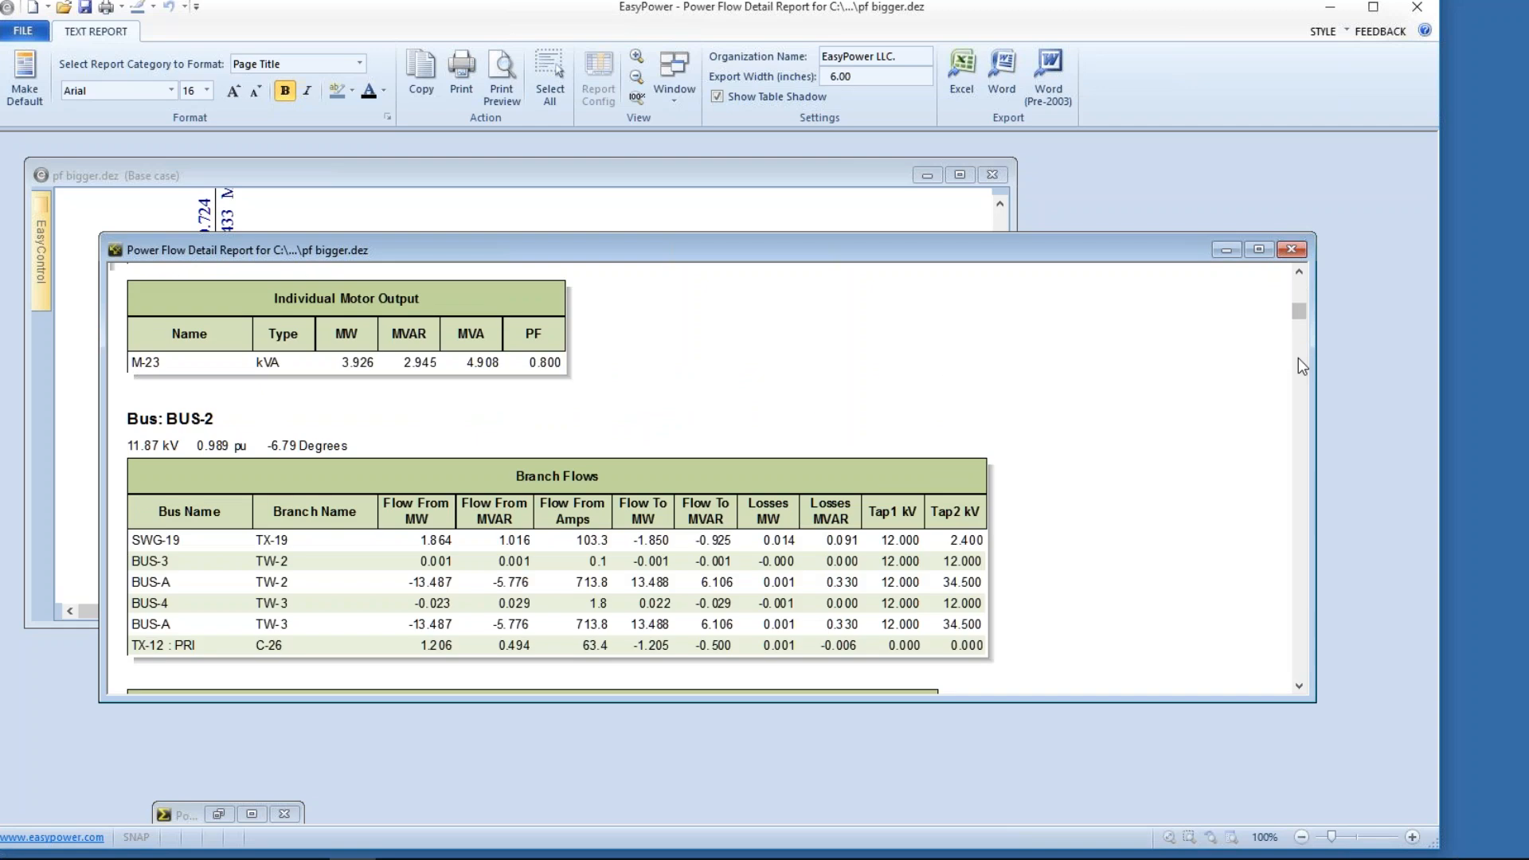
pyautogui.click(1299, 374)
pyautogui.click(1300, 398)
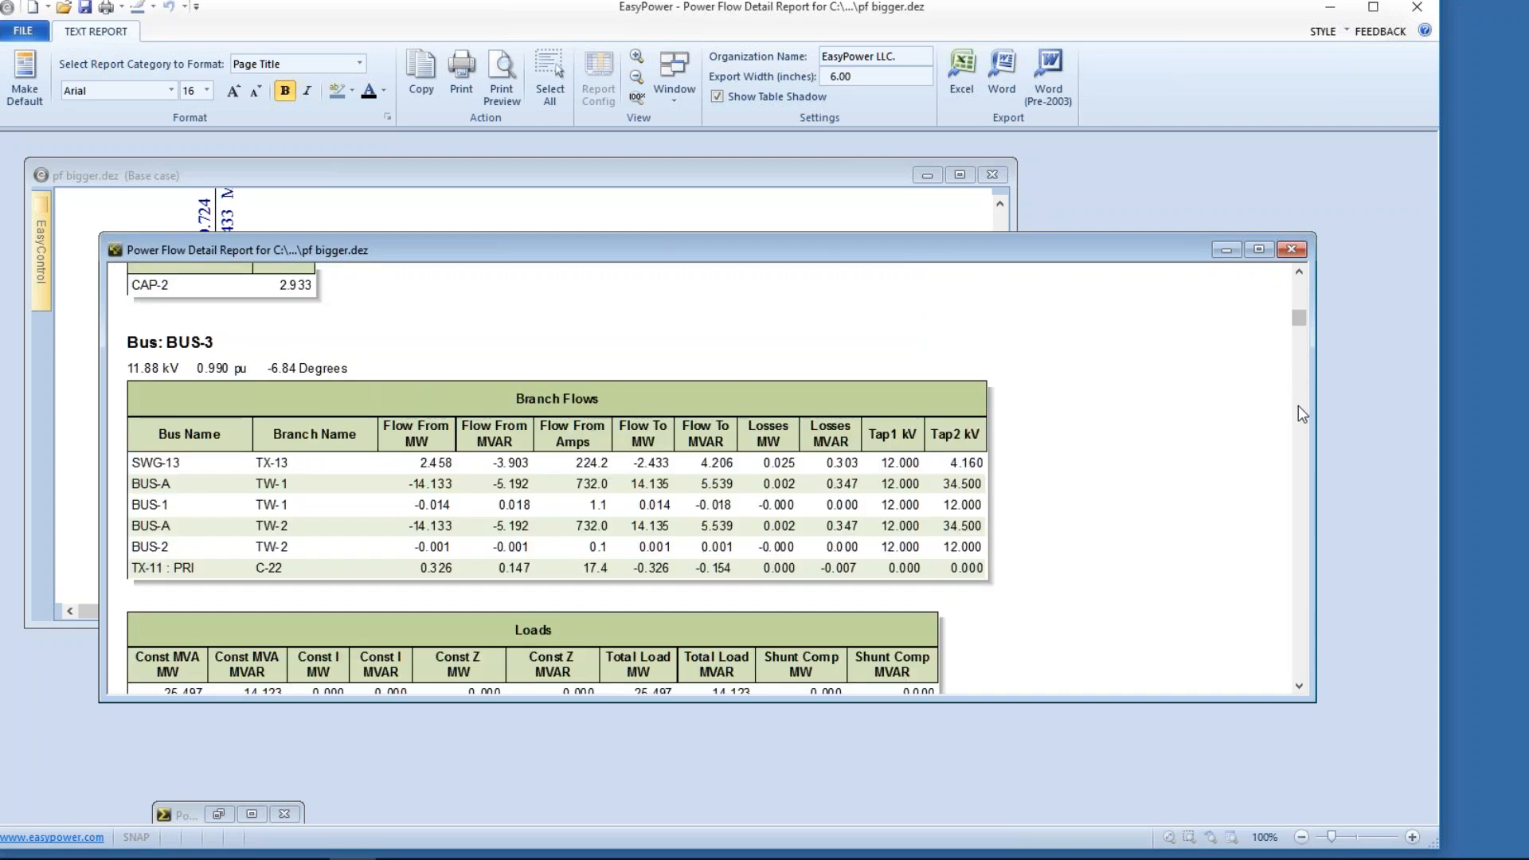
pyautogui.click(1298, 406)
pyautogui.click(1301, 592)
pyautogui.click(1301, 594)
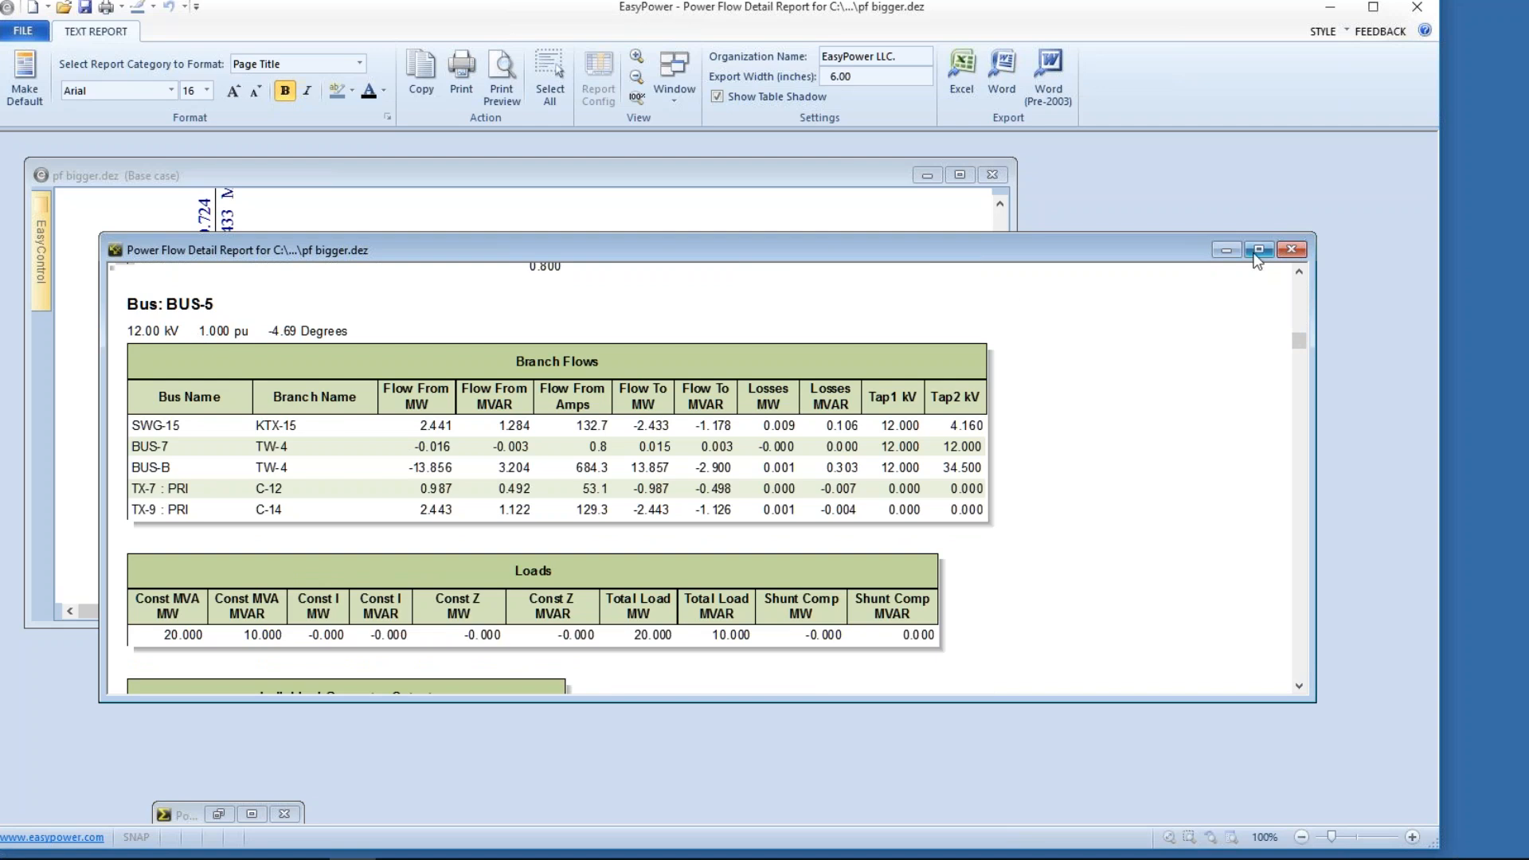
pyautogui.click(1290, 249)
# Step: Bring up the Power Flow Summary Report and review its mismatch, system summary and voltage violation sections
pyautogui.click(671, 101)
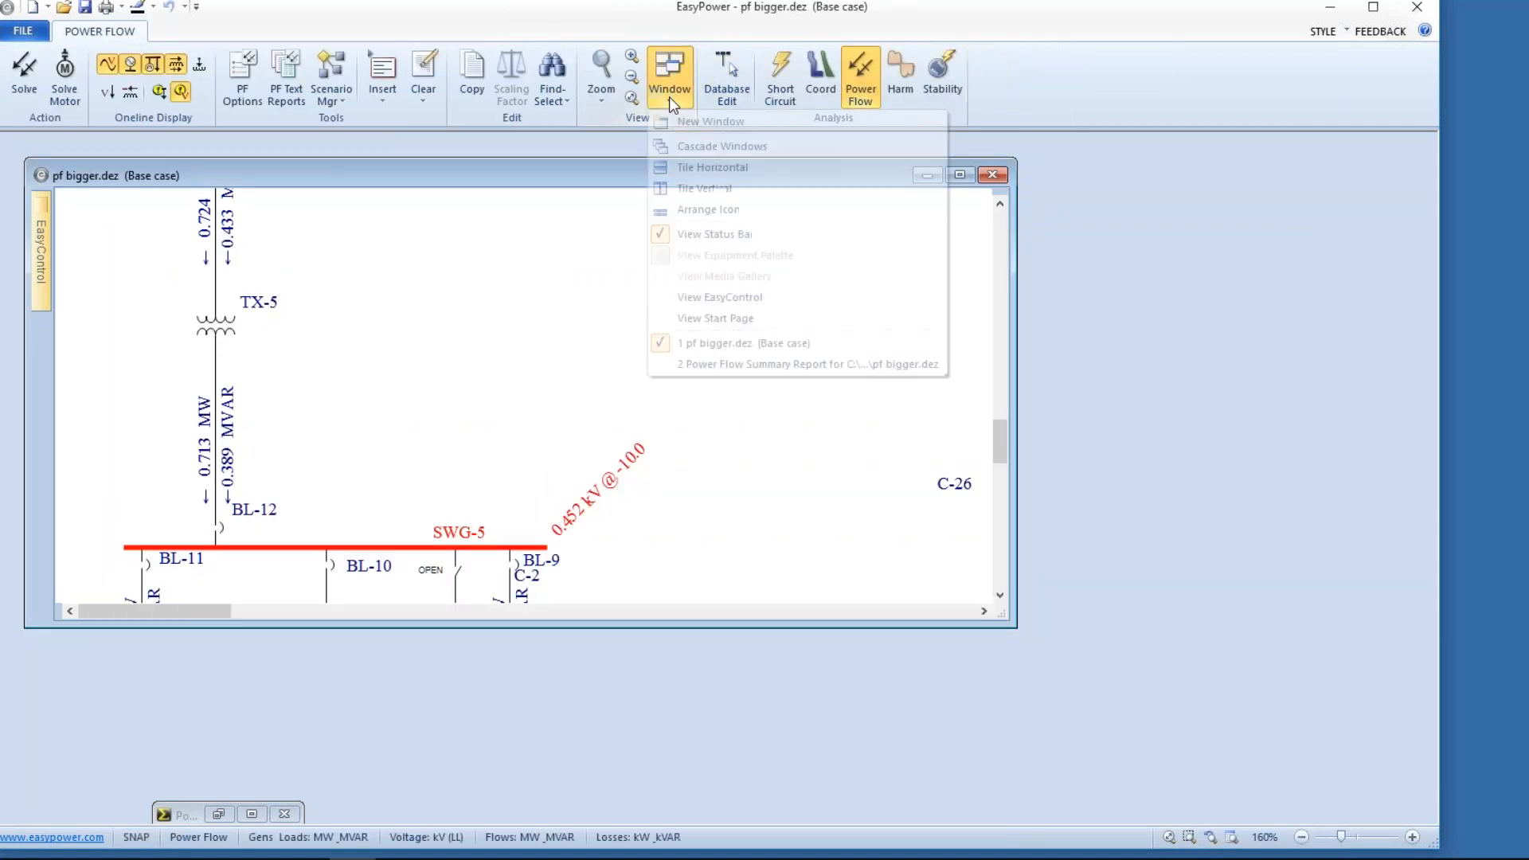
pyautogui.click(716, 364)
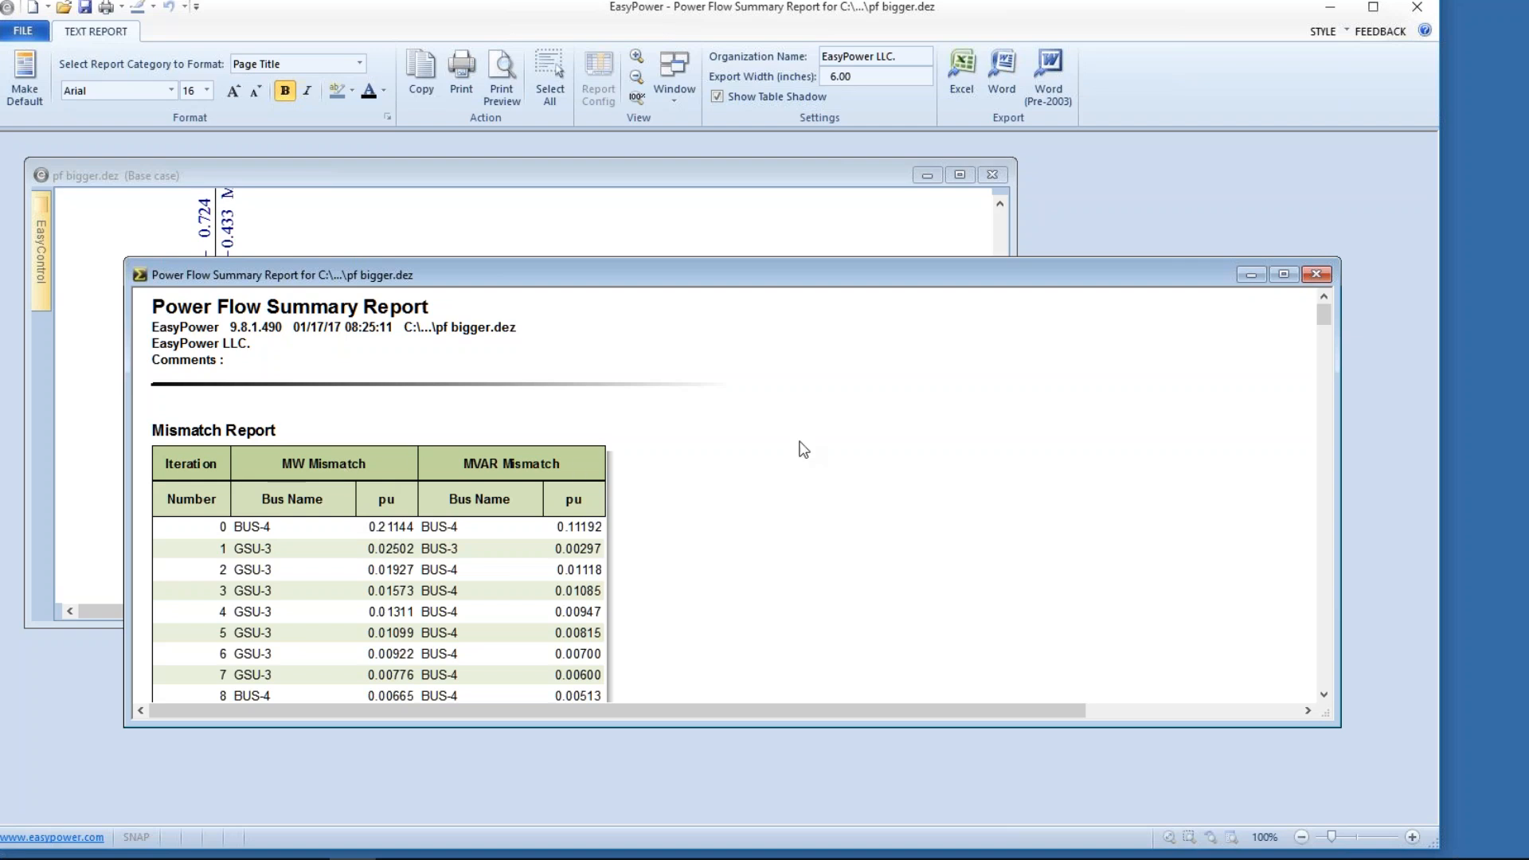
pyautogui.moveTo(1324, 322); pyautogui.dragTo(1330, 414)
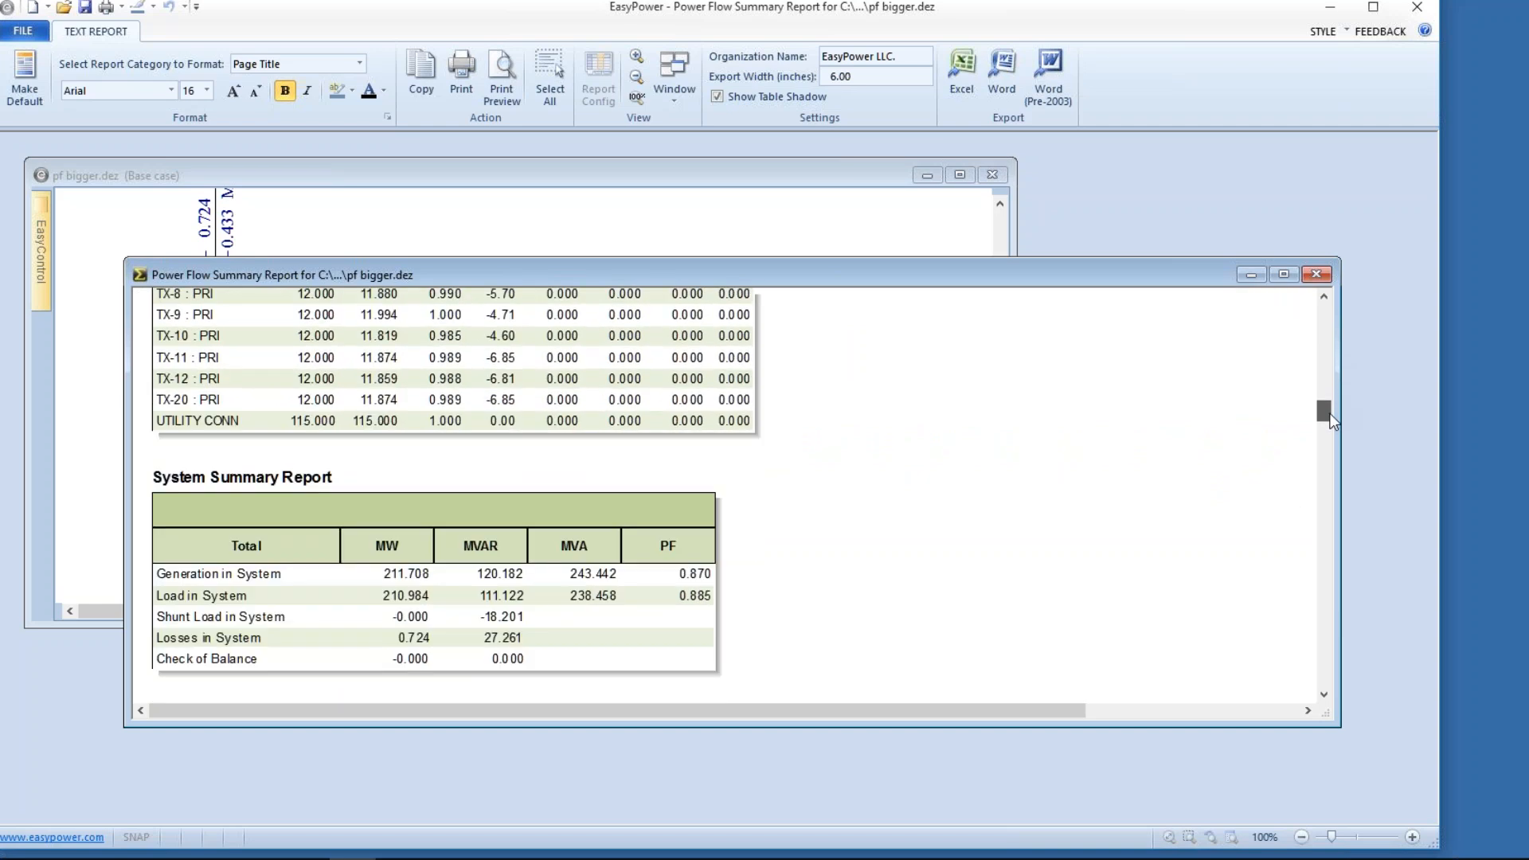
pyautogui.moveTo(1330, 418); pyautogui.dragTo(1342, 485)
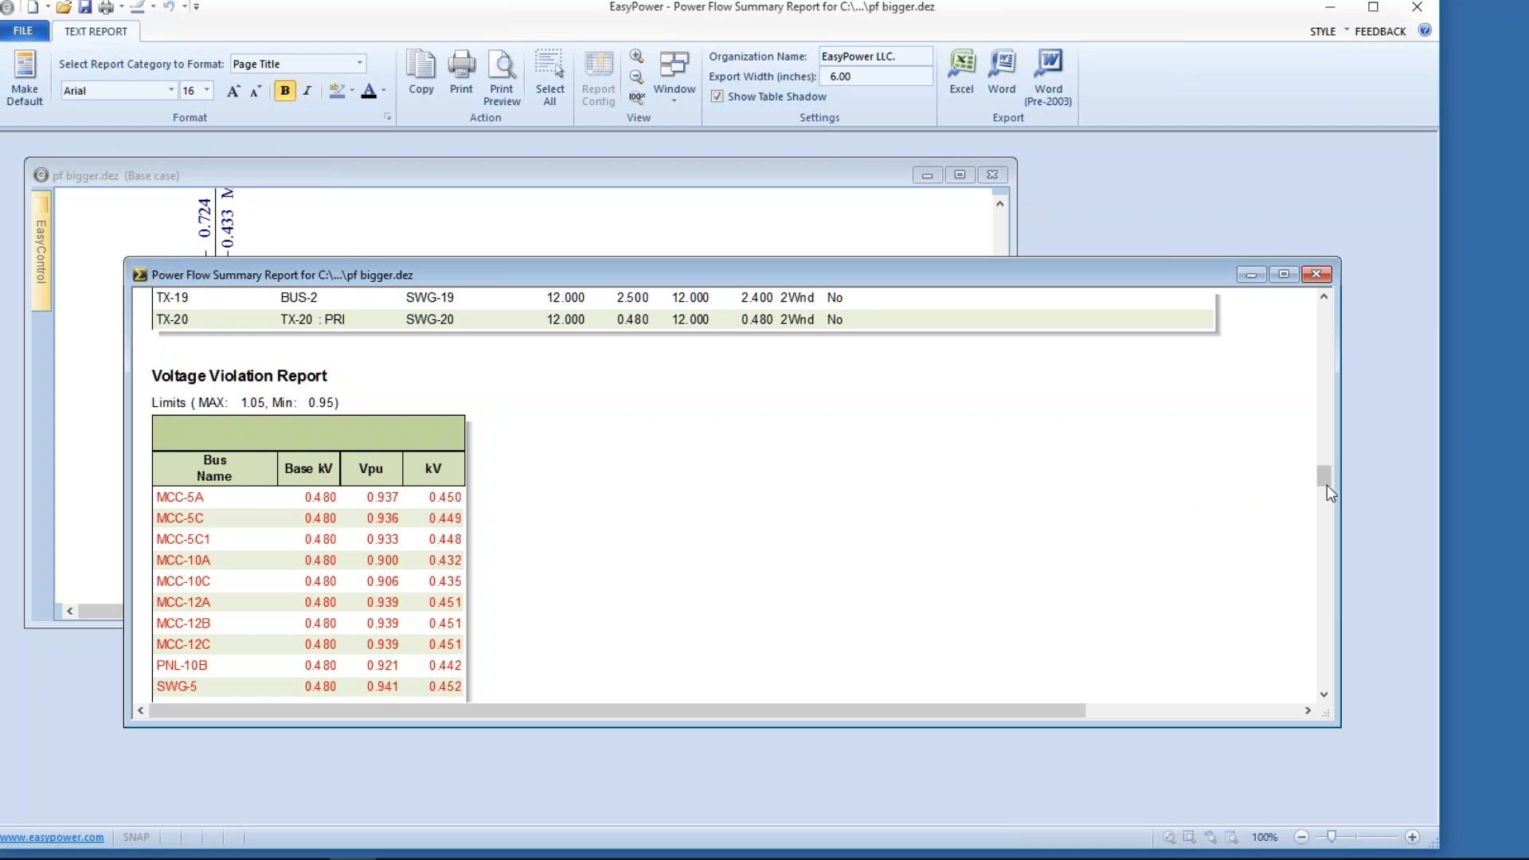
# Step: Review the line overload section of the summary report and continue past the transformer overloads to the branch losses
pyautogui.moveTo(1327, 482); pyautogui.dragTo(1326, 502)
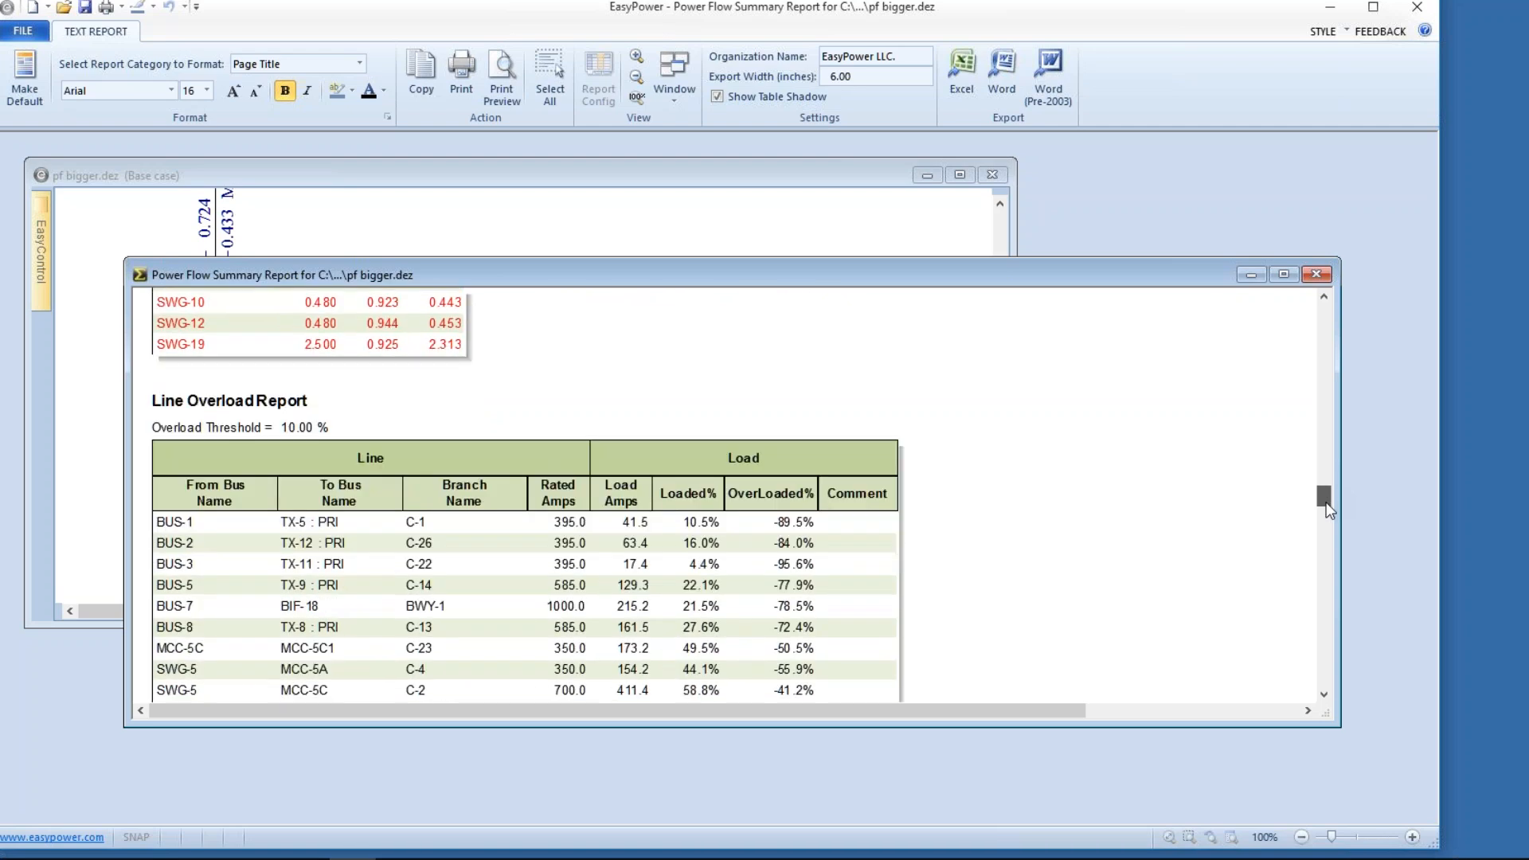
pyautogui.moveTo(1326, 508)
pyautogui.mouseDown()
pyautogui.moveTo(1326, 532)
pyautogui.moveTo(1318, 513)
pyautogui.mouseUp()
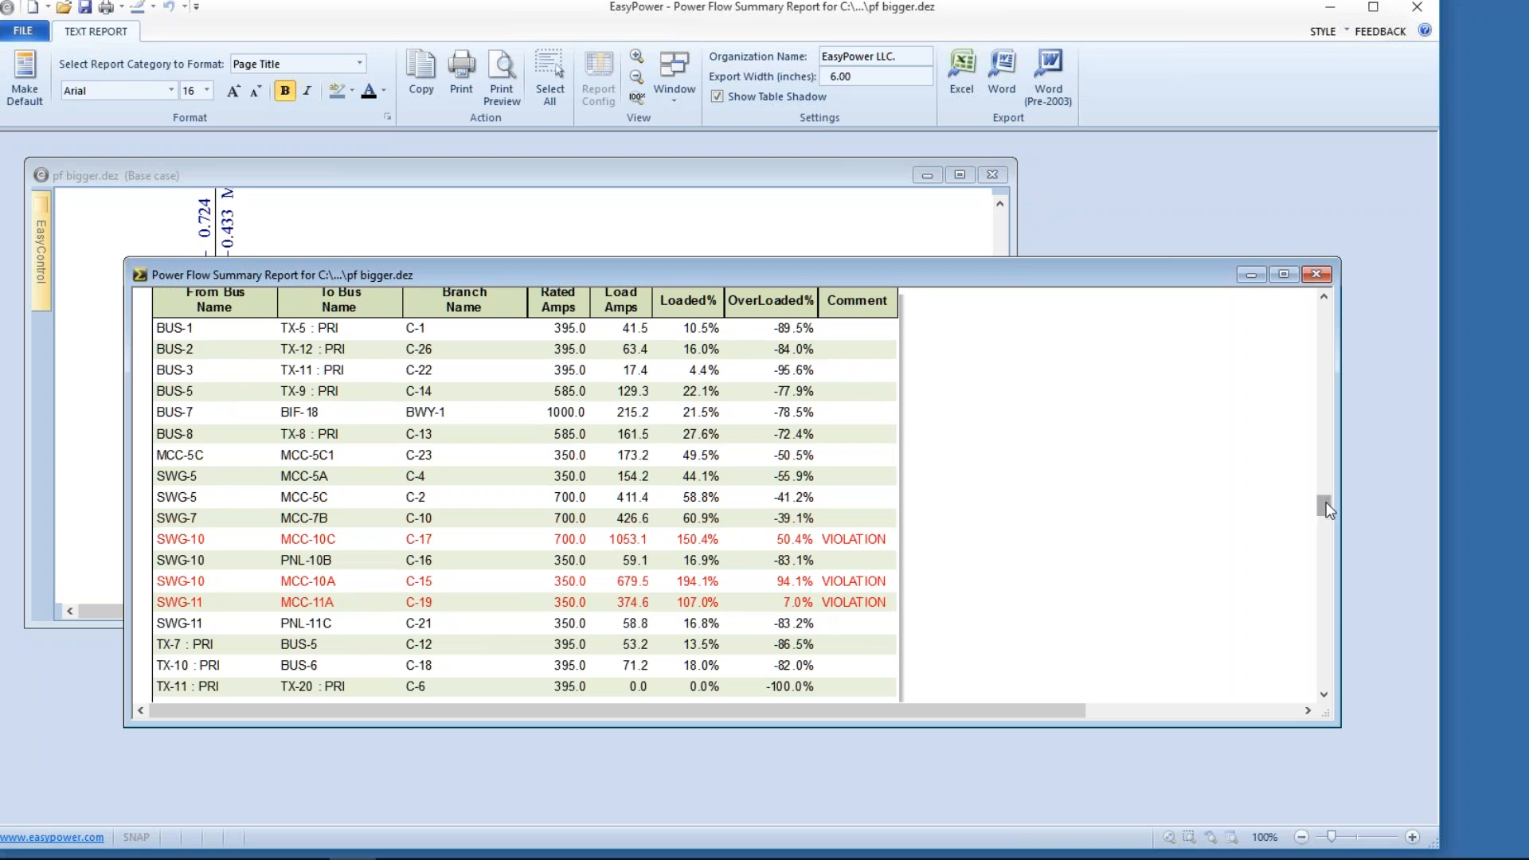
pyautogui.moveTo(1325, 513); pyautogui.dragTo(1326, 521)
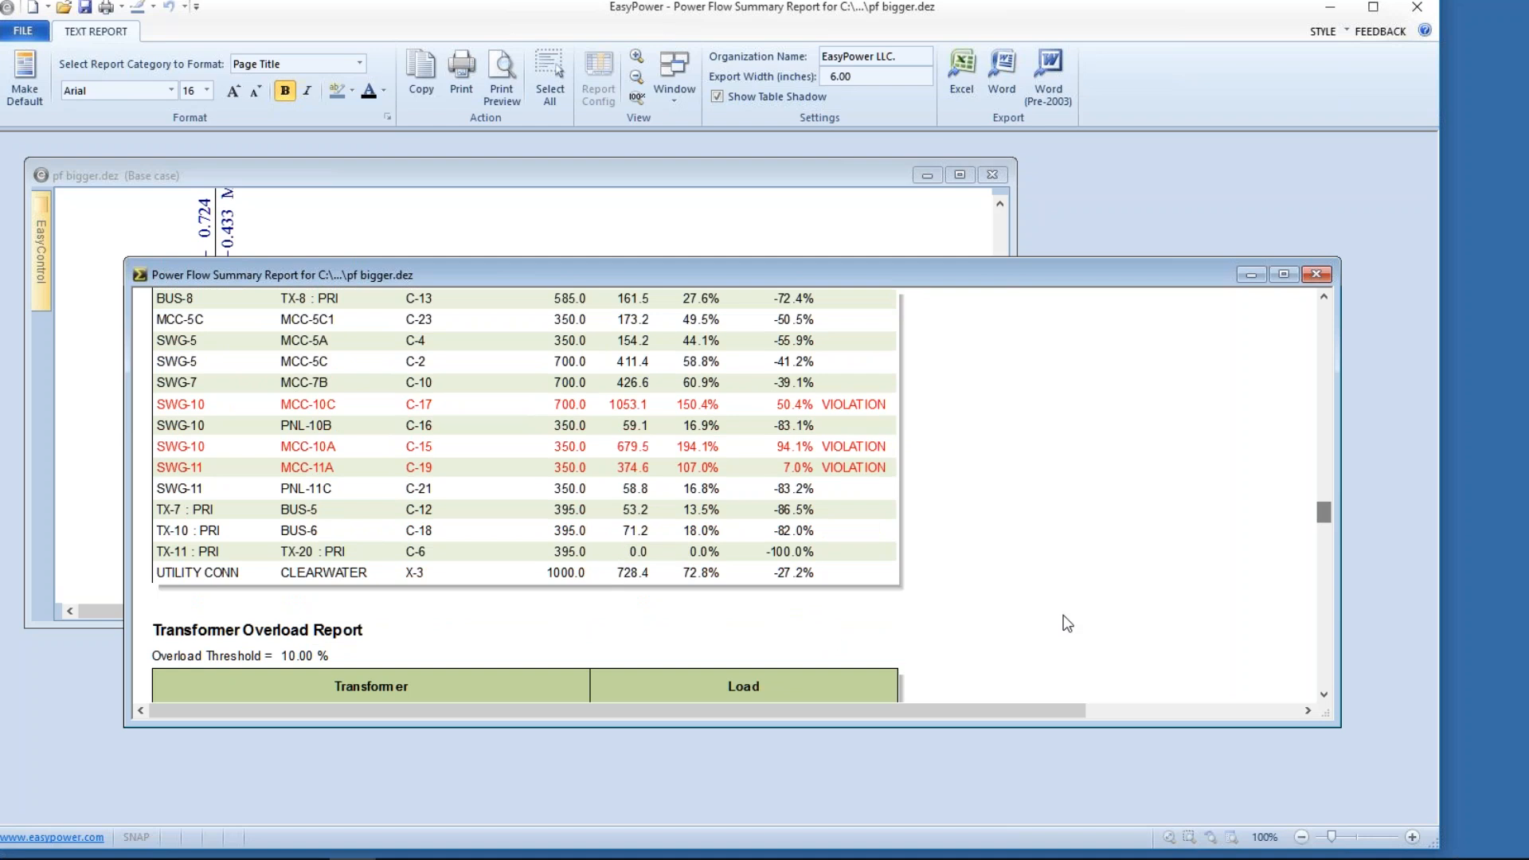
pyautogui.moveTo(1321, 519); pyautogui.dragTo(1322, 586)
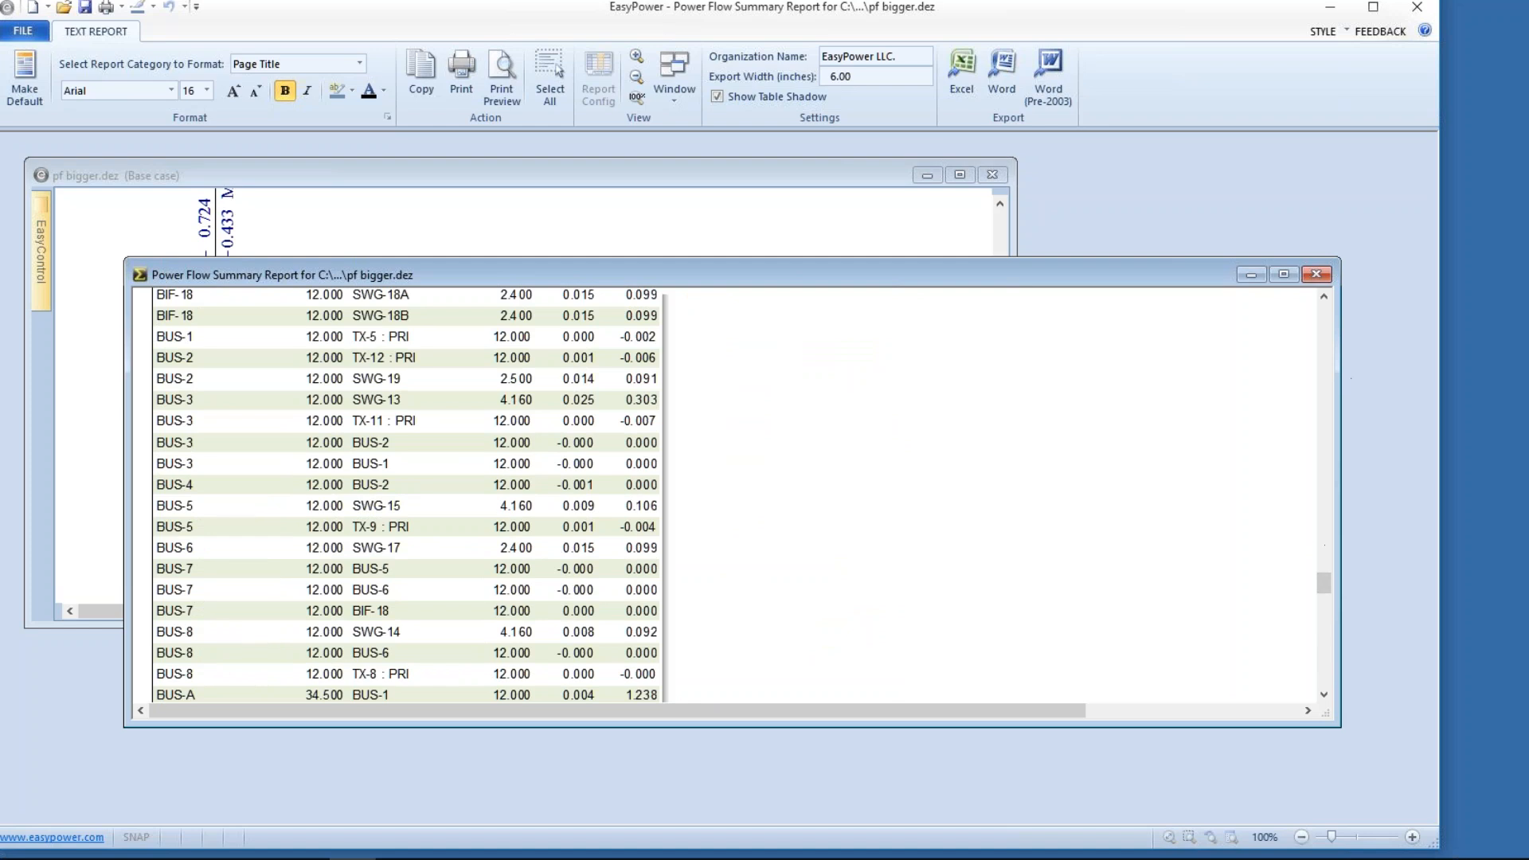
# Step: Minimize the summary report, maximize the pf bigger.dez one-line and switch to the PowerFlow Outputs presentation slide
pyautogui.click(1252, 274)
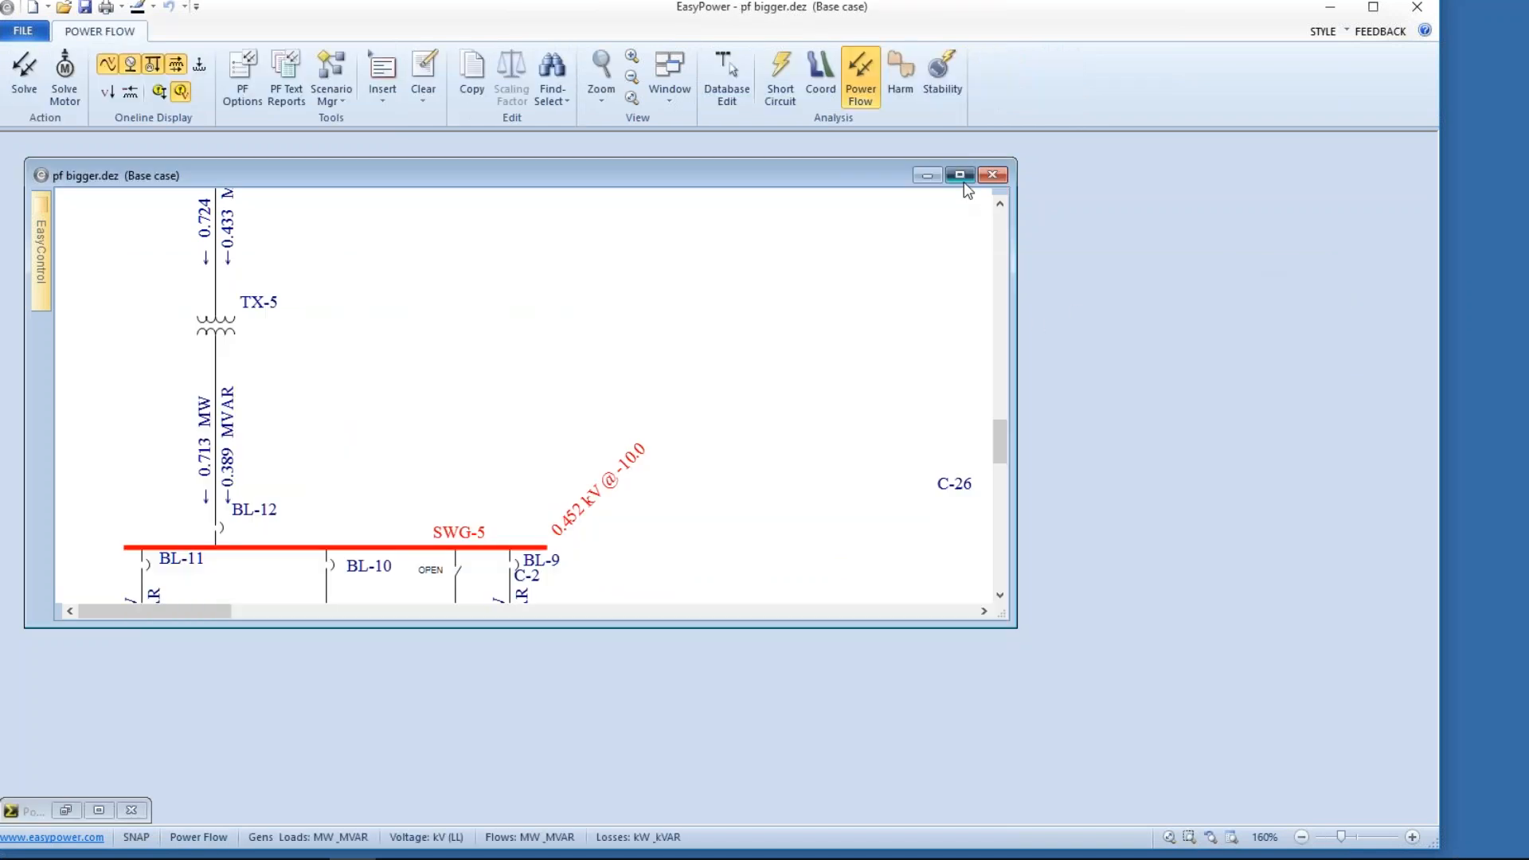
pyautogui.click(960, 176)
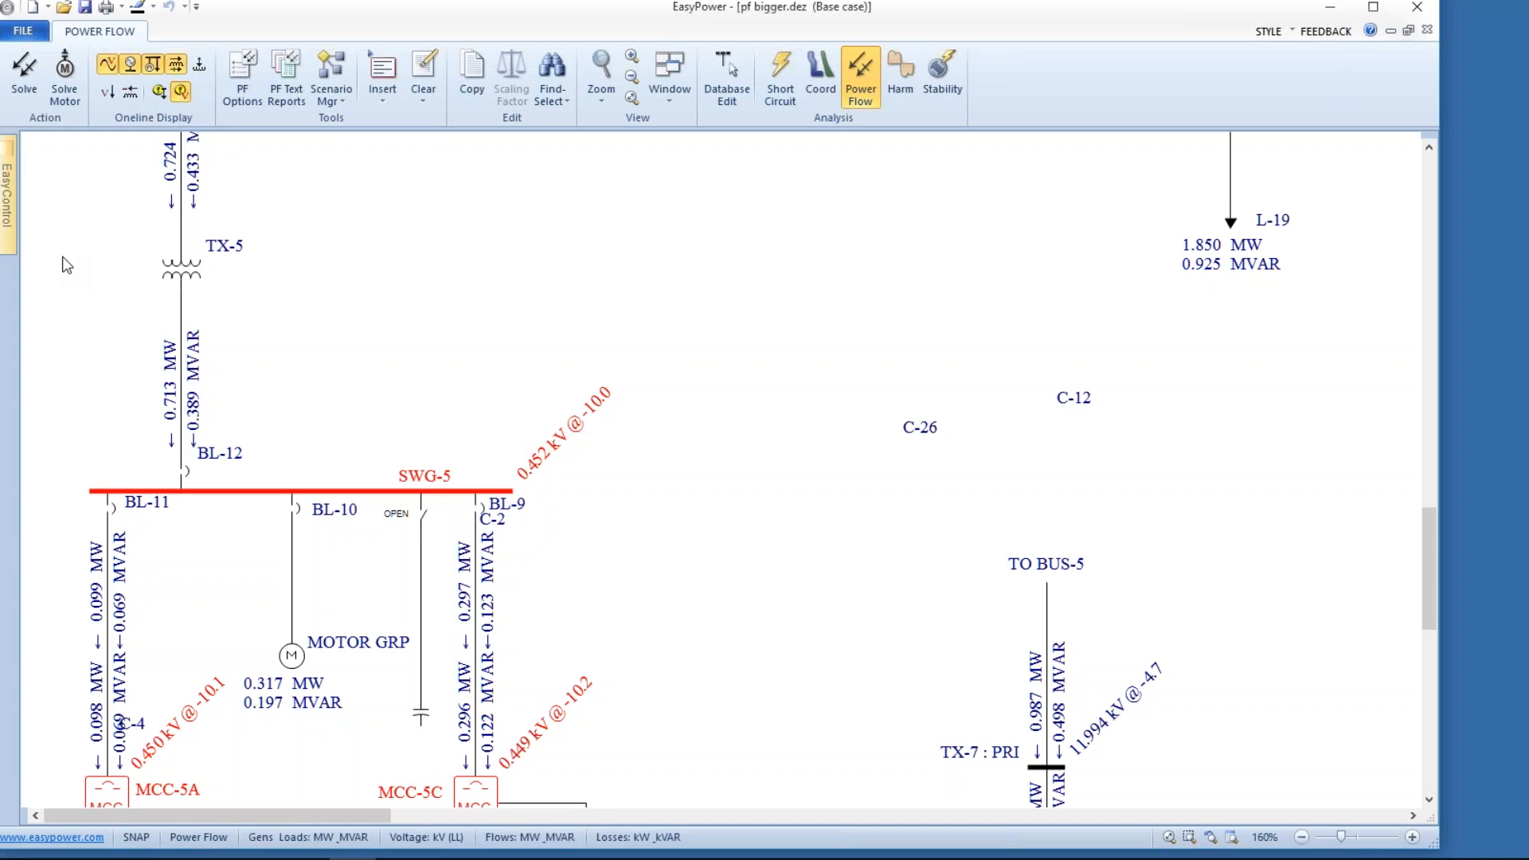
pyautogui.click(399, 859)
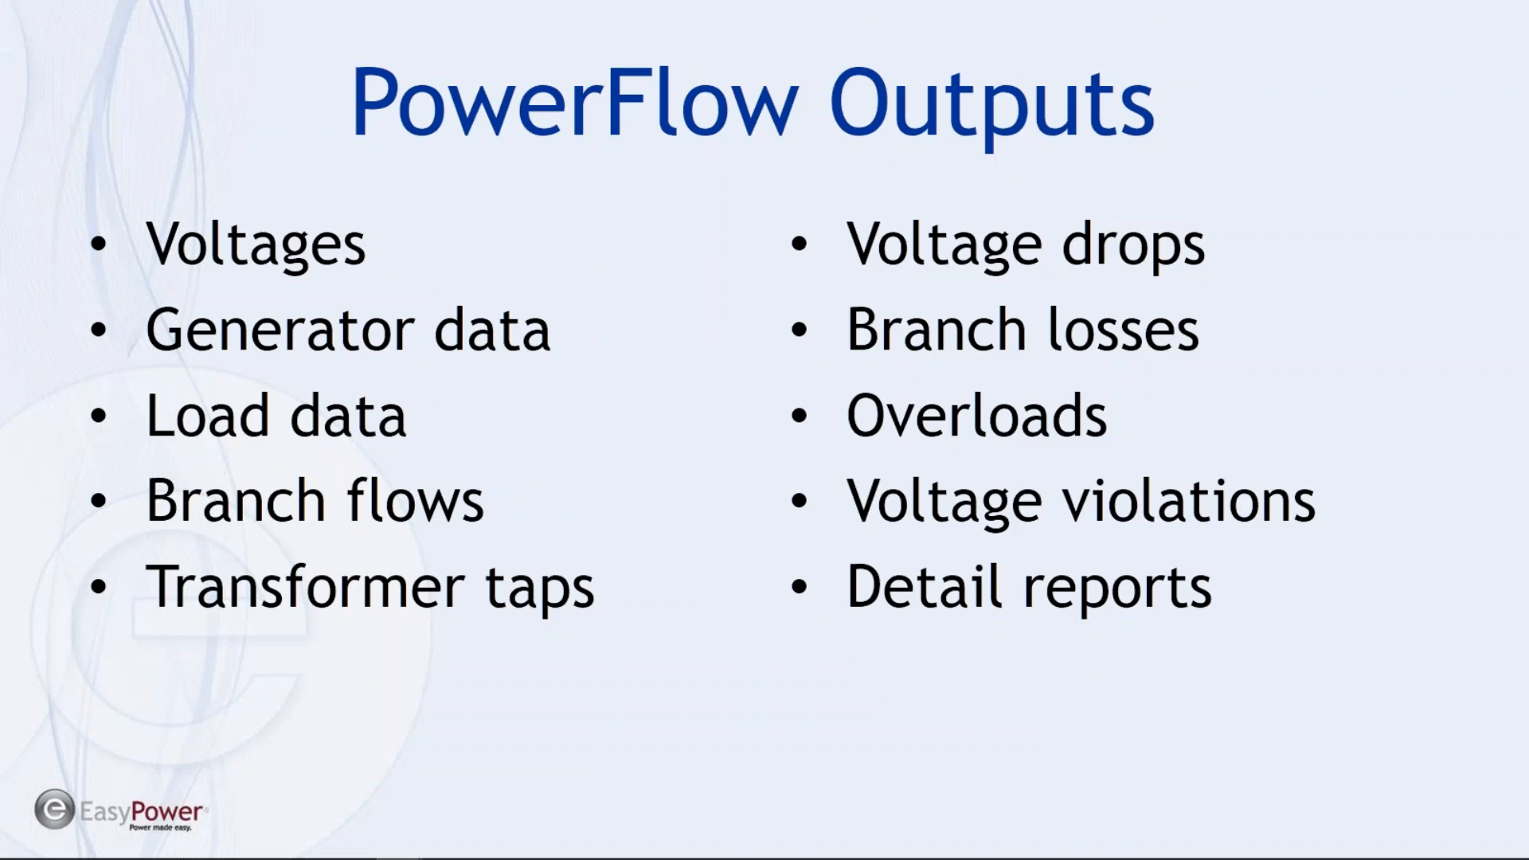